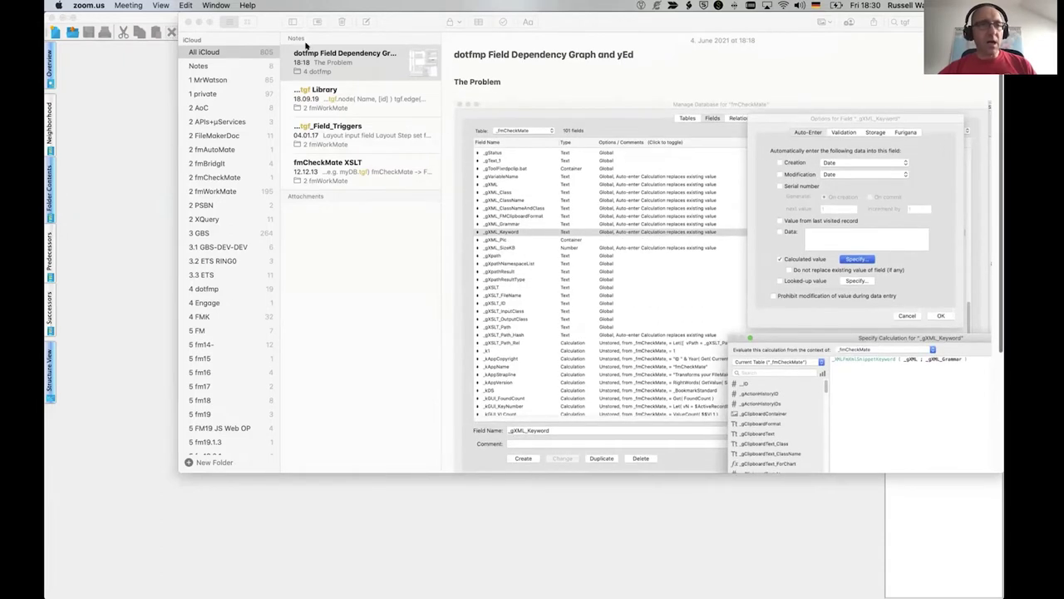
Show Notes full screen and review the Problem section of the "dotfmp Field Dependency Graph and yEd" note
{"action": "left_click", "coordinate": [257, 43]}
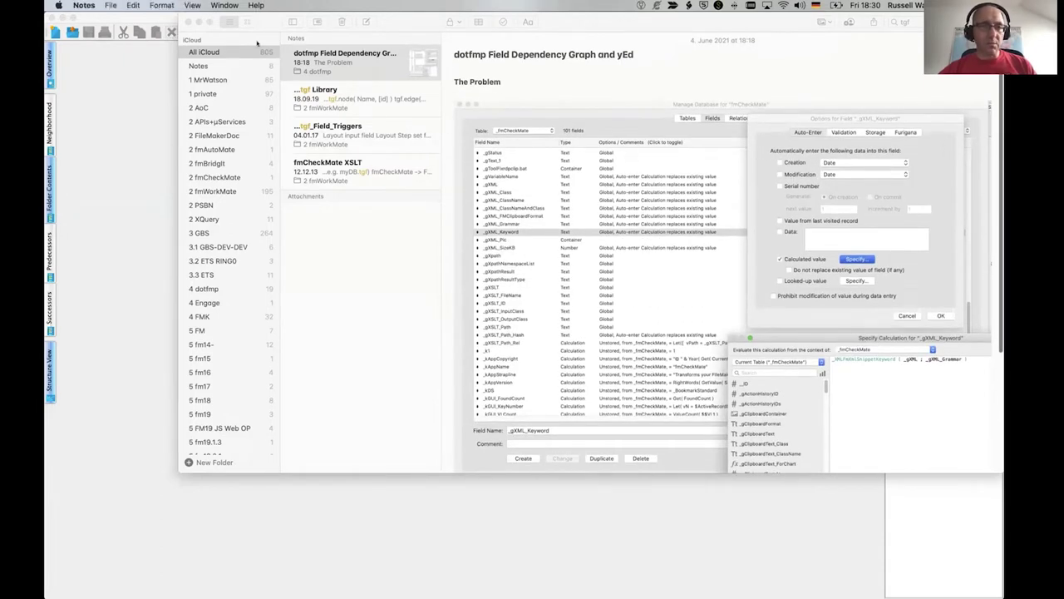
{"action": "left_click_drag", "start_coordinate": [257, 23], "coordinate": [158, 60]}
{"action": "key", "text": "ctrl+super+f"}
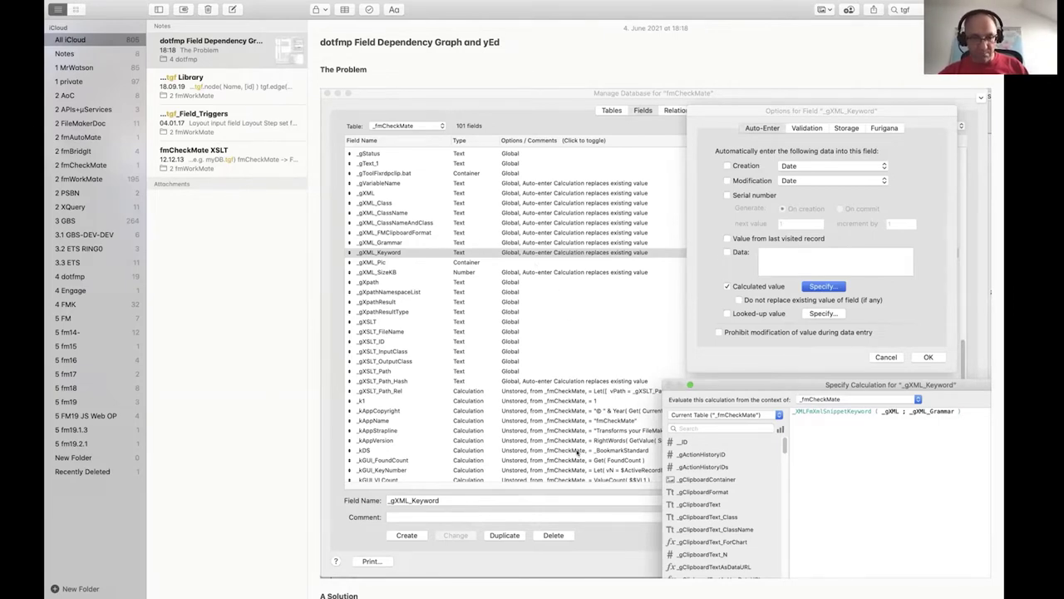
{"action": "scroll", "coordinate": [577, 452], "scroll_direction": "down", "scroll_amount": 2}
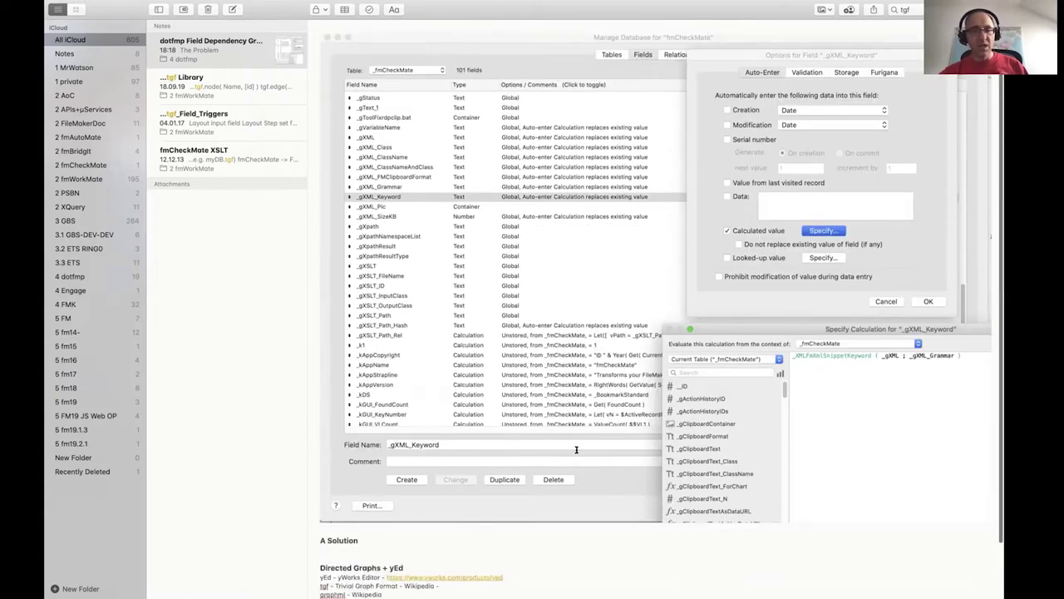
{"action": "scroll", "coordinate": [576, 449], "scroll_direction": "up", "scroll_amount": 3}
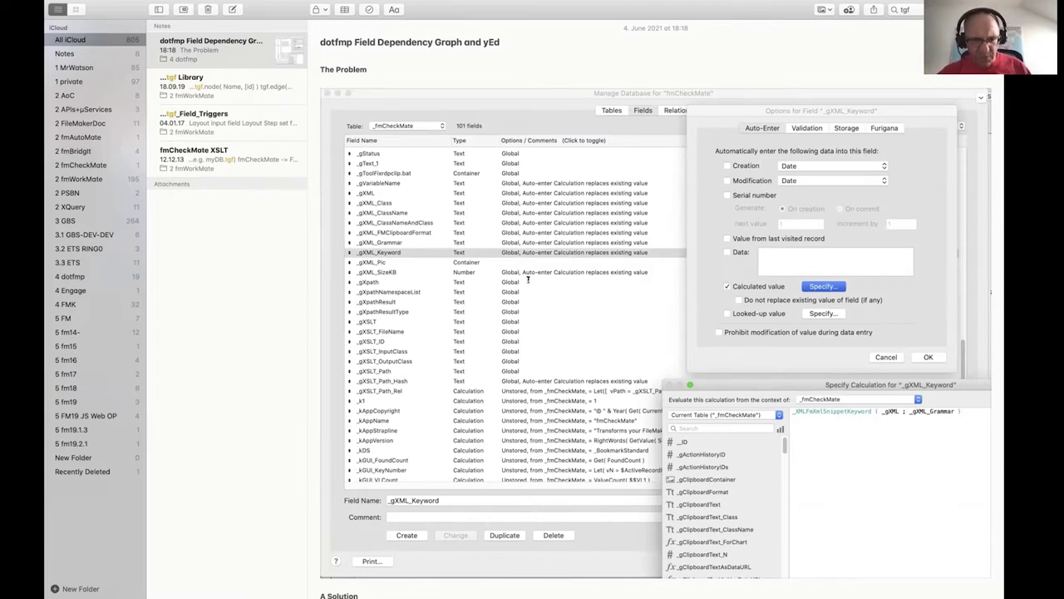
Launch FileMaker Pro 19 and bring it to the front
{"action": "key", "text": "super+Tab"}
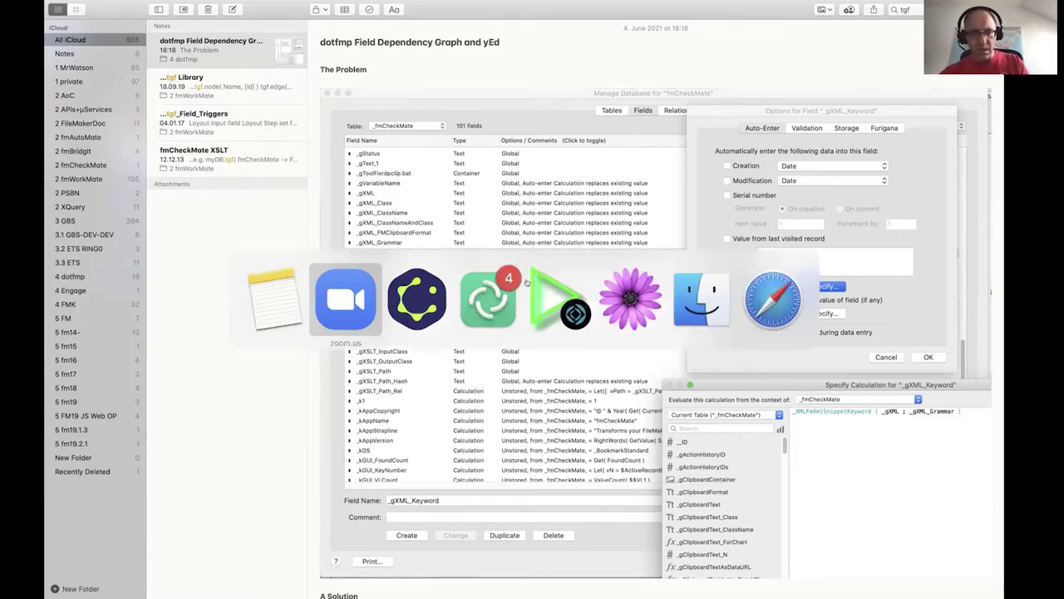
{"action": "key", "text": "super+Tab"}
{"action": "key", "text": "super+Tab"}
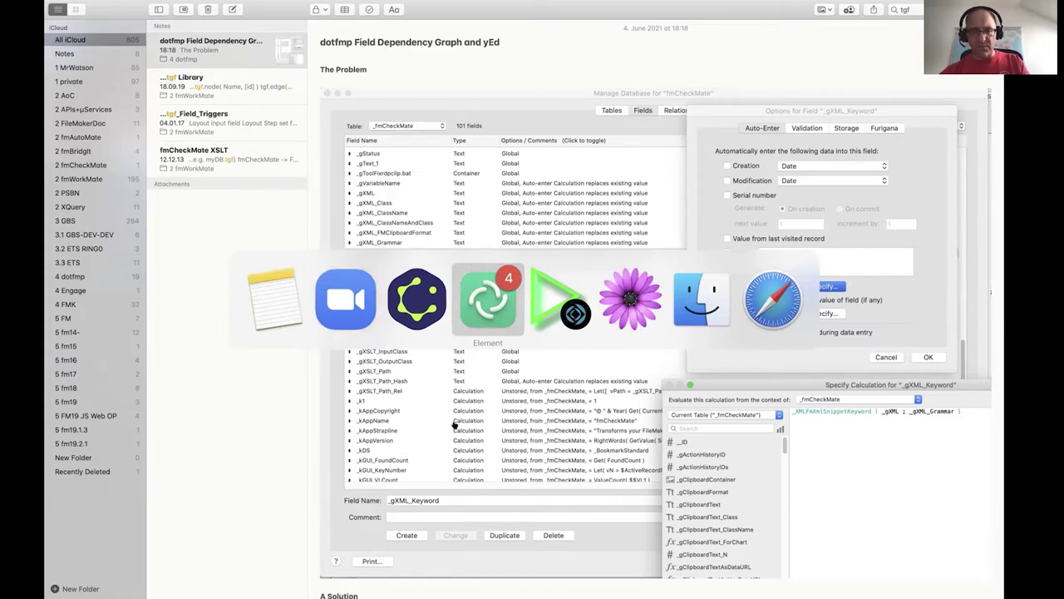
{"action": "key", "text": "super+space"}
{"action": "type", "text": "filem"}
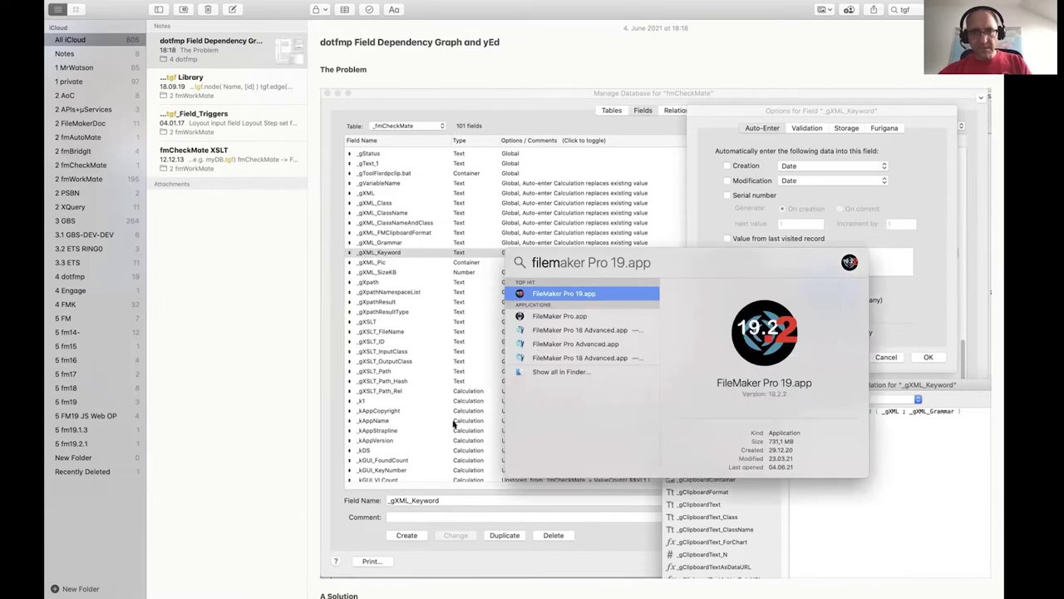
{"action": "key", "text": "Return"}
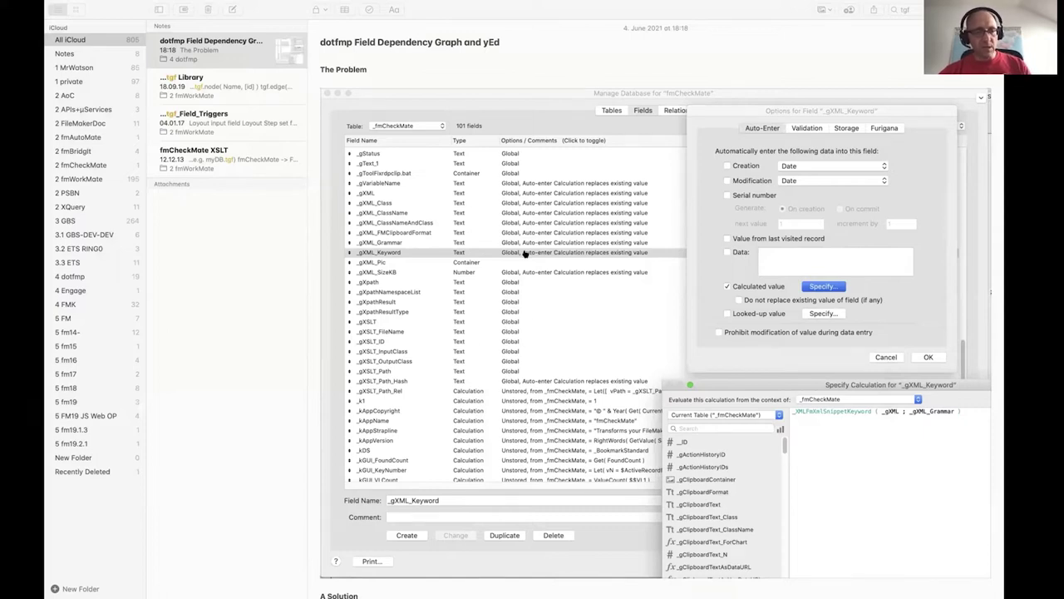
{"action": "key", "text": "super+Tab"}
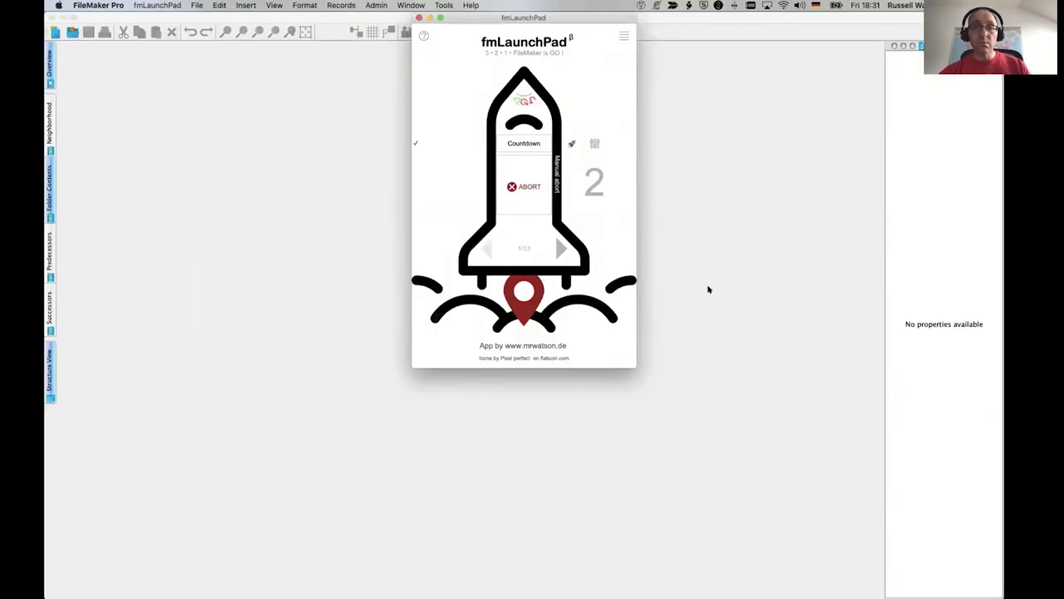
{"action": "key", "text": "super+Tab"}
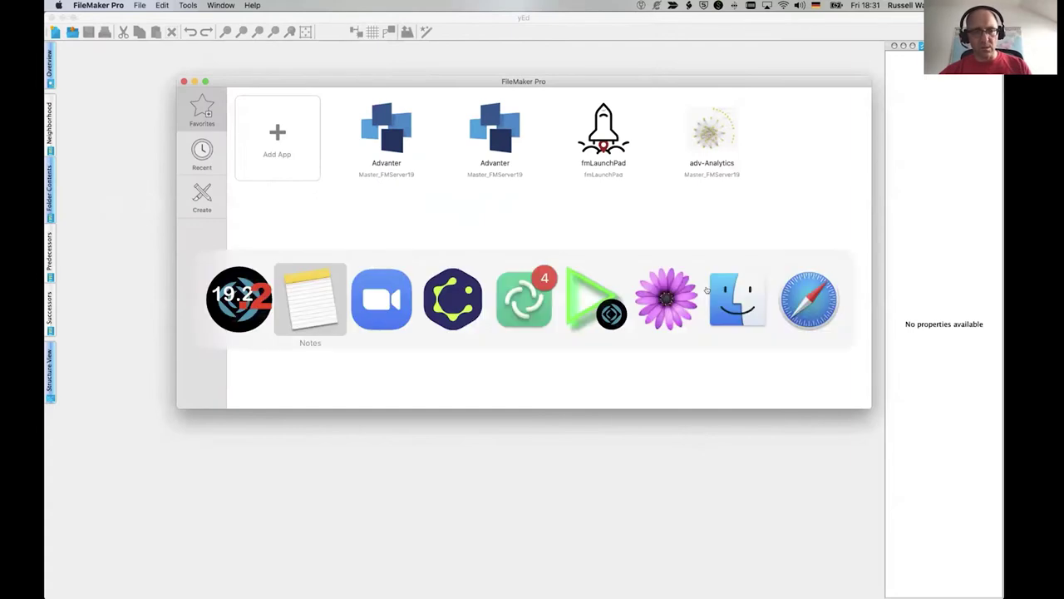
{"action": "key", "text": "Escape"}
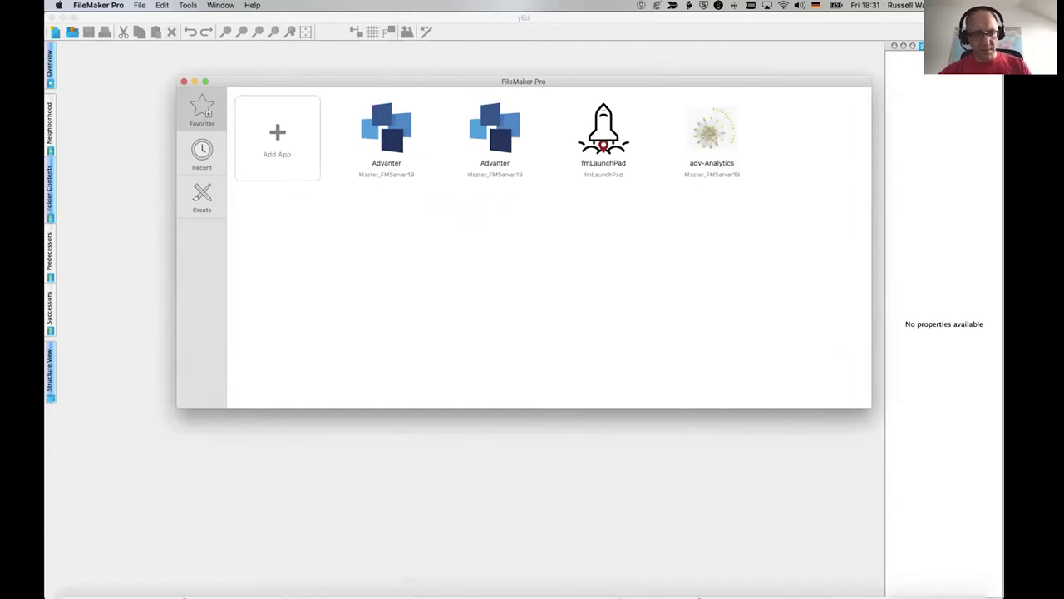
Open the fmWorkMate app, and switch to the yEd window
{"action": "left_click", "coordinate": [243, 587]}
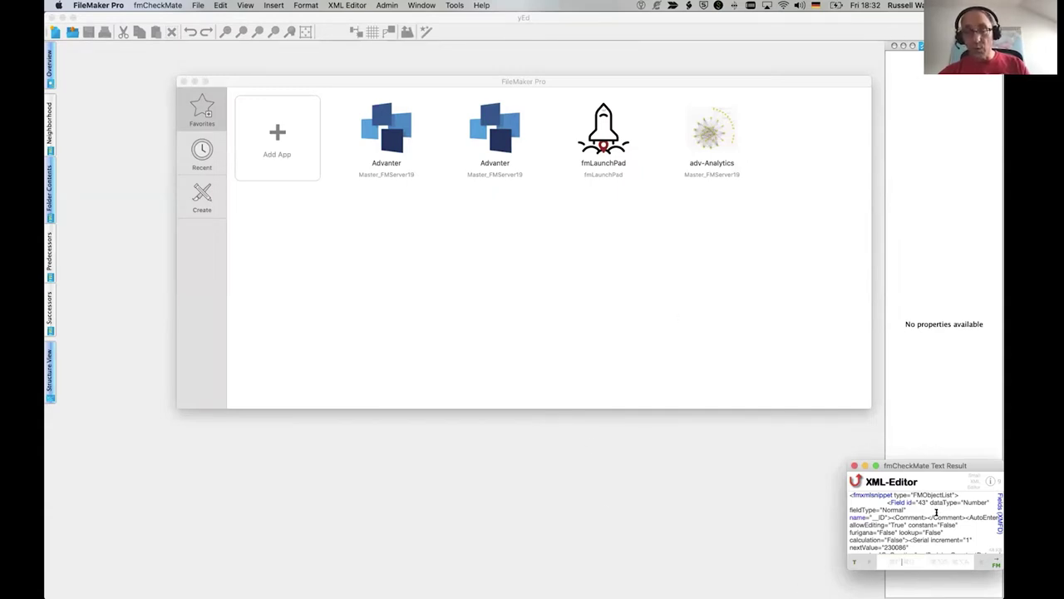
{"action": "left_click", "coordinate": [938, 516]}
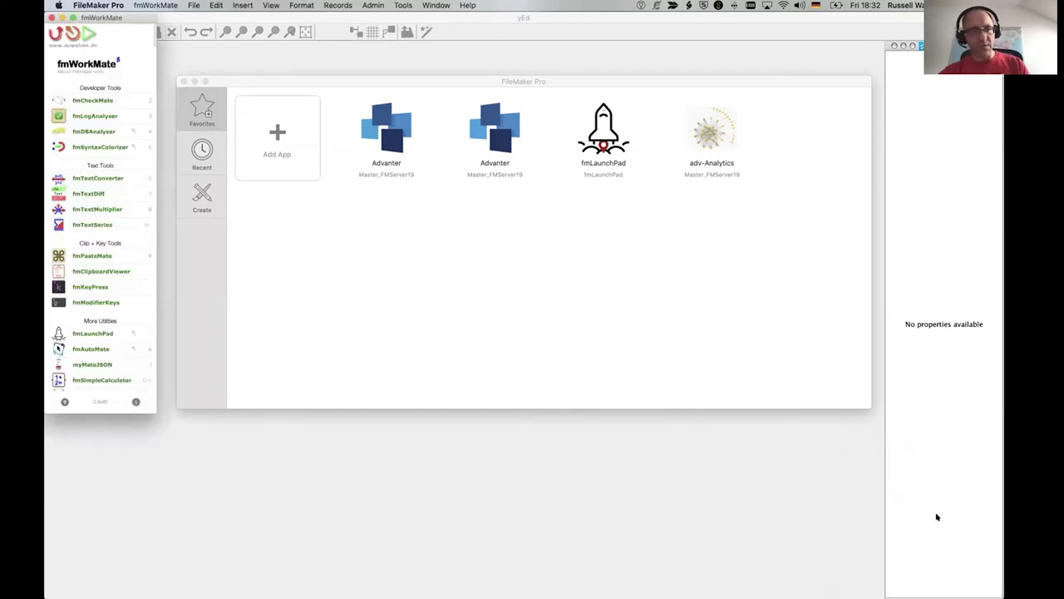
{"action": "key", "text": "super+Tab"}
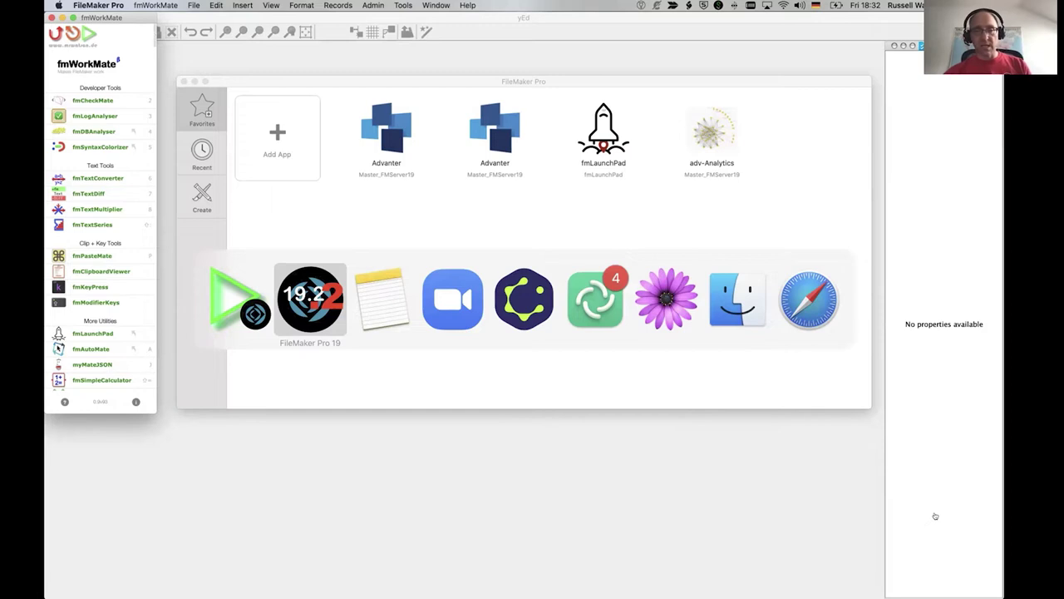
{"action": "key", "text": "super+Tab"}
{"action": "key", "text": "super+Tab"}
{"action": "key", "text": "super+Tab"}
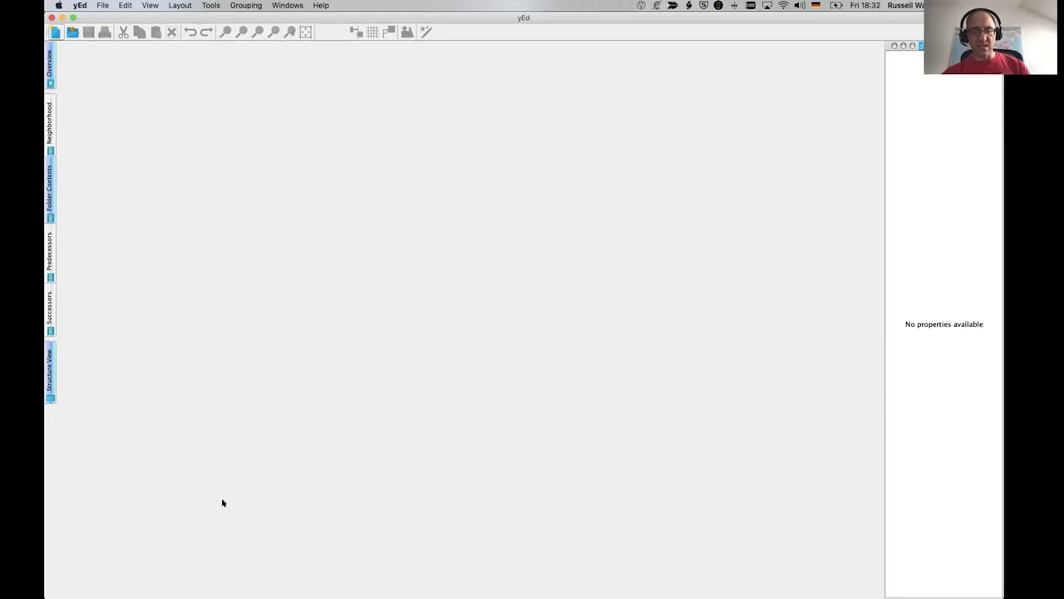
Return to Notes and examine the "Directed Graphs + yEd" list under "A Solution", starting with the yEd entry
{"action": "key", "text": "super+Tab"}
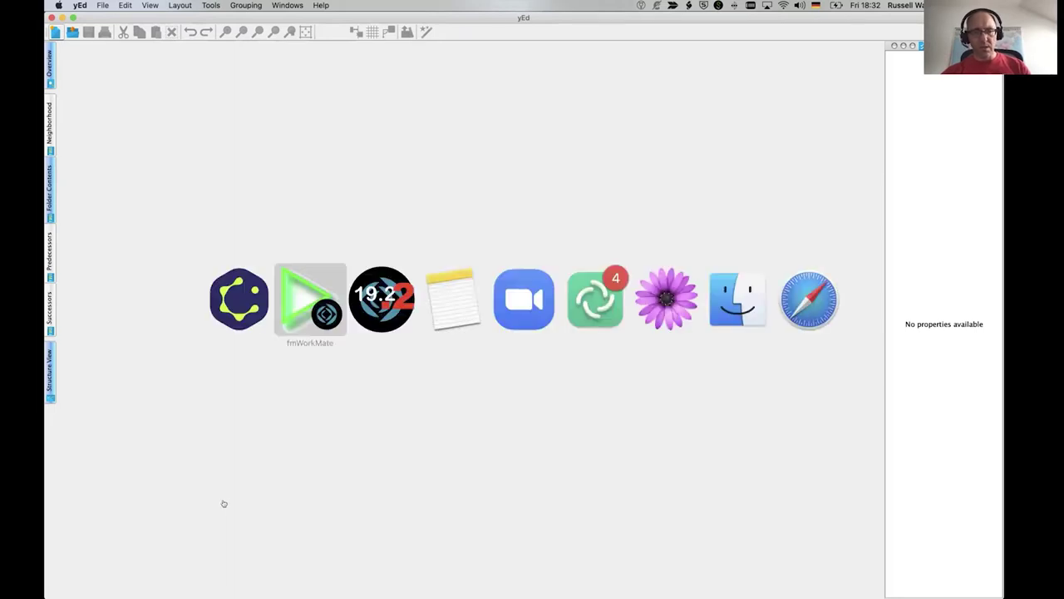
{"action": "key", "text": "super+Tab"}
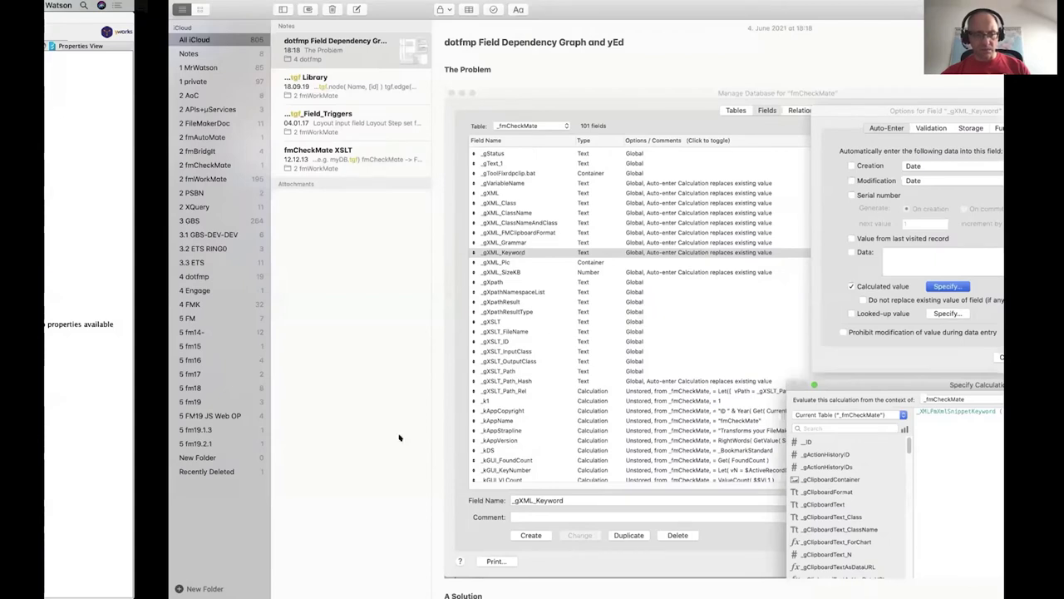
{"action": "scroll", "coordinate": [372, 487], "scroll_direction": "down", "scroll_amount": 5}
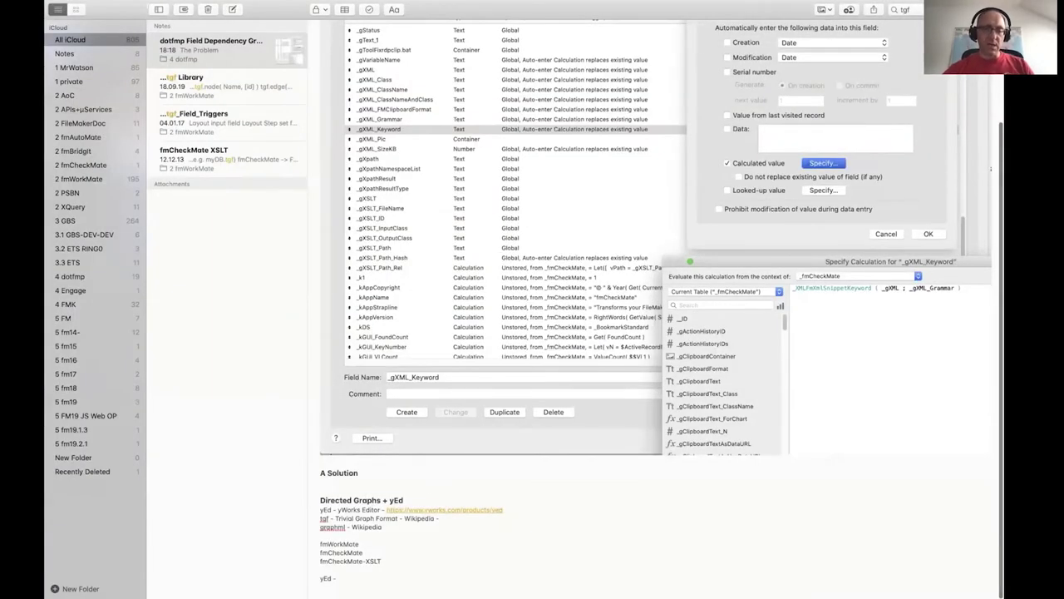
{"action": "triple_click", "coordinate": [366, 500]}
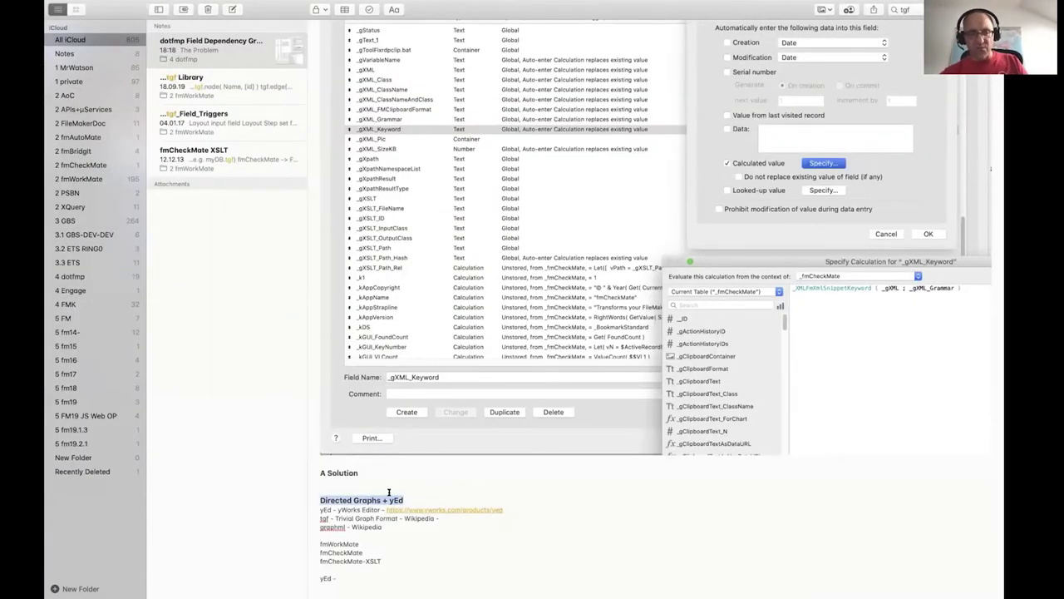
{"action": "double_click", "coordinate": [324, 510]}
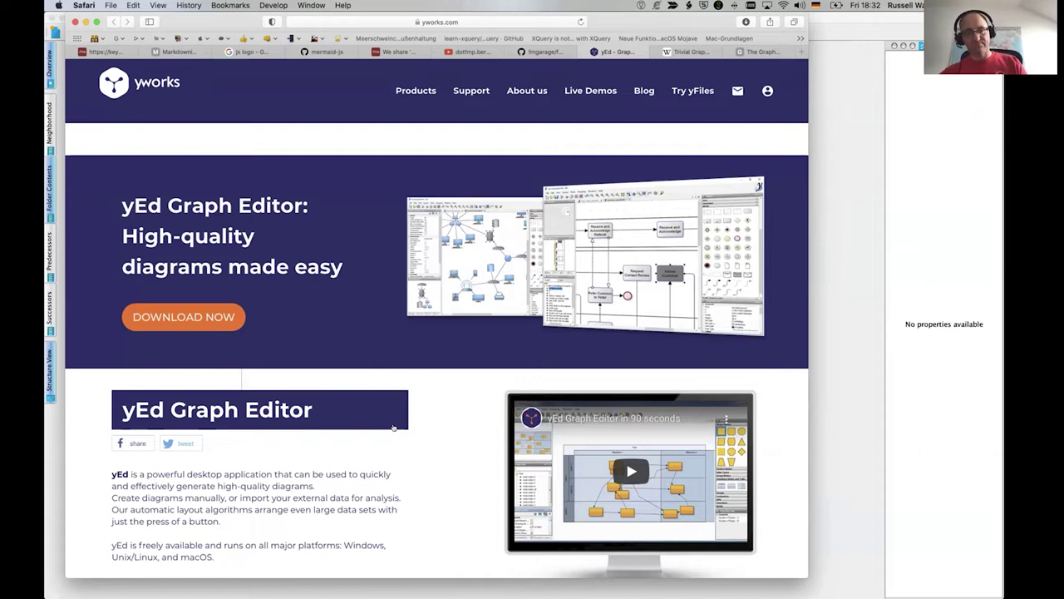
Review the yEd Graph Editor page in Safari alongside the Trivial Graph Format entry in the note
{"action": "key", "text": "super+Tab"}
{"action": "key", "text": "super+Tab"}
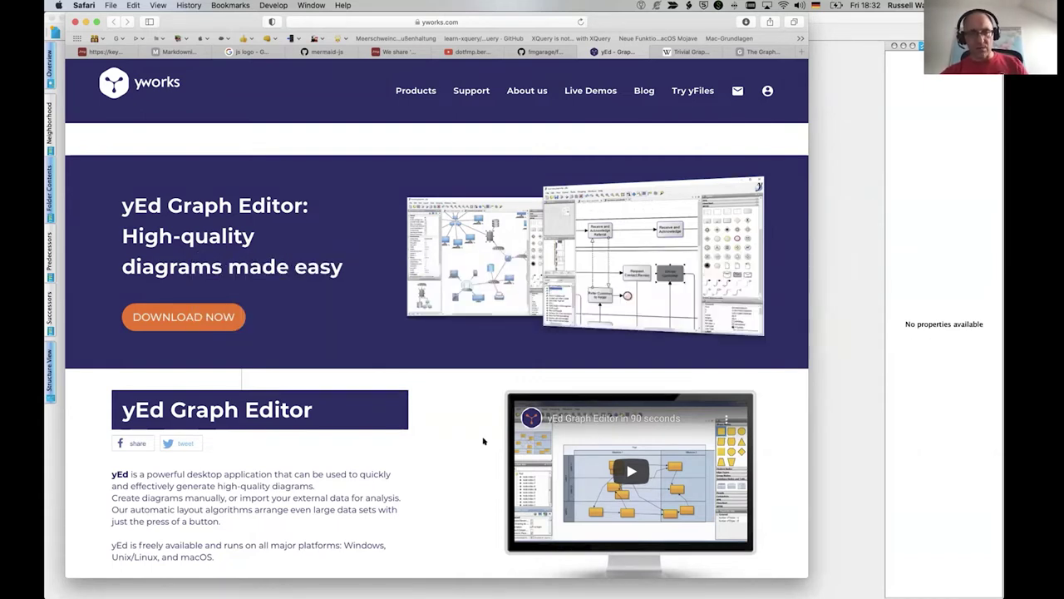
{"action": "key", "text": "super+Tab"}
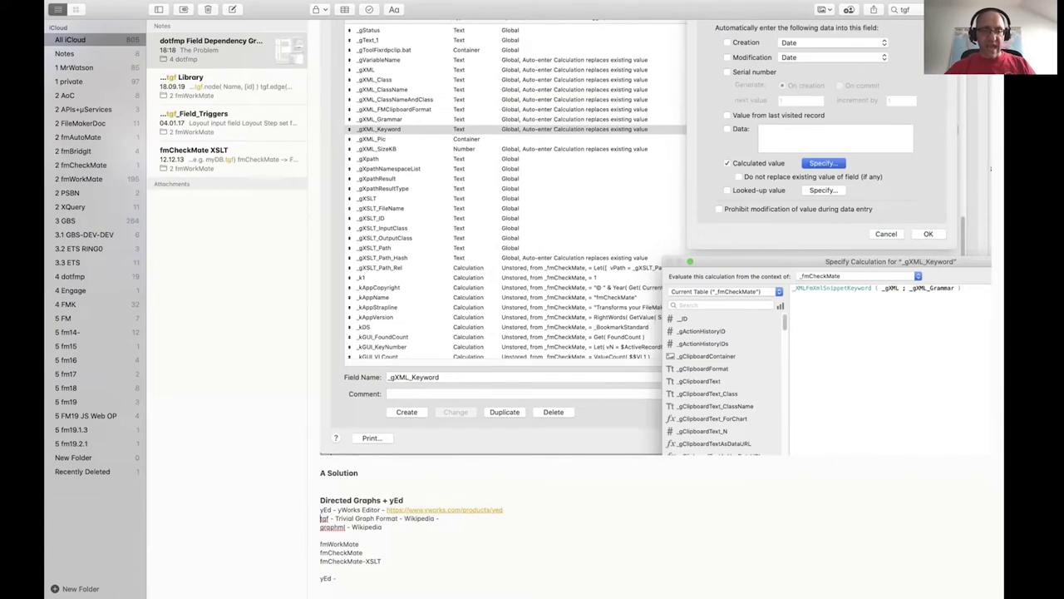
{"action": "key", "text": "super+Tab"}
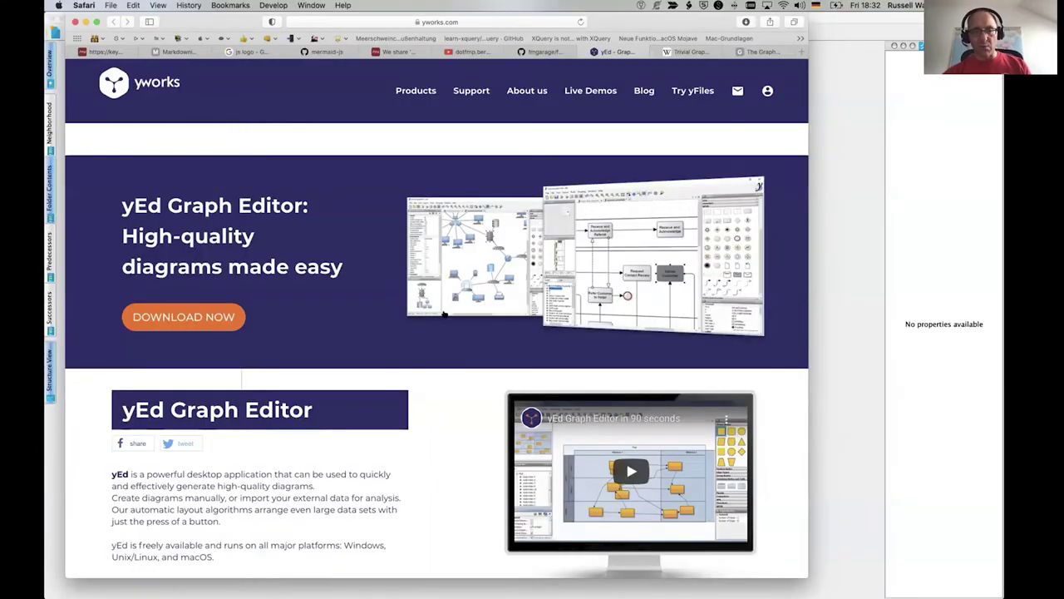
In a new TextMate document, define two graph nodes on separate lines: "1 Hello" and "2 Goodbye"
{"action": "key", "text": "super+Tab"}
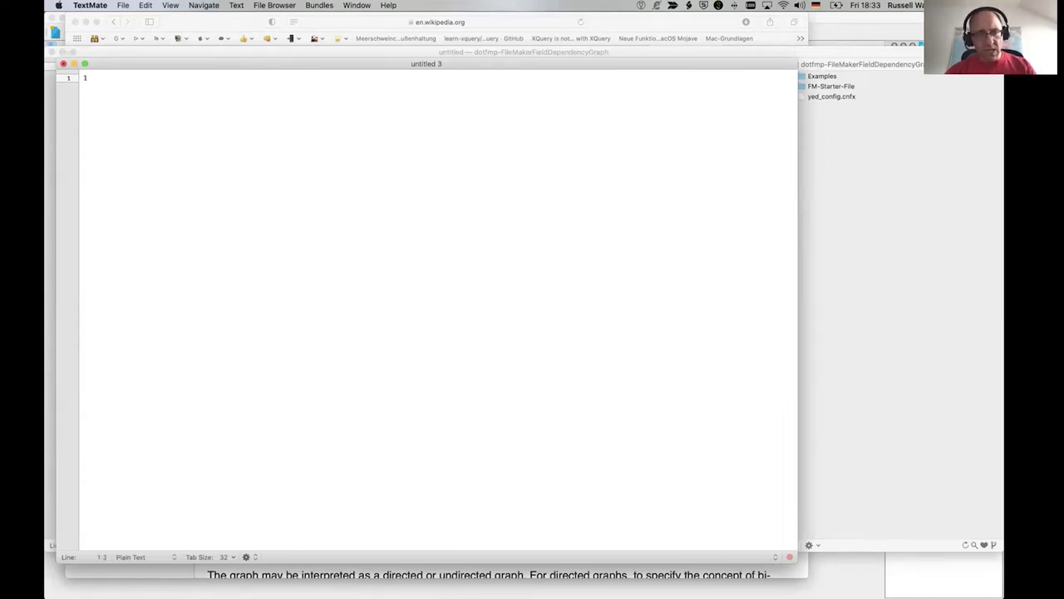
{"action": "type", "text": "Hello"}
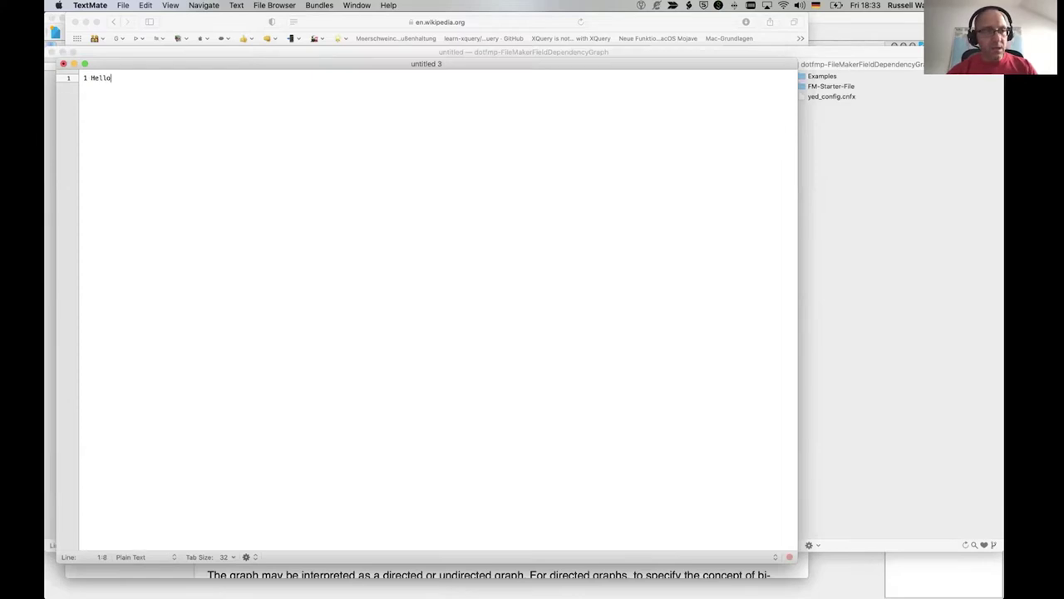
{"action": "key", "text": "Return"}
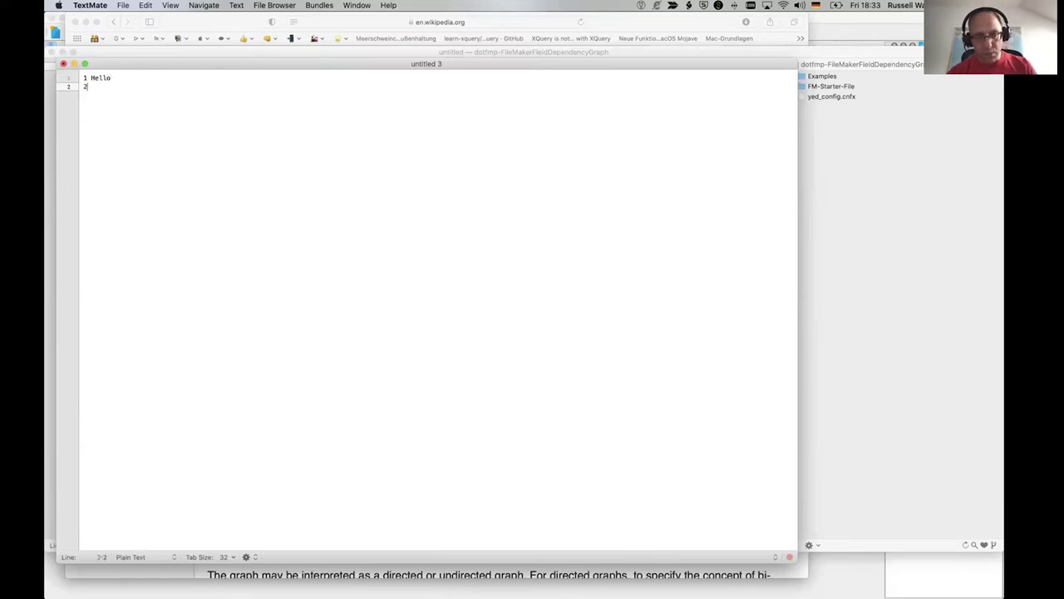
{"action": "type", "text": "Goodbye"}
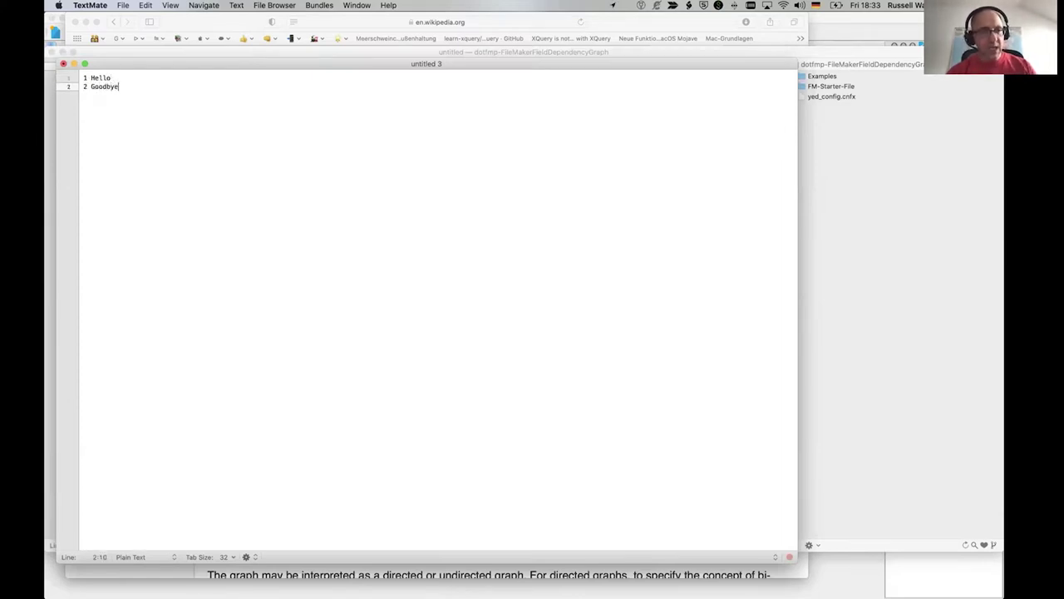
{"action": "key", "text": "Return"}
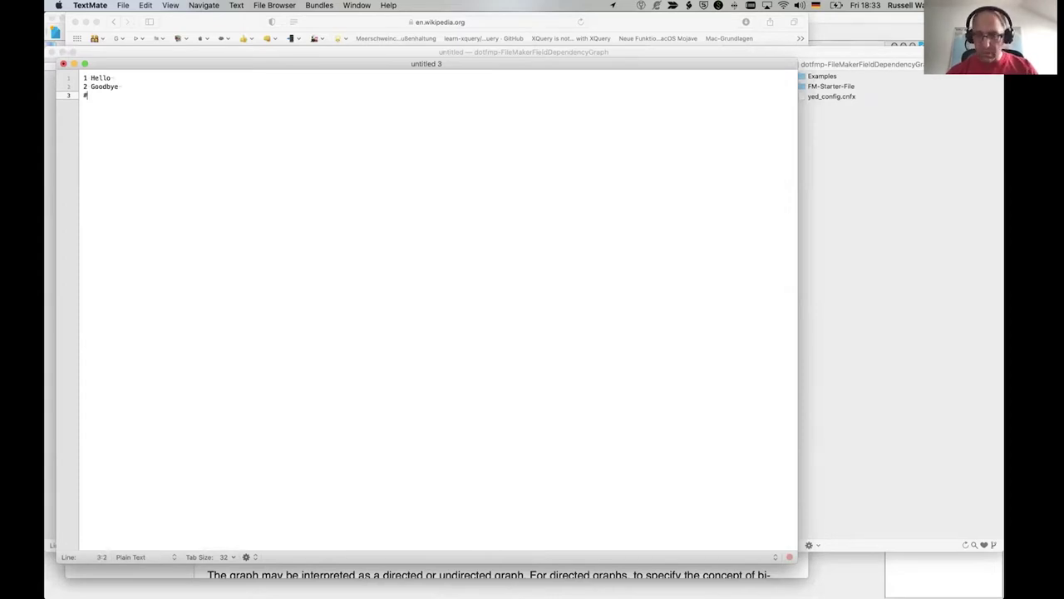
Add a "#" separator line below the nodes, followed by the edge line "1 2"
{"action": "type", "text": "#"}
{"action": "key", "text": "Return"}
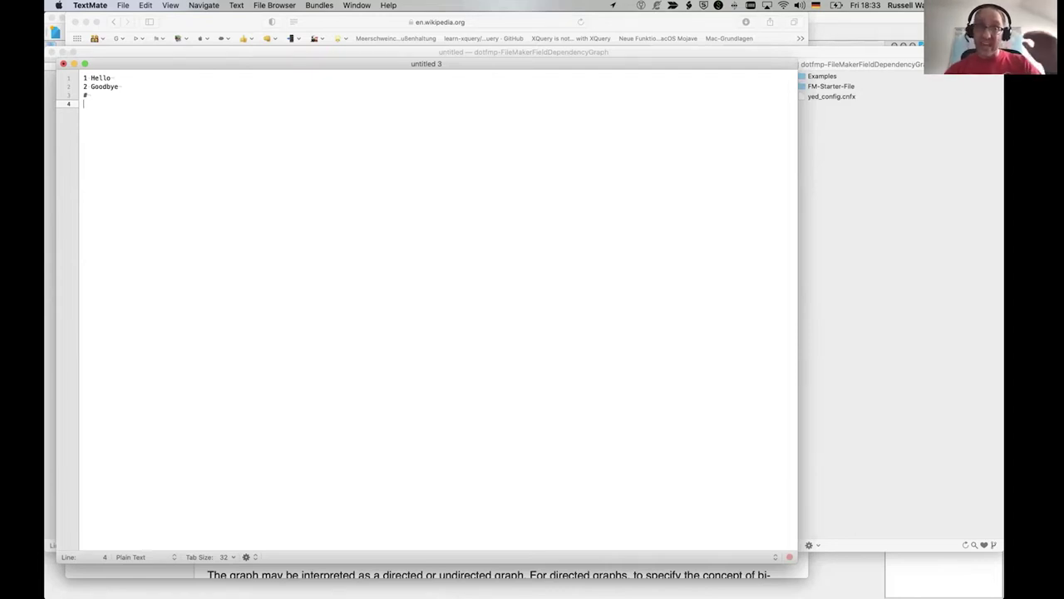
{"action": "type", "text": "1"}
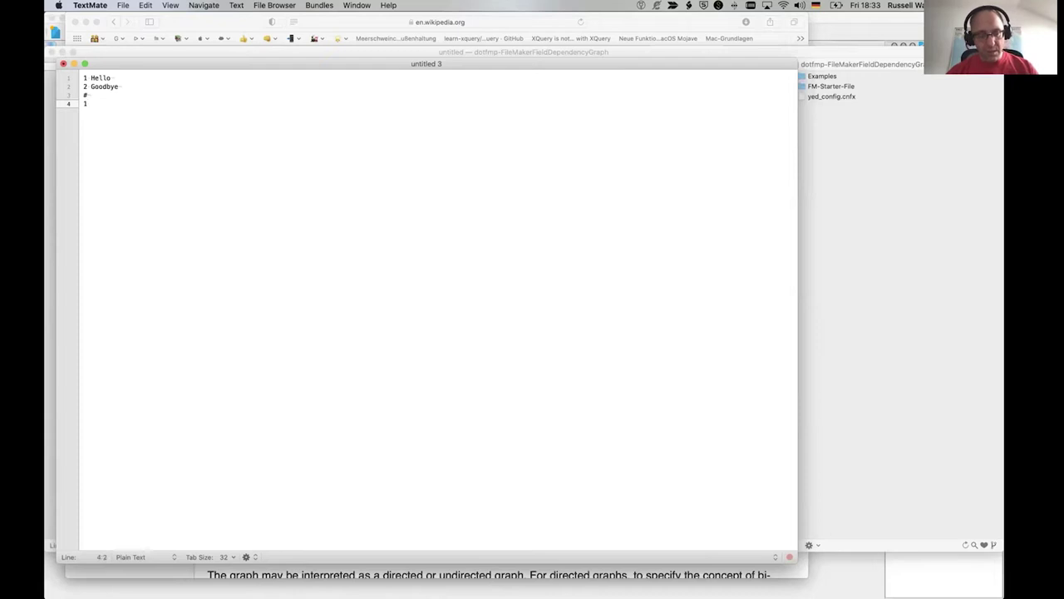
{"action": "type", "text": " 2"}
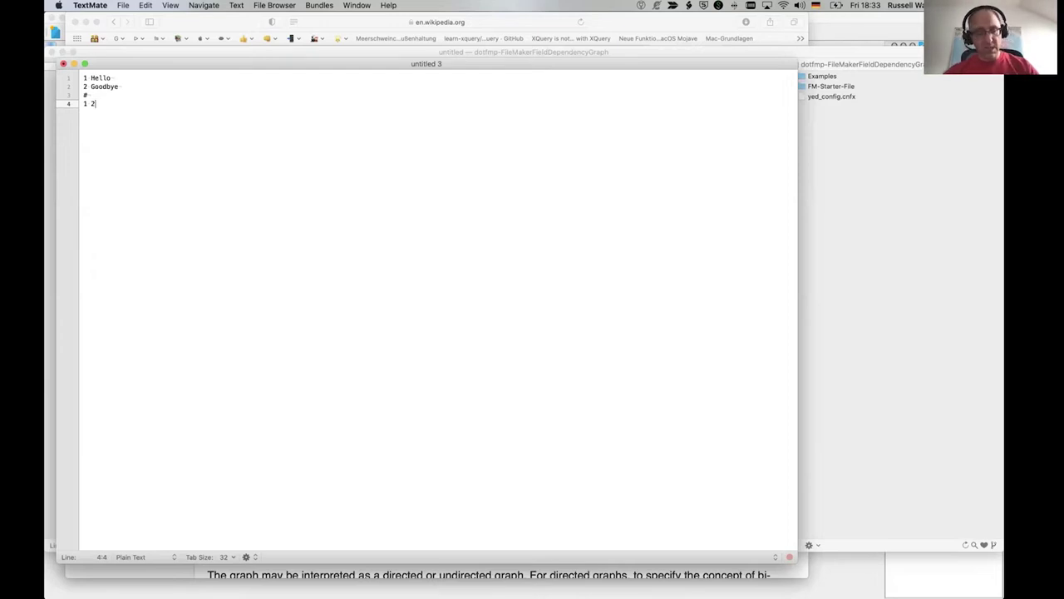
Save the document as simplest.tgf in the Examples folder inside dotfmp-FileMakerFieldDependencyGraph on the Desktop
{"action": "key", "text": "super+s"}
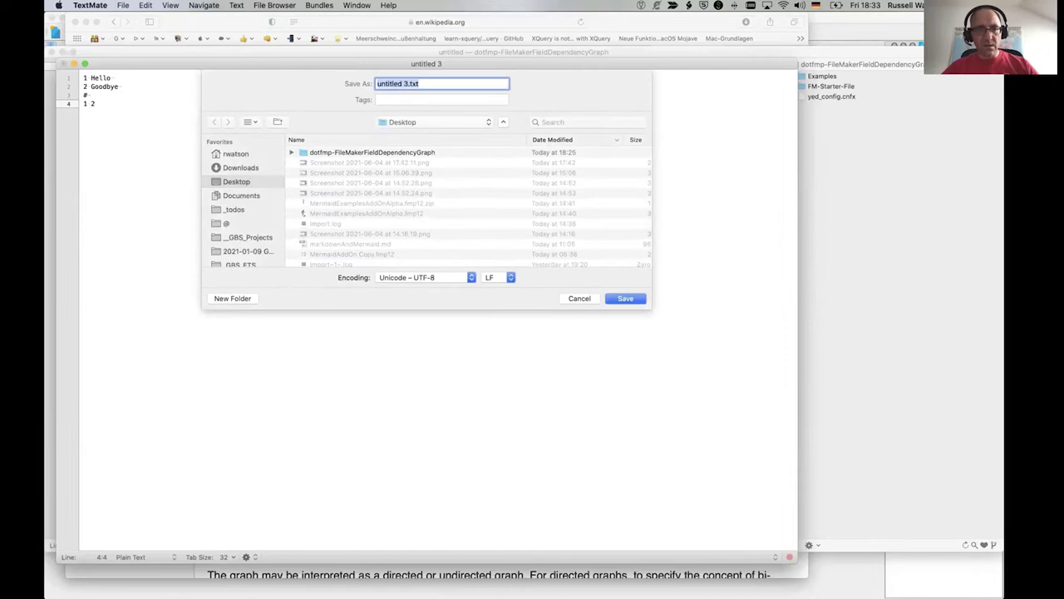
{"action": "double_click", "coordinate": [422, 153]}
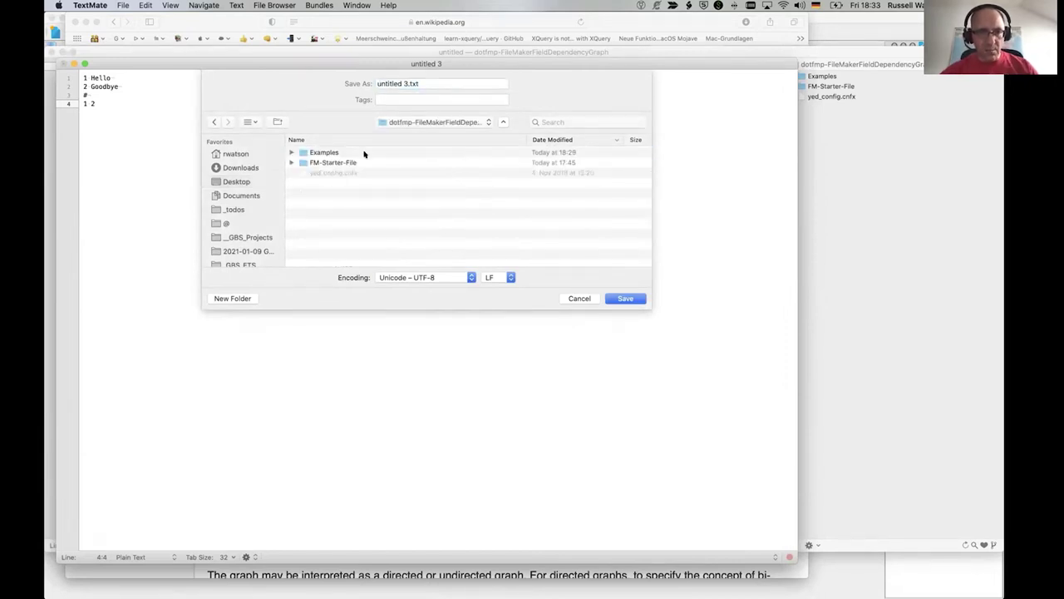
{"action": "double_click", "coordinate": [363, 154]}
{"action": "key", "text": "Tab"}
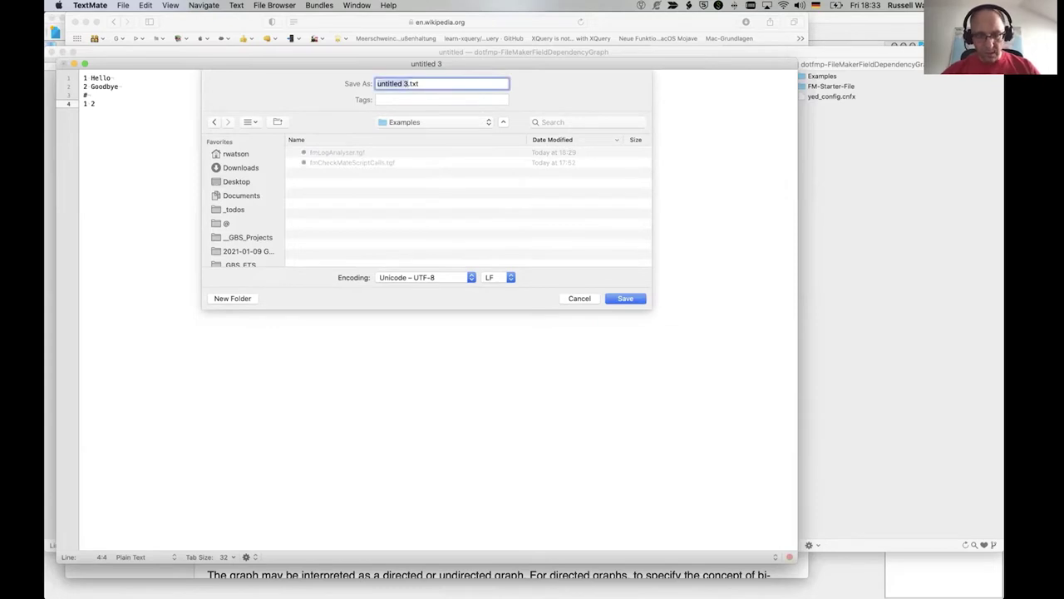
{"action": "type", "text": "simplest"}
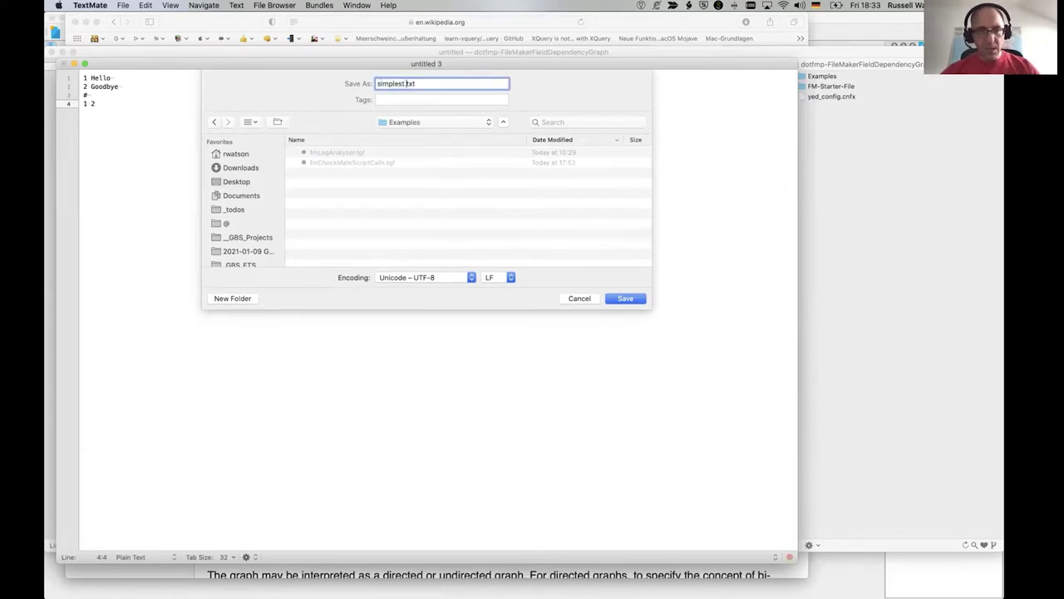
{"action": "double_click", "coordinate": [408, 83]}
{"action": "type", "text": "tgf"}
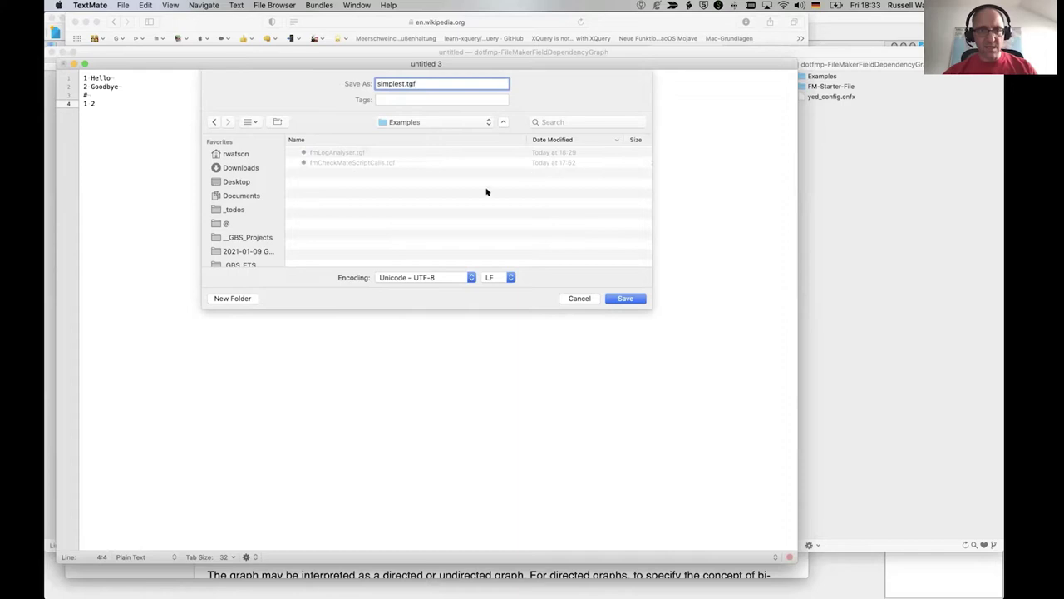
{"action": "left_click", "coordinate": [624, 298]}
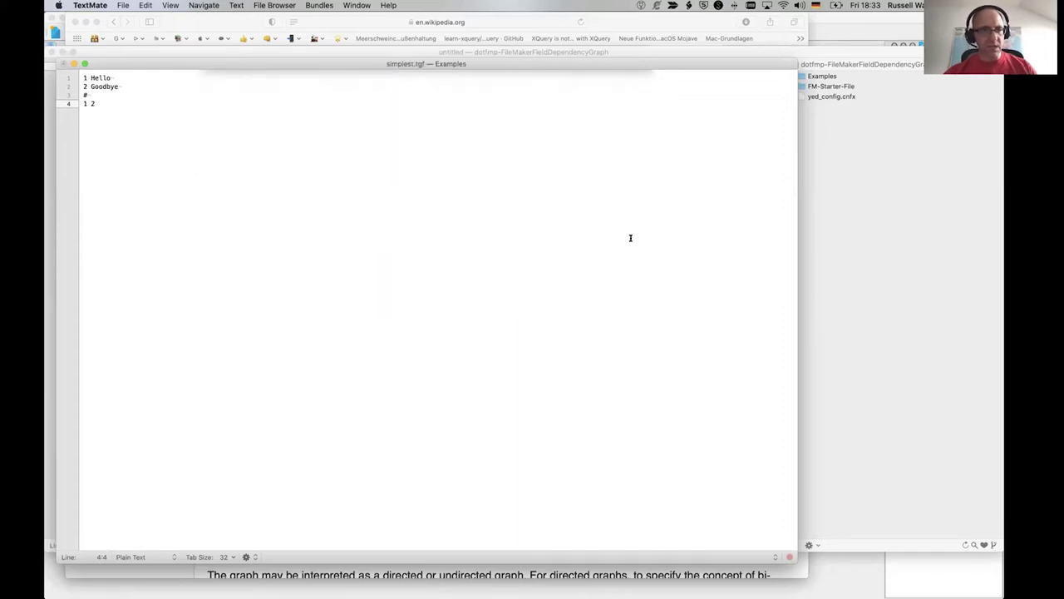
Switch to yEd and open simplest.tgf from the Examples folder, changing the file format filter so TGF files can be chosen
{"action": "key", "text": "super+Tab"}
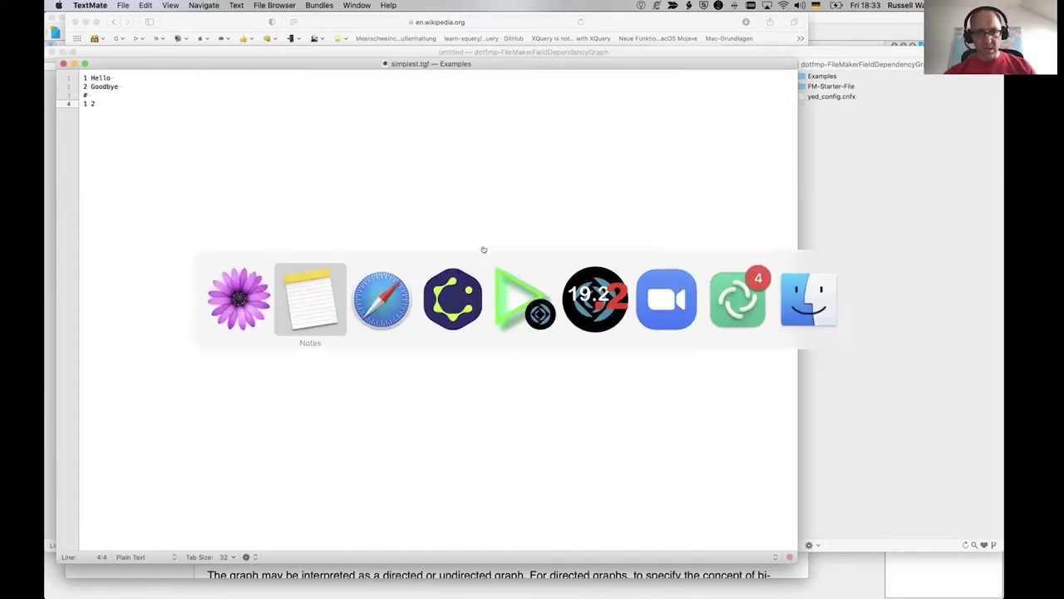
{"action": "key", "text": "super+Tab"}
{"action": "key", "text": "super+Tab"}
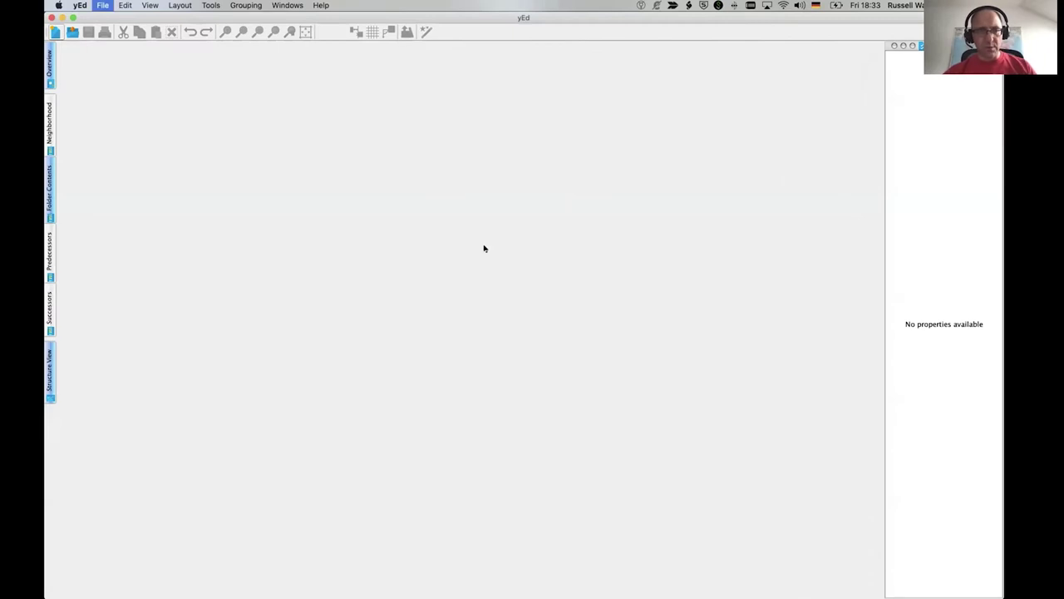
{"action": "key", "text": "super+o"}
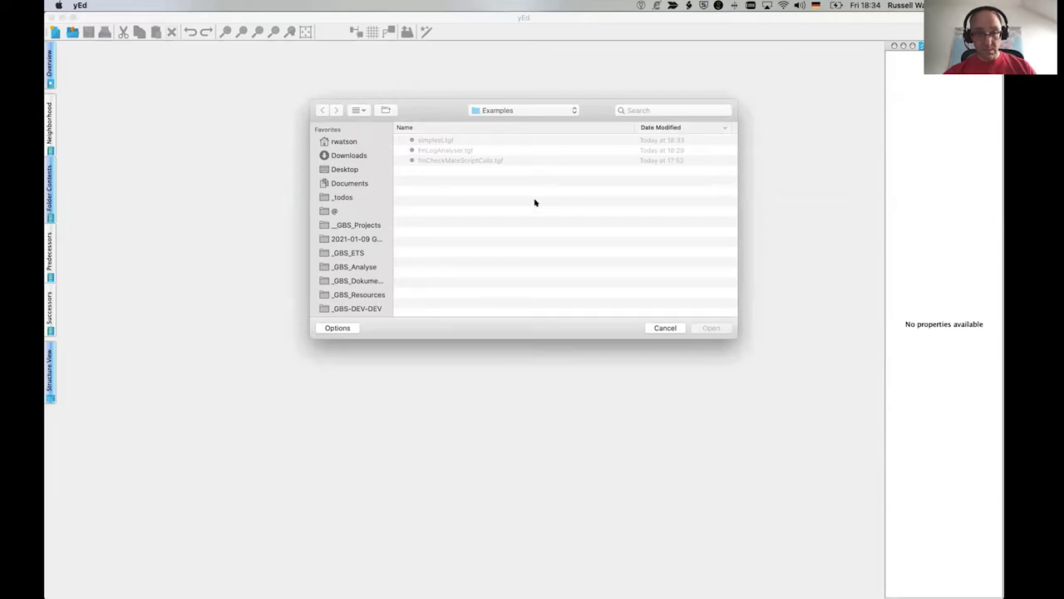
{"action": "left_click", "coordinate": [348, 327]}
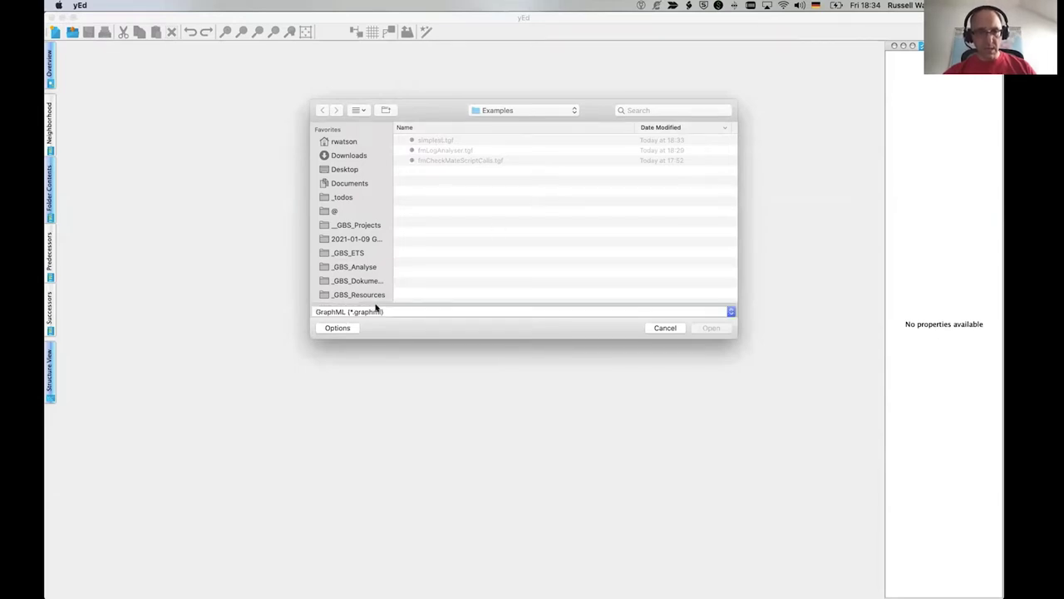
{"action": "left_click", "coordinate": [376, 310]}
{"action": "left_click", "coordinate": [378, 296]}
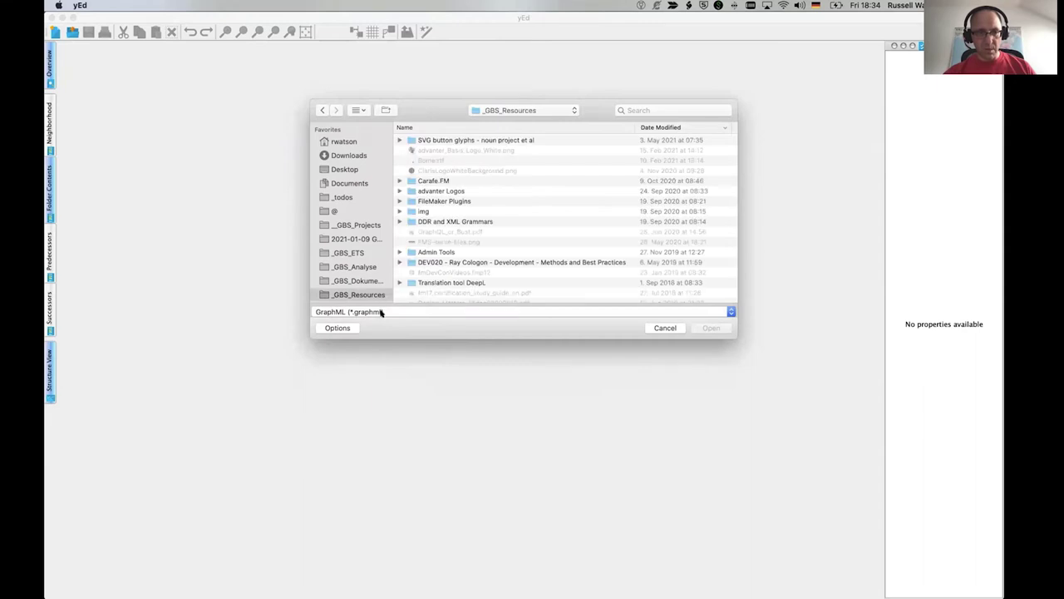
{"action": "left_click", "coordinate": [381, 312]}
{"action": "left_click", "coordinate": [380, 301]}
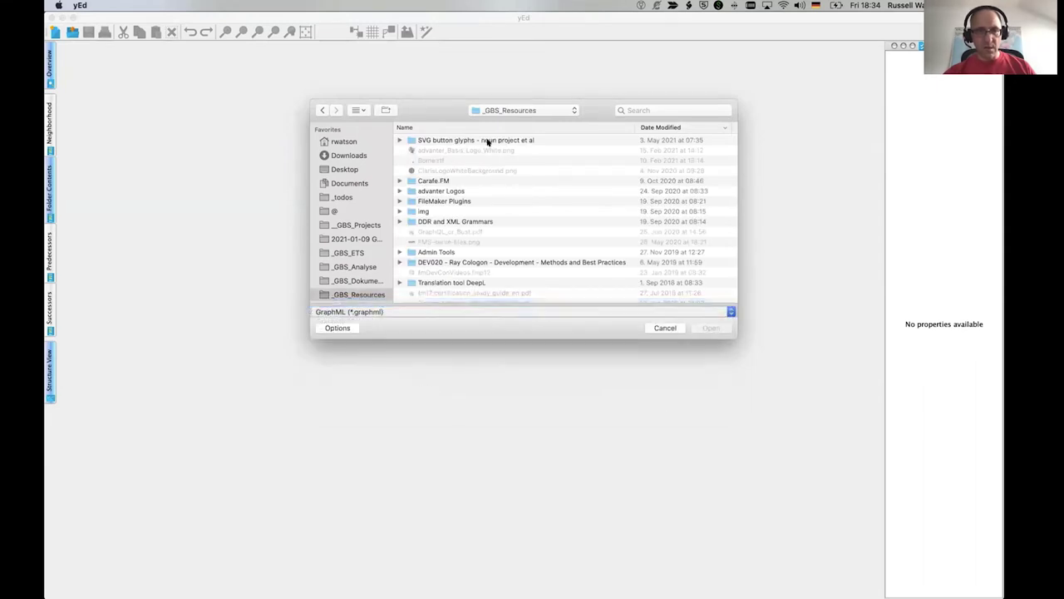
{"action": "left_click", "coordinate": [325, 110]}
{"action": "left_click", "coordinate": [424, 140]}
{"action": "double_click", "coordinate": [424, 139]}
{"action": "left_click", "coordinate": [482, 330]}
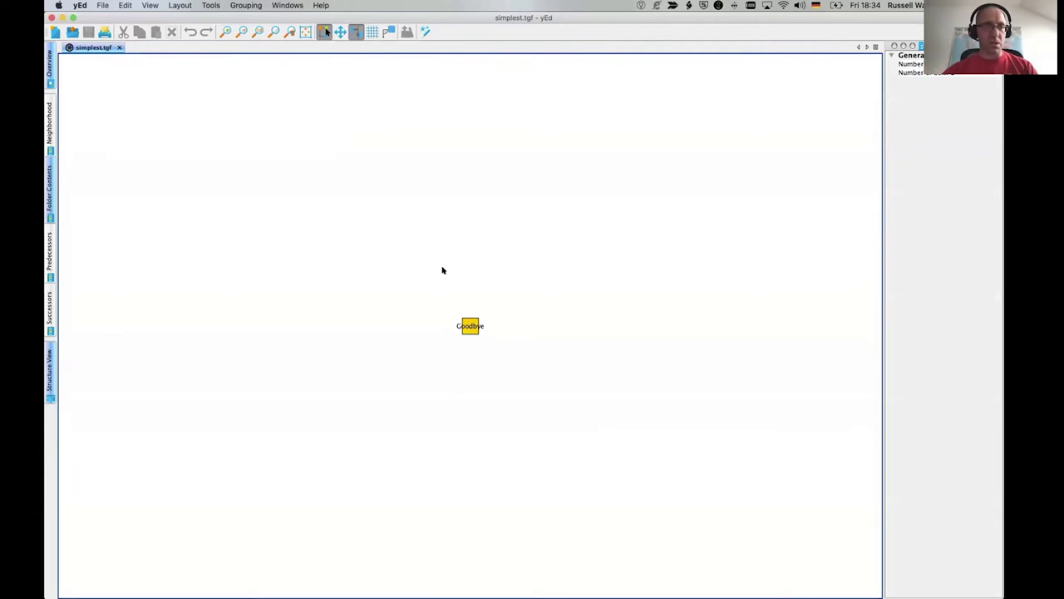
Arrange the Hello and Goodbye nodes with the Hierarchical layout, keeping the Left to Right orientation
{"action": "left_click", "coordinate": [182, 6]}
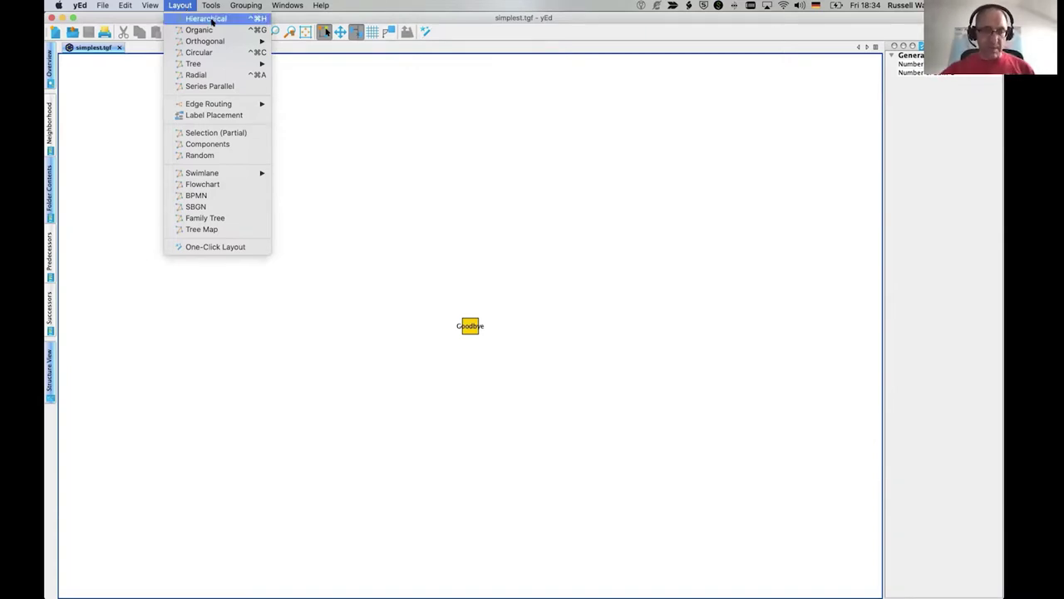
{"action": "left_click", "coordinate": [212, 20]}
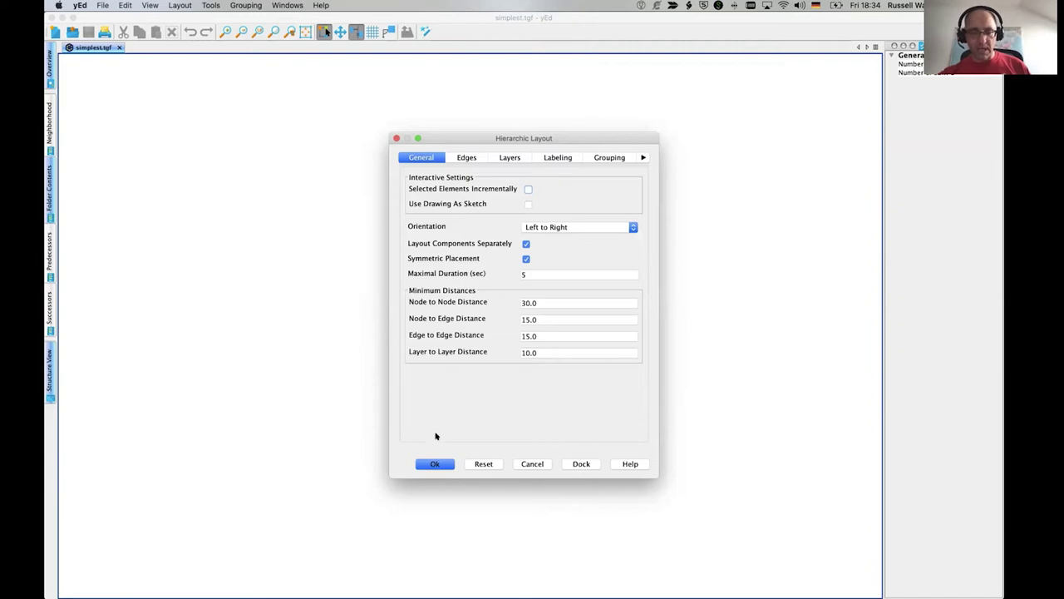
{"action": "left_click", "coordinate": [435, 463]}
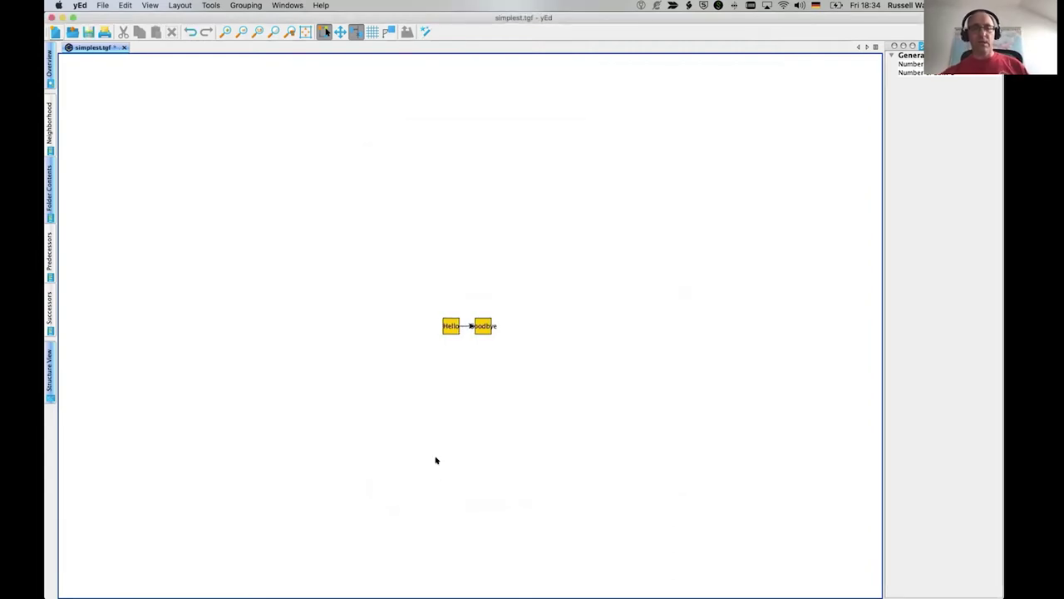
{"action": "left_click", "coordinate": [275, 32]}
{"action": "left_click_drag", "start_coordinate": [400, 291], "coordinate": [527, 350]}
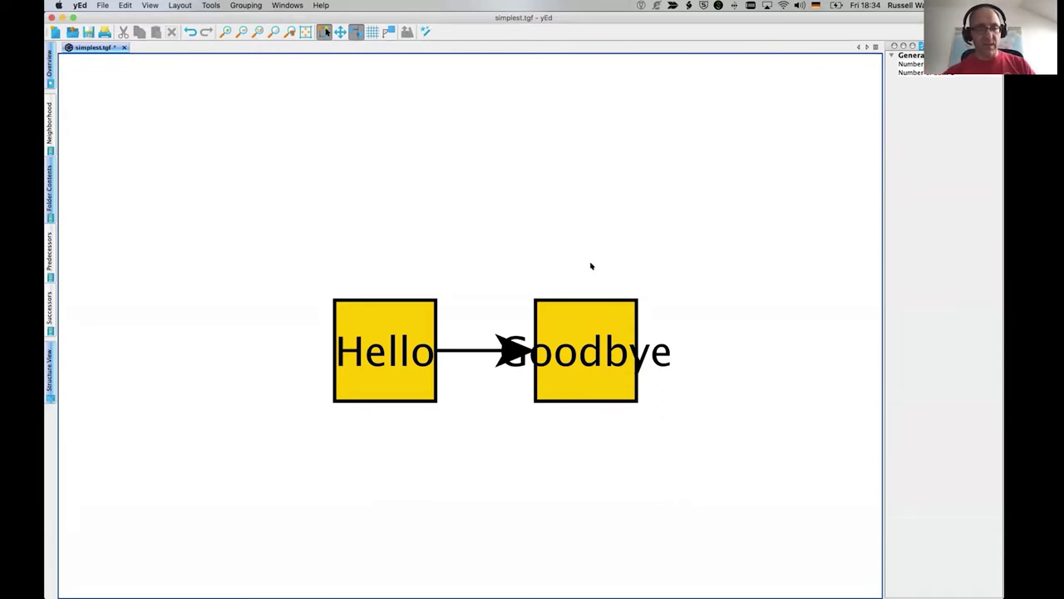
Switch to FileMaker Pro and open the recent Inventory file from the FM-Starter-File folder
{"action": "key", "text": "super+Tab"}
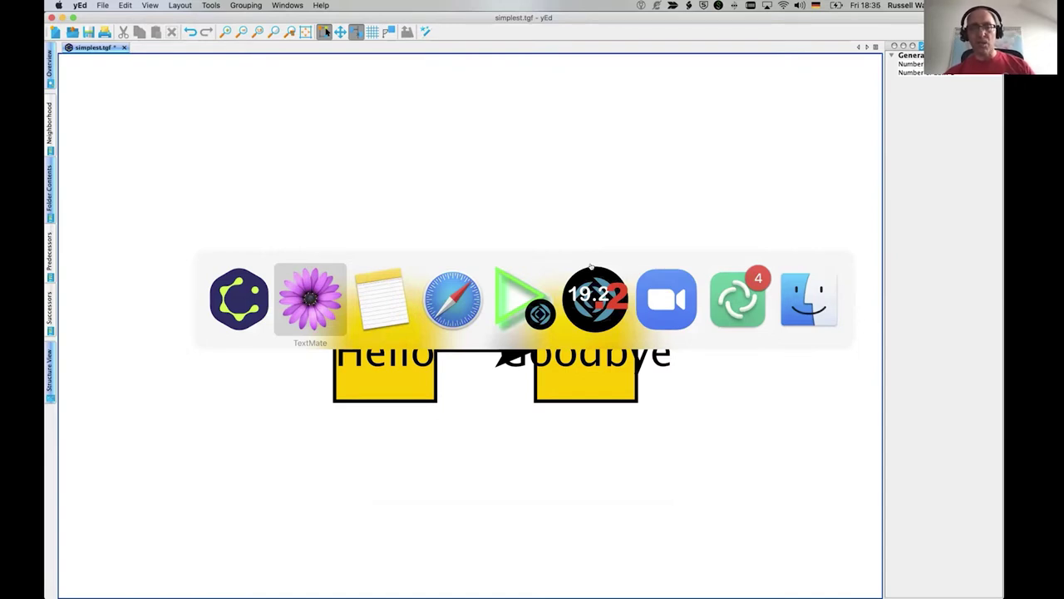
{"action": "key", "text": "super+Tab"}
{"action": "key", "text": "super+Tab"}
{"action": "key", "text": "super+Tab"}
{"action": "key", "text": "super+Tab"}
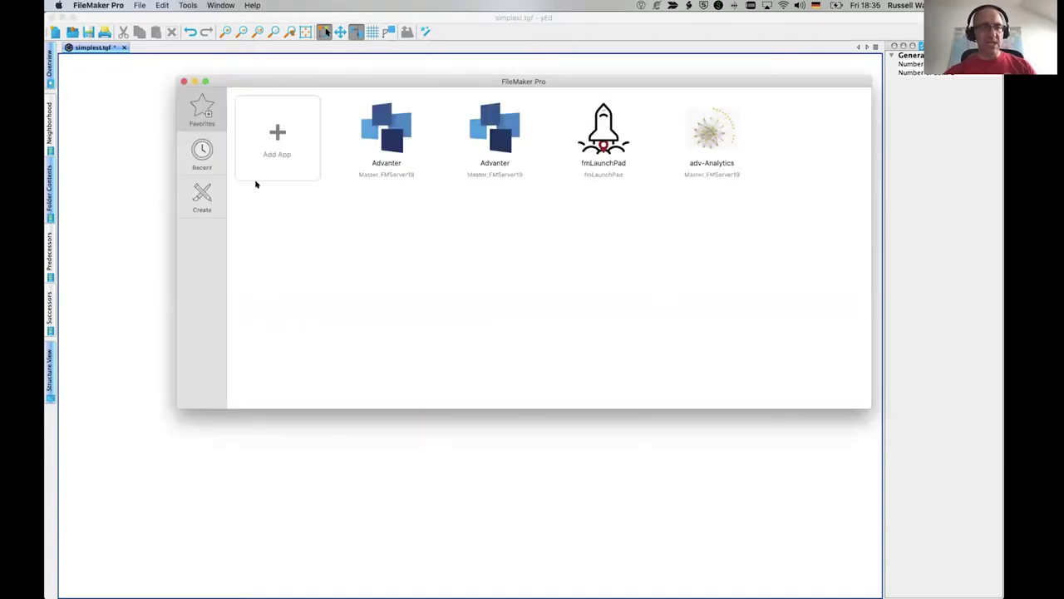
{"action": "left_click", "coordinate": [139, 5]}
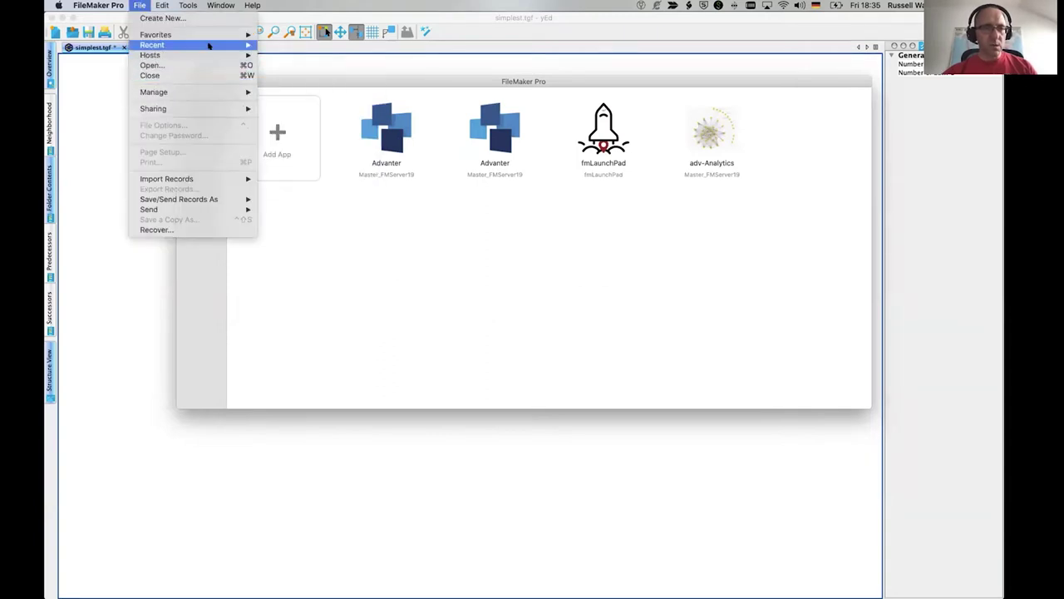
{"action": "mouse_move", "coordinate": [225, 44]}
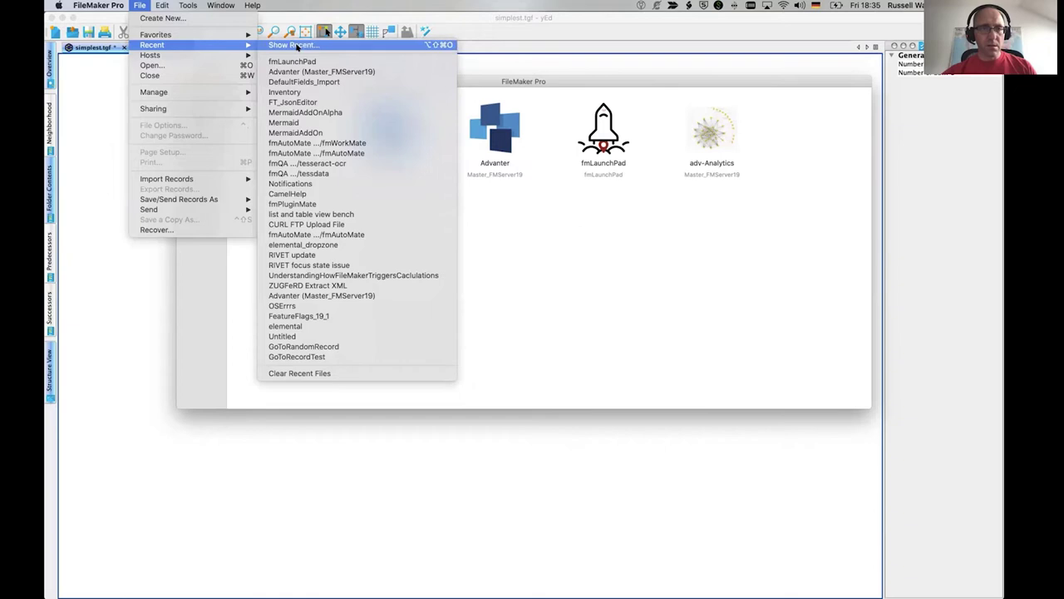
{"action": "left_click", "coordinate": [297, 47]}
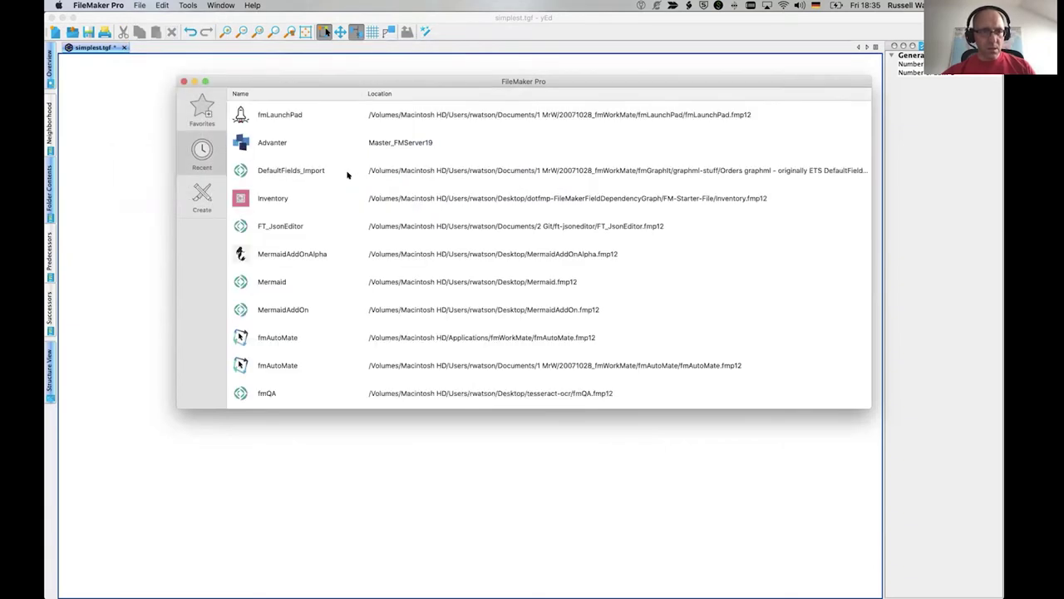
{"action": "left_click", "coordinate": [289, 196]}
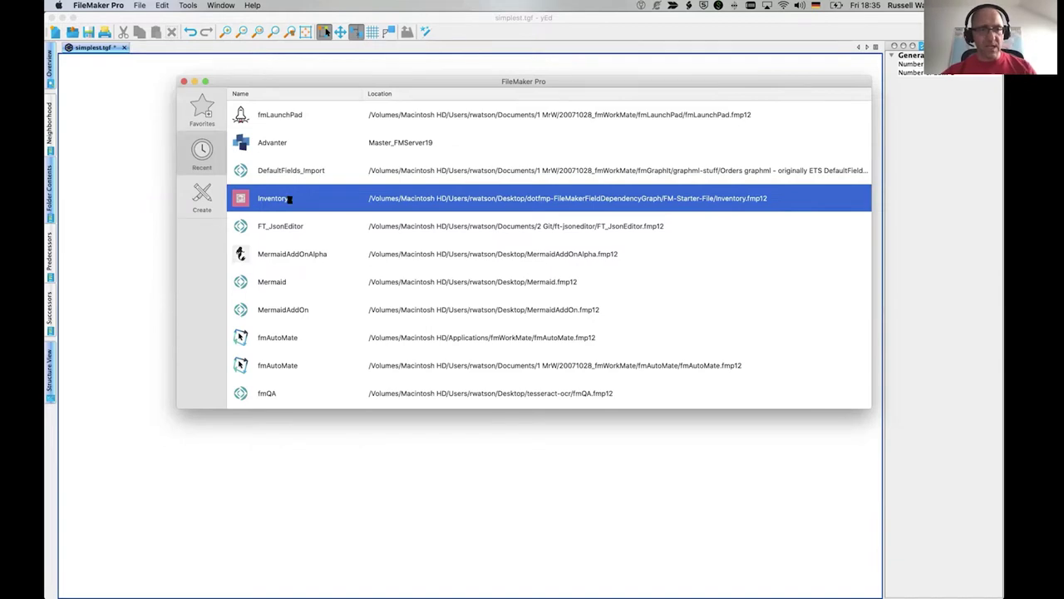
{"action": "double_click", "coordinate": [287, 198]}
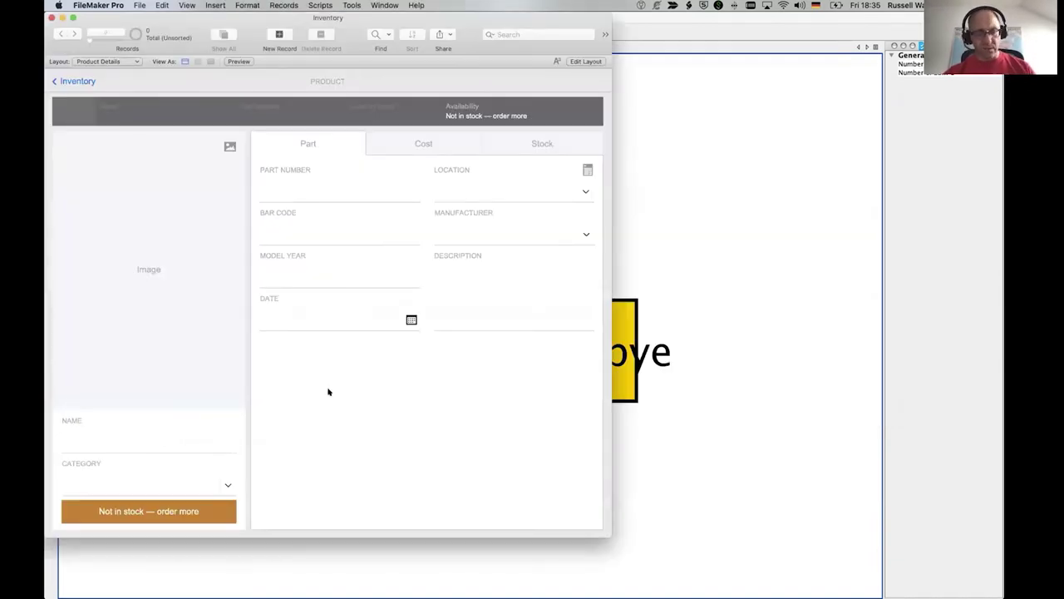
Open the Inventory database's field definitions and copy all fields of the Products table
{"action": "key", "text": "super+shift+d"}
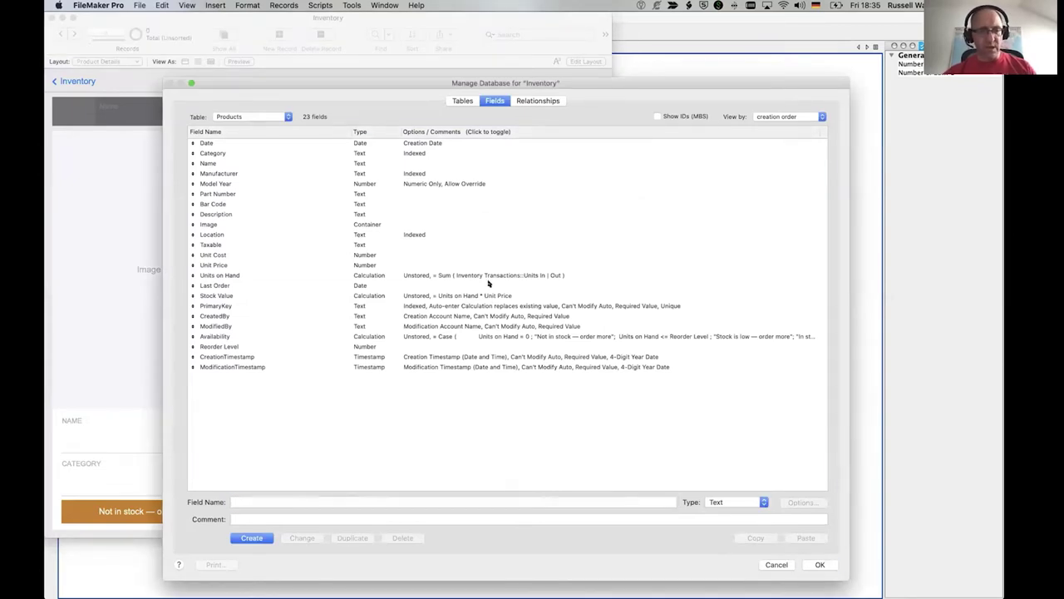
{"action": "left_click", "coordinate": [489, 284]}
{"action": "key", "text": "super+a"}
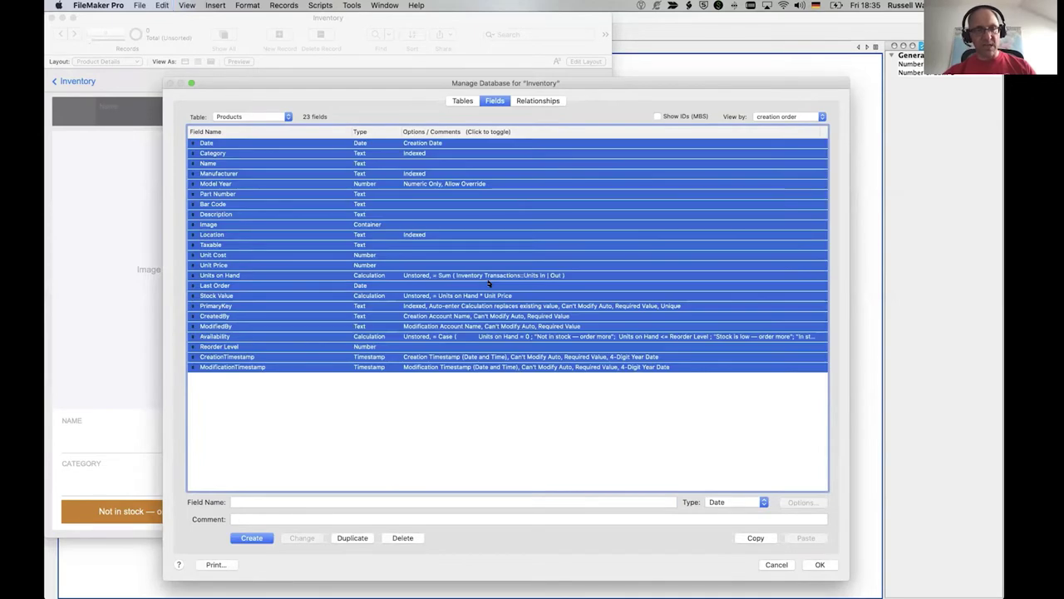
{"action": "key", "text": "super+c"}
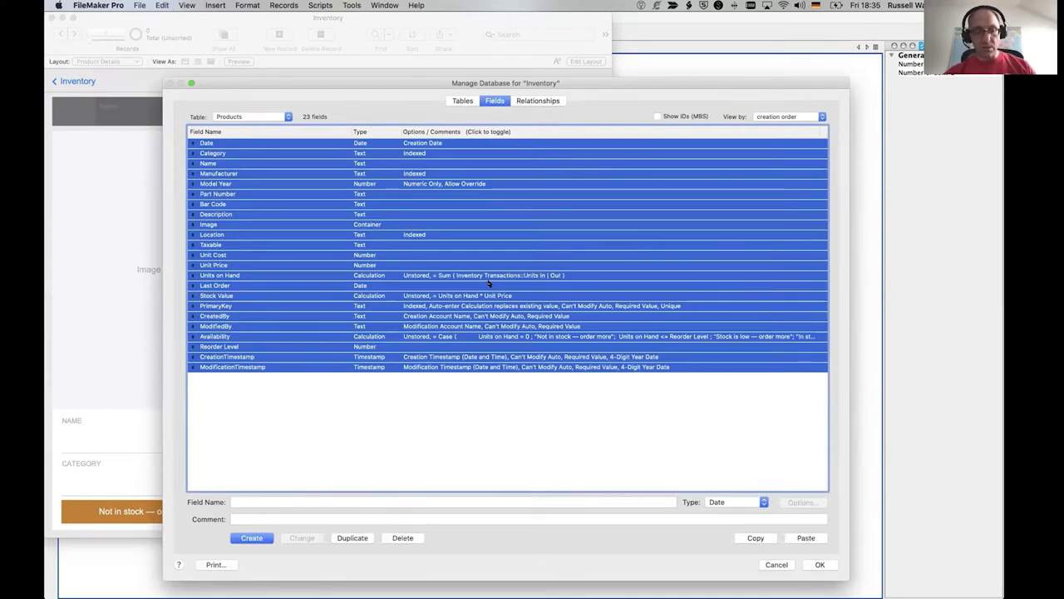
Switch to fmWorkMate, open fmCheckMate and convert the copied fields on the clipboard to XML
{"action": "key", "text": "super+Tab"}
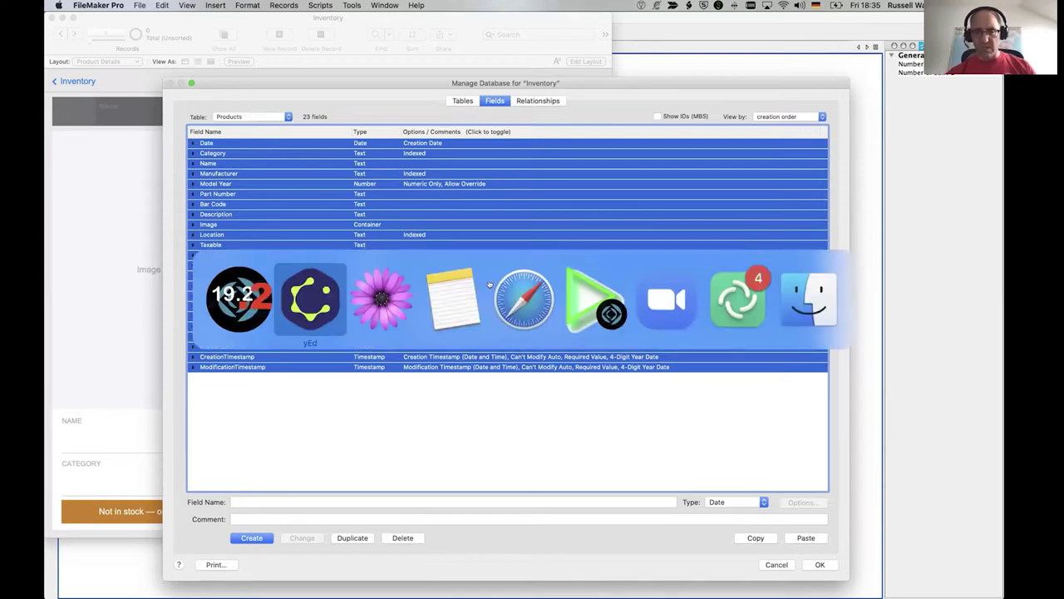
{"action": "key", "text": "super+Tab"}
{"action": "key", "text": "super+Tab"}
{"action": "key", "text": "super+Tab"}
{"action": "key", "text": "super+Tab"}
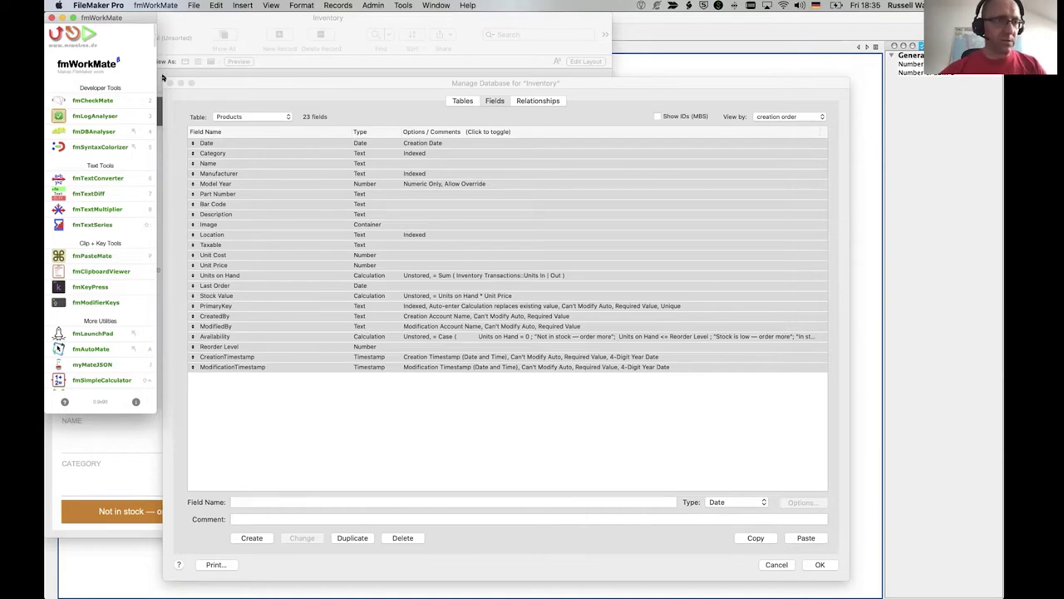
{"action": "left_click", "coordinate": [95, 100]}
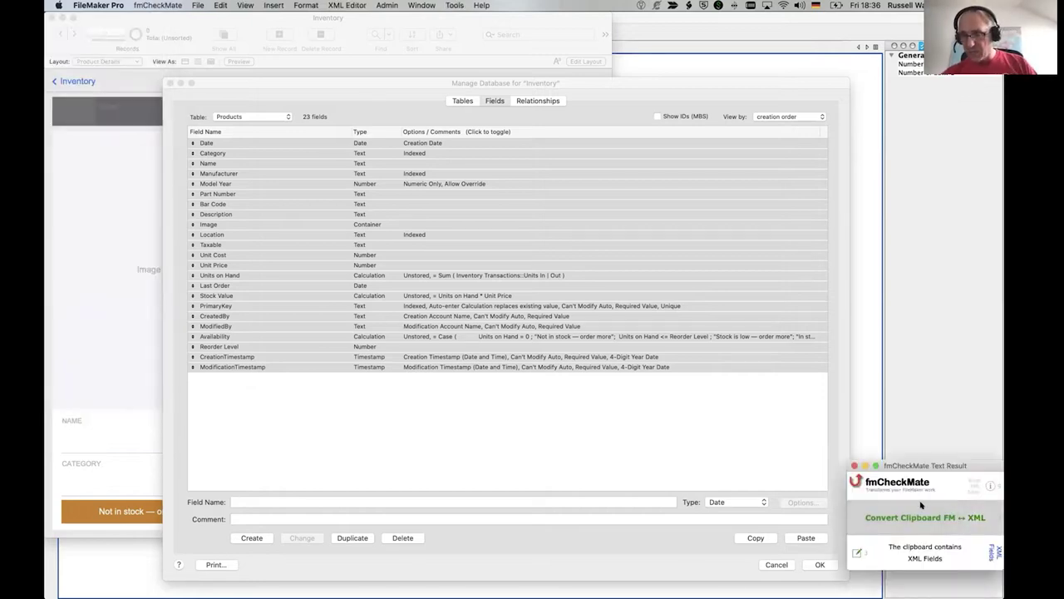
{"action": "left_click", "coordinate": [943, 523]}
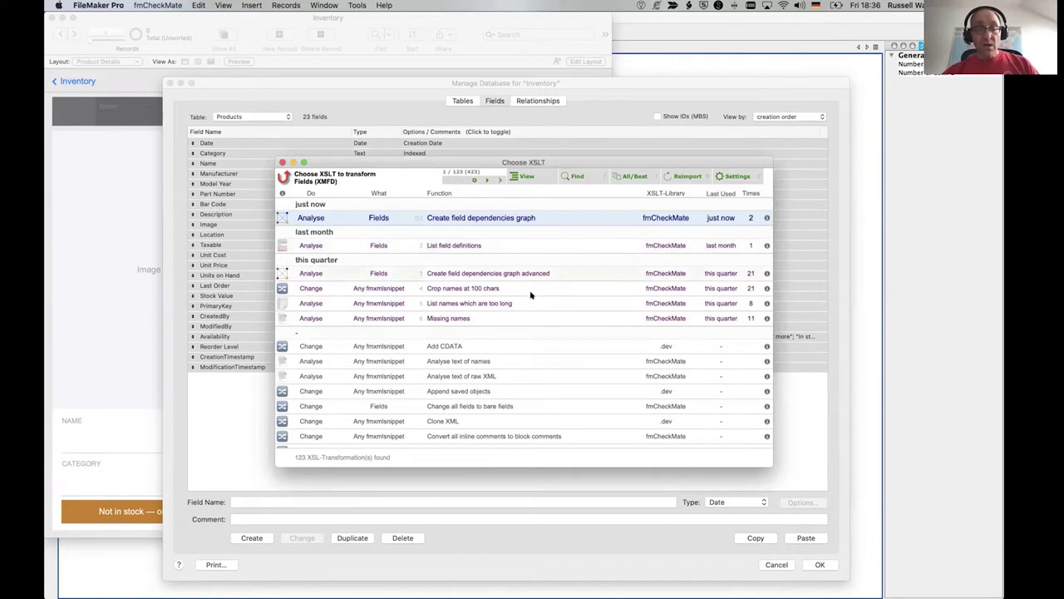
Browse the XSLT transformations for fields and run "Create field dependencies graph" on the copied fields
{"action": "scroll", "coordinate": [530, 295], "scroll_direction": "down", "scroll_amount": 2}
{"action": "scroll", "coordinate": [530, 295], "scroll_direction": "down", "scroll_amount": 20}
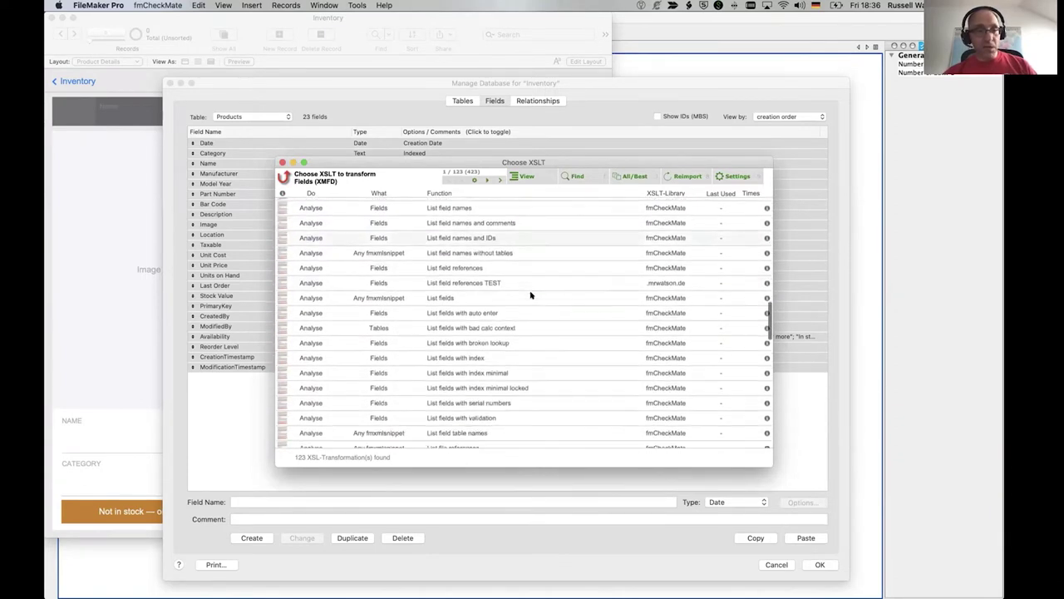
{"action": "scroll", "coordinate": [531, 295], "scroll_direction": "up", "scroll_amount": 15}
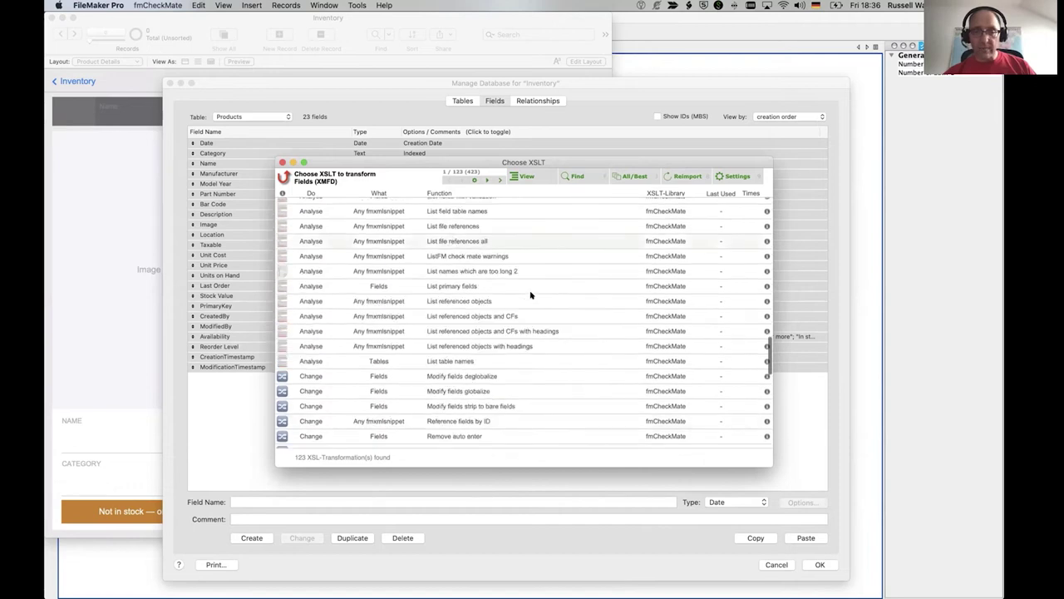
{"action": "scroll", "coordinate": [531, 296], "scroll_direction": "up", "scroll_amount": 10}
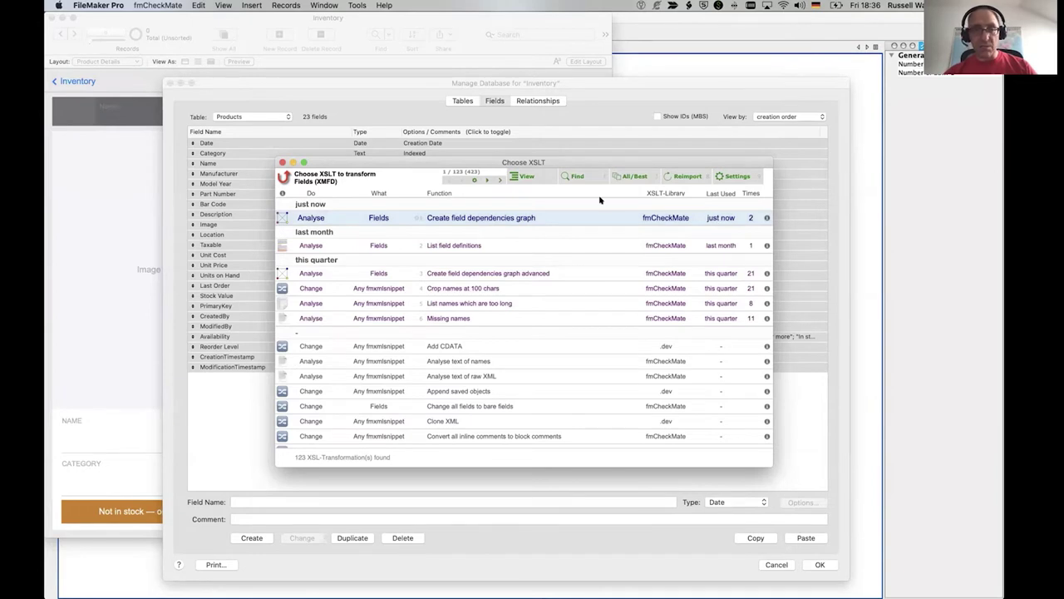
{"action": "double_click", "coordinate": [494, 217]}
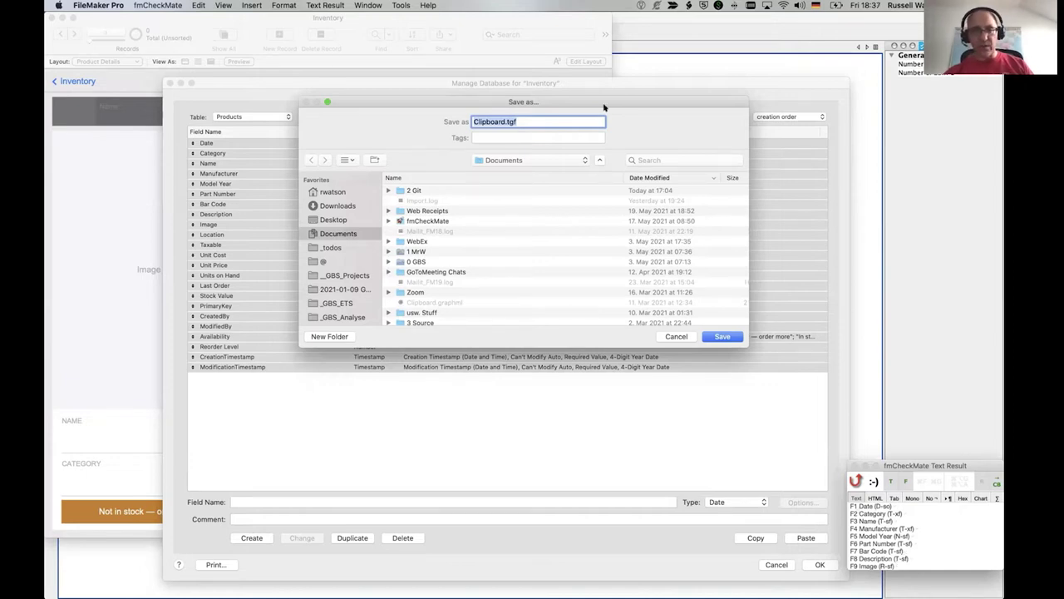
Save the generated graph file as Inventory2.tgf in the FM-Starter-File folder of the dotfmp-FileMakerFieldDependencyGraph folder on the Desktop
{"action": "key", "text": "super+shift+d"}
{"action": "double_click", "coordinate": [441, 193]}
{"action": "double_click", "coordinate": [426, 190]}
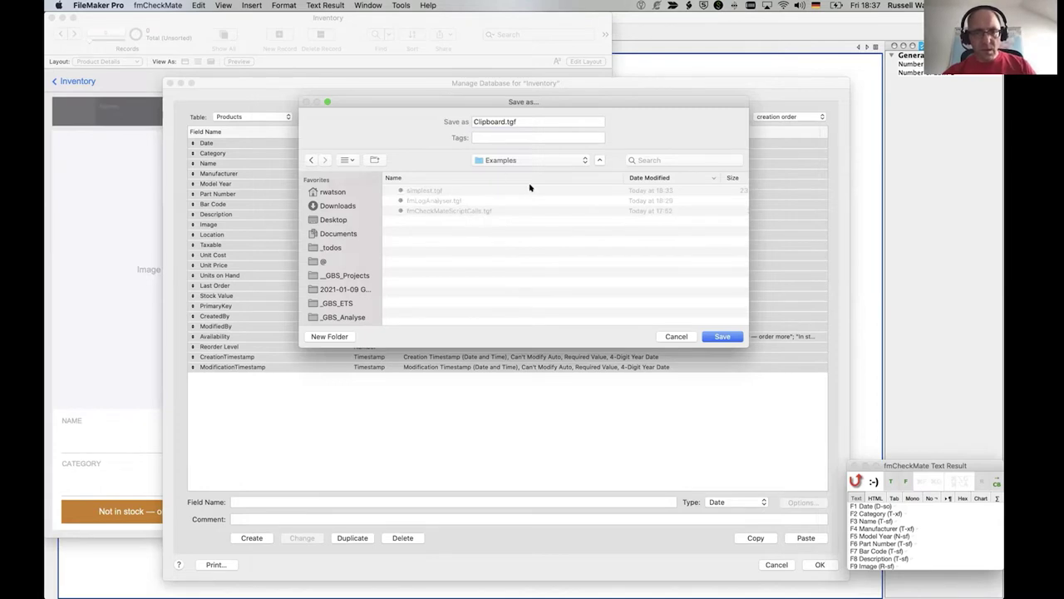
{"action": "key", "text": "super+Up"}
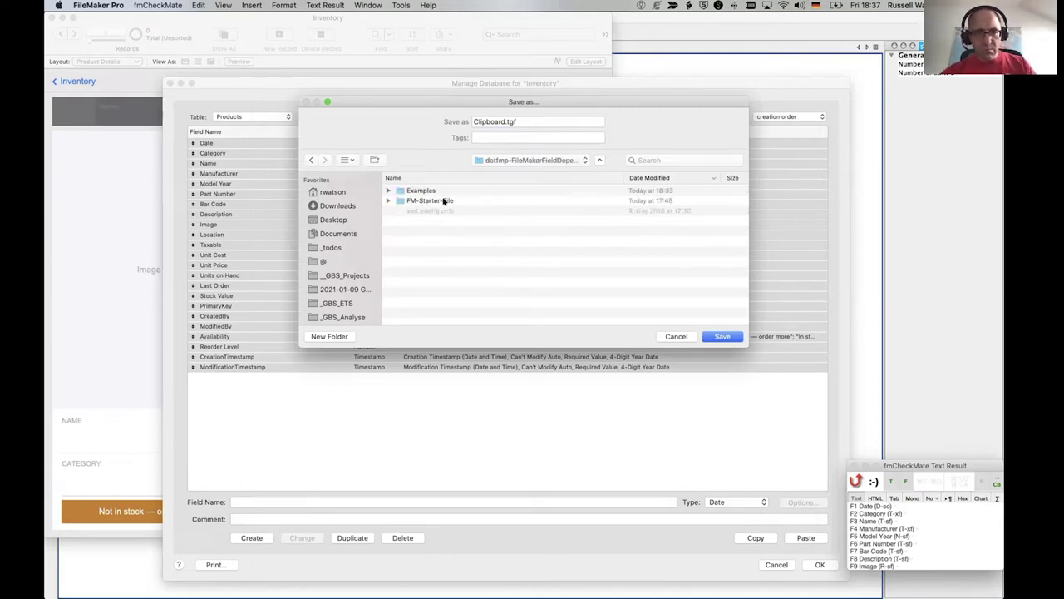
{"action": "double_click", "coordinate": [444, 201]}
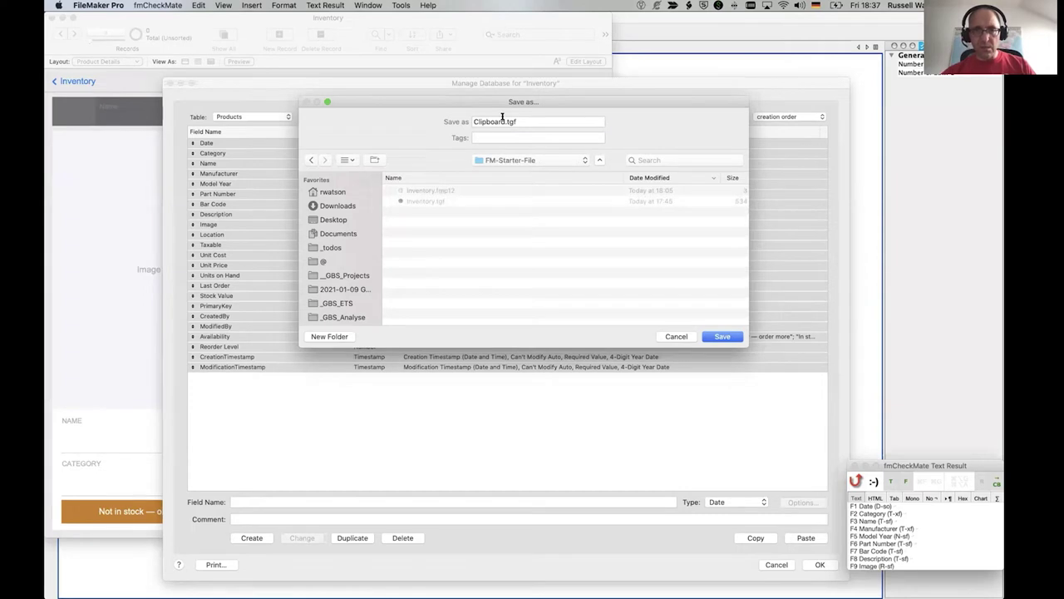
{"action": "left_click", "coordinate": [502, 122]}
{"action": "double_click", "coordinate": [502, 121]}
{"action": "type", "text": "Inv"}
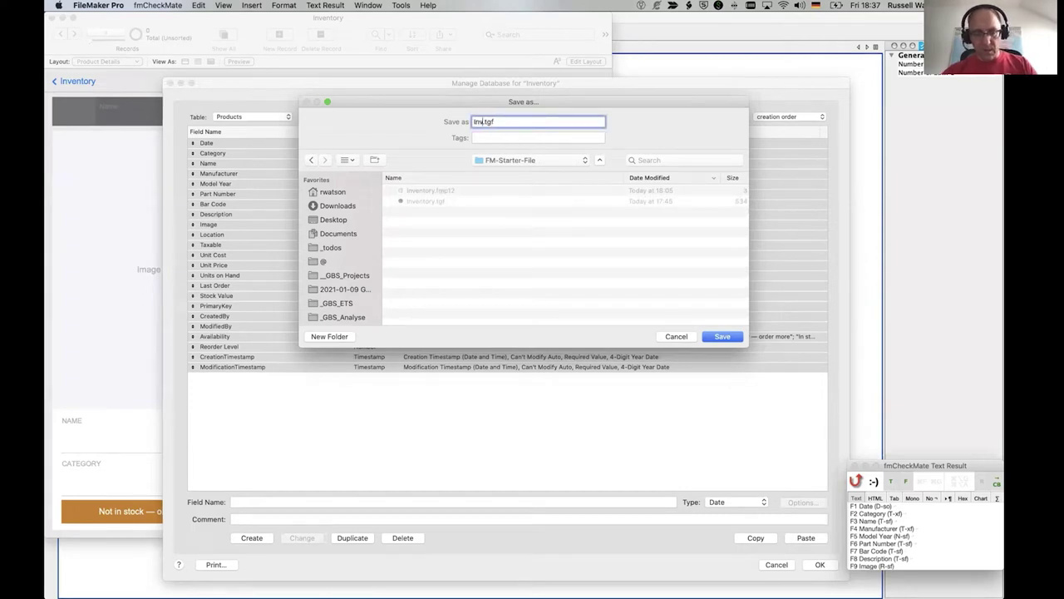
{"action": "type", "text": "entory2"}
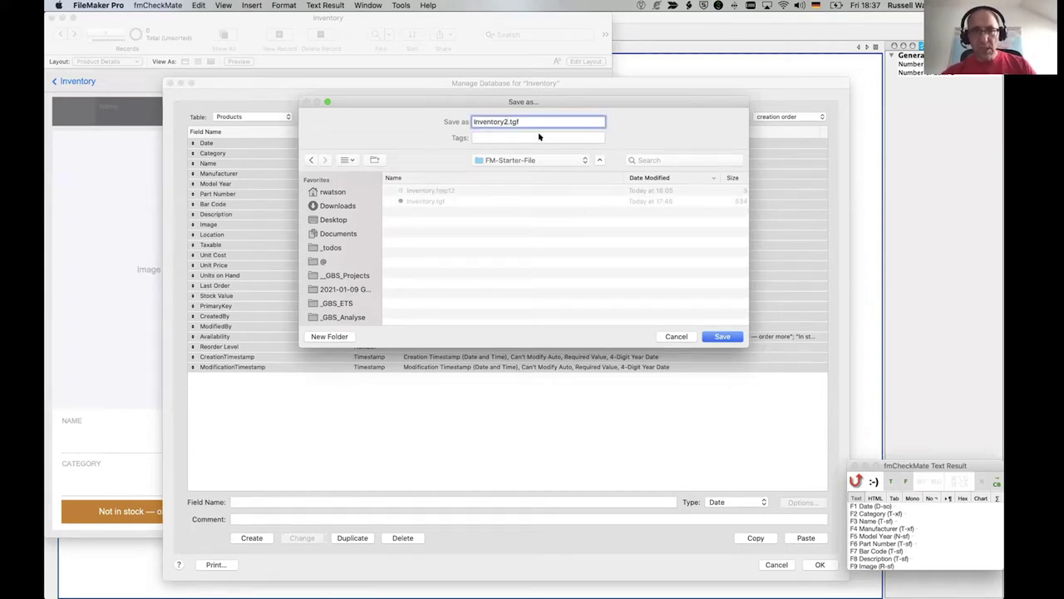
{"action": "left_click", "coordinate": [724, 336]}
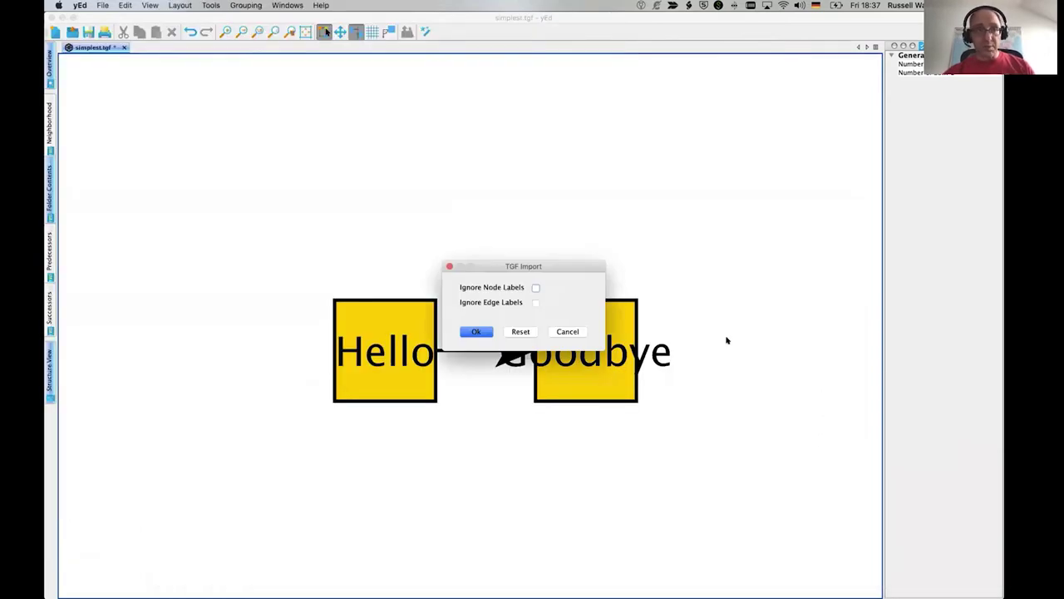
Import Inventory2.tgf with its node and edge labels kept and arrange the graph with the Hierarchical layout
{"action": "left_click", "coordinate": [477, 332]}
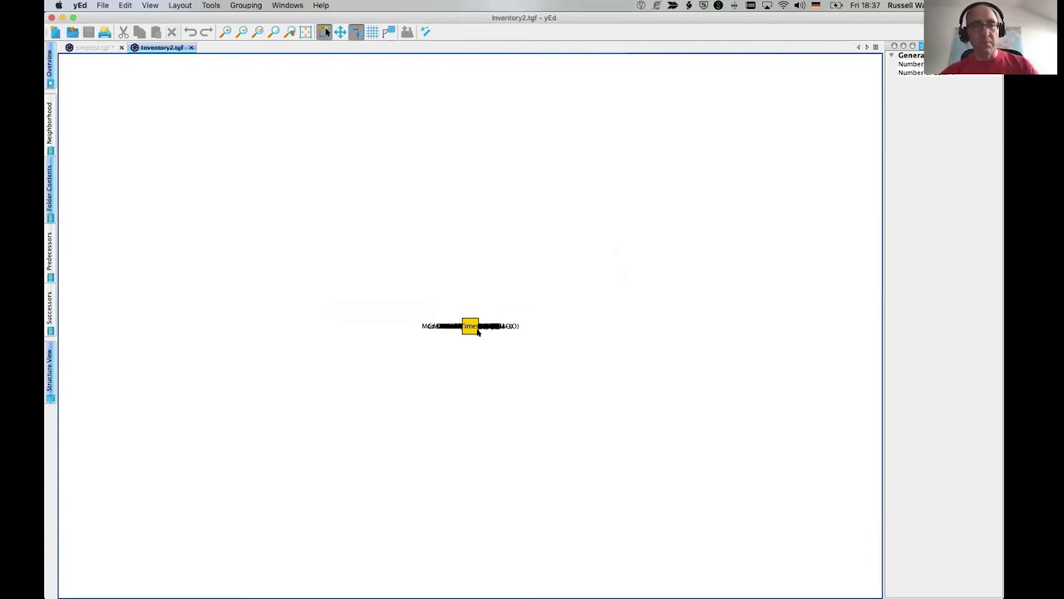
{"action": "left_click", "coordinate": [183, 5]}
{"action": "left_click", "coordinate": [190, 19]}
{"action": "key", "text": "Return"}
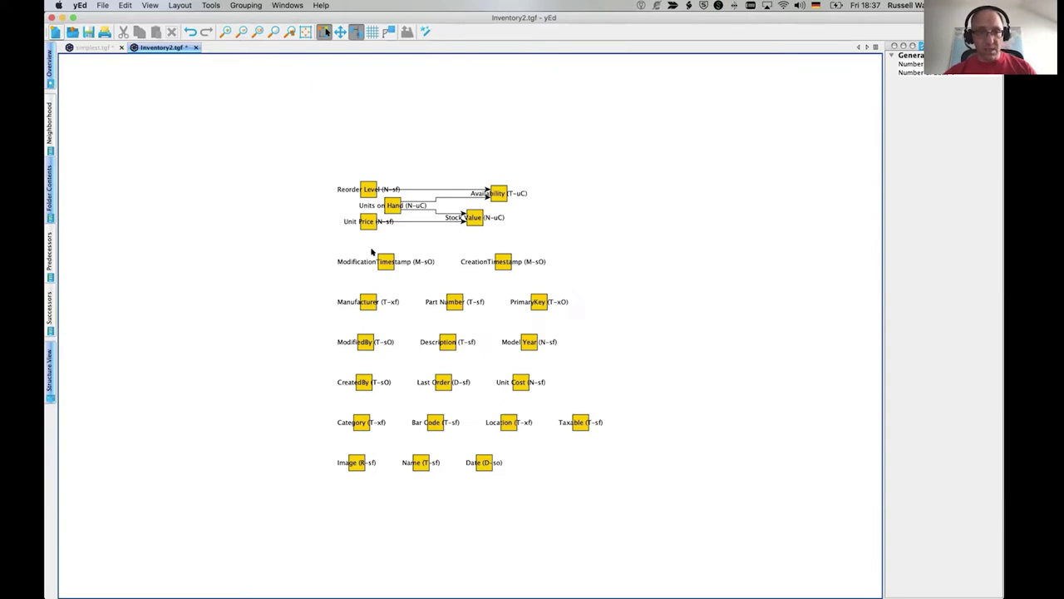
Delete all unconnected field nodes, leaving only the linked fields that feed Availability and Stock Value
{"action": "left_click_drag", "start_coordinate": [291, 262], "coordinate": [651, 509]}
{"action": "key", "text": "Delete"}
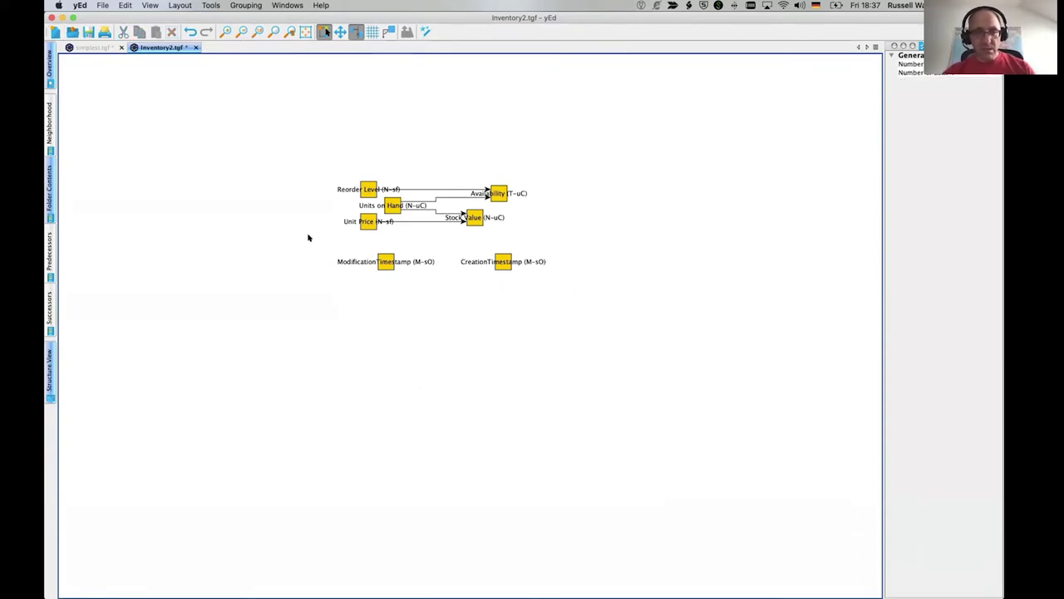
{"action": "left_click_drag", "start_coordinate": [310, 239], "coordinate": [616, 314]}
{"action": "key", "text": "Delete"}
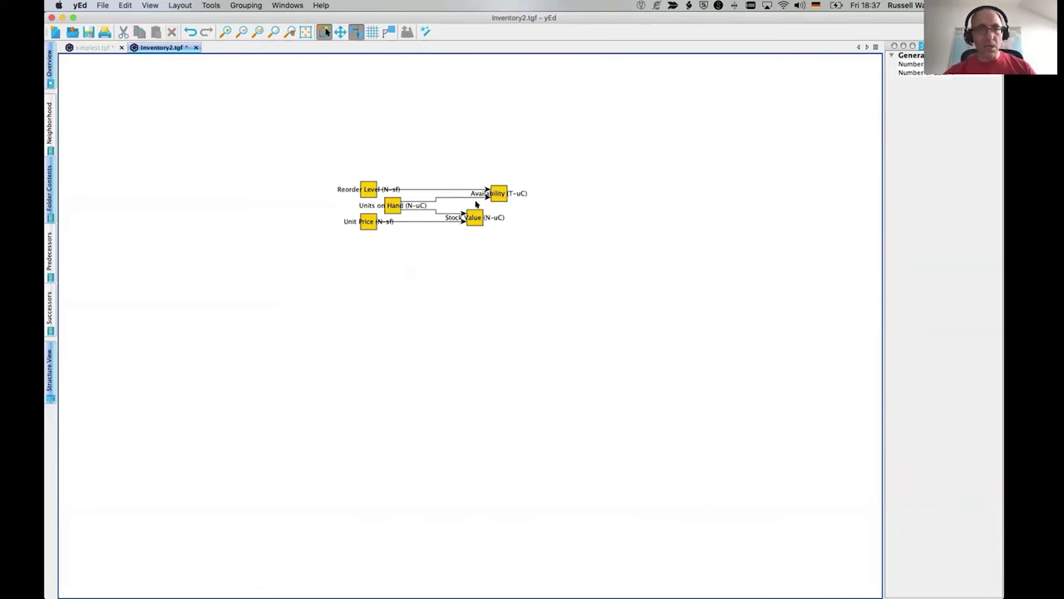
{"action": "left_click", "coordinate": [306, 31]}
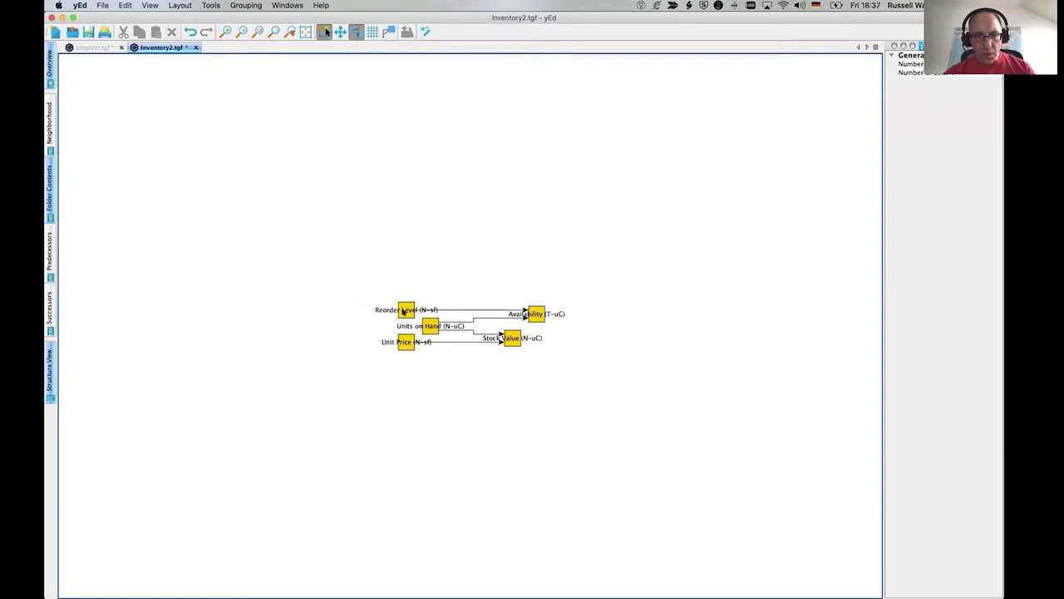
Trace the dependencies from Reorder Level, Units on Hand and Unit Price to the Availability and Stock Value nodes
{"action": "left_click", "coordinate": [405, 311]}
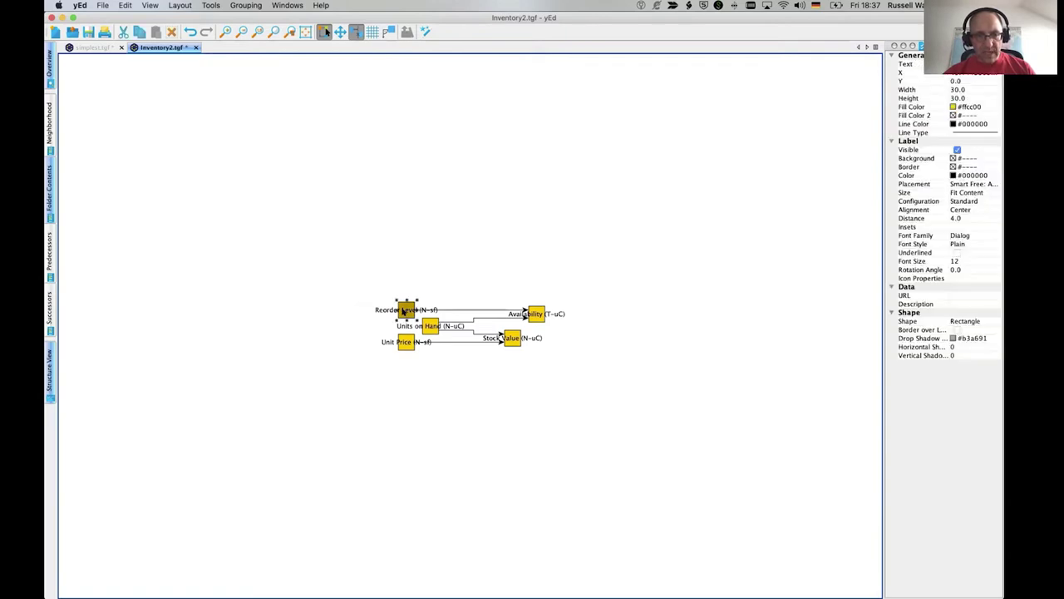
{"action": "left_click", "coordinate": [539, 313]}
{"action": "left_click", "coordinate": [429, 326]}
{"action": "left_click", "coordinate": [539, 315]}
{"action": "left_click", "coordinate": [513, 338]}
{"action": "left_click", "coordinate": [402, 344]}
{"action": "left_click", "coordinate": [511, 339]}
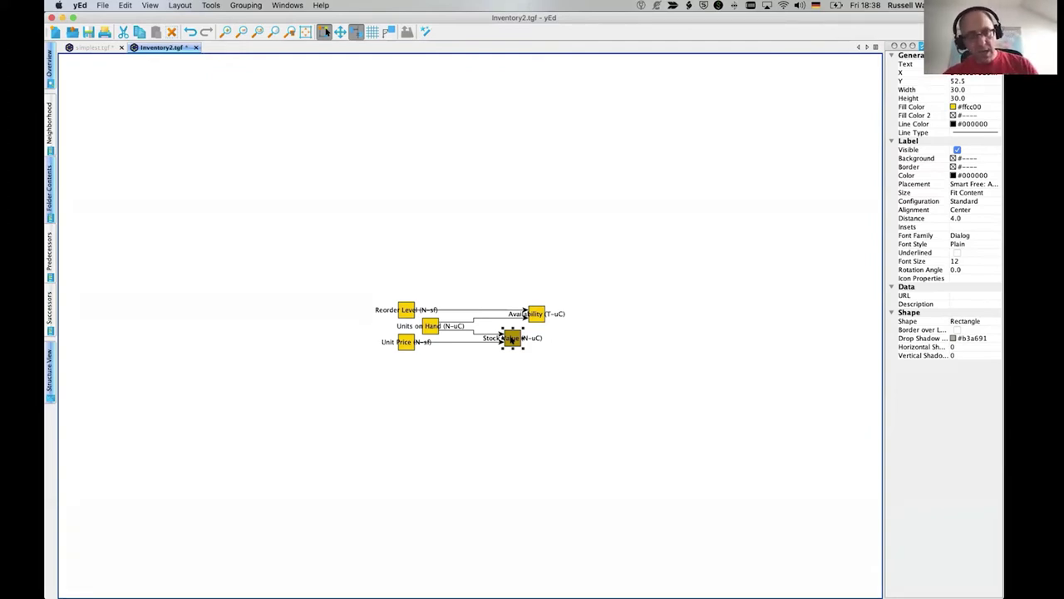
Switch to Notes and highlight the graphml format entry under "Directed Graphs + yEd"
{"action": "key", "text": "super+Tab"}
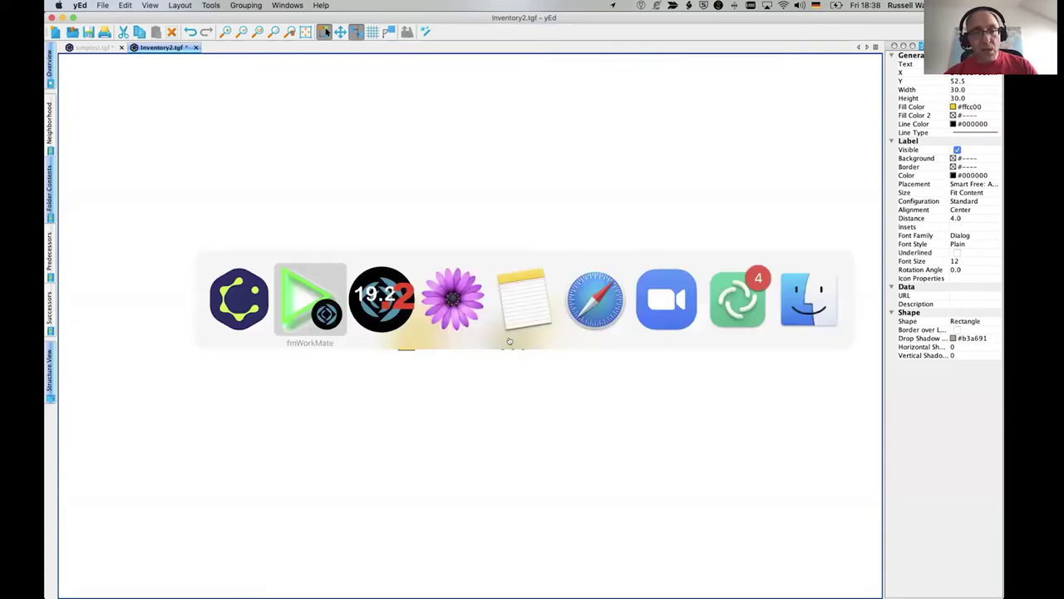
{"action": "key", "text": "super+Tab"}
{"action": "key", "text": "super+Tab"}
{"action": "key", "text": "super+Tab"}
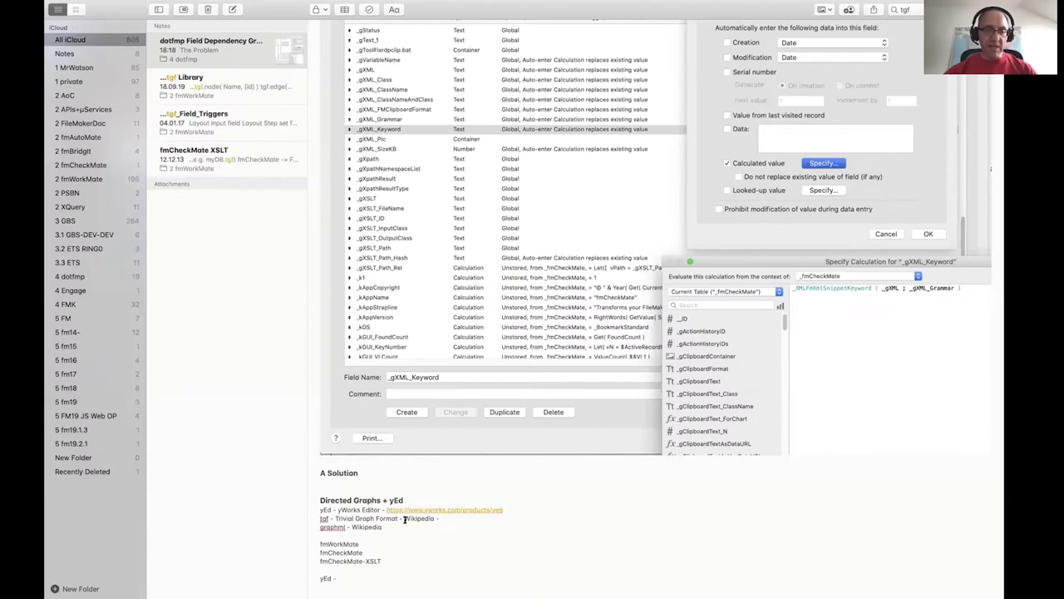
{"action": "left_click_drag", "start_coordinate": [405, 519], "coordinate": [383, 527]}
{"action": "left_click", "coordinate": [382, 527]}
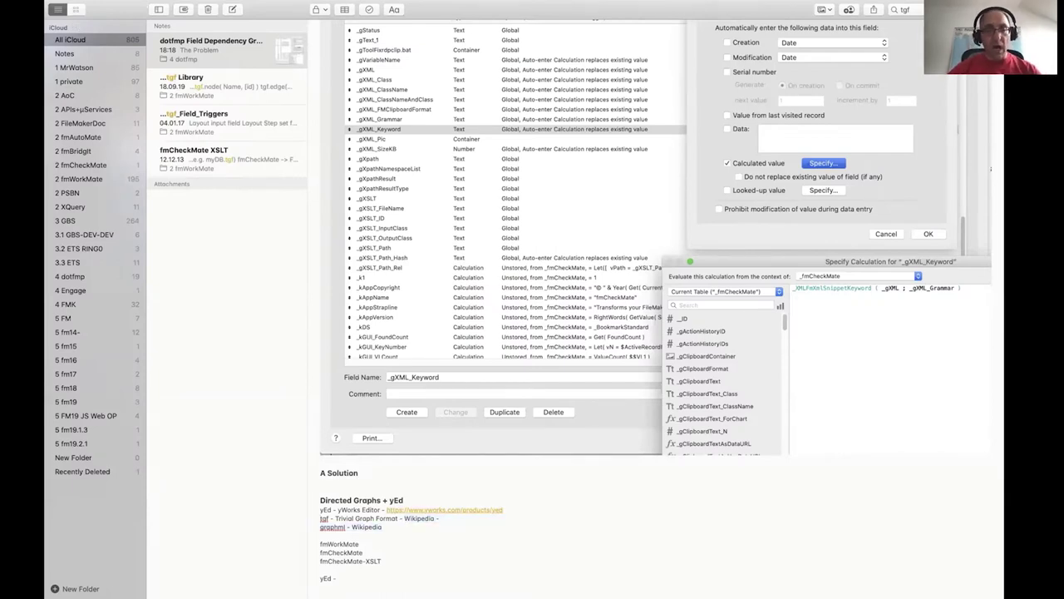
{"action": "double_click", "coordinate": [333, 527]}
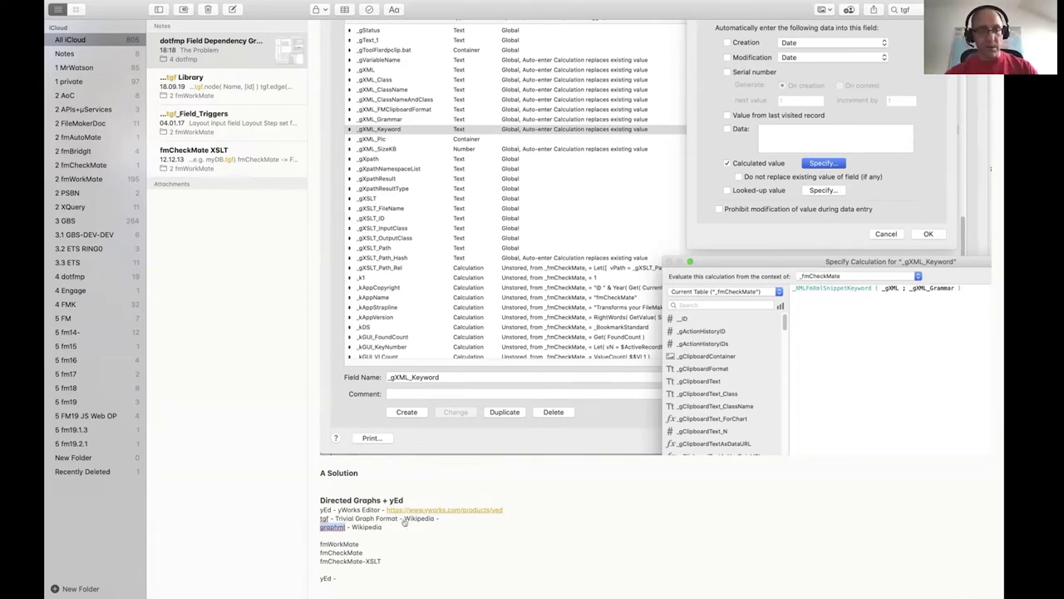
Switch to fmWorkMate and run the "Create field dependencies graph advanced" transformation on the fields XML in fmCheckMate
{"action": "key", "text": "super+Tab"}
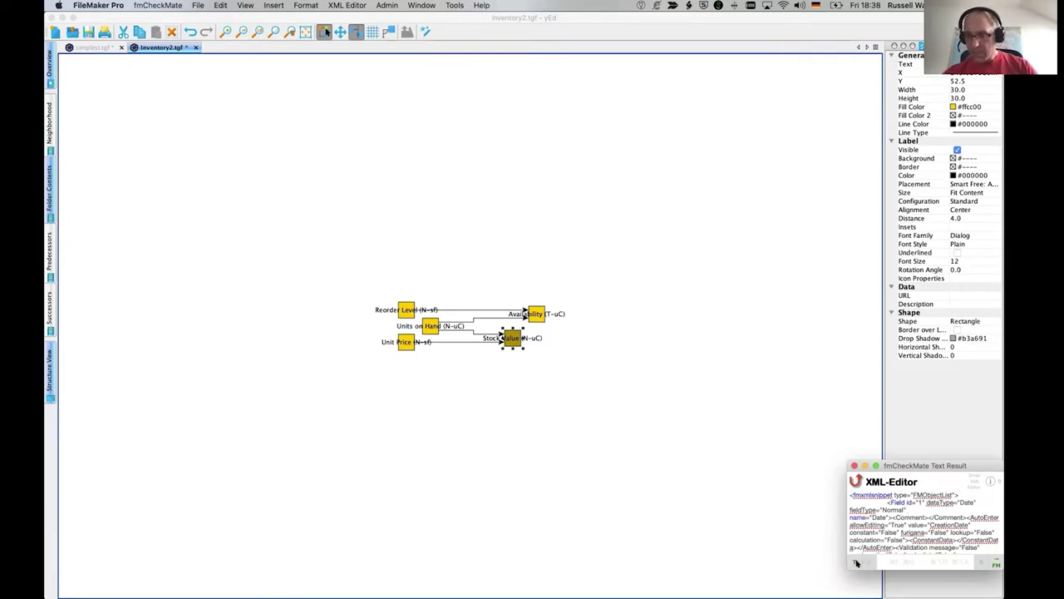
{"action": "left_click", "coordinate": [856, 563]}
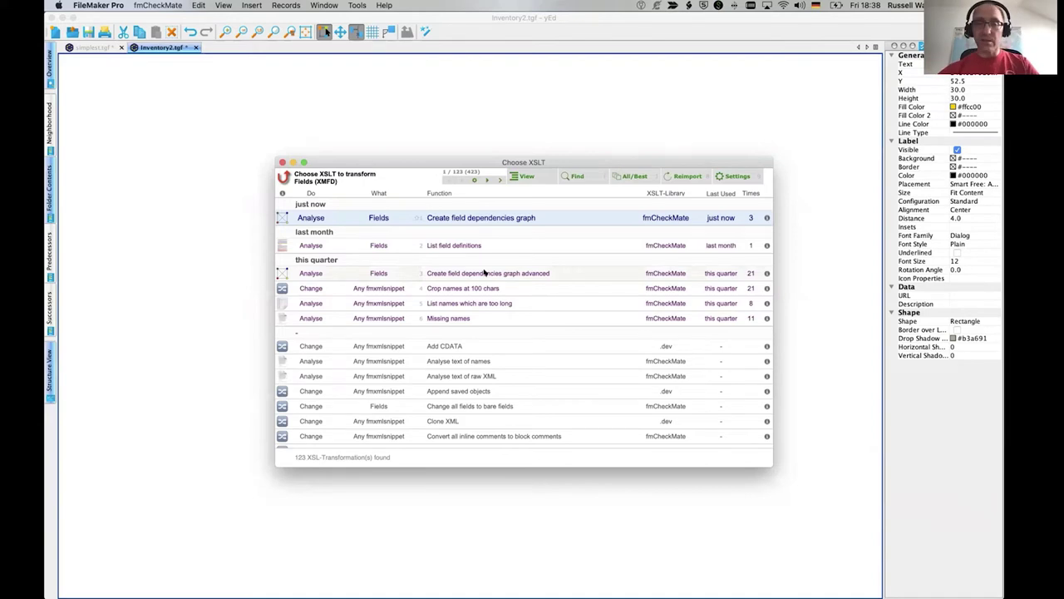
{"action": "double_click", "coordinate": [484, 273]}
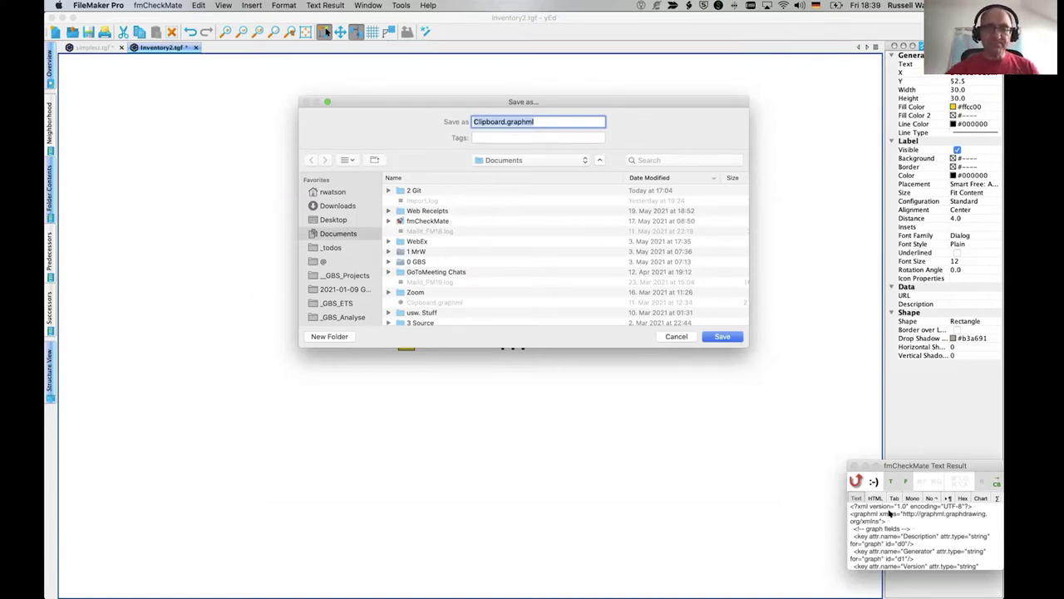
Save the advanced graph as Inventory.graphml in the FM-Starter-File folder of the dotfmp-FileMakerFieldDependencyGraph folder on the Desktop
{"action": "key", "text": "Left"}
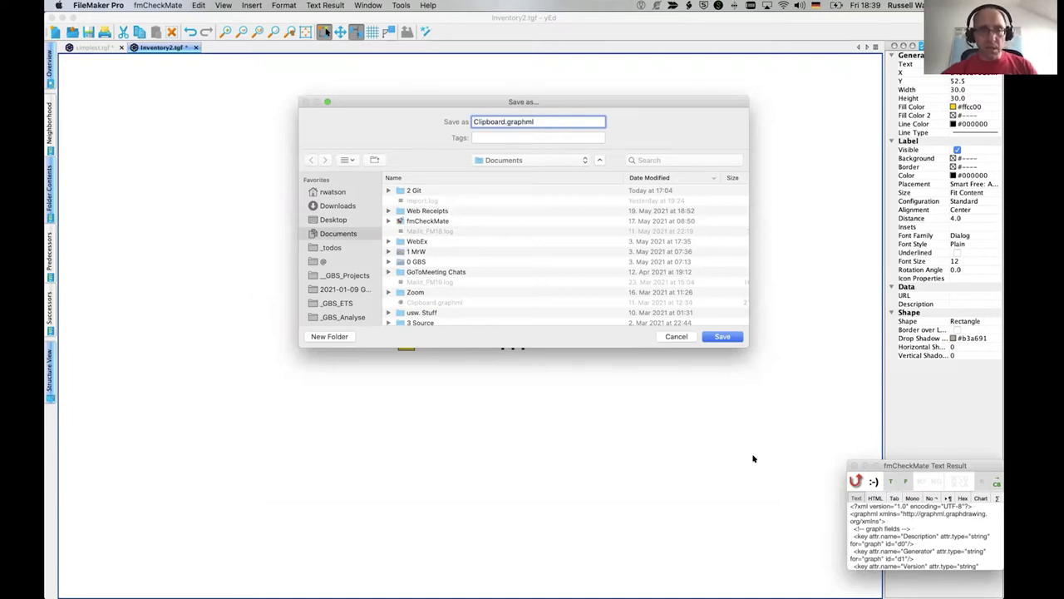
{"action": "key", "text": "shift+super+d"}
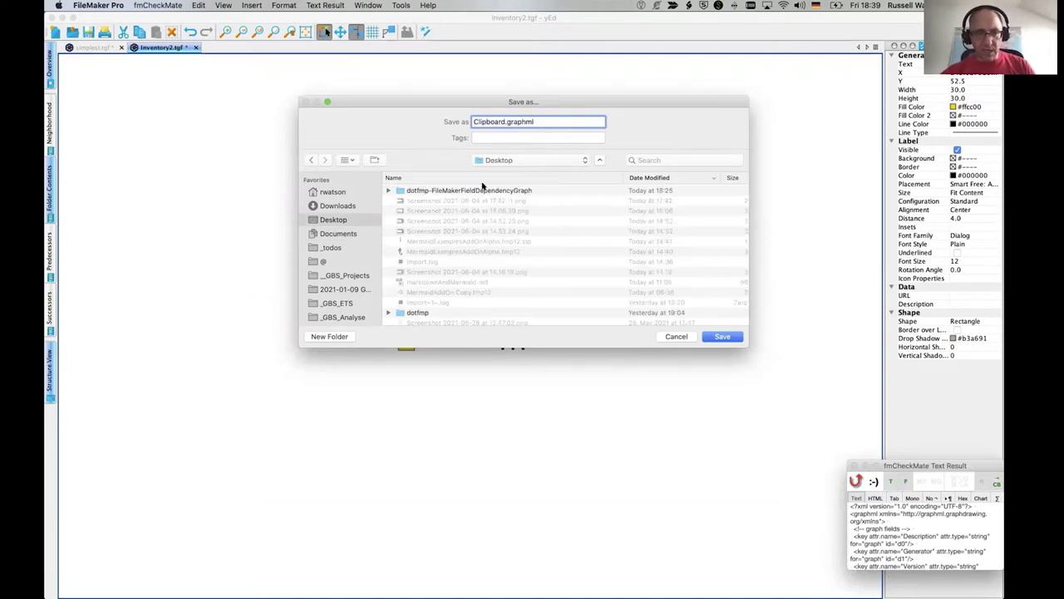
{"action": "left_click", "coordinate": [432, 195]}
{"action": "double_click", "coordinate": [431, 195]}
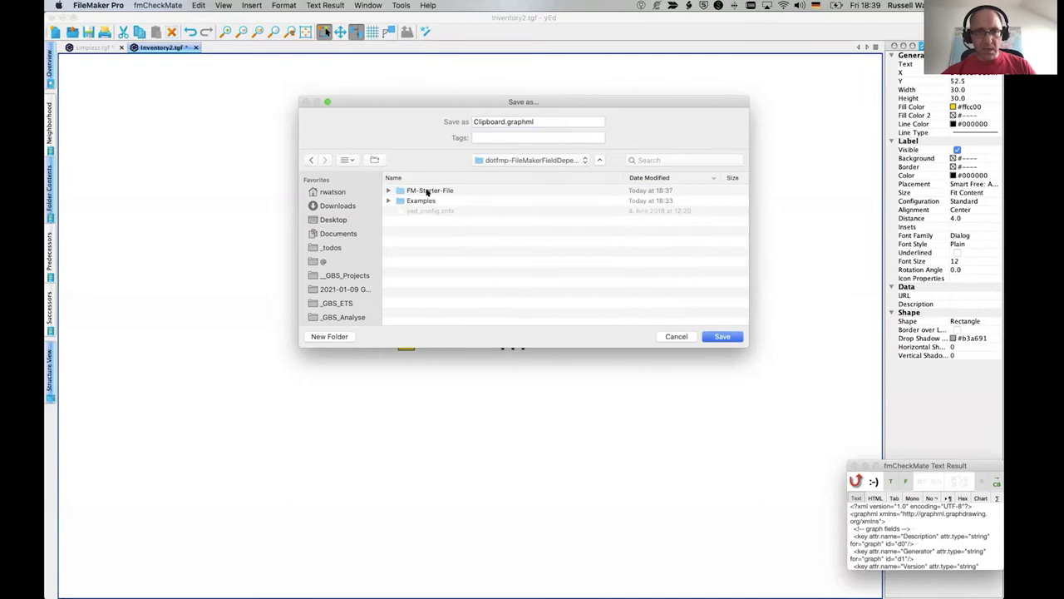
{"action": "double_click", "coordinate": [423, 190]}
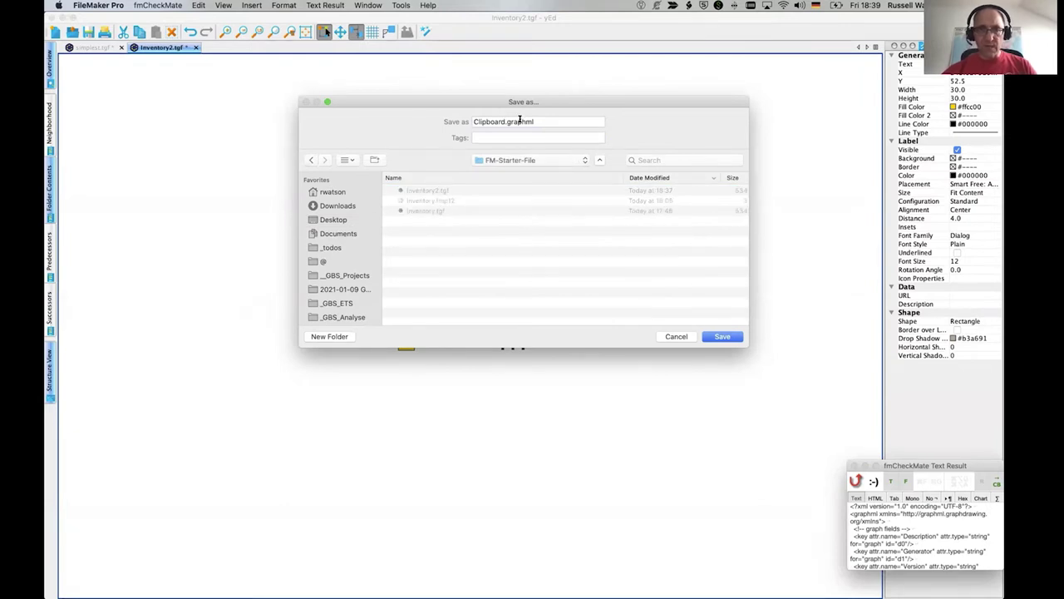
{"action": "double_click", "coordinate": [488, 122]}
{"action": "type", "text": "Inventory"}
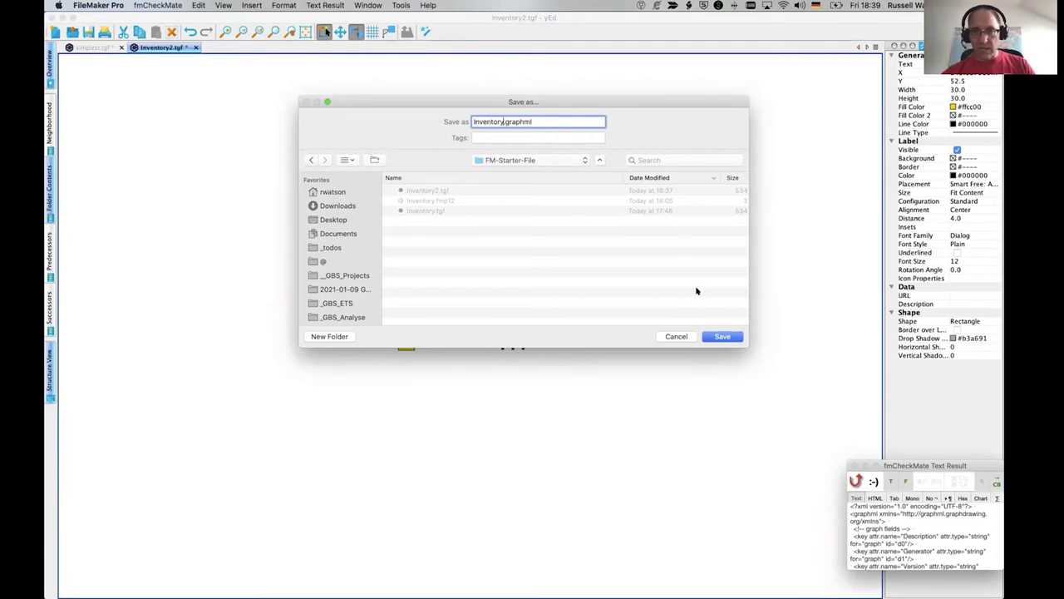
{"action": "left_click", "coordinate": [733, 336]}
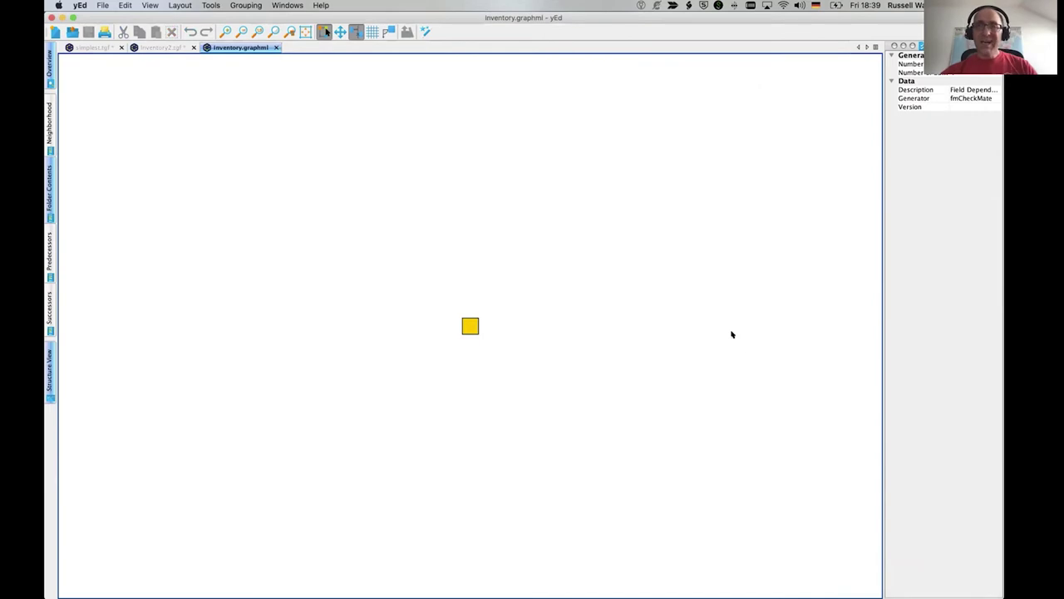
Select the top node of the stacked graph, widen the Properties View and examine its Label, Node Type and Storage data
{"action": "left_click_drag", "start_coordinate": [474, 323], "coordinate": [518, 313]}
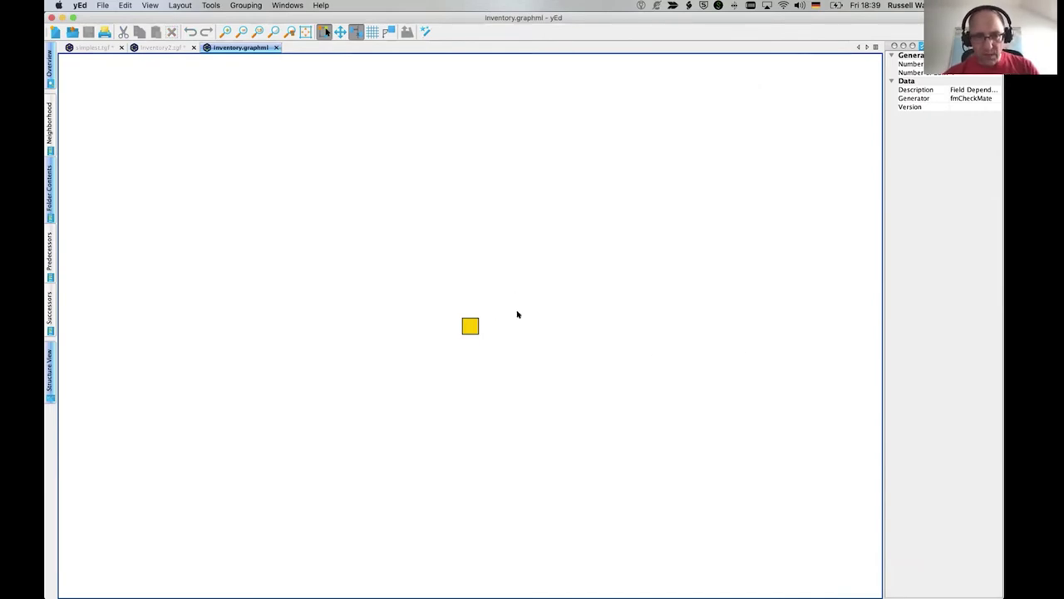
{"action": "left_click", "coordinate": [472, 327]}
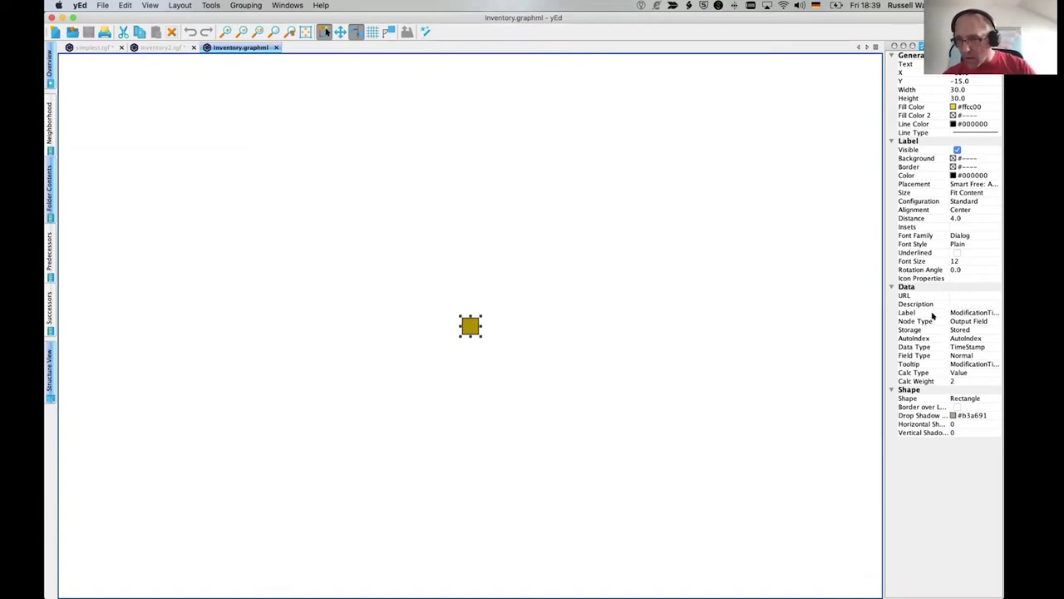
{"action": "left_click_drag", "start_coordinate": [882, 332], "coordinate": [747, 329]}
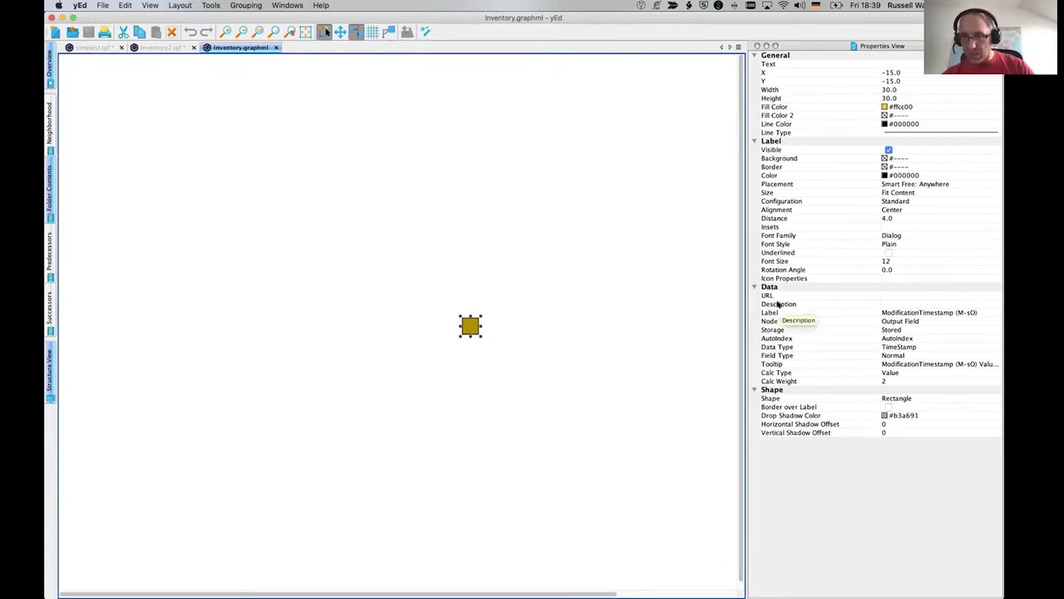
{"action": "left_click", "coordinate": [910, 313]}
{"action": "left_click", "coordinate": [894, 321]}
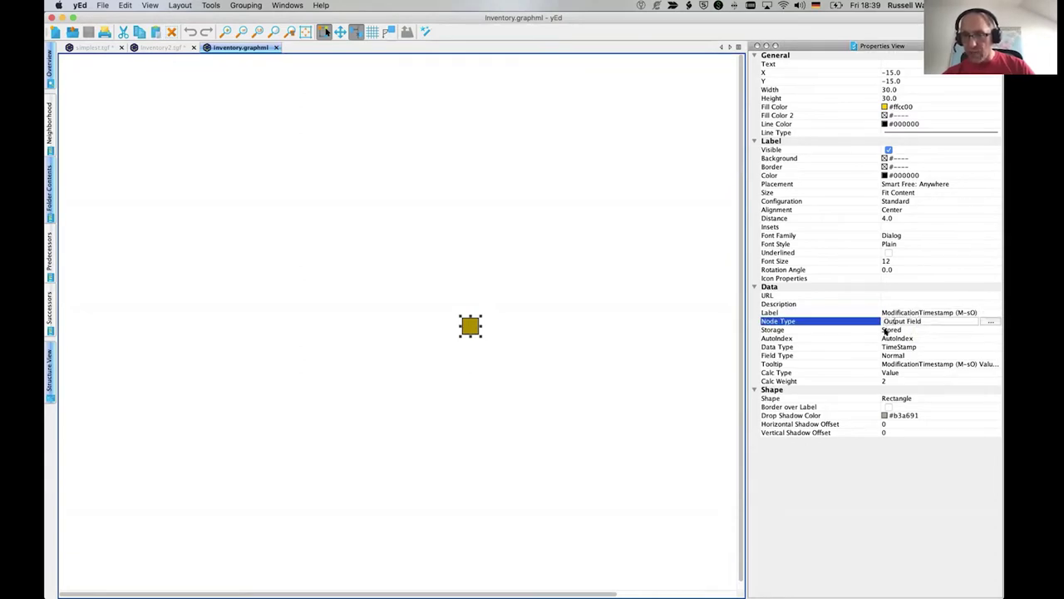
{"action": "left_click", "coordinate": [890, 330]}
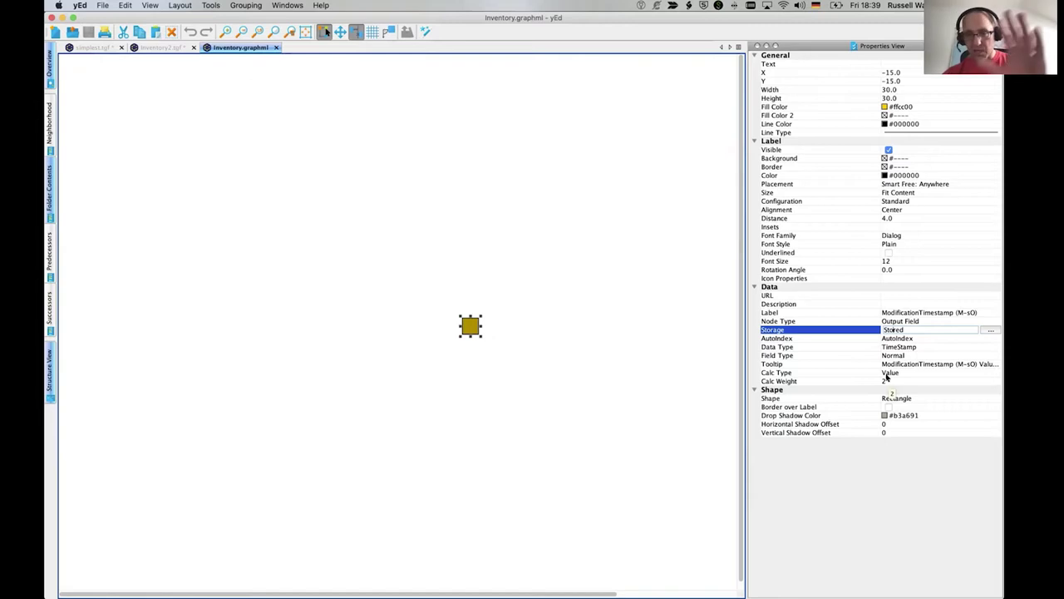
{"action": "left_click", "coordinate": [657, 260]}
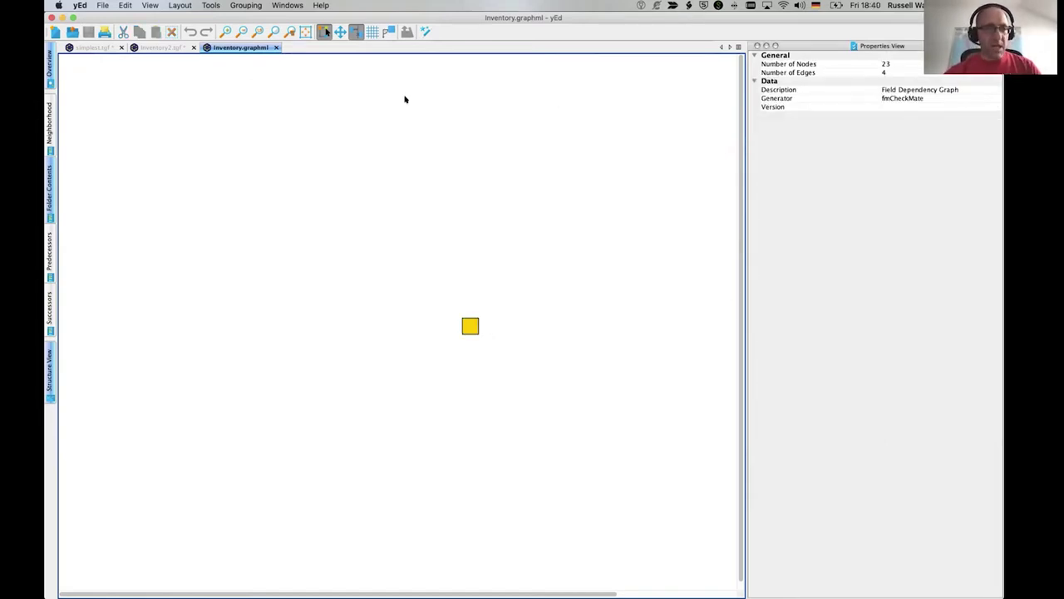
Spread out the stacked nodes of Inventory.graphml with the Hierarchical layout
{"action": "left_click", "coordinate": [188, 6]}
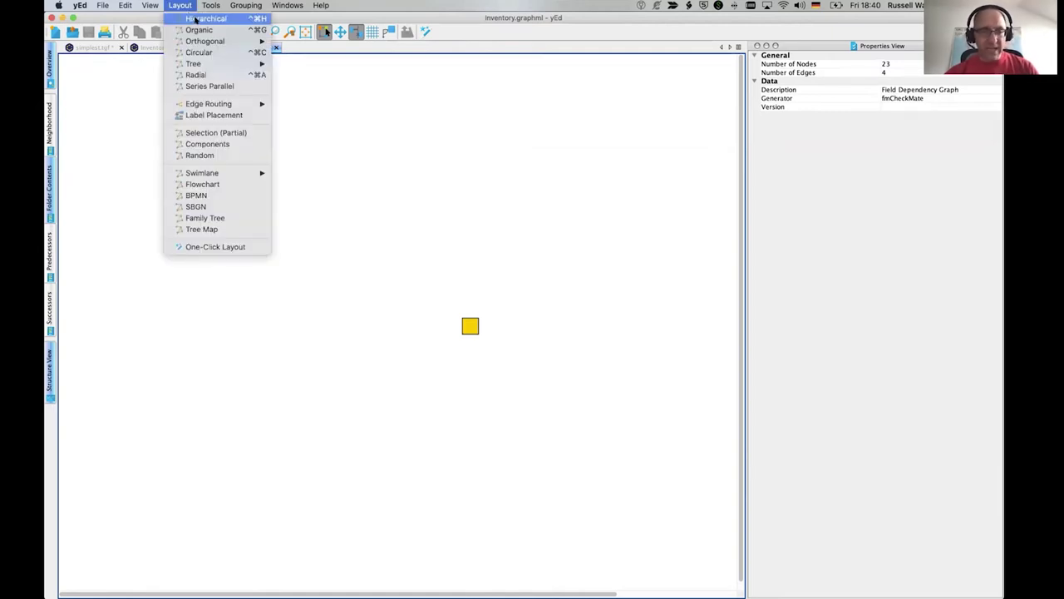
{"action": "left_click", "coordinate": [193, 18]}
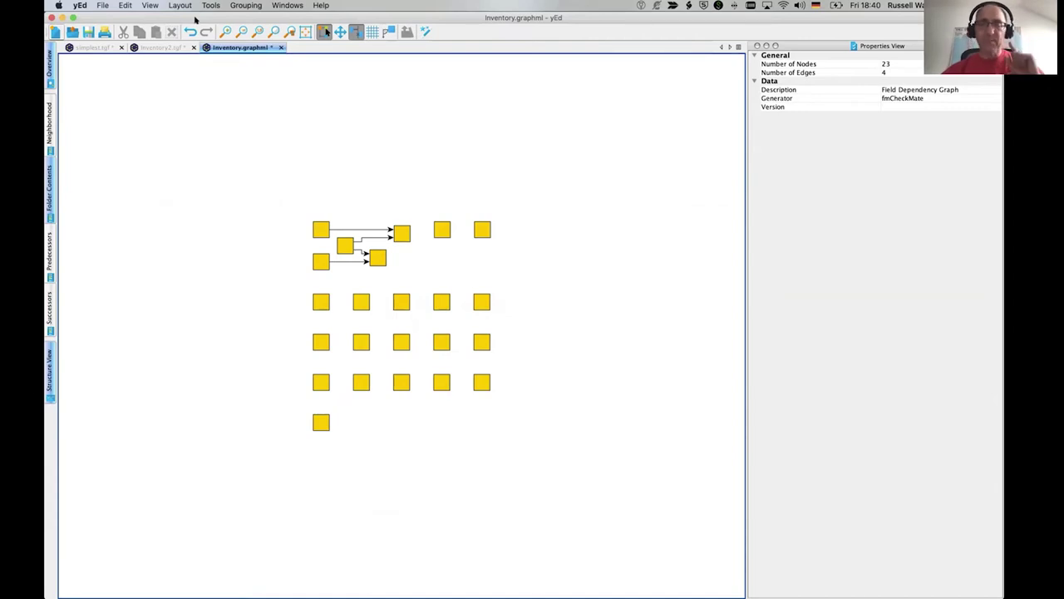
Apply the FDG:Template=Default node configuration to the Inventory graph with the Properties Mapper
{"action": "left_click", "coordinate": [146, 5]}
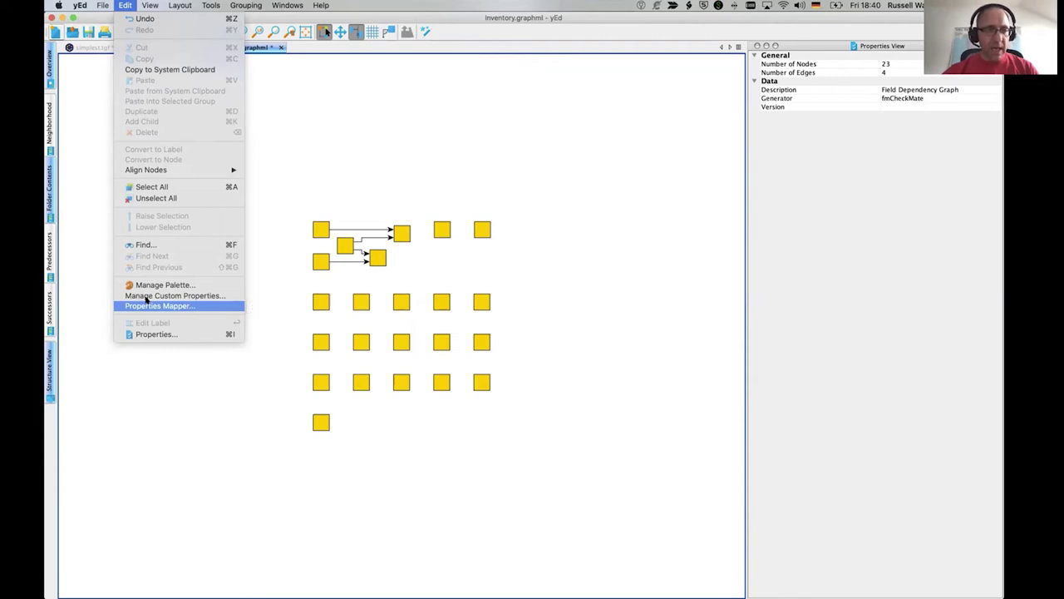
{"action": "left_click", "coordinate": [149, 305]}
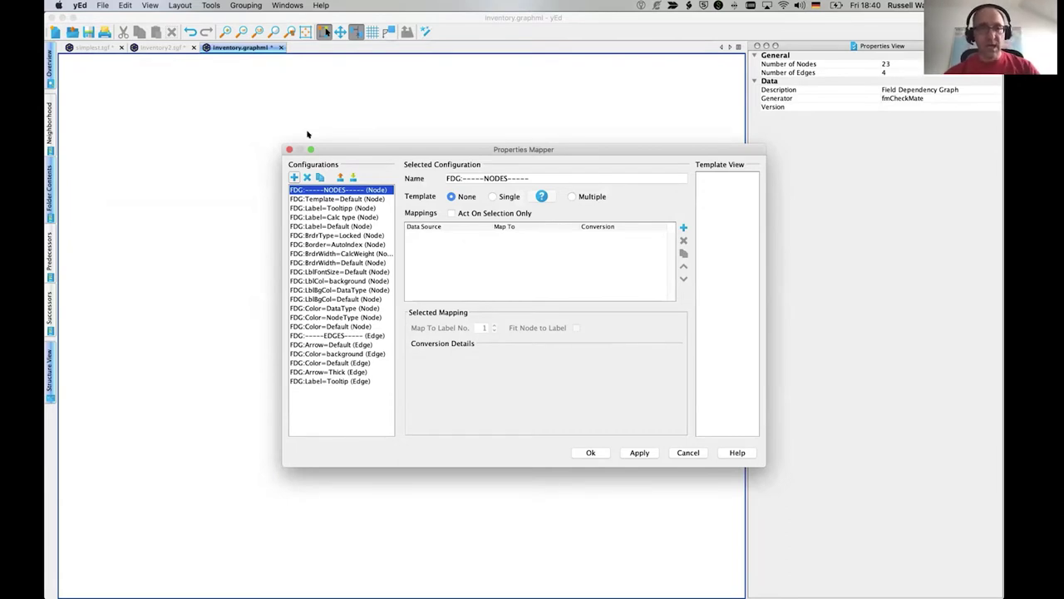
{"action": "left_click", "coordinate": [348, 200]}
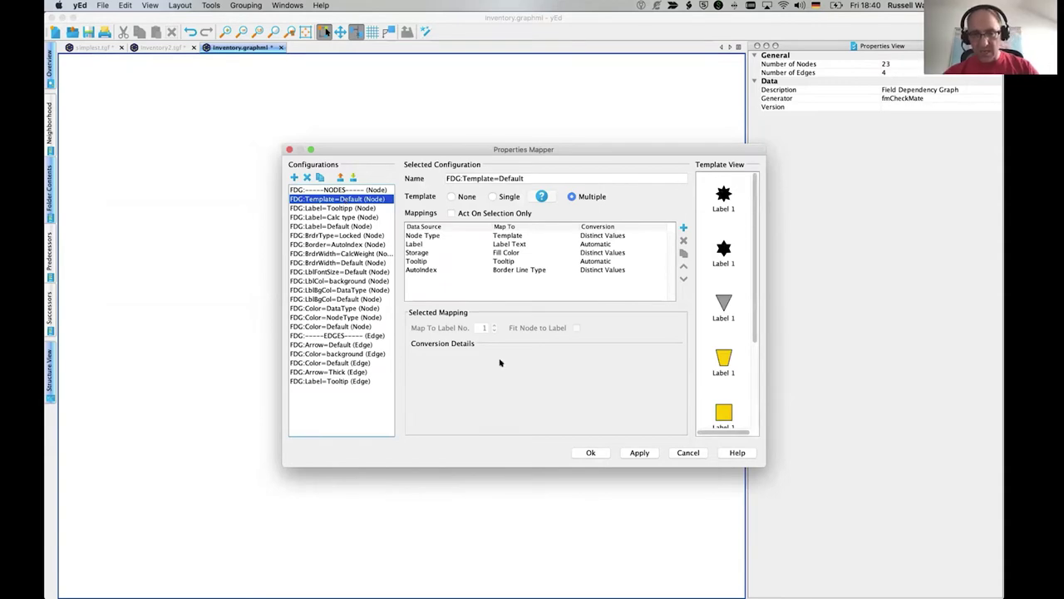
{"action": "left_click", "coordinate": [639, 453]}
{"action": "left_click", "coordinate": [595, 452]}
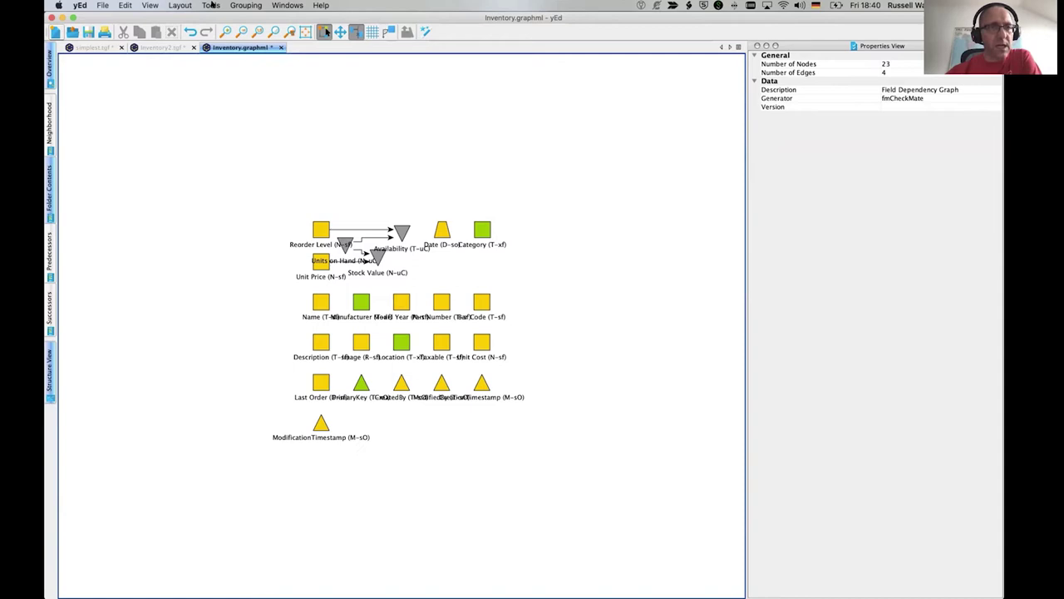
Rearrange the labelled graph with the Hierarchical layout, using a top-to-bottom orientation
{"action": "left_click", "coordinate": [180, 5]}
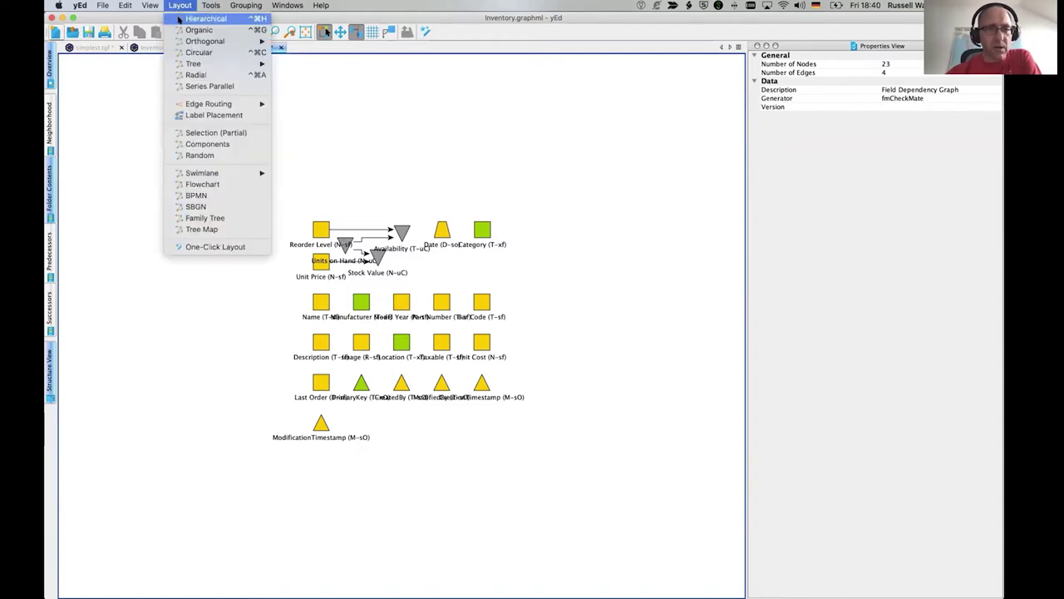
{"action": "left_click", "coordinate": [182, 18]}
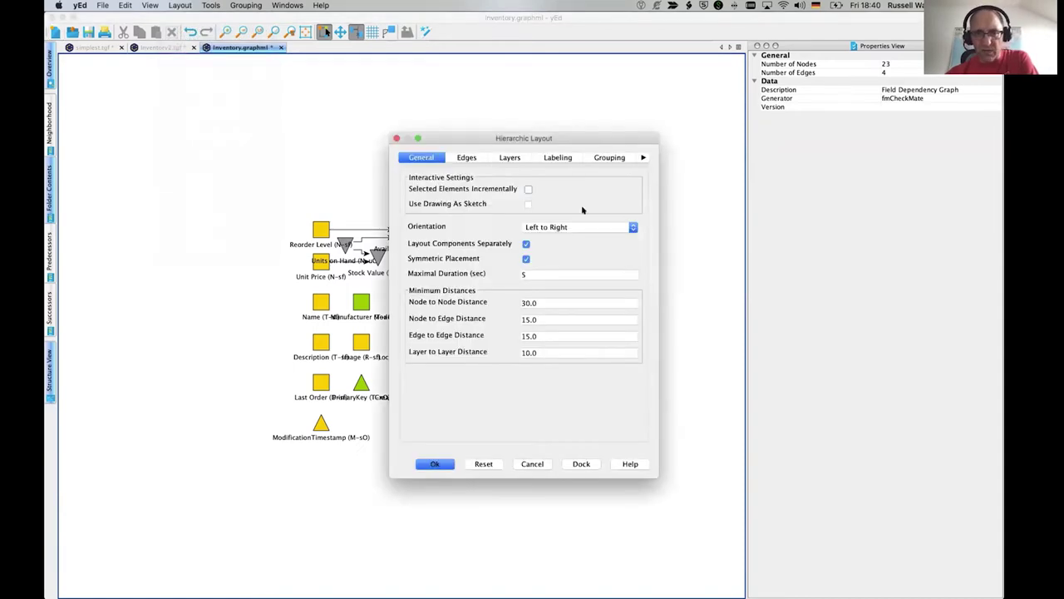
{"action": "left_click", "coordinate": [586, 225]}
{"action": "left_click", "coordinate": [588, 219]}
{"action": "left_click", "coordinate": [435, 463]}
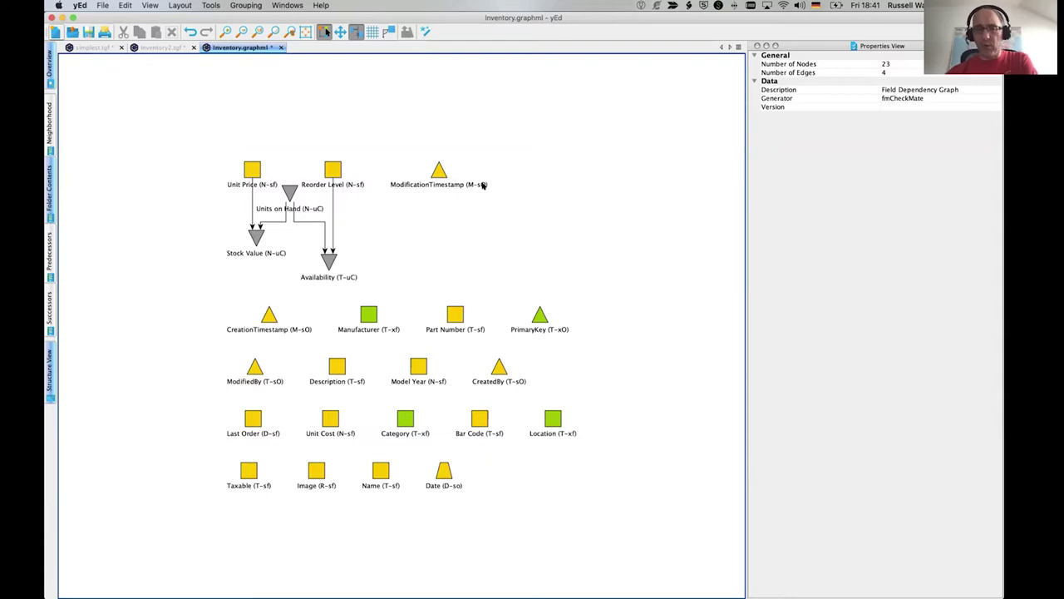
Select the ModificationTimestamp node, check that field's Auto-Enter options in FileMaker Pro's Manage Database dialog, and return to yEd
{"action": "left_click", "coordinate": [438, 170]}
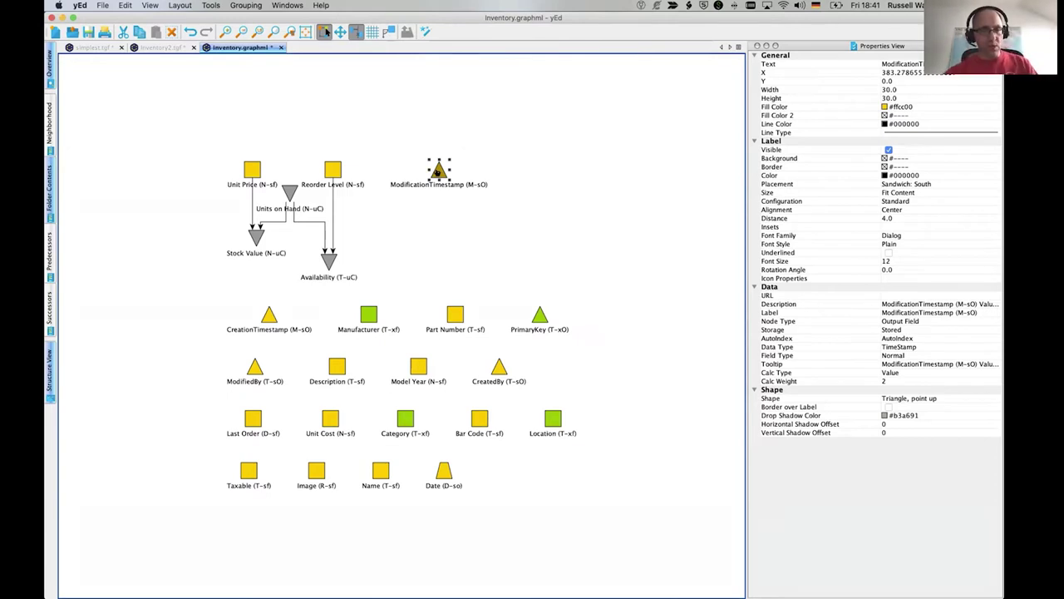
{"action": "key", "text": "super+Tab"}
{"action": "key", "text": "super+Tab"}
{"action": "key", "text": "super+Tab"}
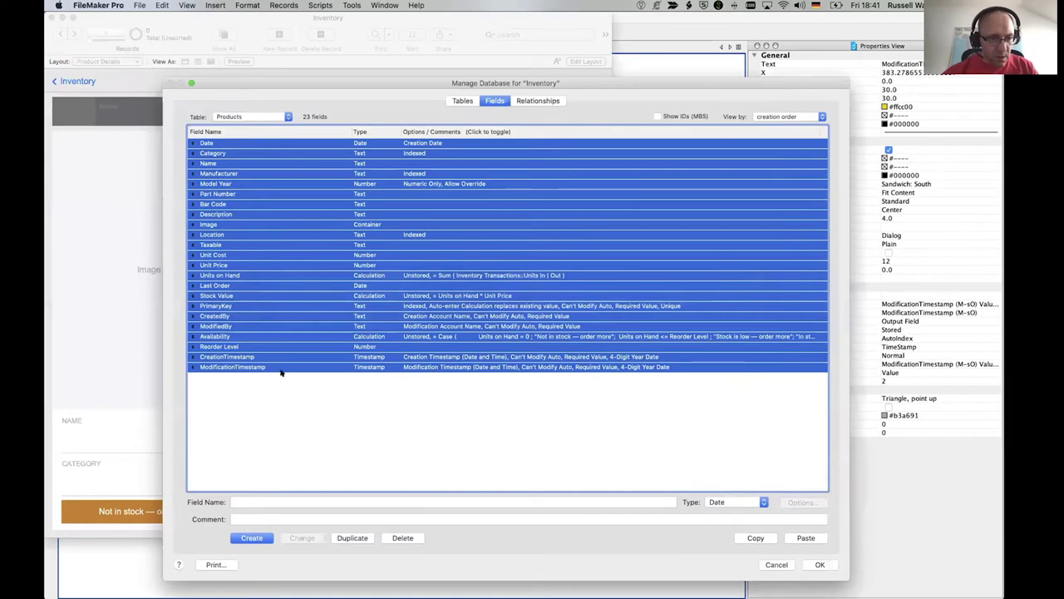
{"action": "double_click", "coordinate": [358, 367]}
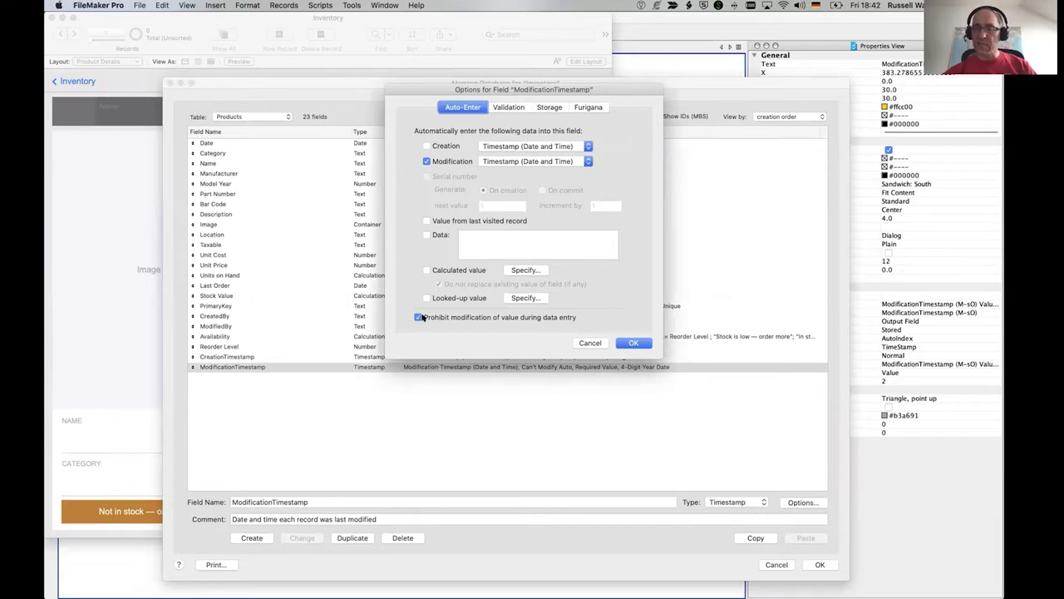
{"action": "left_click", "coordinate": [625, 342]}
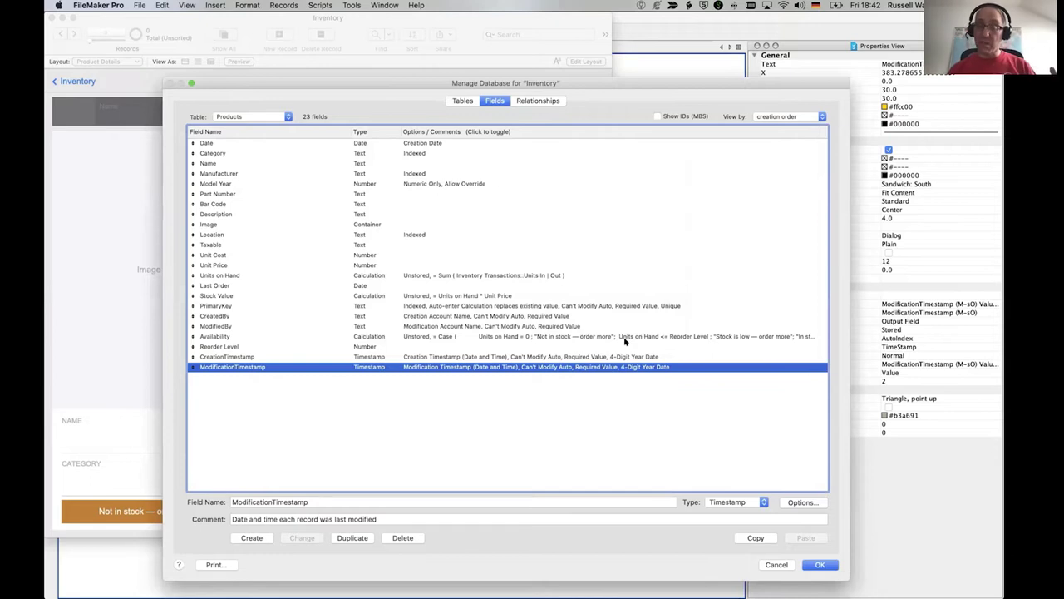
{"action": "key", "text": "super+Tab"}
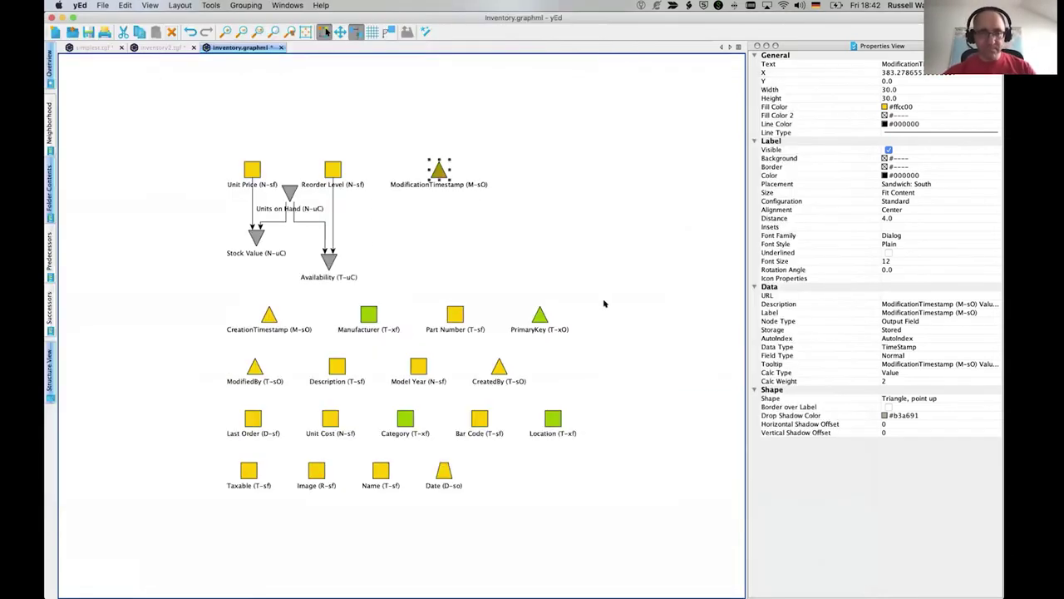
Examine the properties of the upward-triangle nodes ModificationTimestamp, CreationTimestamp, ModifiedBy, PrimaryKey and CreatedBy
{"action": "left_click", "coordinate": [470, 140]}
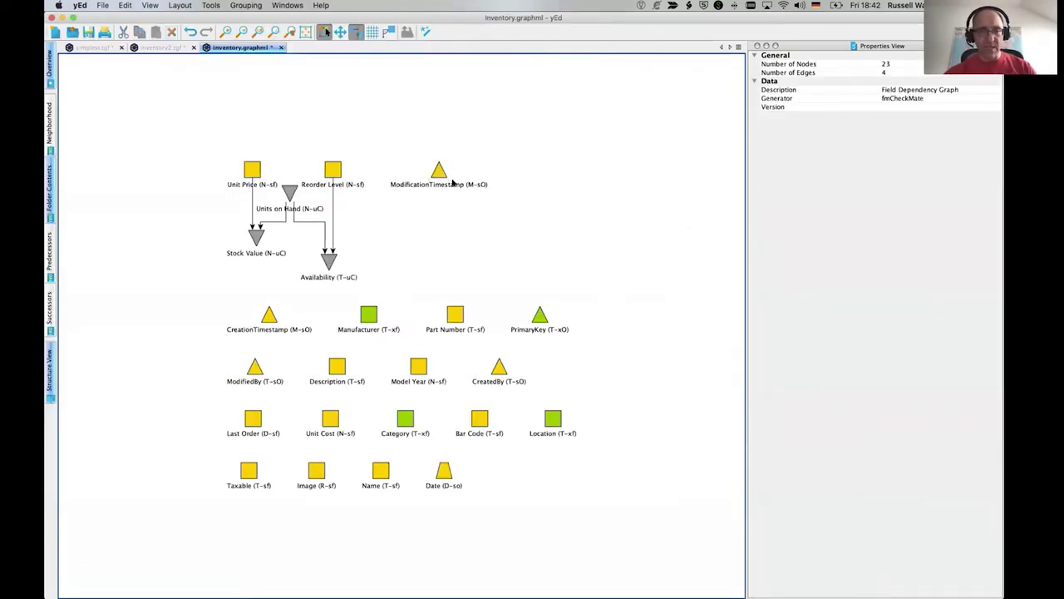
{"action": "left_click", "coordinate": [438, 170]}
{"action": "left_click", "coordinate": [268, 315]}
{"action": "left_click", "coordinate": [255, 368]}
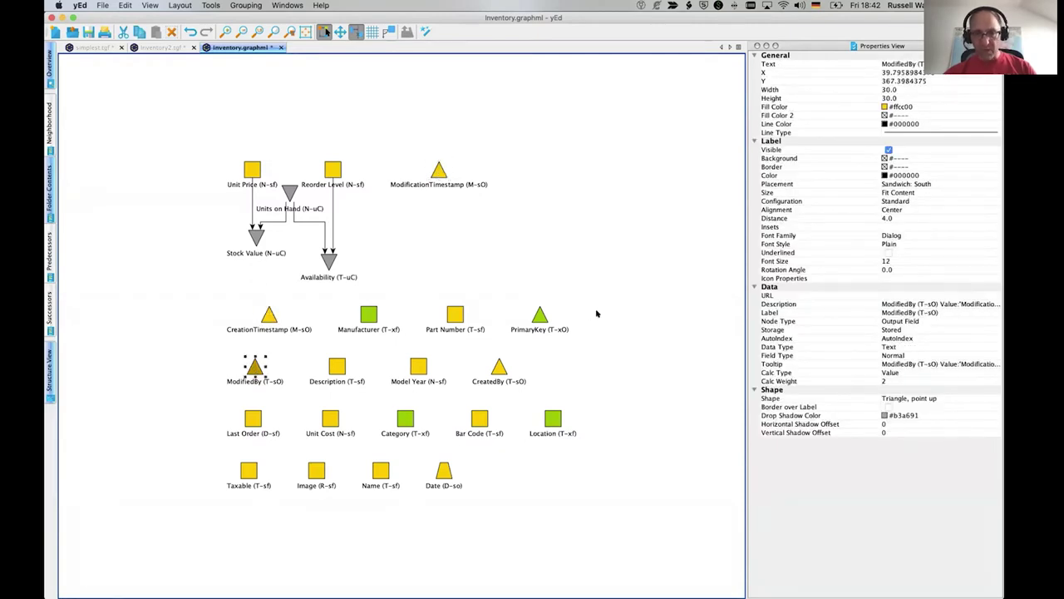
{"action": "left_click", "coordinate": [541, 317]}
{"action": "left_click", "coordinate": [499, 368]}
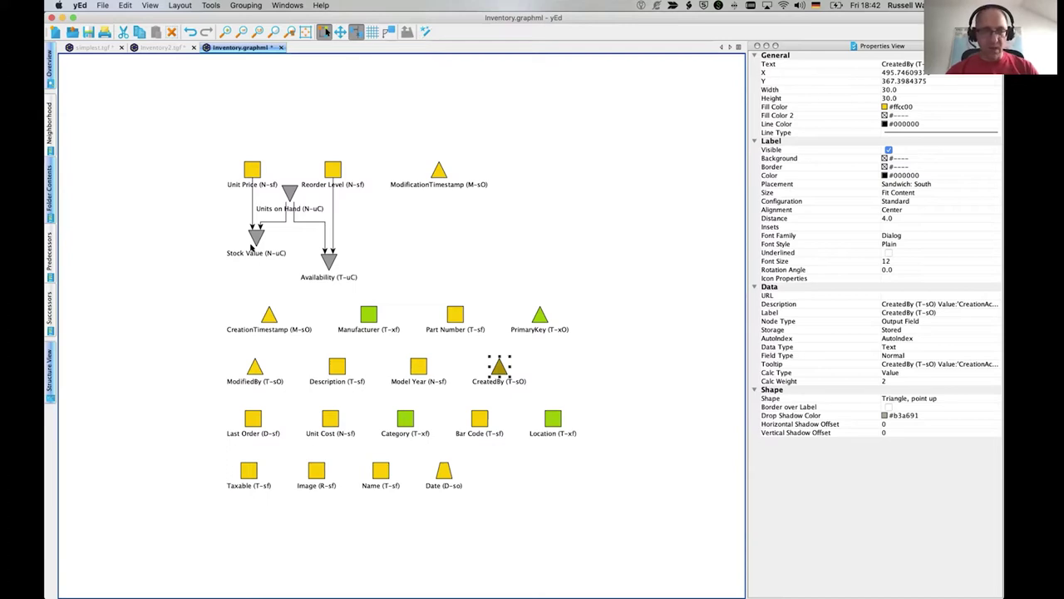
Compare the Node Type and Storage data of the Unit Price, Manufacturer, Units on Hand and ModificationTimestamp nodes
{"action": "left_click", "coordinate": [51, 191]}
{"action": "left_click", "coordinate": [251, 170]}
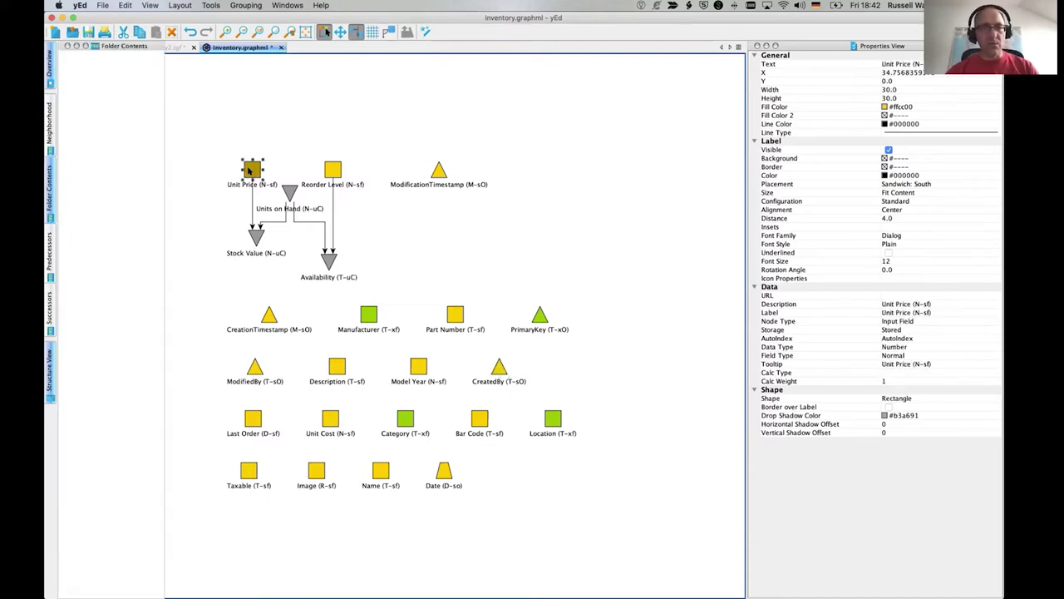
{"action": "left_click", "coordinate": [419, 121]}
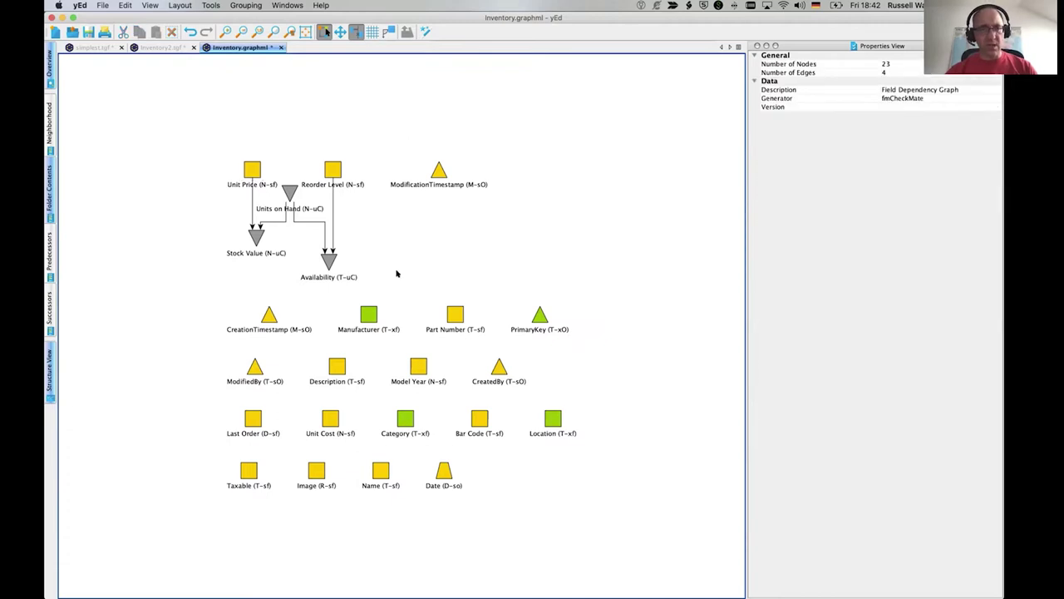
{"action": "left_click", "coordinate": [369, 314]}
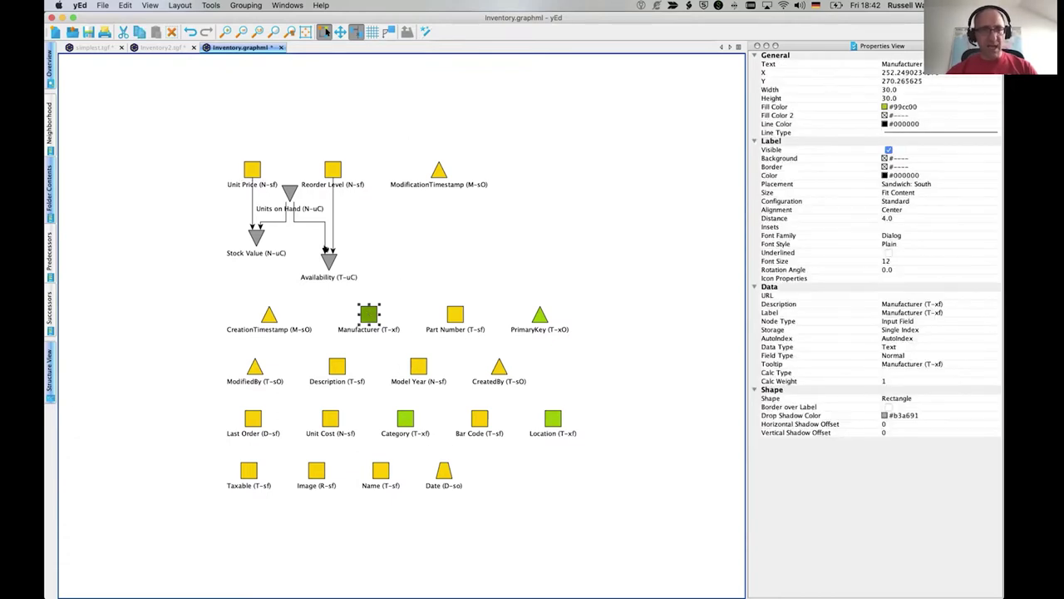
{"action": "left_click", "coordinate": [289, 193]}
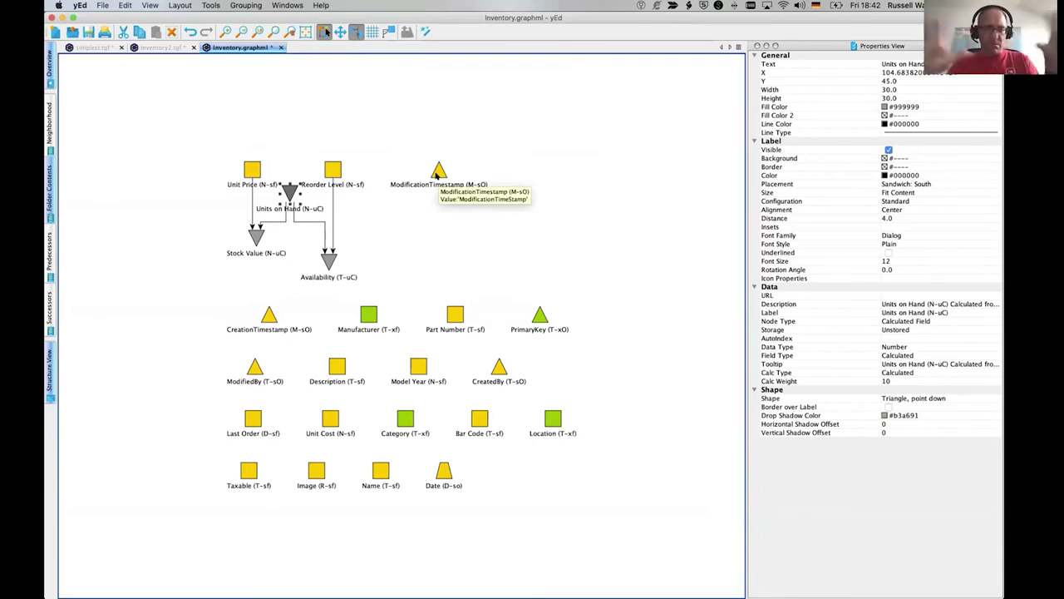
{"action": "left_click", "coordinate": [436, 175]}
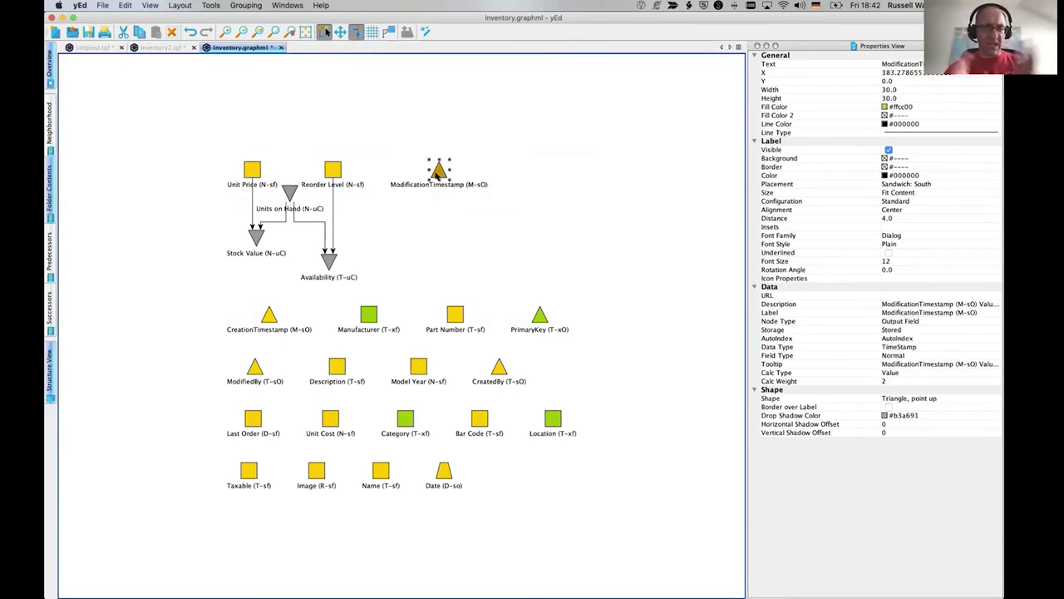
{"action": "left_click", "coordinate": [289, 192]}
{"action": "left_click", "coordinate": [438, 170]}
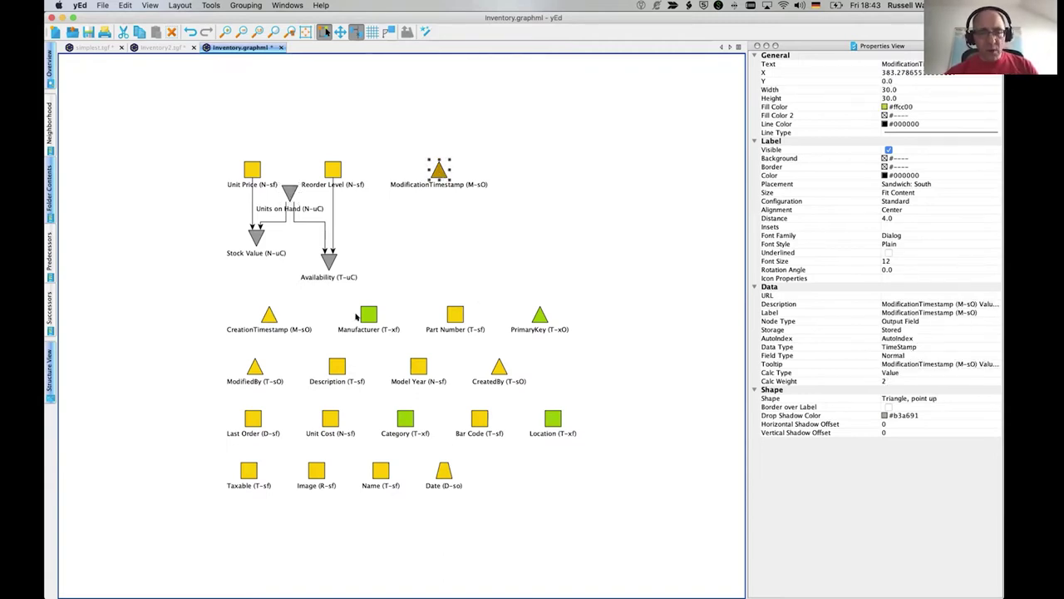
Compare the node type and shape of the Description, Date and ModificationTimestamp nodes, then clear the selection
{"action": "left_click", "coordinate": [335, 365]}
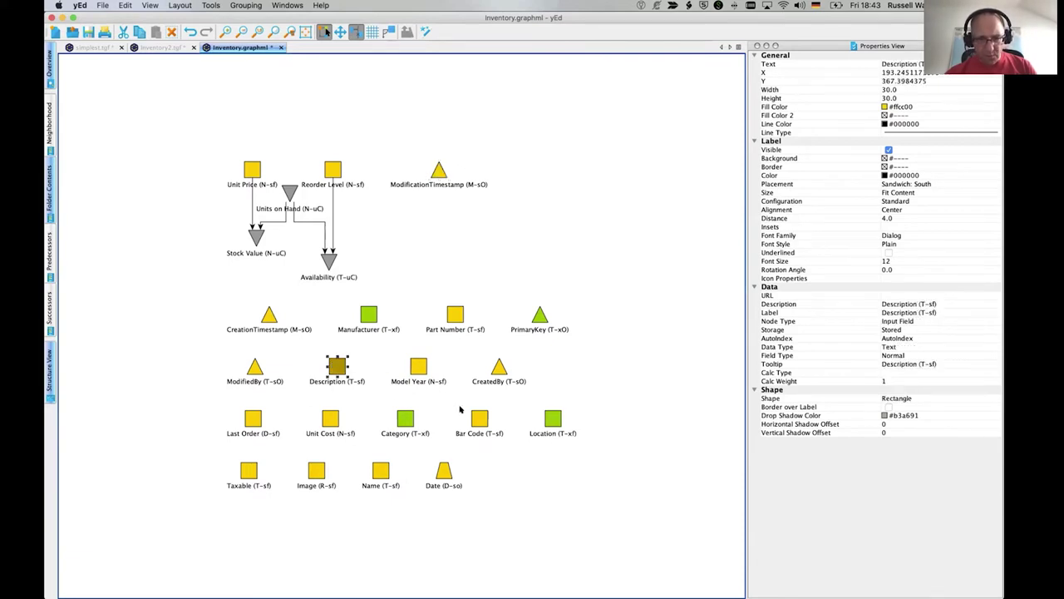
{"action": "left_click", "coordinate": [442, 470]}
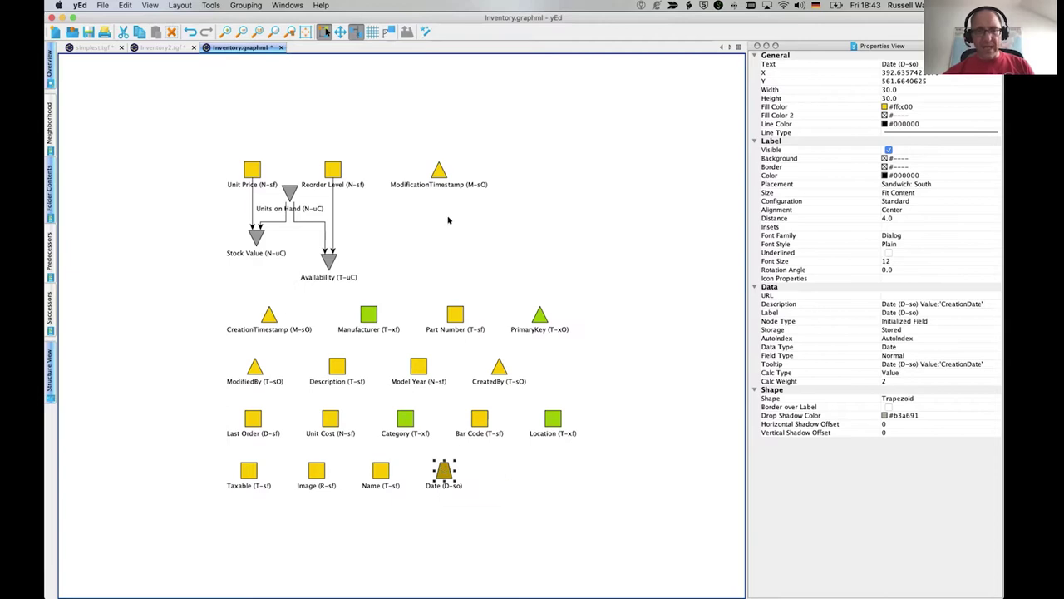
{"action": "left_click", "coordinate": [441, 171]}
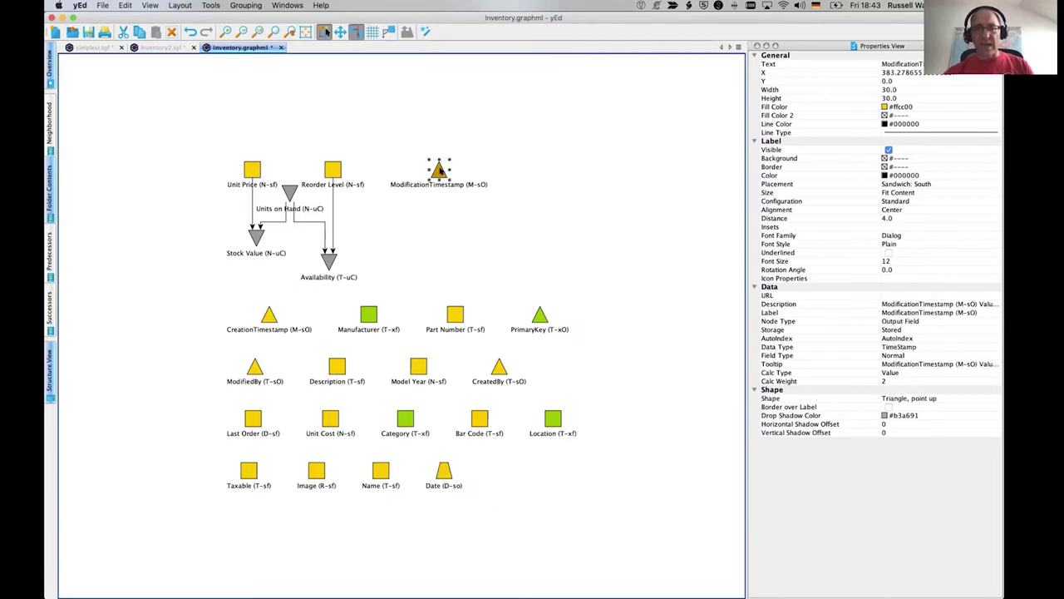
{"action": "left_click", "coordinate": [447, 471]}
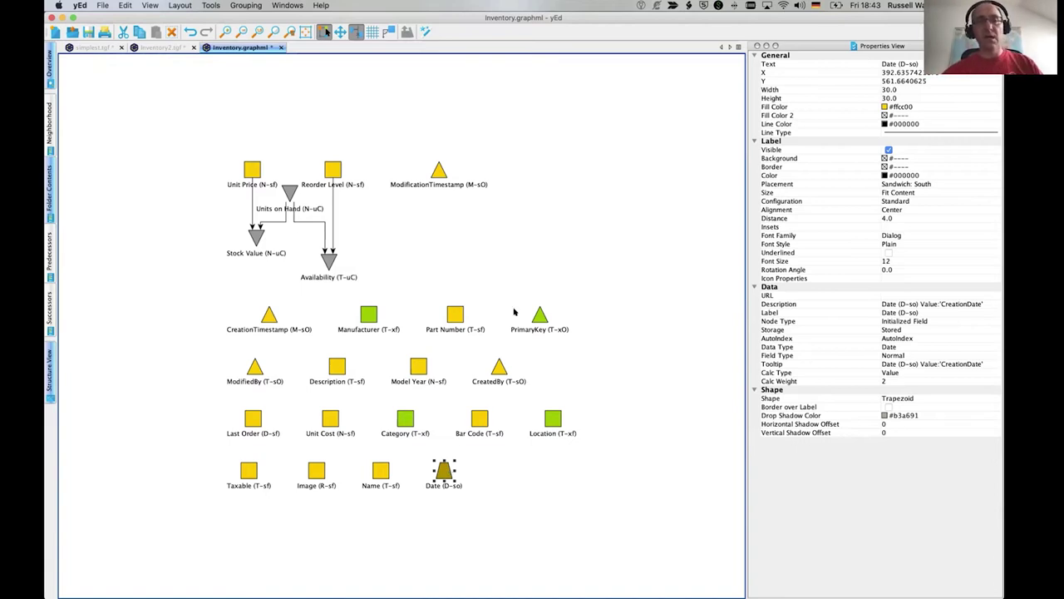
{"action": "left_click", "coordinate": [536, 261]}
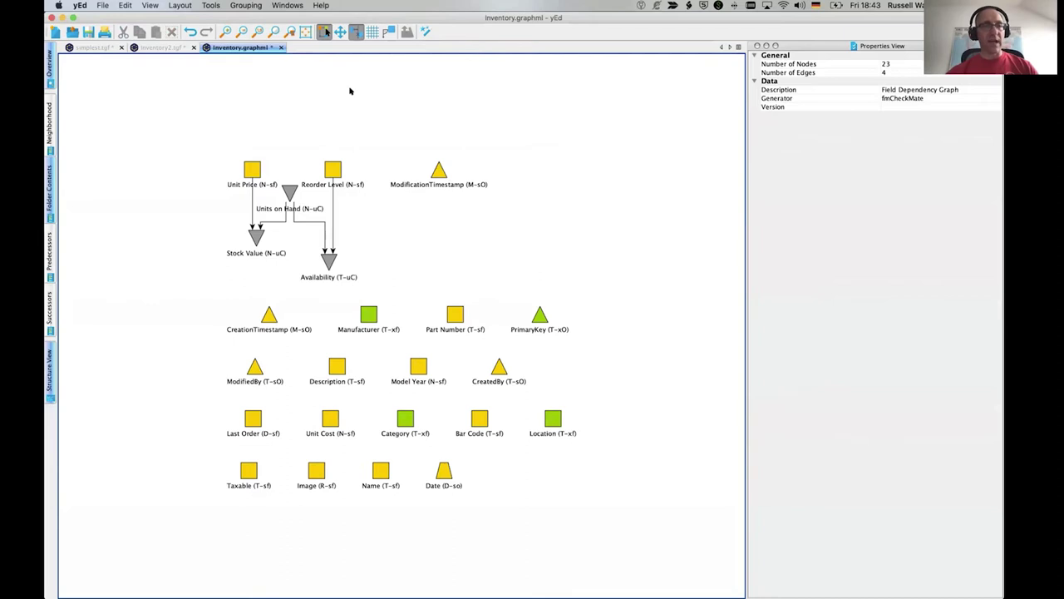
Recolour the nodes by node type by applying the FDG:Color=NodeType configuration with the Properties Mapper
{"action": "left_click", "coordinate": [150, 5]}
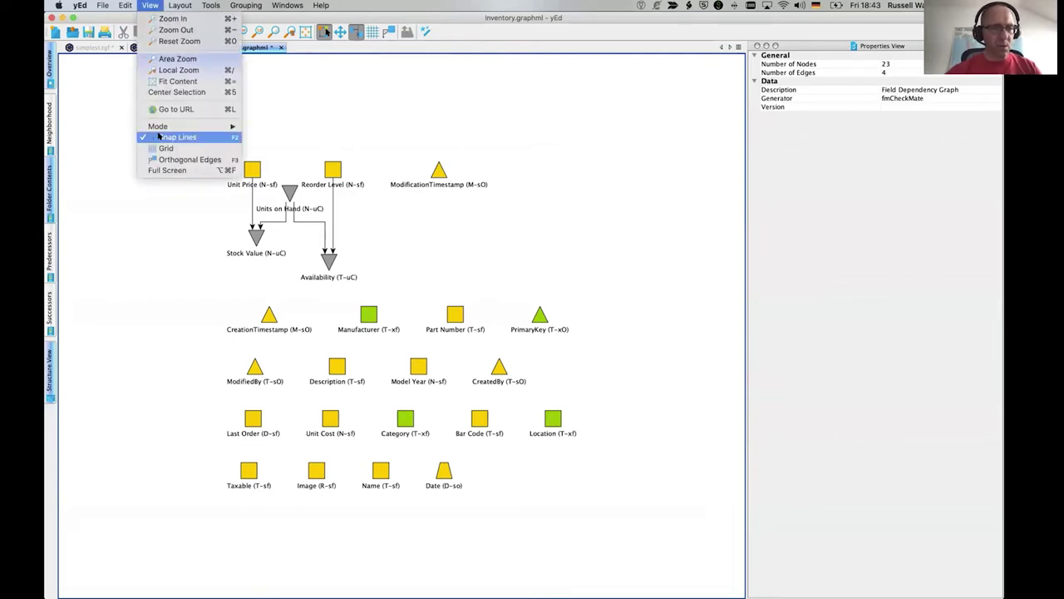
{"action": "key", "text": "Left"}
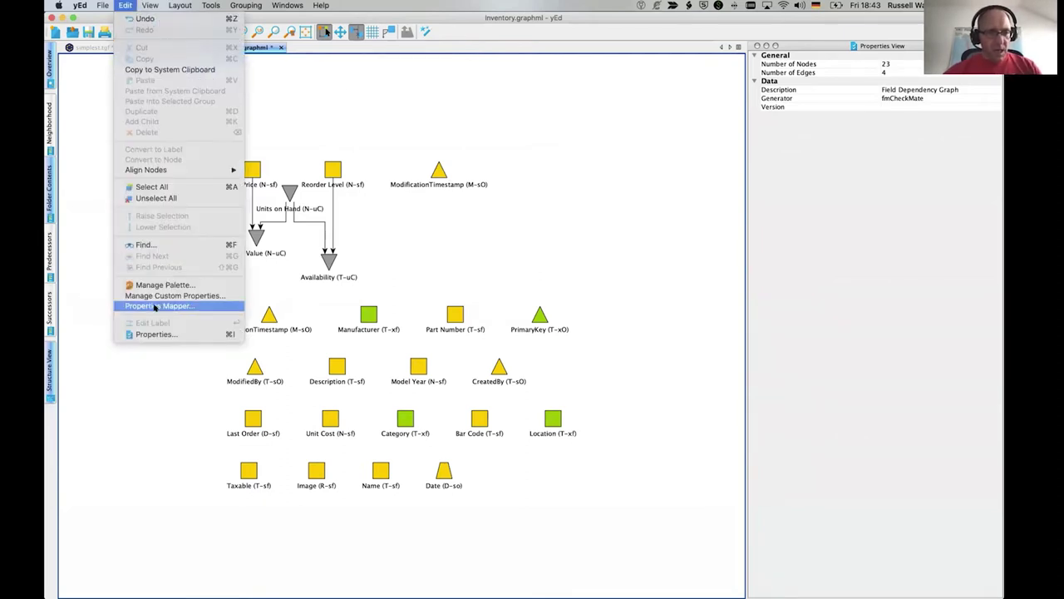
{"action": "left_click", "coordinate": [158, 306]}
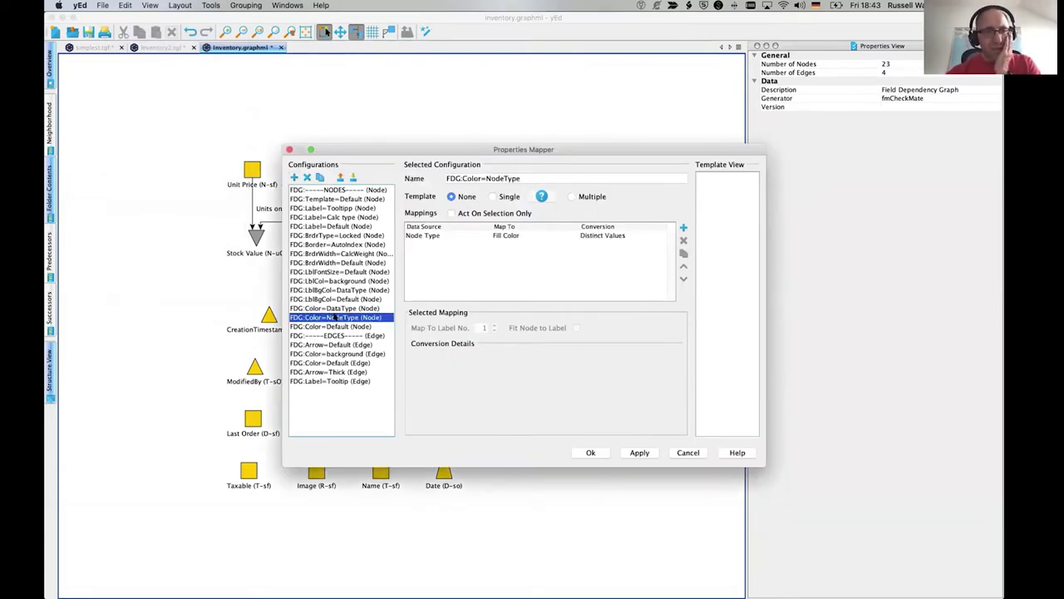
{"action": "left_click", "coordinate": [333, 317]}
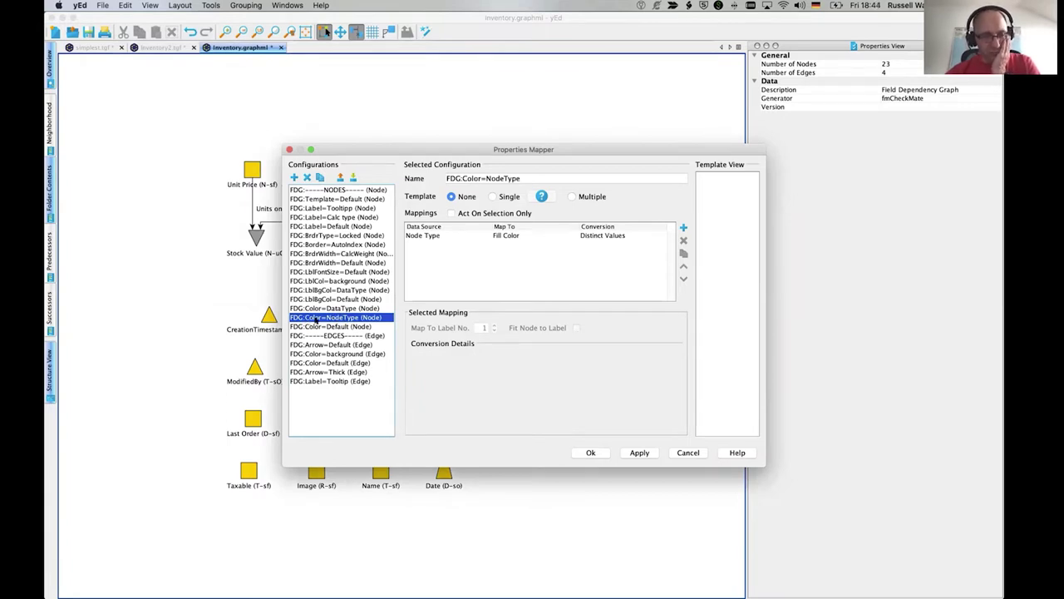
{"action": "left_click", "coordinate": [639, 452]}
{"action": "left_click", "coordinate": [590, 453]}
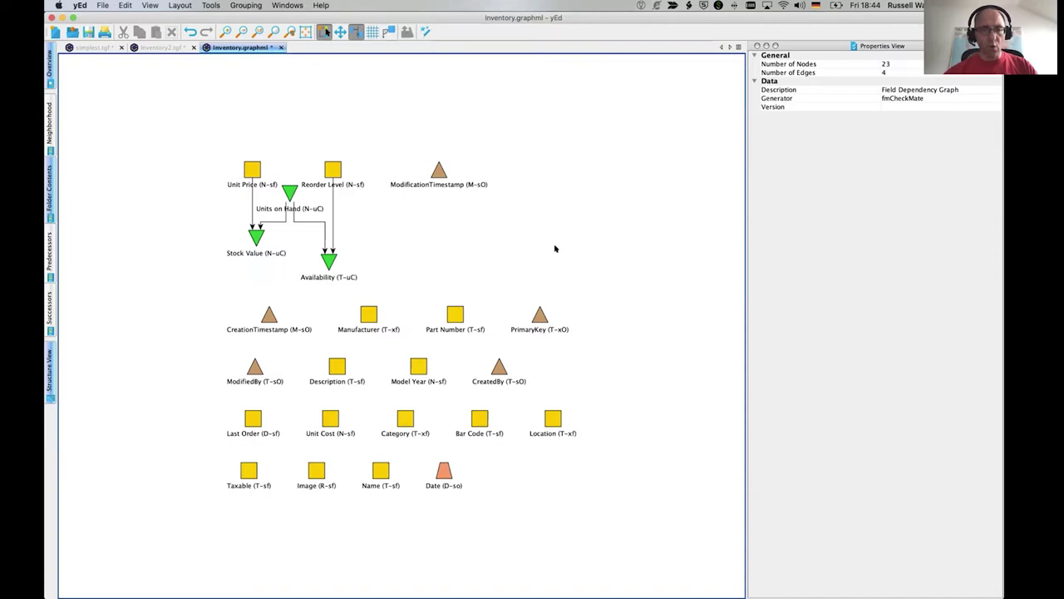
Switch to FileMaker Pro, close the Manage Database dialog for Inventory discarding all changes, and switch to fmCheckMate
{"action": "key", "text": "super+Tab"}
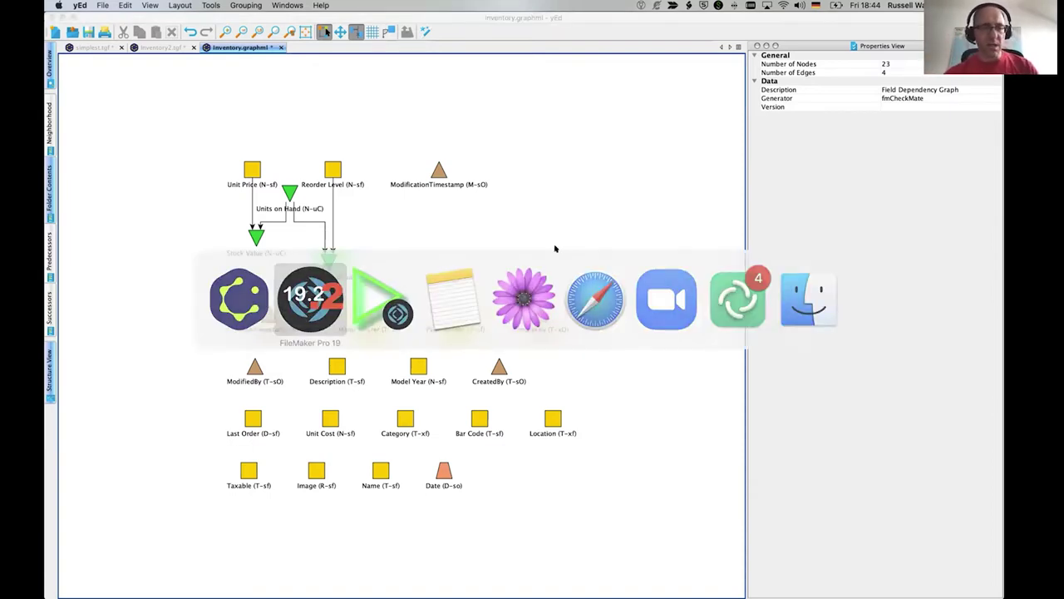
{"action": "key", "text": "Escape"}
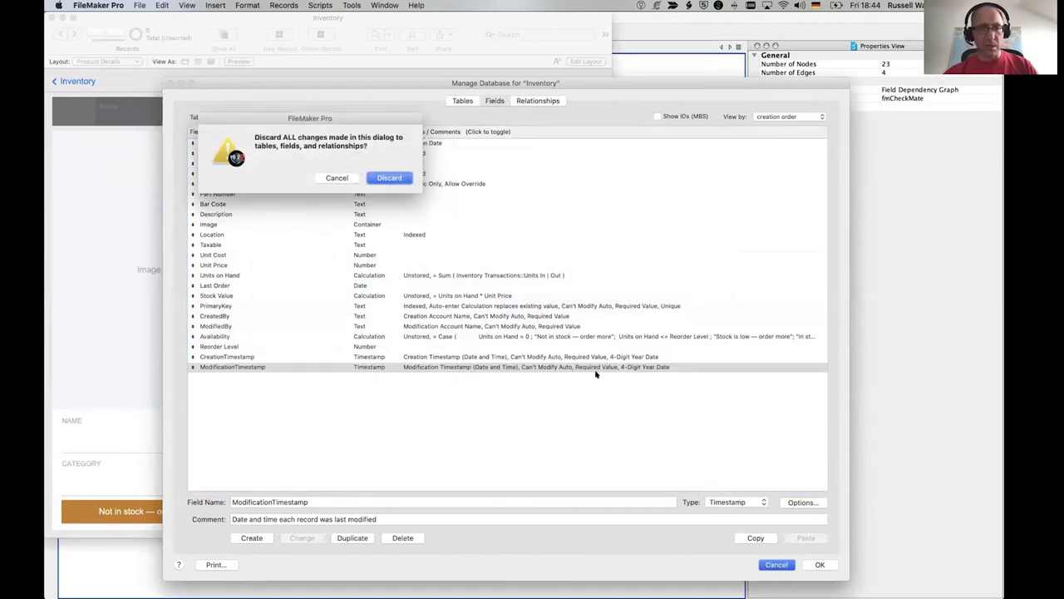
{"action": "left_click", "coordinate": [403, 177]}
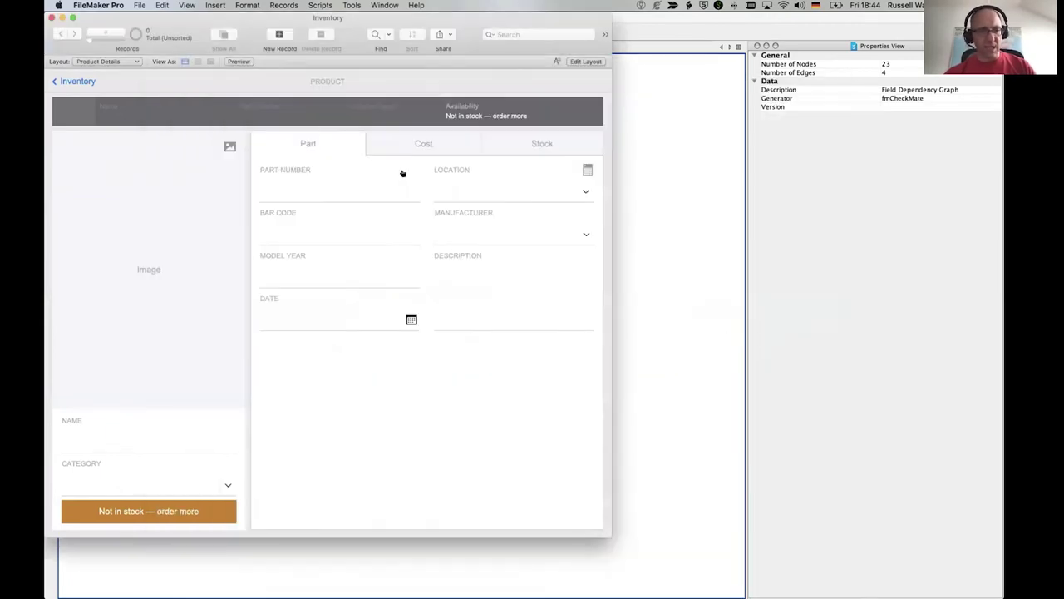
{"action": "key", "text": "super+Tab"}
{"action": "key", "text": "super+Tab"}
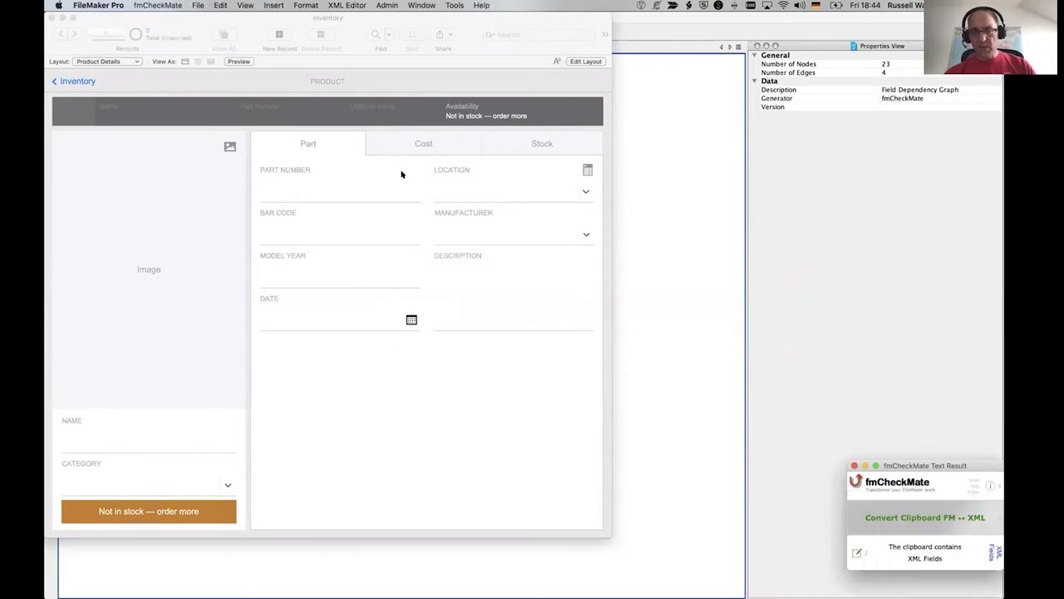
Switch to fmWorkMate and open fmLogAnalyser
{"action": "key", "text": "super+Tab"}
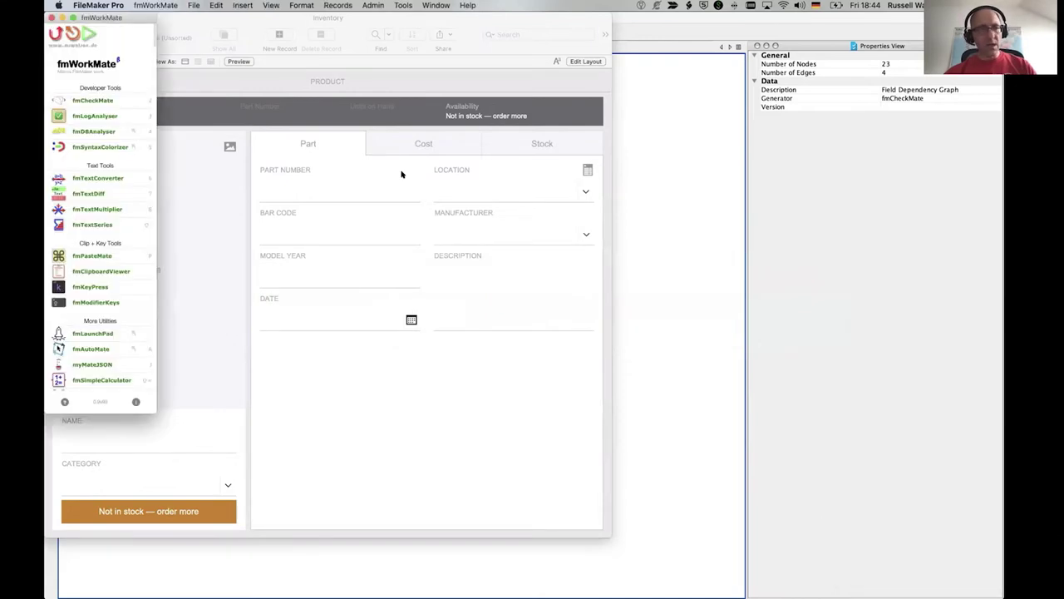
{"action": "left_click", "coordinate": [94, 118]}
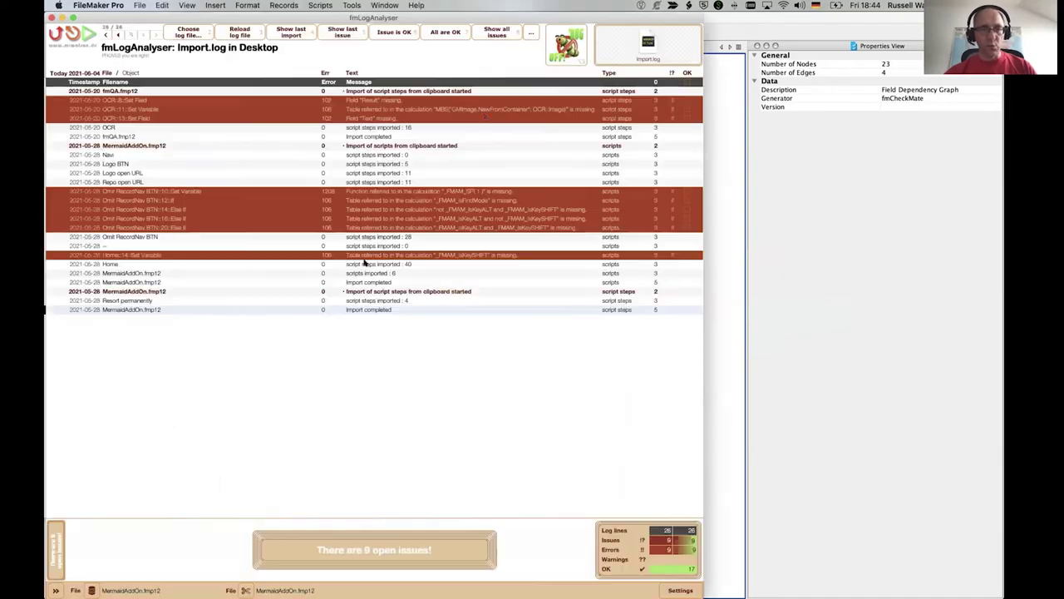
{"action": "left_click", "coordinate": [392, 5]}
{"action": "mouse_move", "coordinate": [401, 29]}
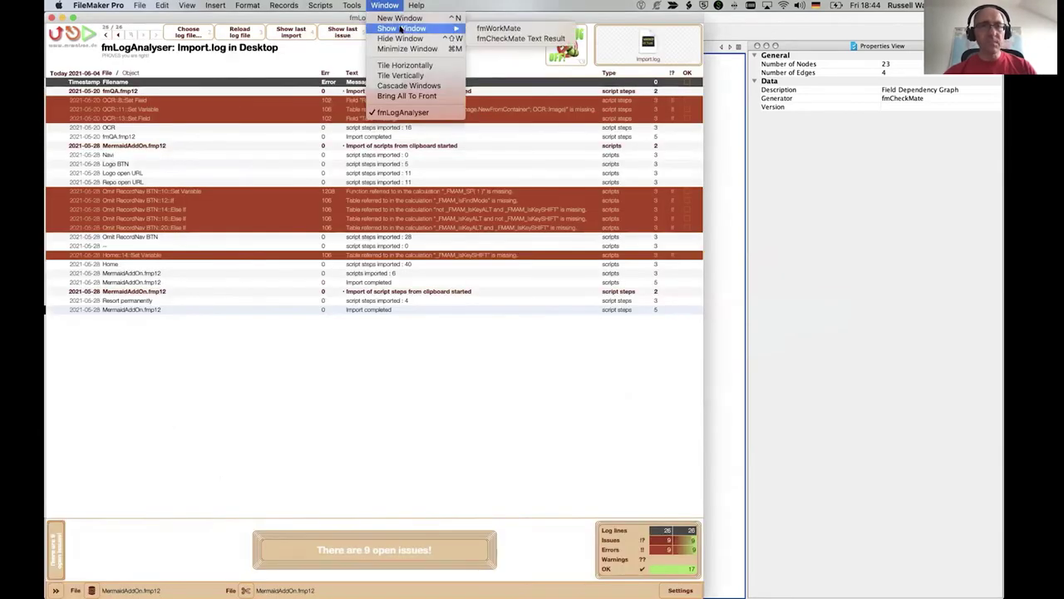
{"action": "mouse_move", "coordinate": [352, 5]}
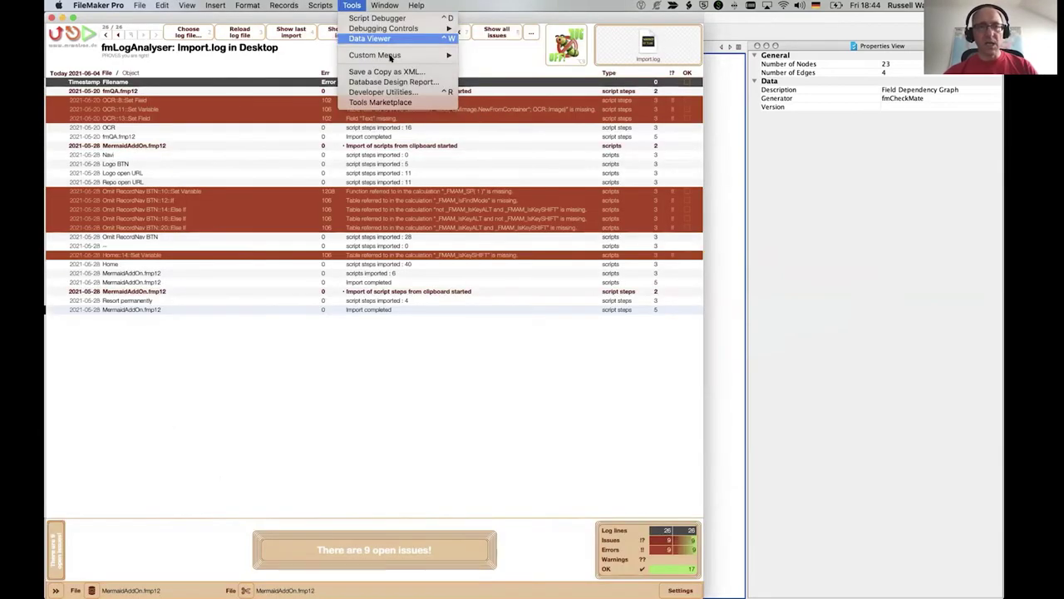
{"action": "mouse_move", "coordinate": [390, 55]}
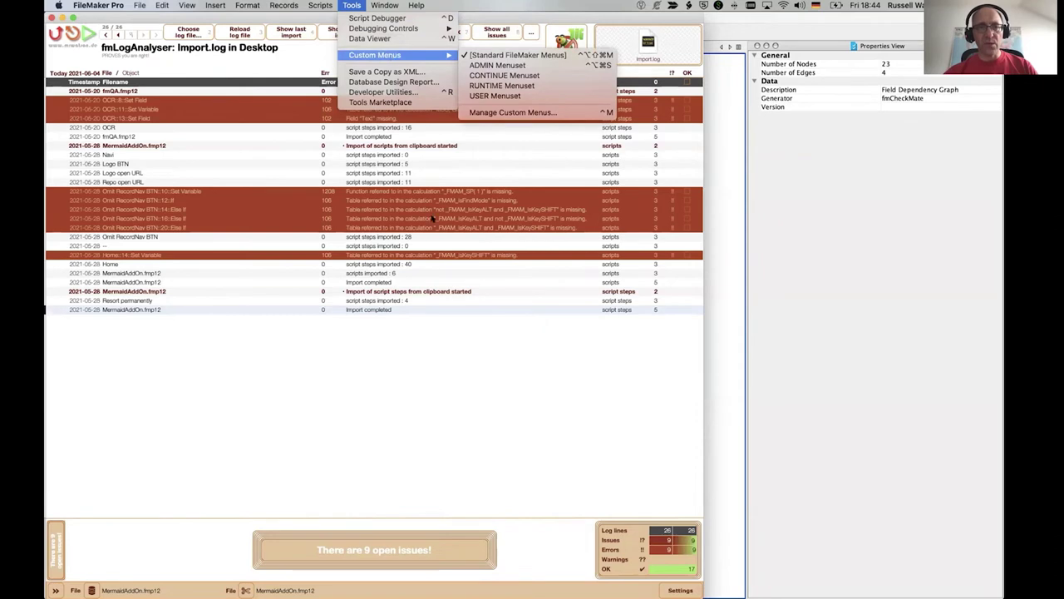
{"action": "left_click", "coordinate": [423, 301]}
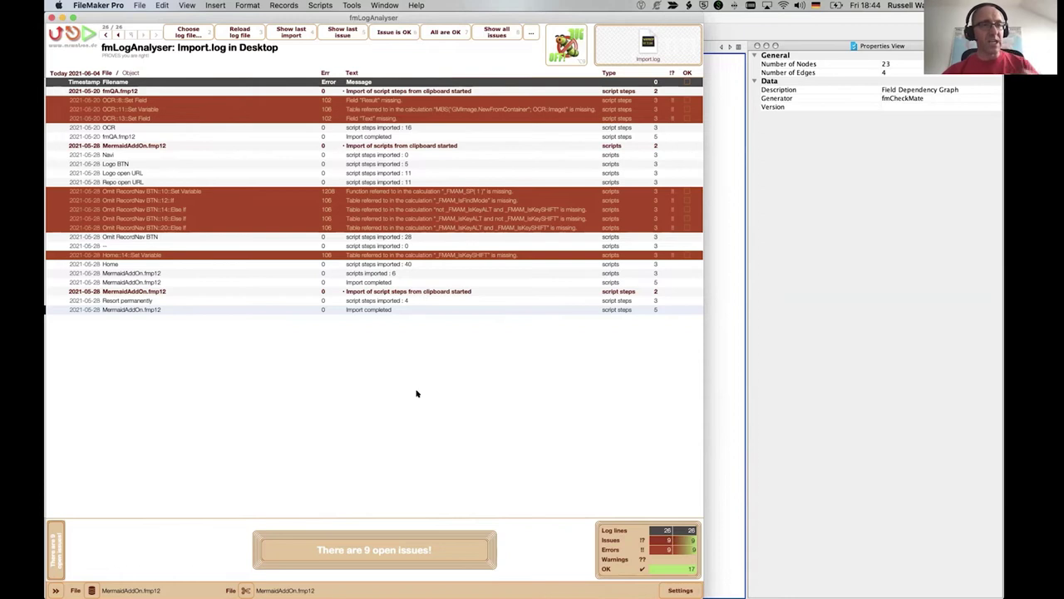
{"action": "key", "text": "super+o"}
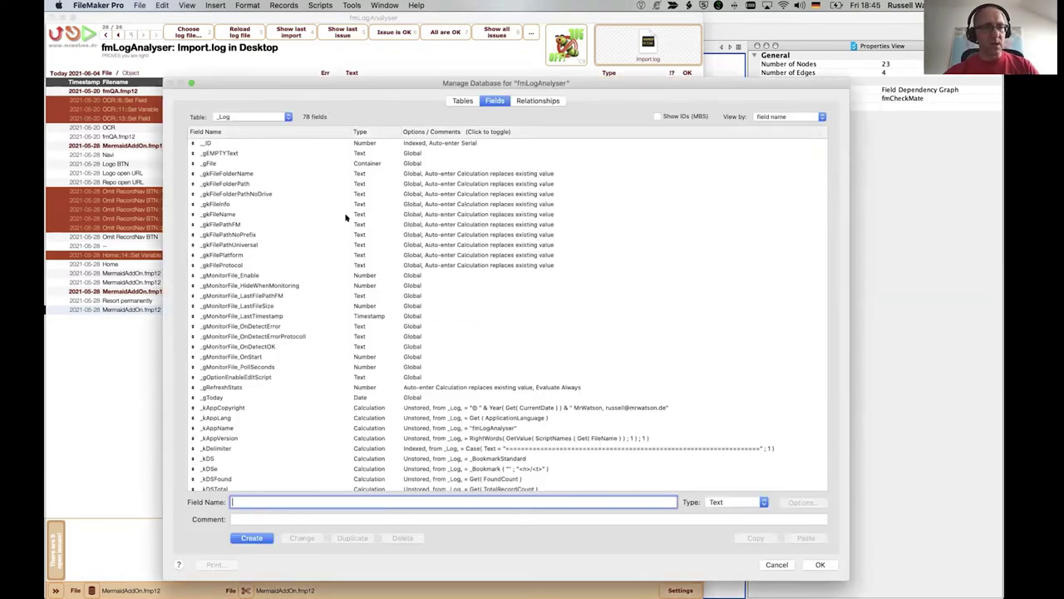
{"action": "key", "text": "Escape"}
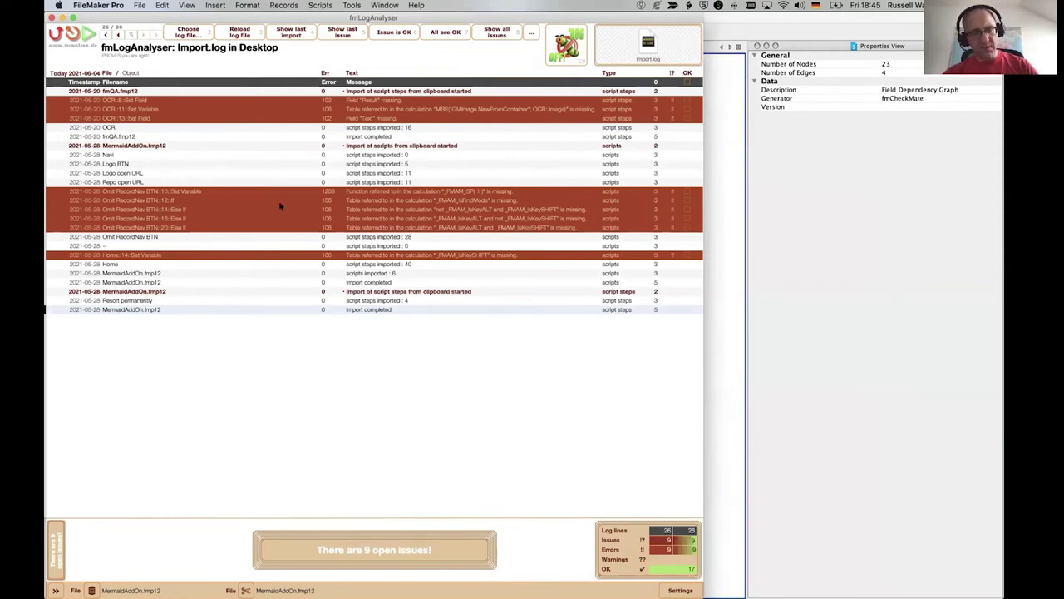
Open database management for fmLogAnalyser, copy all fields of the _Log table, and close the dialog without making changes
{"action": "key", "text": "super+shift+d"}
{"action": "left_click", "coordinate": [442, 129]}
{"action": "scroll", "coordinate": [449, 280], "scroll_direction": "down", "scroll_amount": 10}
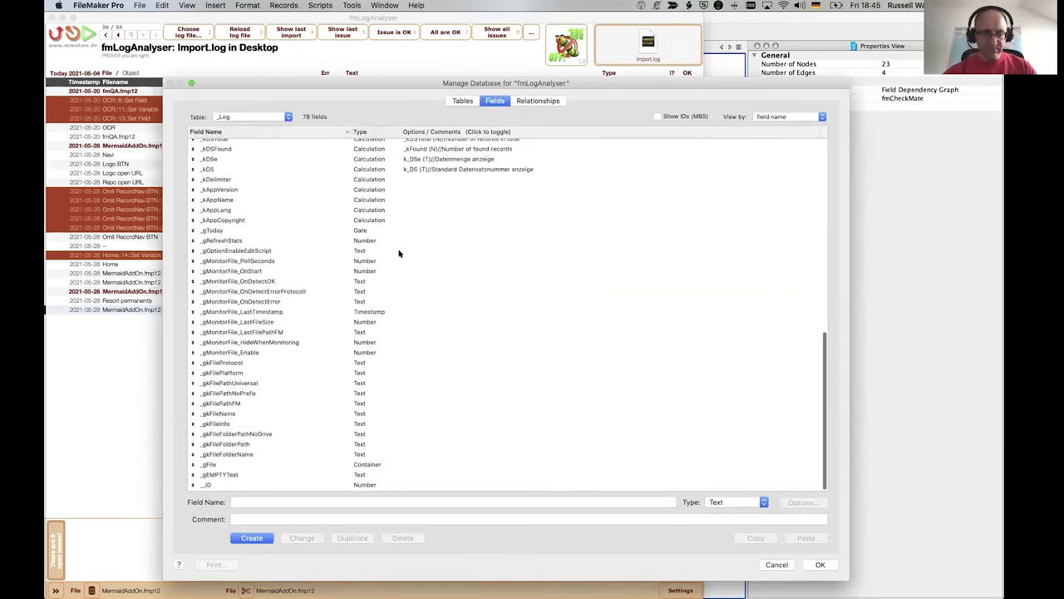
{"action": "key", "text": "super+a"}
{"action": "key", "text": "super+c"}
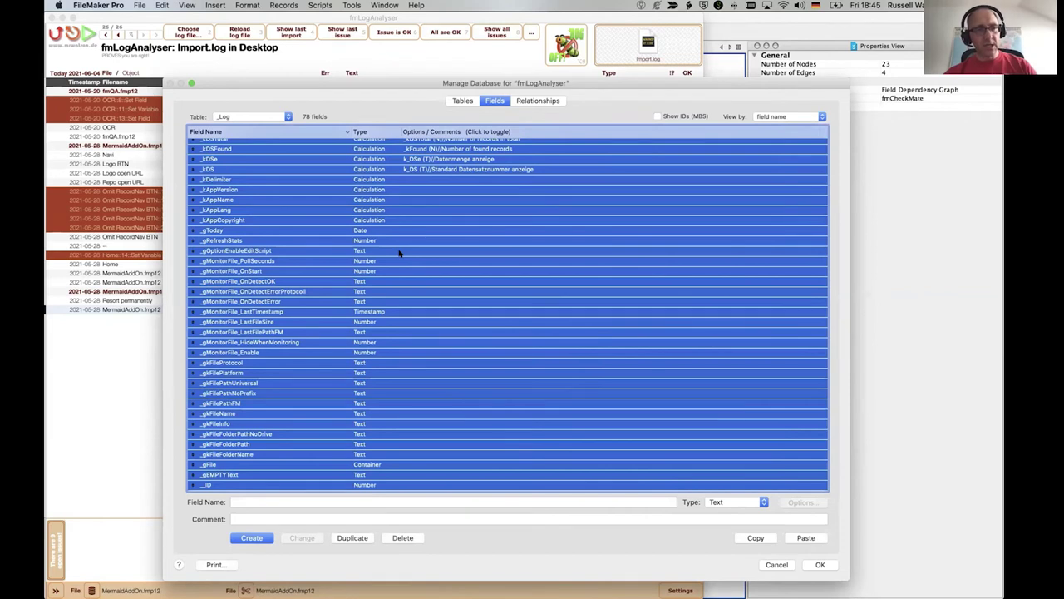
{"action": "key", "text": "Escape"}
Switch to fmCheckMate, convert the copied fields to XML, and transform them with "Create field dependencies graph advanced"
{"action": "key", "text": "super+shift+s"}
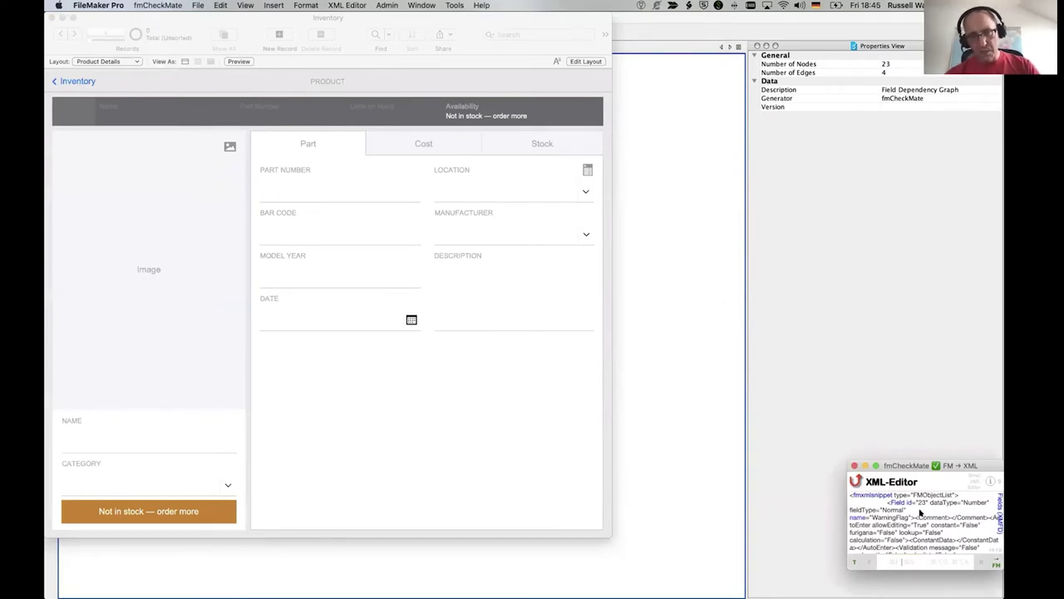
{"action": "key", "text": "super+shift+x"}
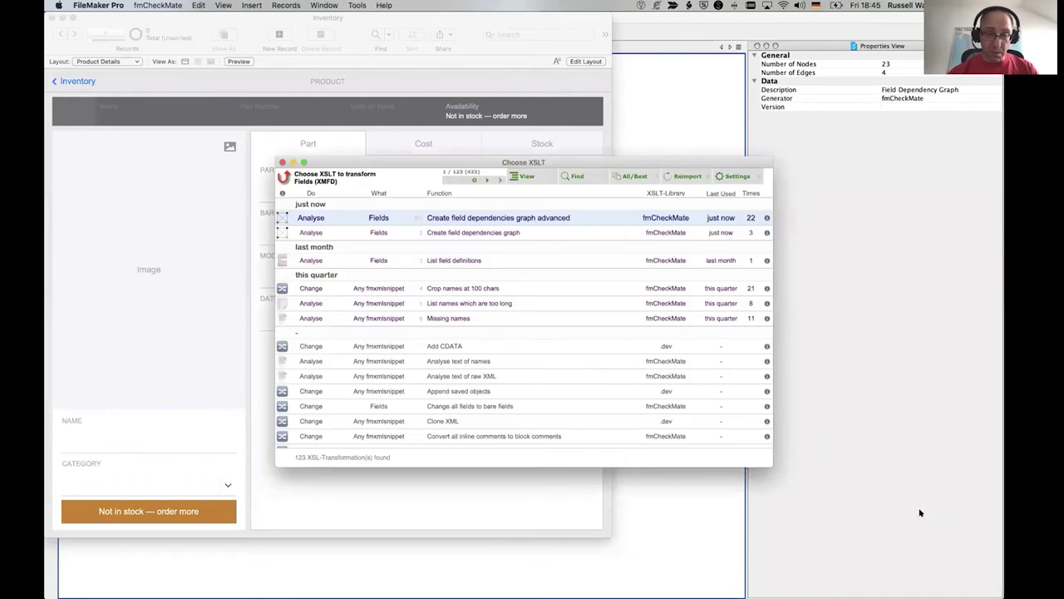
{"action": "key", "text": "Return"}
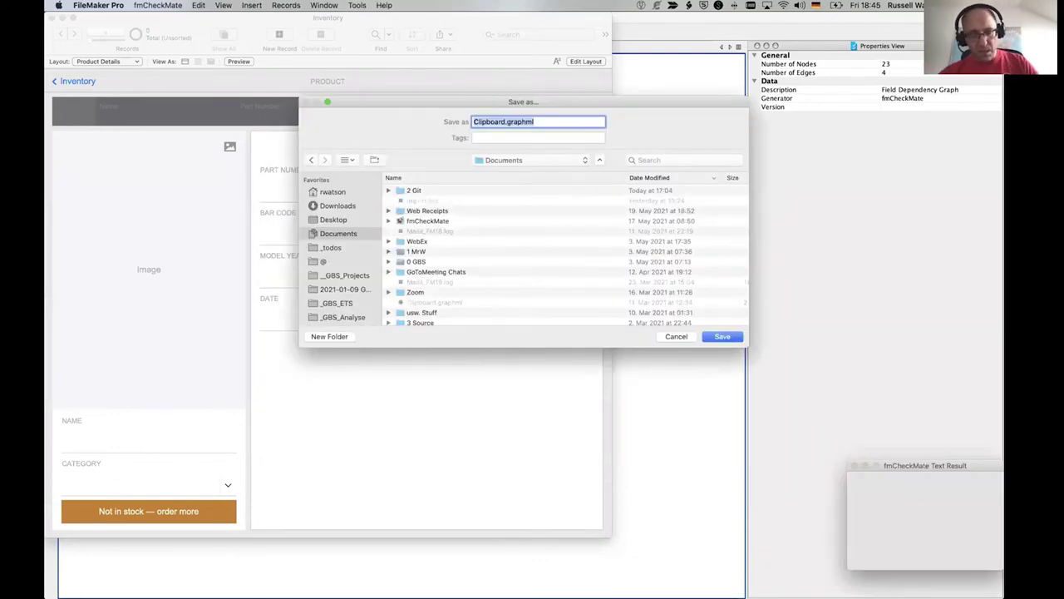
Save the graph as fmLogAnalyser2.tgf in the Examples folder within dotfmp-FileMakerFieldDependencyGraph on the Desktop, and import it into yEd with node and edge labels
{"action": "key", "text": "super+shift+d"}
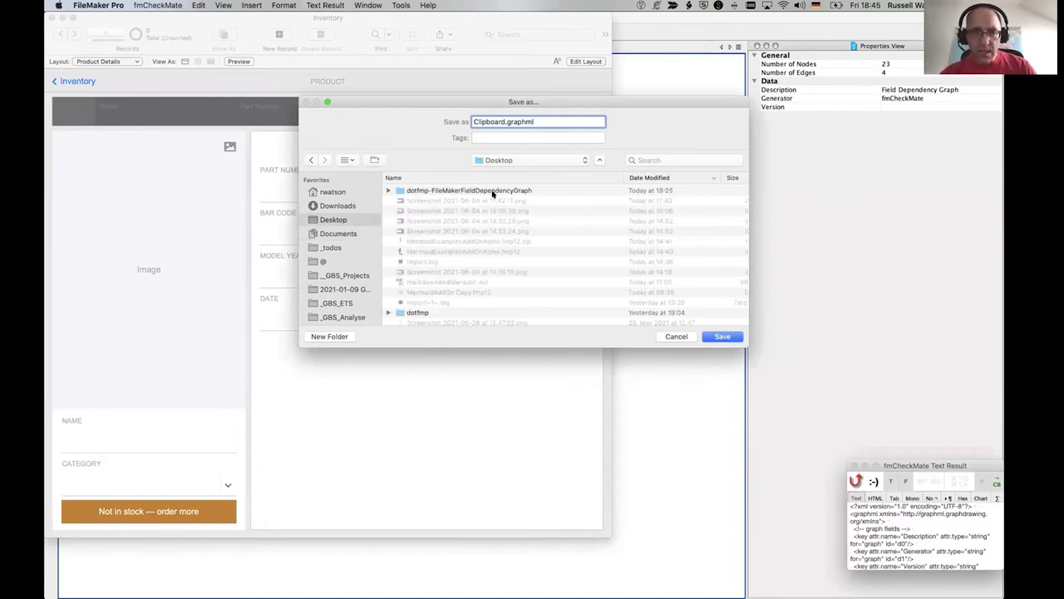
{"action": "double_click", "coordinate": [492, 193]}
{"action": "left_click", "coordinate": [425, 200]}
{"action": "double_click", "coordinate": [426, 200]}
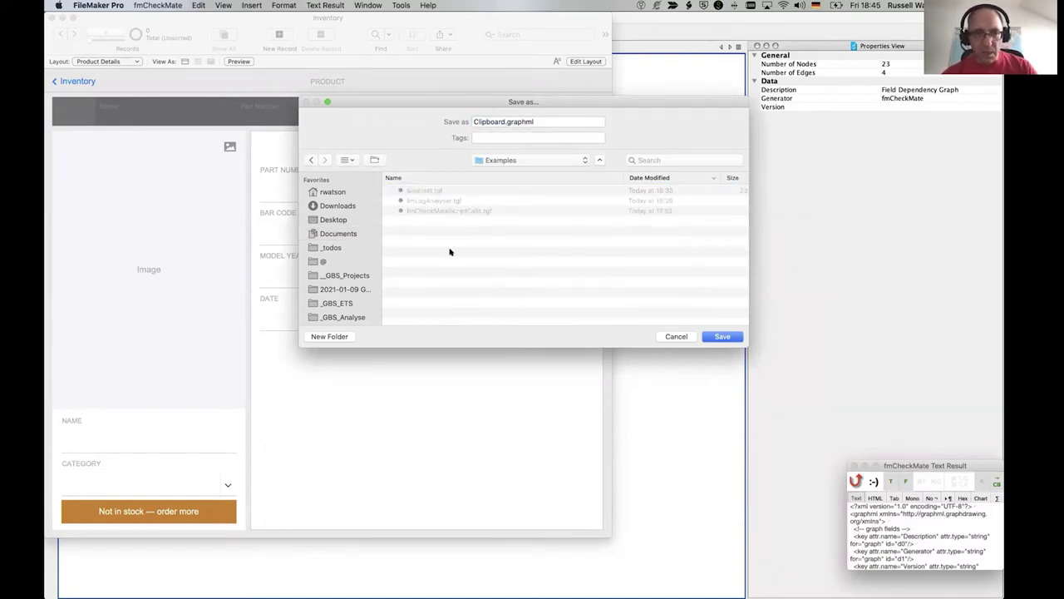
{"action": "left_click", "coordinate": [436, 201]}
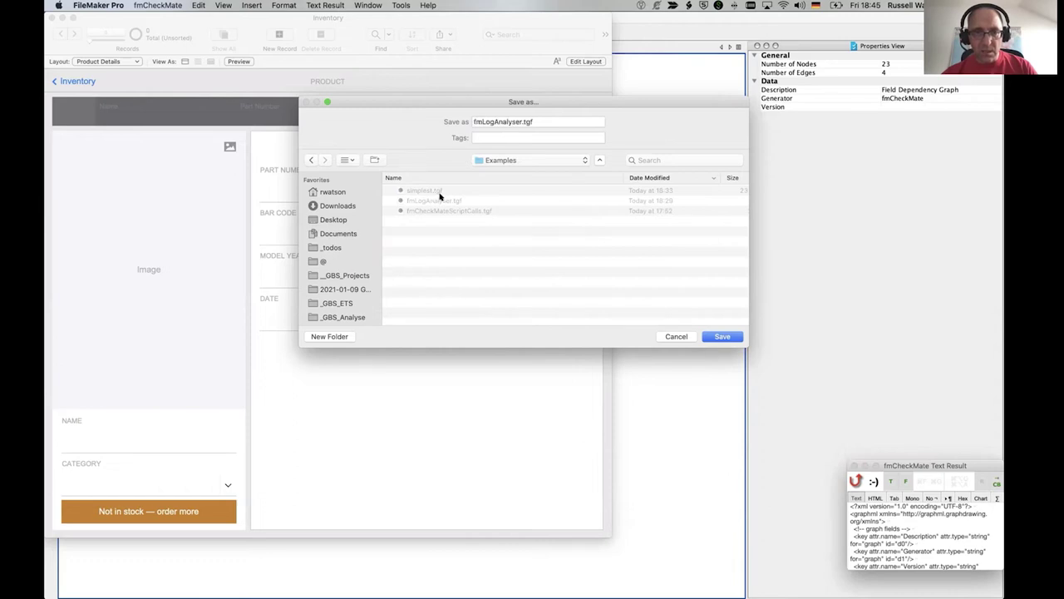
{"action": "left_click", "coordinate": [527, 122]}
{"action": "type", "text": "2"}
{"action": "key", "text": "Return"}
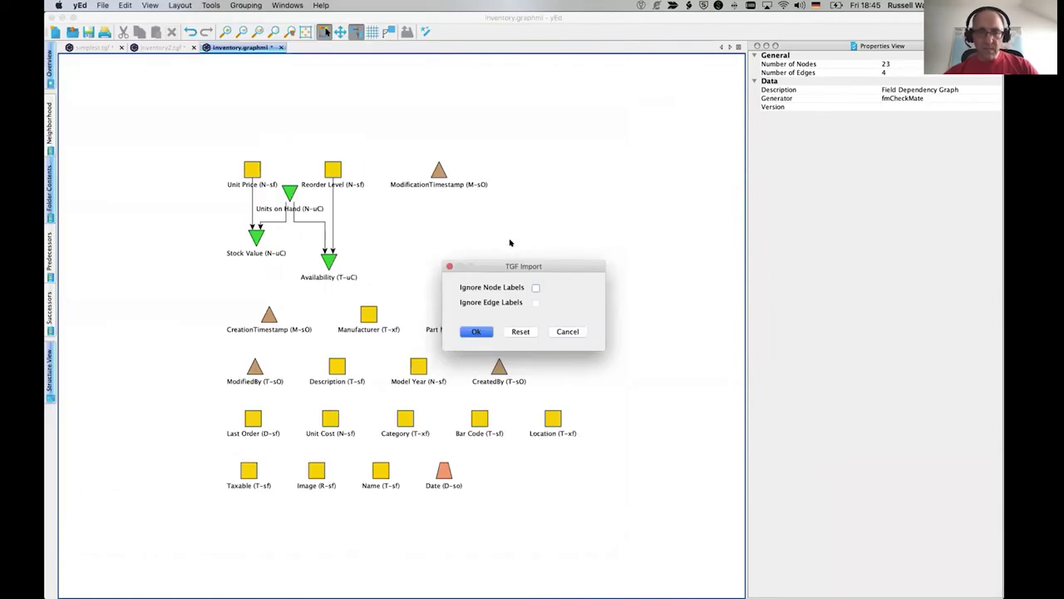
{"action": "left_click", "coordinate": [473, 331]}
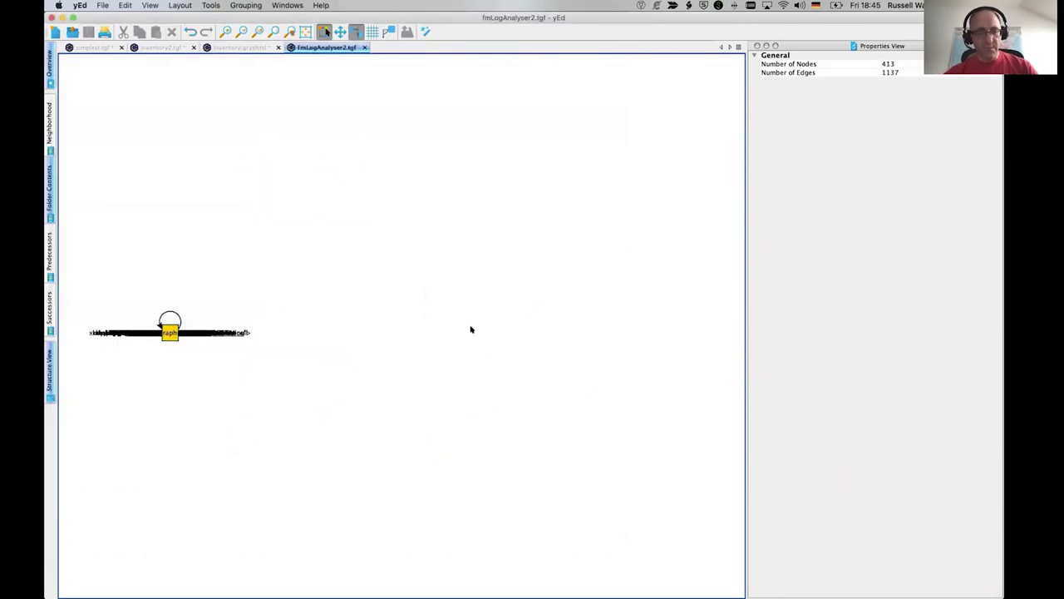
Apply the FDG:Template=Default and FDG:Color=NodeType configurations to the fmLogAnalyser2 graph with the Properties Mapper
{"action": "left_click", "coordinate": [127, 6]}
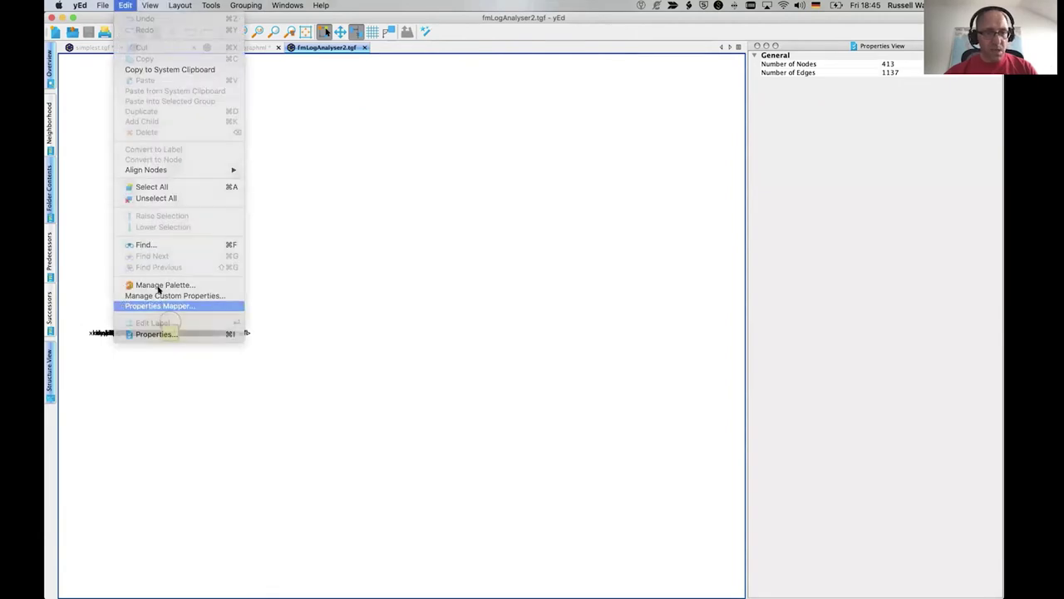
{"action": "left_click", "coordinate": [160, 305]}
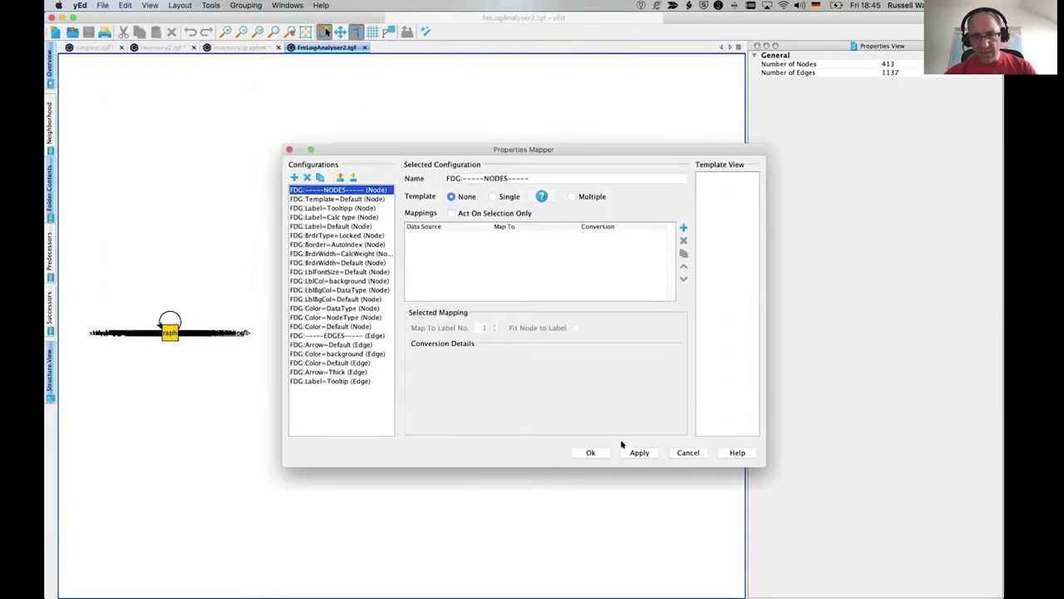
{"action": "left_click", "coordinate": [646, 452]}
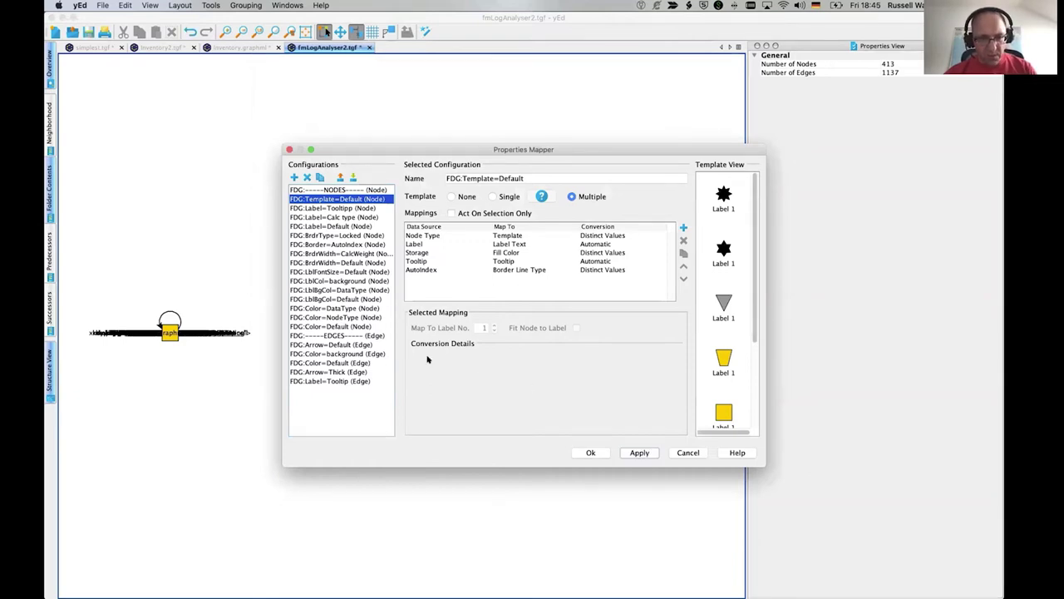
{"action": "left_click", "coordinate": [647, 452]}
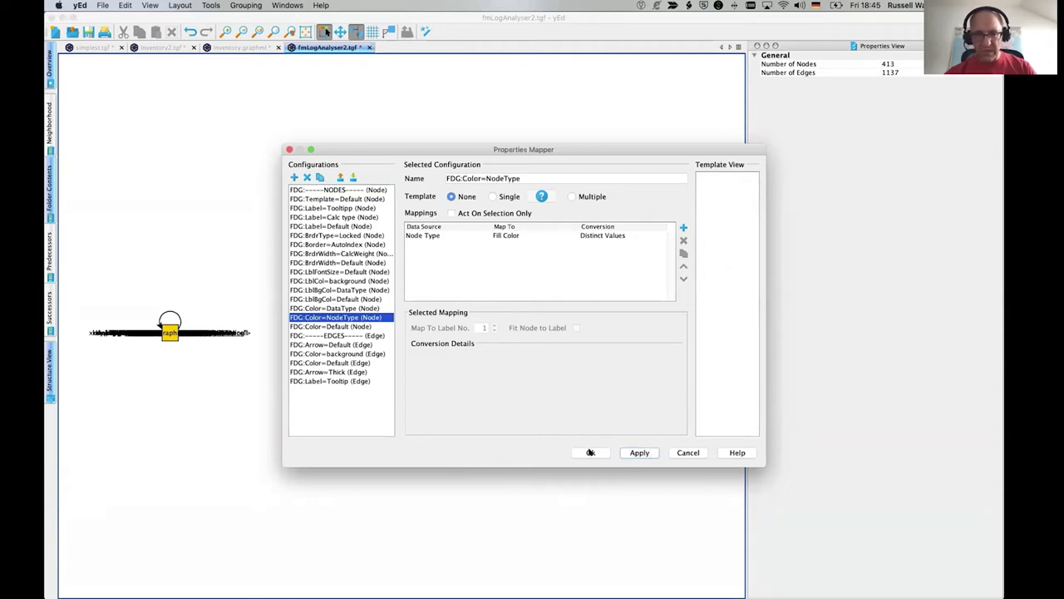
{"action": "left_click", "coordinate": [590, 452]}
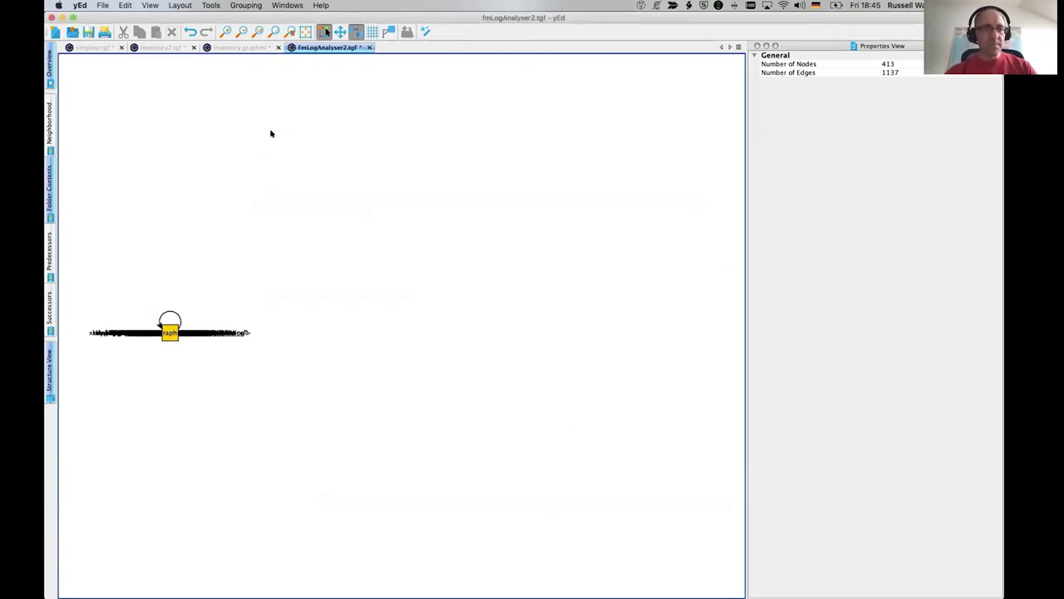
Arrange the fmLogAnalyser2 graph with the Hierarchical layout using the existing settings
{"action": "left_click", "coordinate": [182, 6]}
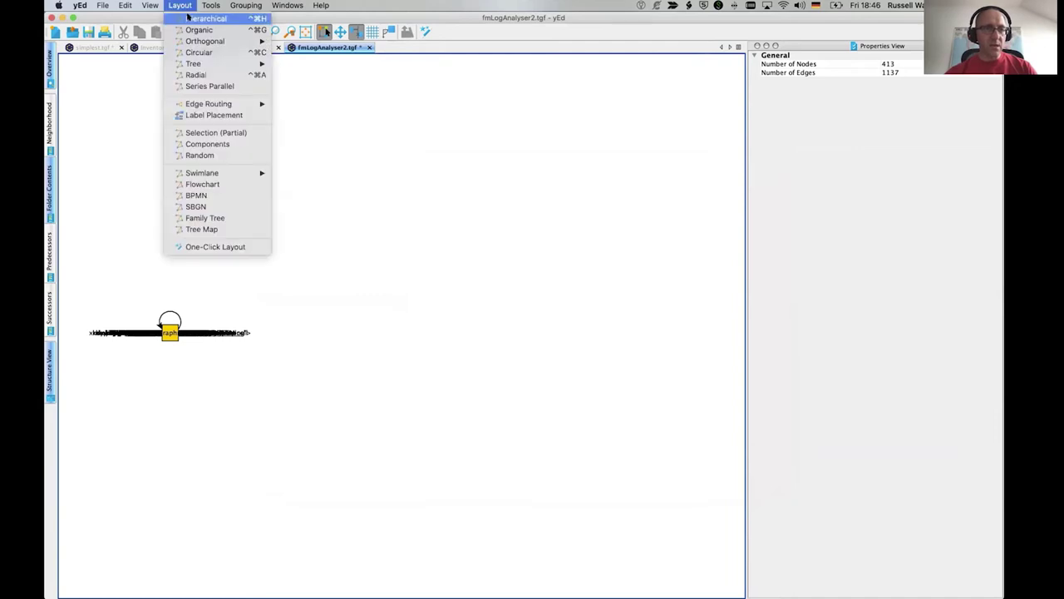
{"action": "left_click", "coordinate": [188, 18]}
{"action": "key", "text": "Return"}
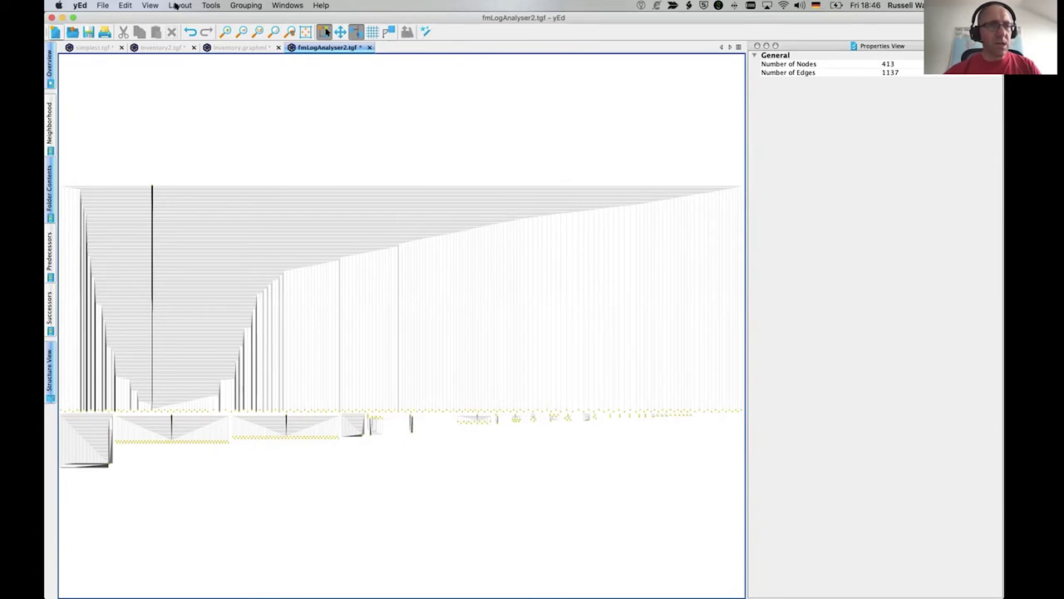
Rearrange the fmLogAnalyser2 graph with the Smart Organic layout, keeping a preferred edge length of 40 and compactness of 0.5
{"action": "left_click", "coordinate": [177, 6]}
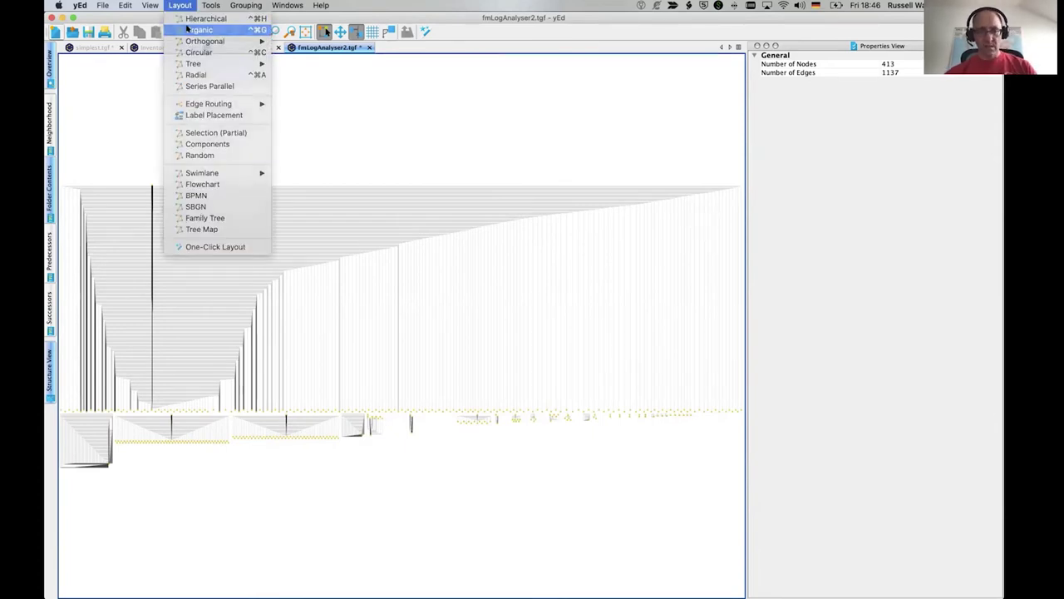
{"action": "left_click", "coordinate": [188, 29]}
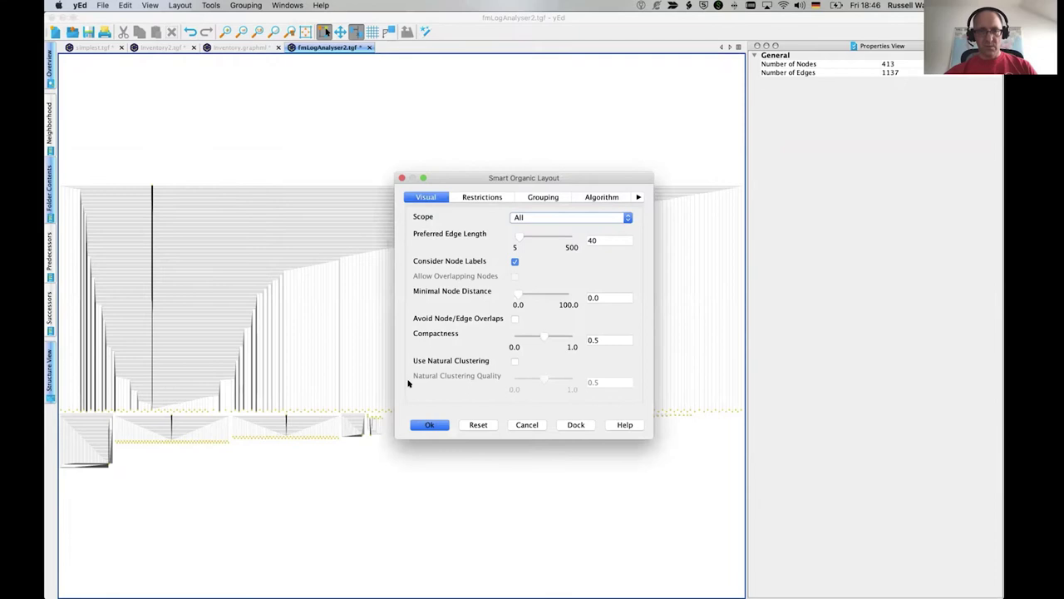
{"action": "left_click", "coordinate": [434, 425]}
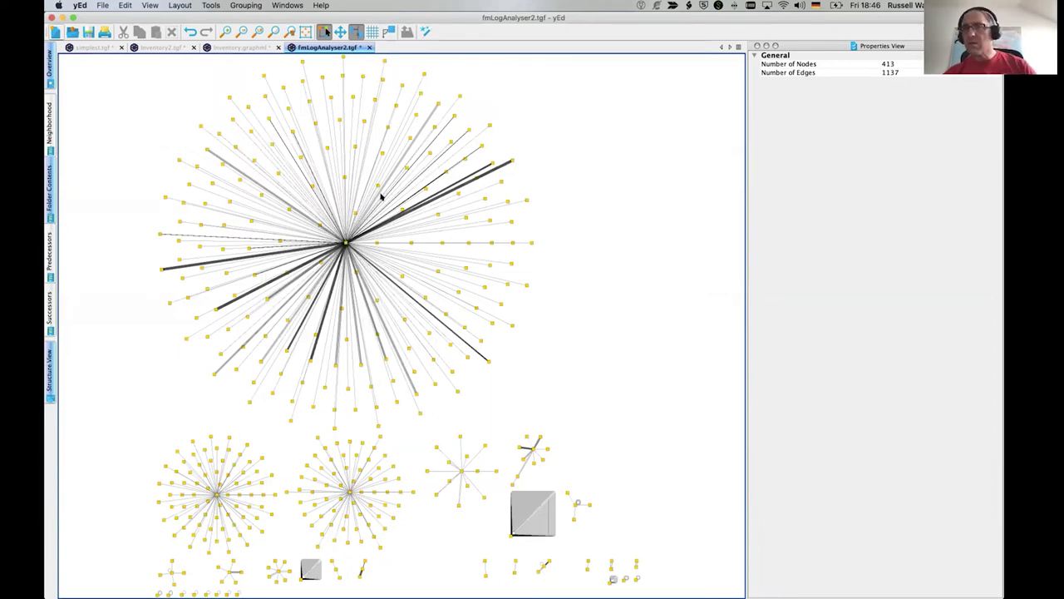
Examine one node's properties in the large cluster, then review the node names in the Structure View and select the </data> node
{"action": "left_click", "coordinate": [427, 158]}
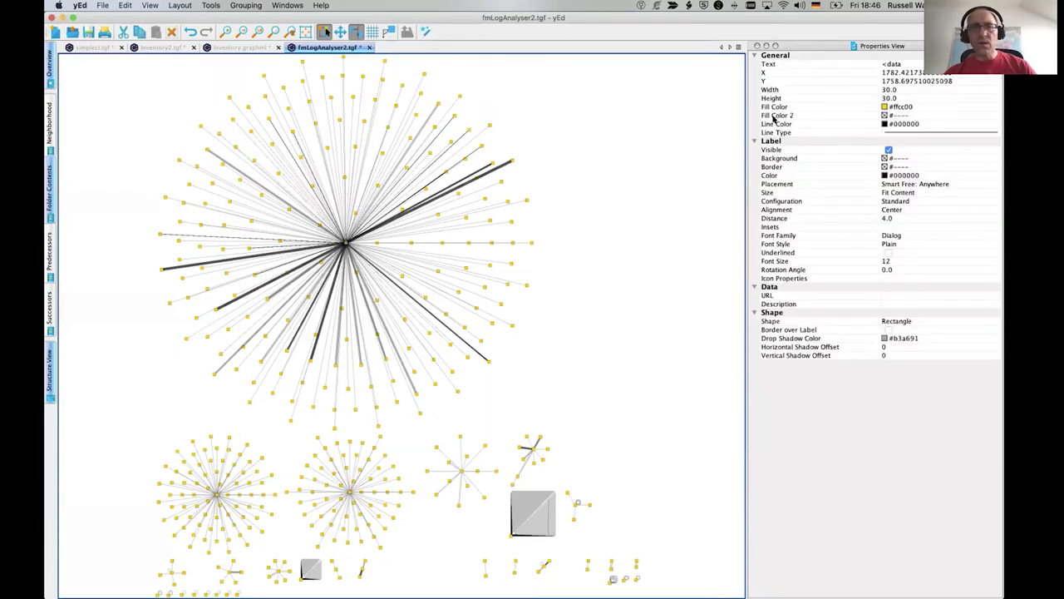
{"action": "left_click", "coordinate": [293, 5]}
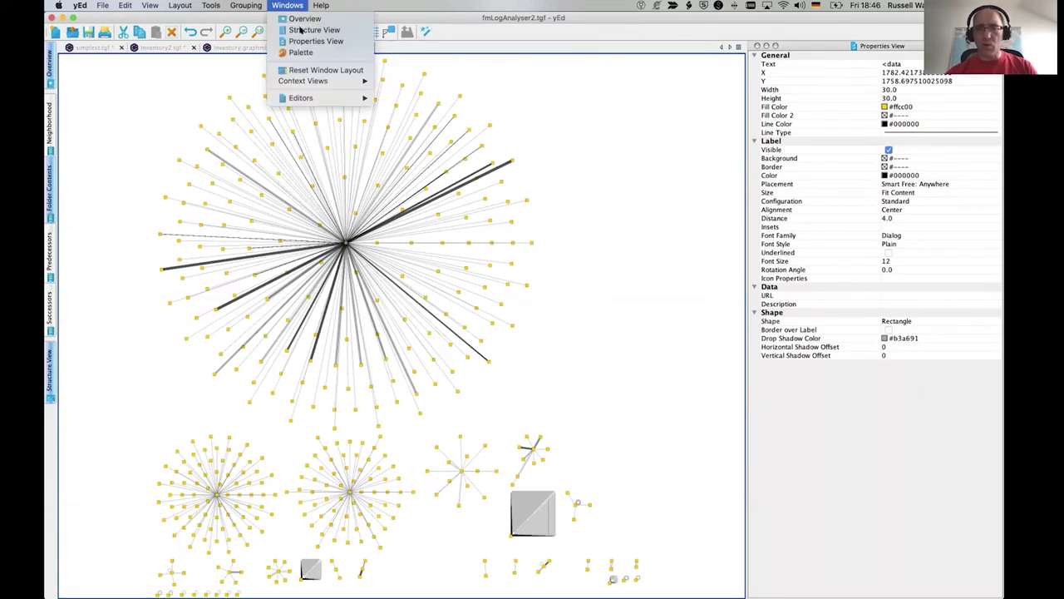
{"action": "left_click", "coordinate": [301, 30]}
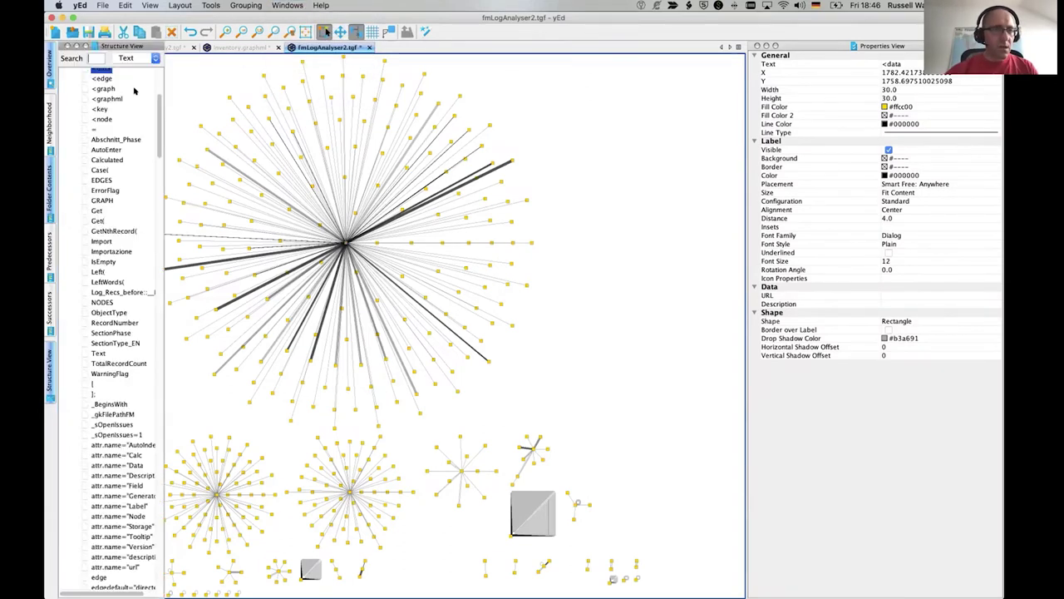
{"action": "scroll", "coordinate": [95, 135], "scroll_direction": "up", "scroll_amount": 4}
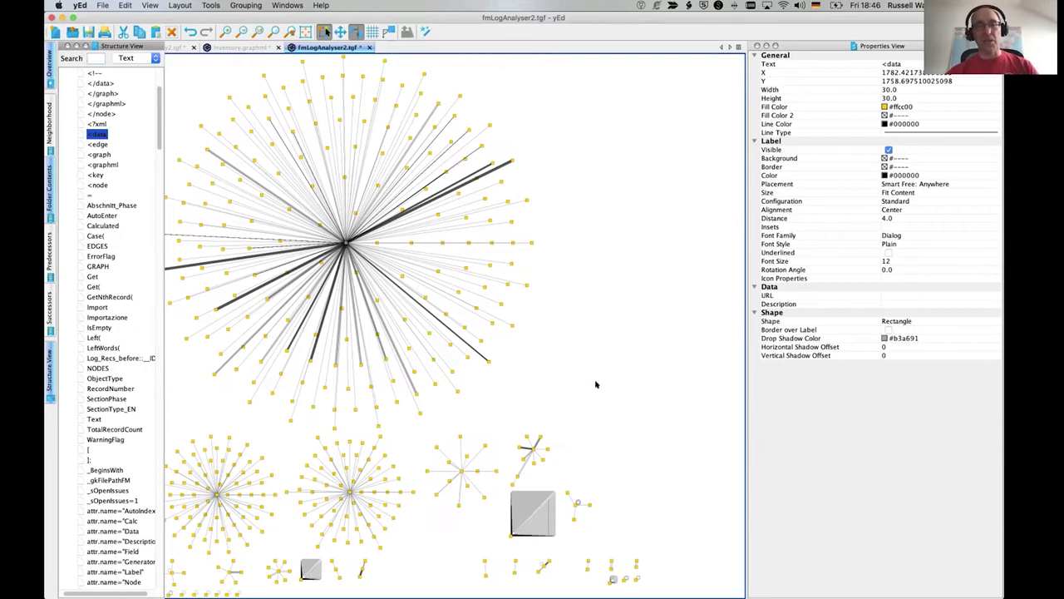
{"action": "left_click", "coordinate": [100, 84]}
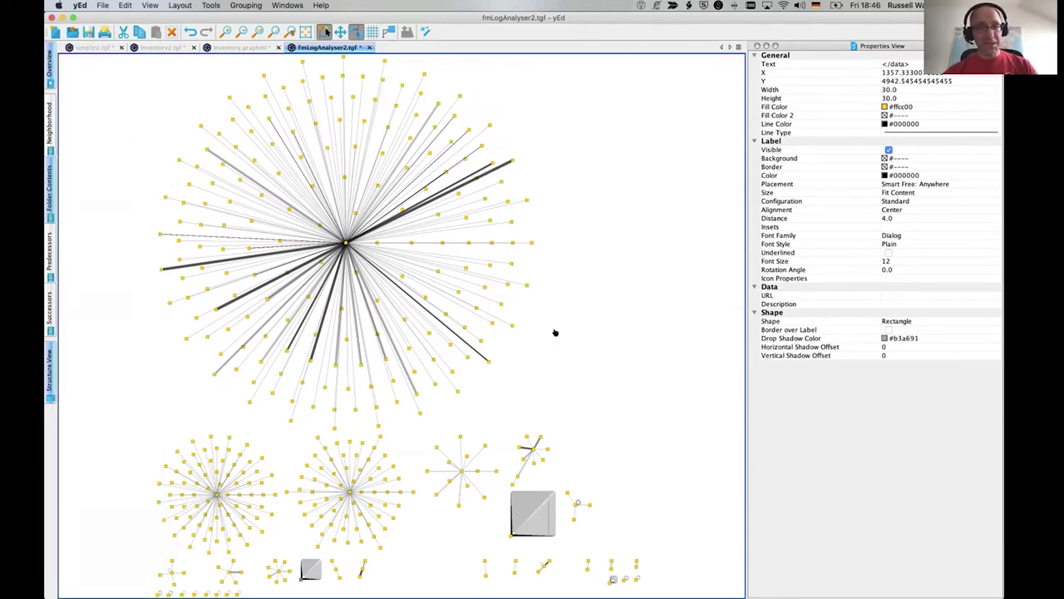
Close the fmLogAnalyser2.tgf graph and switch to the Examples folder in Finder
{"action": "key", "text": "super+w"}
{"action": "key", "text": "super+Tab"}
{"action": "key", "text": "super+Tab"}
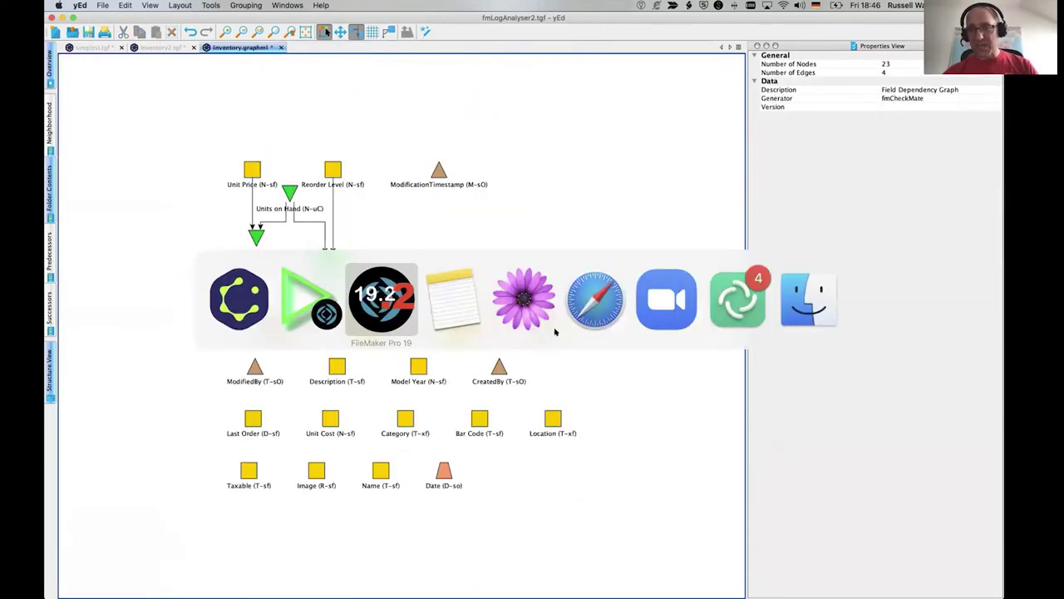
{"action": "key", "text": "super+Tab"}
{"action": "key", "text": "super+Tab"}
{"action": "key", "text": "super+Tab"}
{"action": "key", "text": "super+Tab"}
{"action": "key", "text": "super+Tab"}
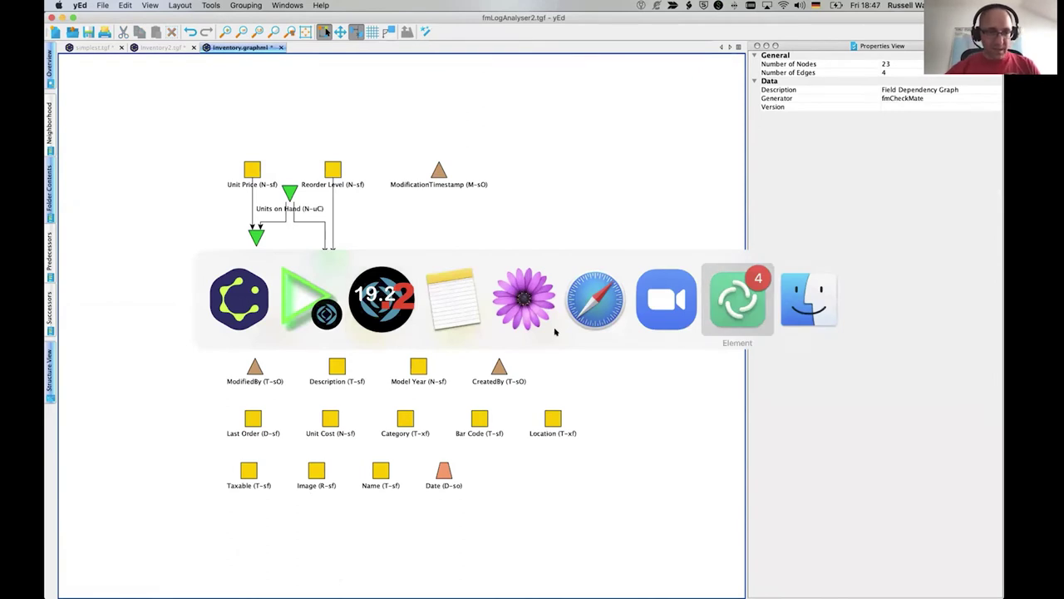
{"action": "key", "text": "super+Tab"}
Rename fmLogAnalyser2.tgf in the Examples folder to fmLogAnalyser2.graphml and open it in yEd
{"action": "double_click", "coordinate": [554, 328]}
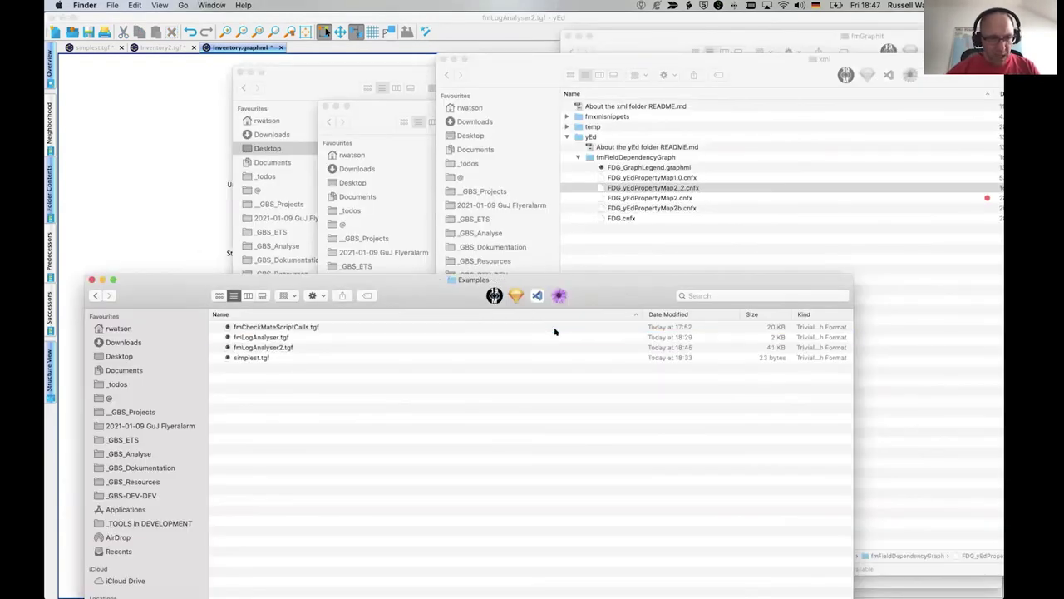
{"action": "left_click", "coordinate": [555, 332]}
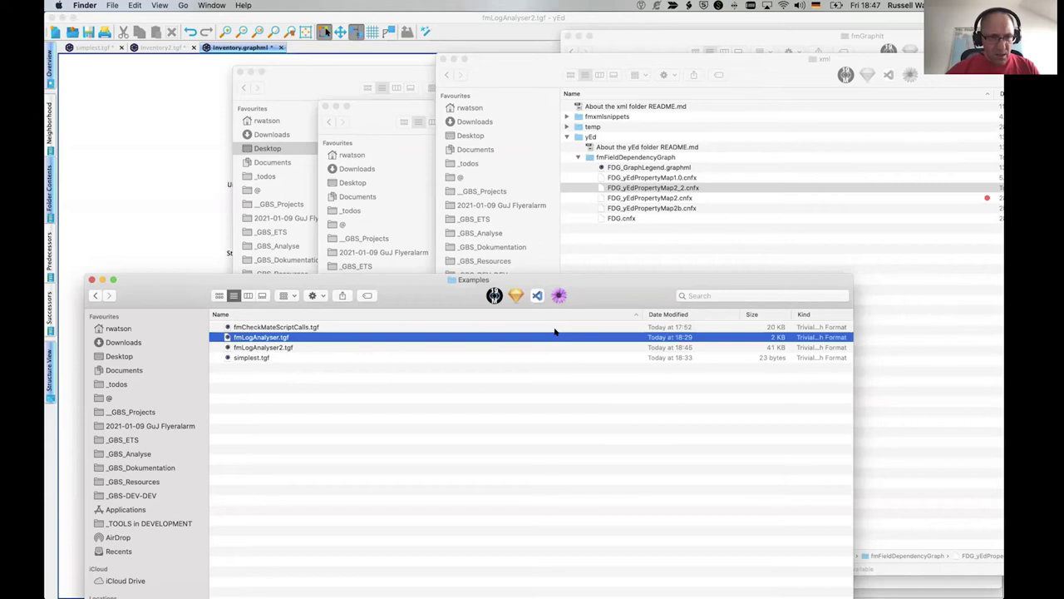
{"action": "key", "text": "Down"}
{"action": "key", "text": "Return"}
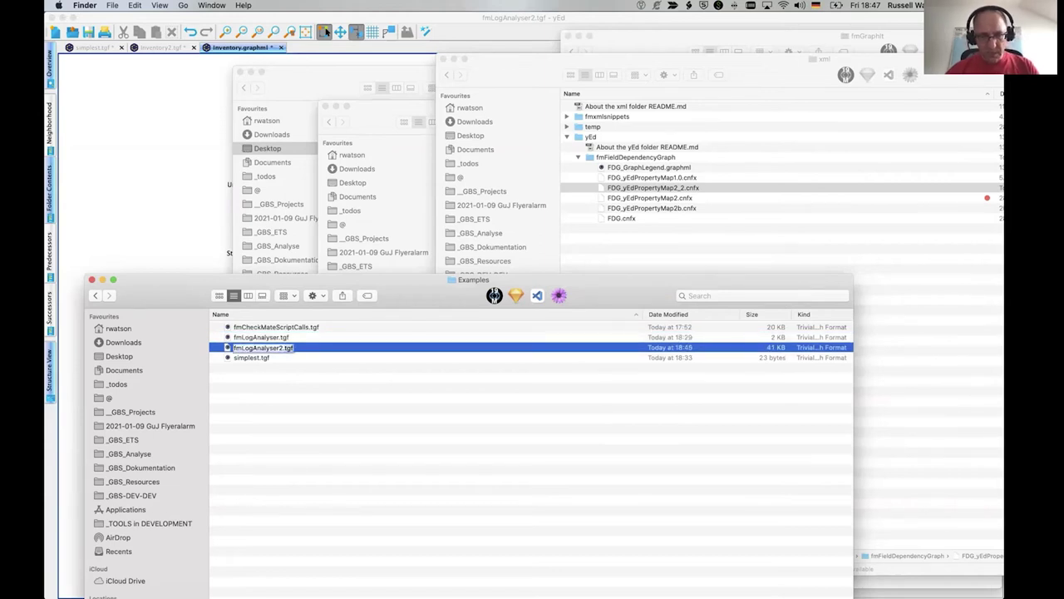
{"action": "type", "text": "graphml"}
{"action": "key", "text": "Return"}
{"action": "left_click", "coordinate": [611, 205]}
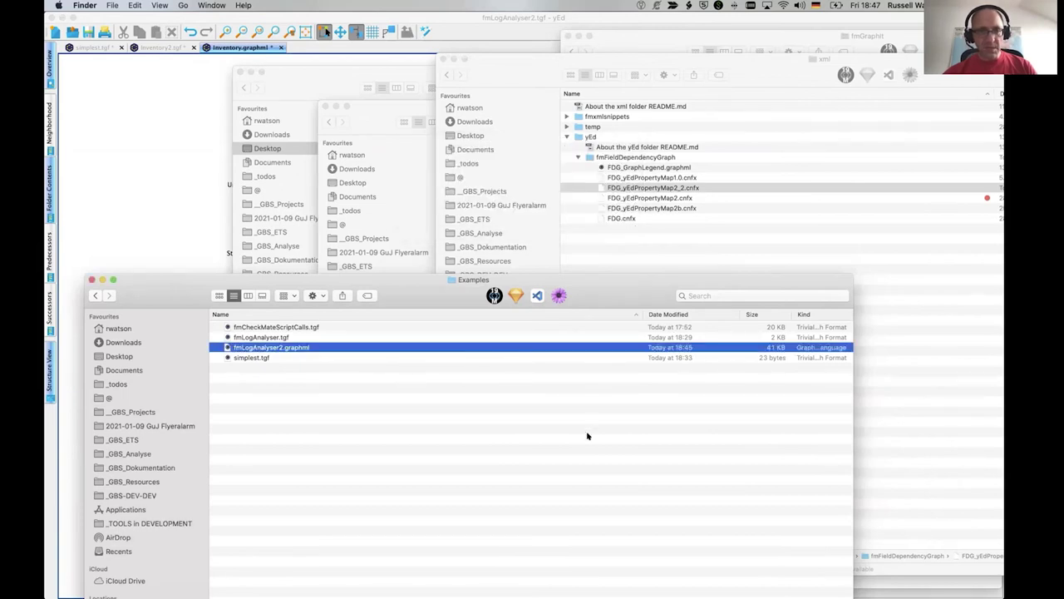
{"action": "double_click", "coordinate": [305, 350]}
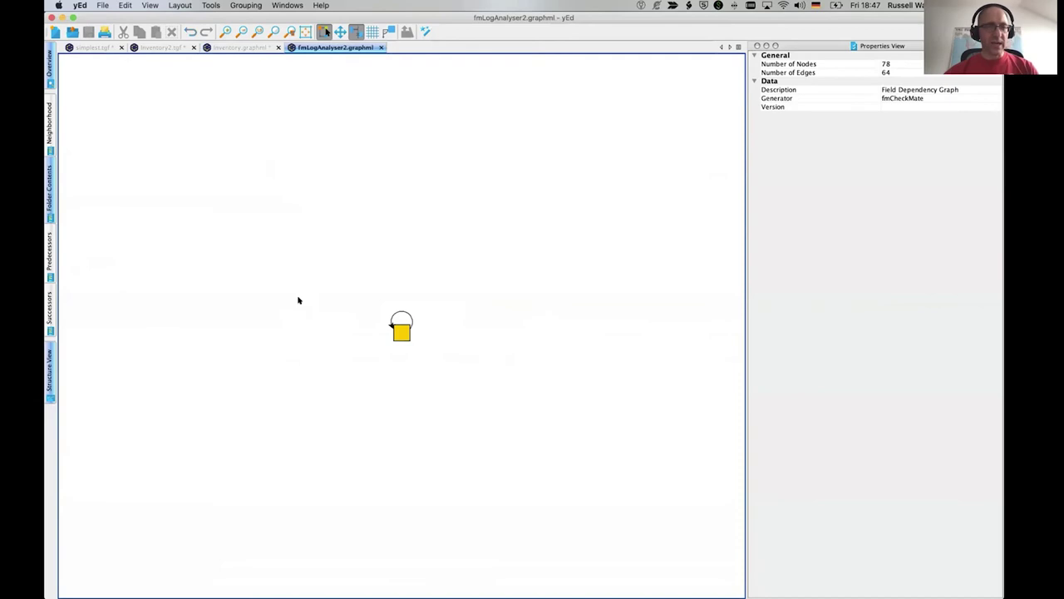
Apply the FDG:Template=Default and FDG:Color=NodeType configurations to the fmLogAnalyser2.graphml graph with the Properties Mapper
{"action": "left_click", "coordinate": [148, 5]}
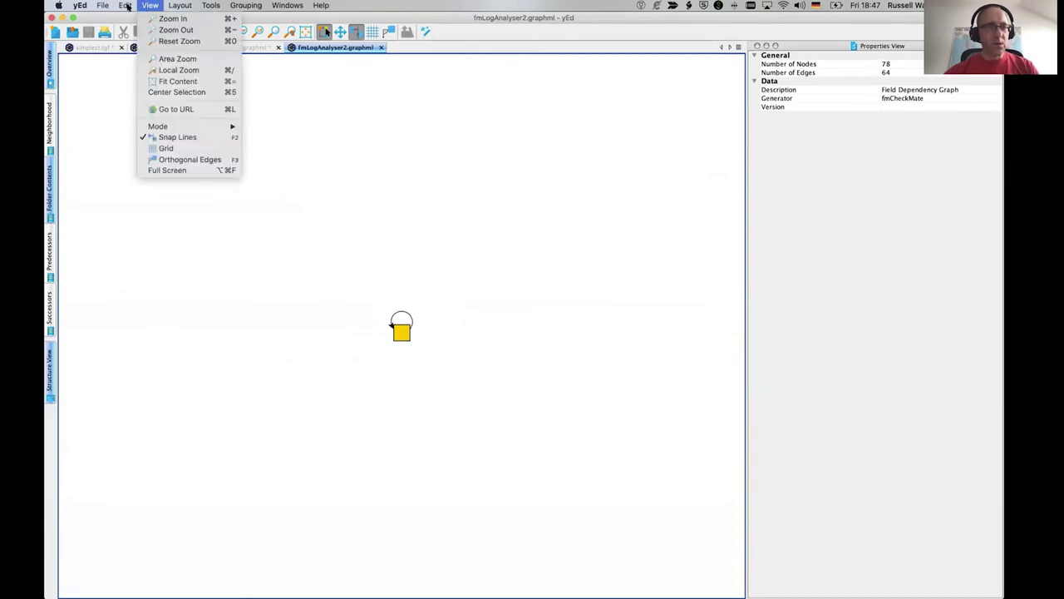
{"action": "mouse_move", "coordinate": [125, 5]}
{"action": "left_click", "coordinate": [144, 306]}
{"action": "left_click", "coordinate": [374, 199]}
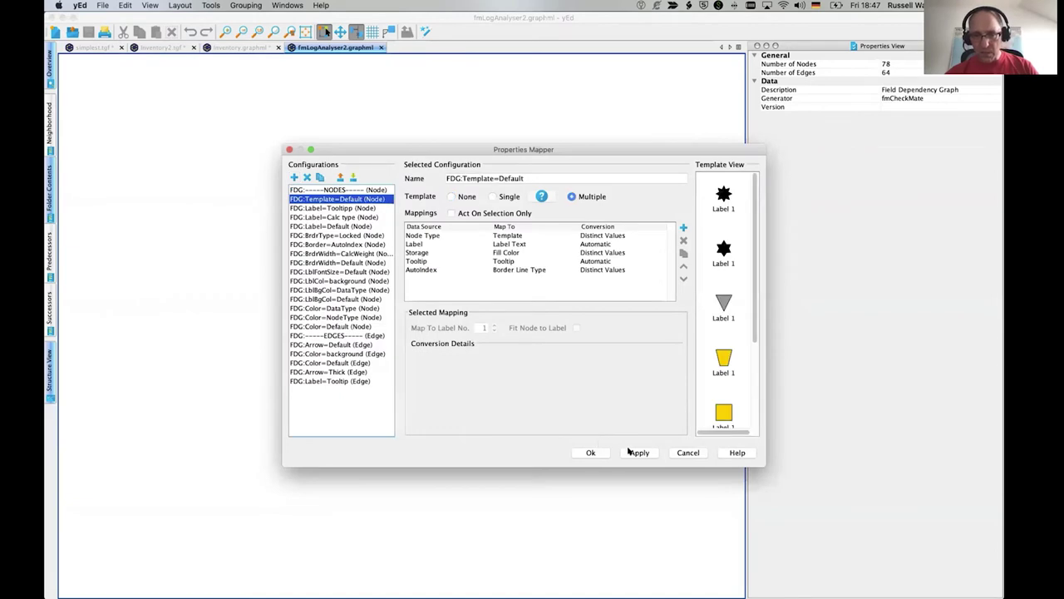
{"action": "left_click", "coordinate": [630, 451]}
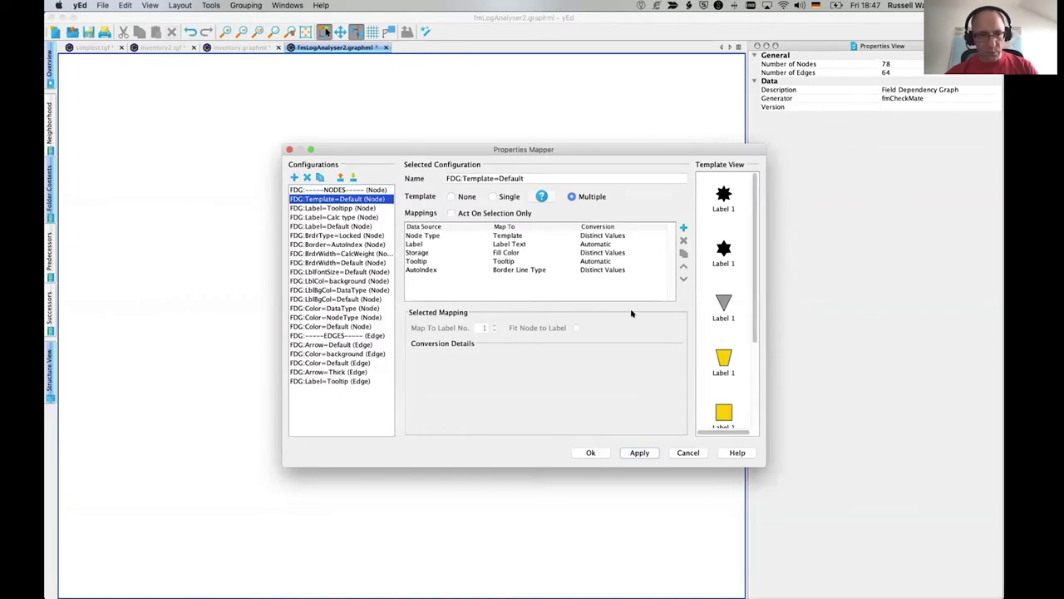
{"action": "left_click", "coordinate": [336, 318]}
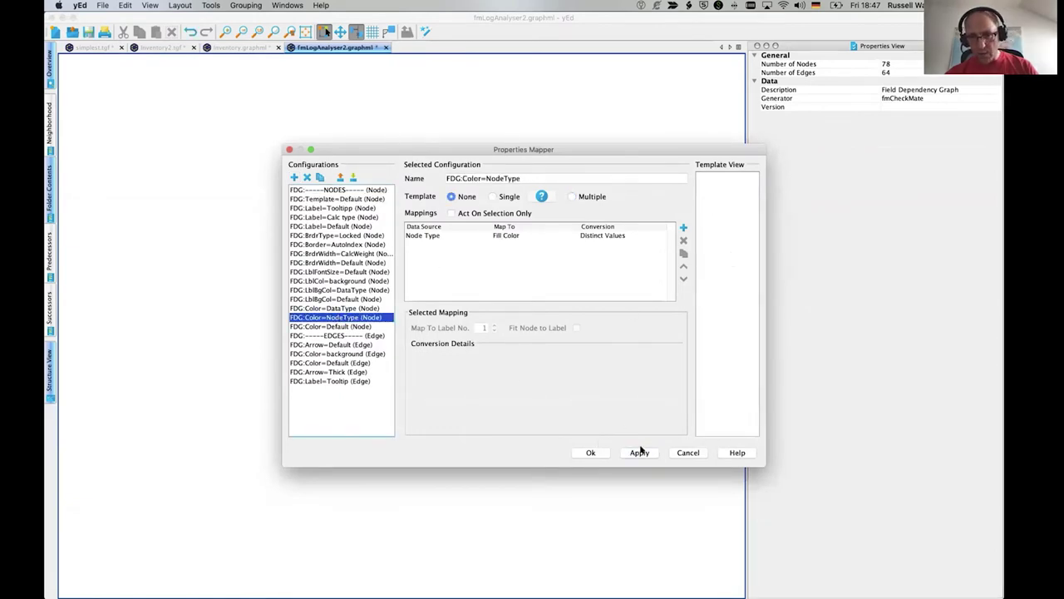
{"action": "left_click", "coordinate": [593, 453]}
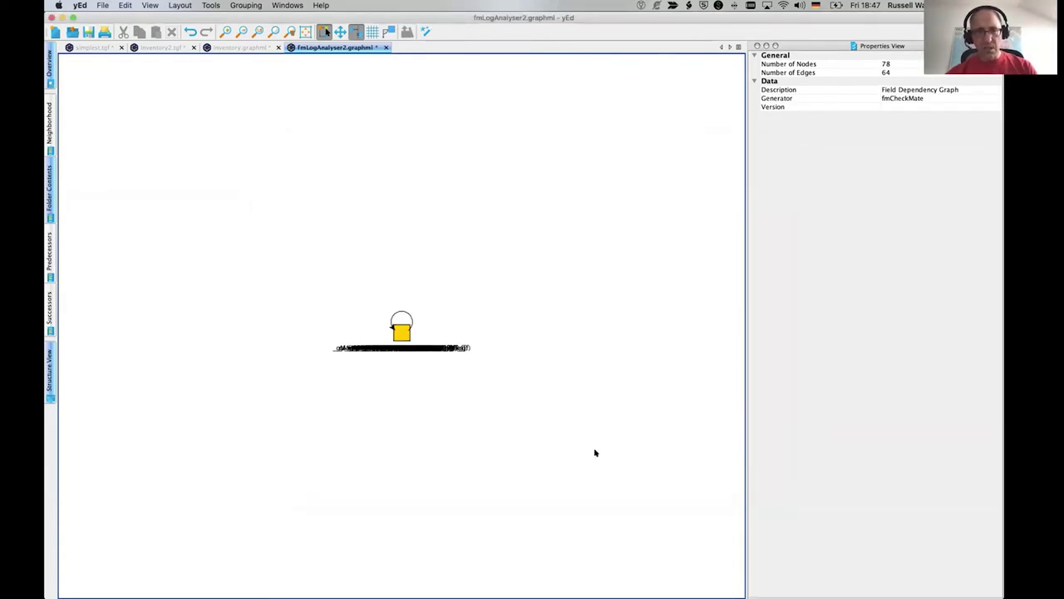
Arrange the stacked nodes of the fmLogAnalyser2.graphml graph with the Hierarchical layout, using its existing settings
{"action": "left_click", "coordinate": [151, 5]}
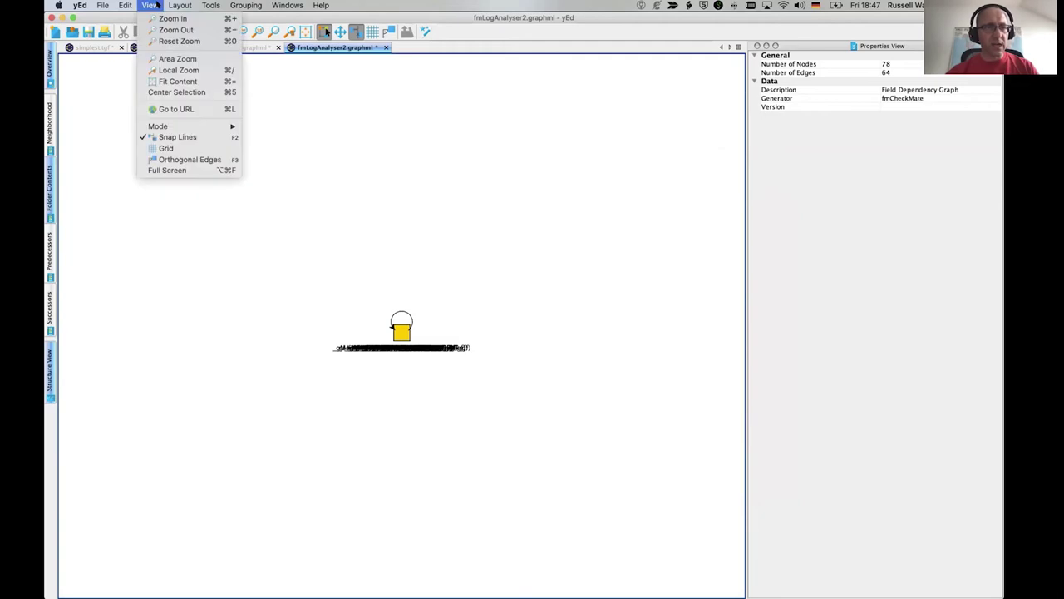
{"action": "left_click", "coordinate": [180, 18]}
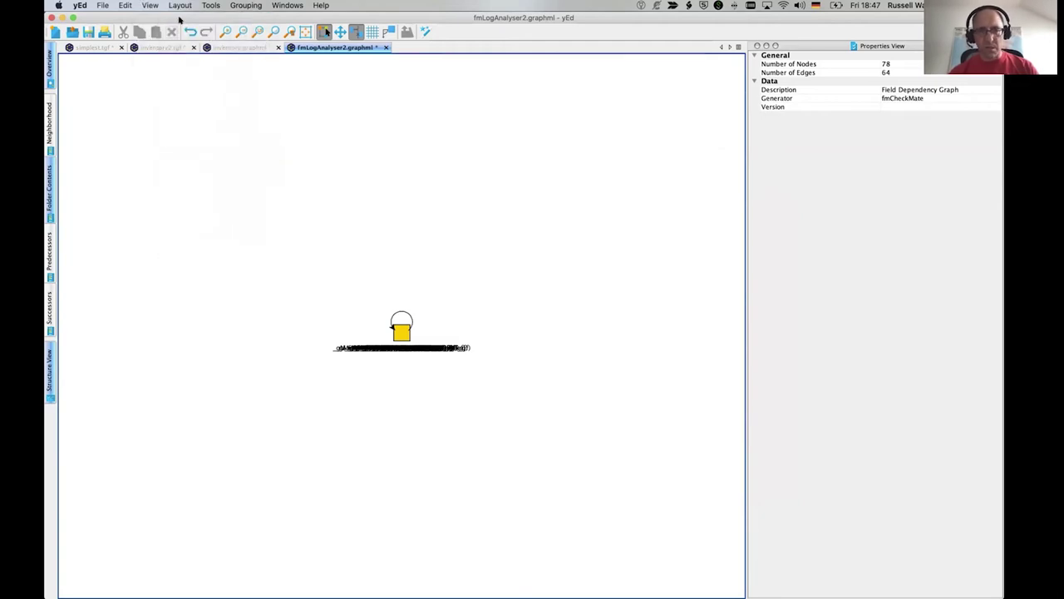
{"action": "key", "text": "Return"}
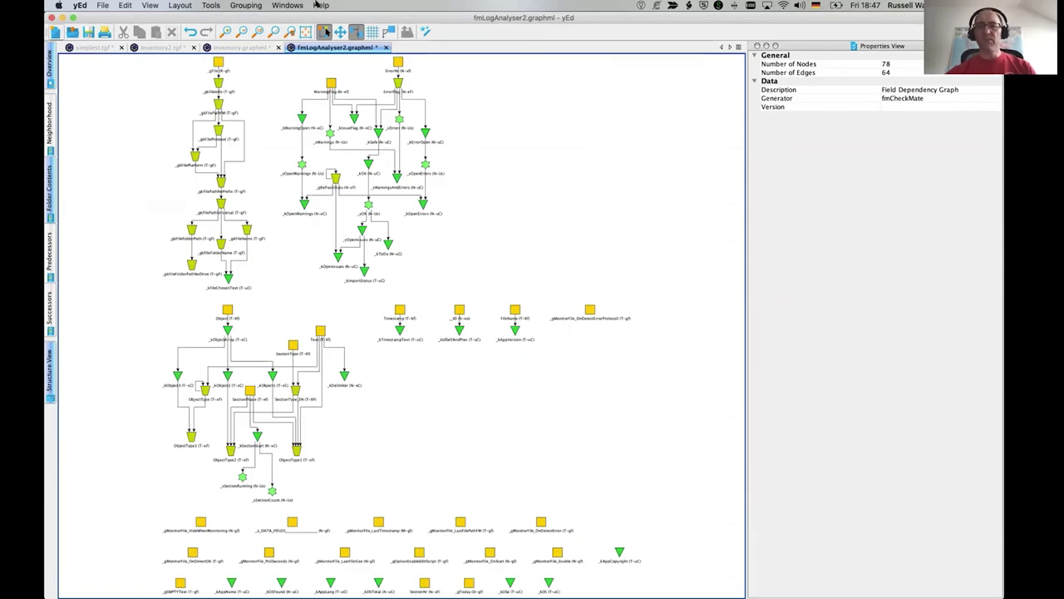
Close the Properties View and delete the three rows of unconnected field nodes below the dependency trees
{"action": "left_click", "coordinate": [756, 46]}
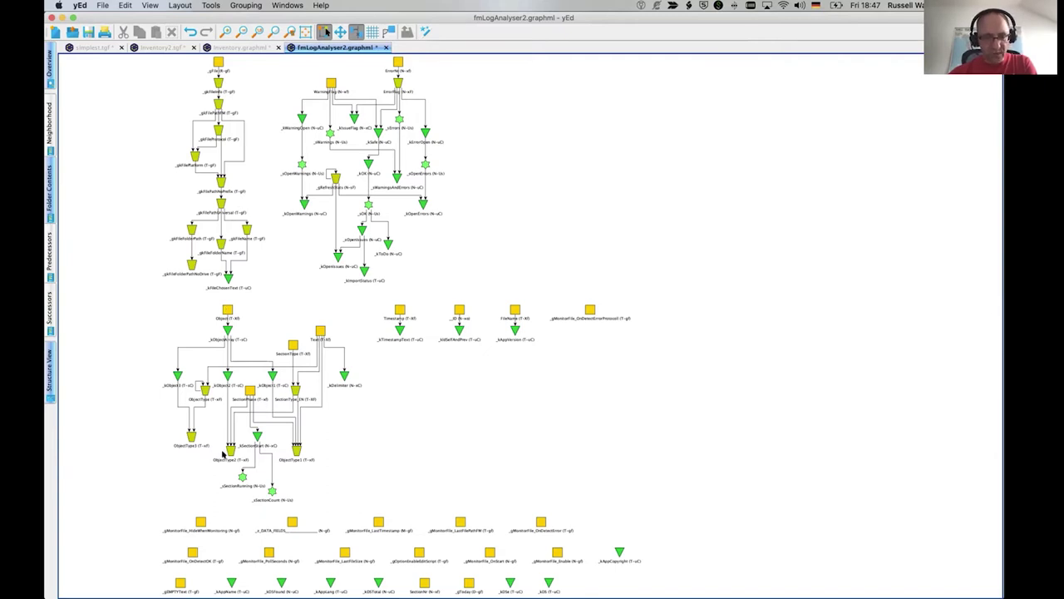
{"action": "left_click_drag", "start_coordinate": [130, 511], "coordinate": [657, 597]}
{"action": "key", "text": "Delete"}
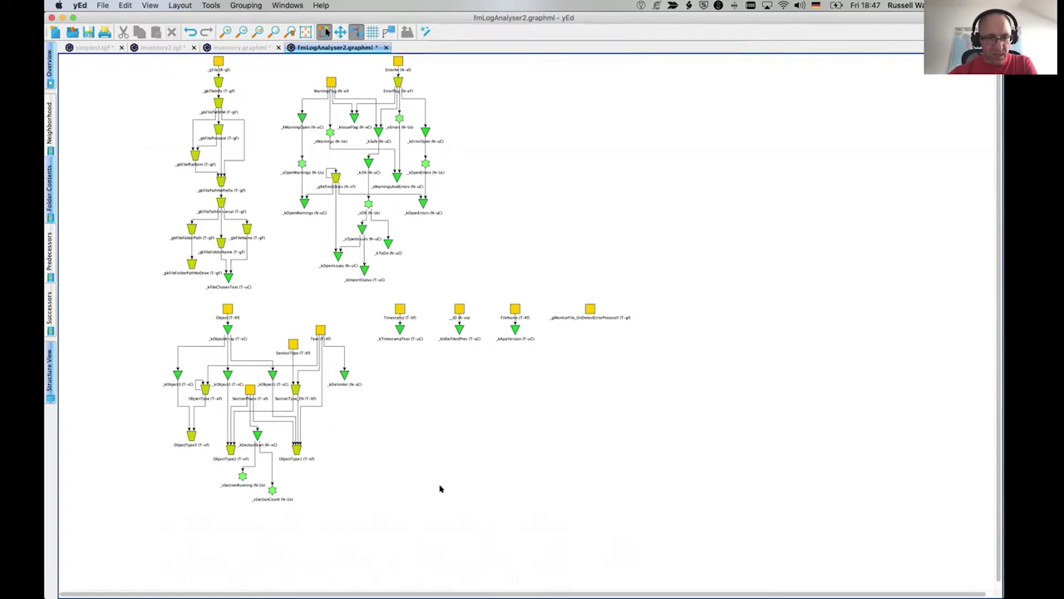
Examine the Object cluster up close, following the dependencies from Object through _kObjectArray to _kObject1, _kObject2 and _kObject3
{"action": "left_click", "coordinate": [273, 31]}
{"action": "left_click_drag", "start_coordinate": [149, 297], "coordinate": [361, 518]}
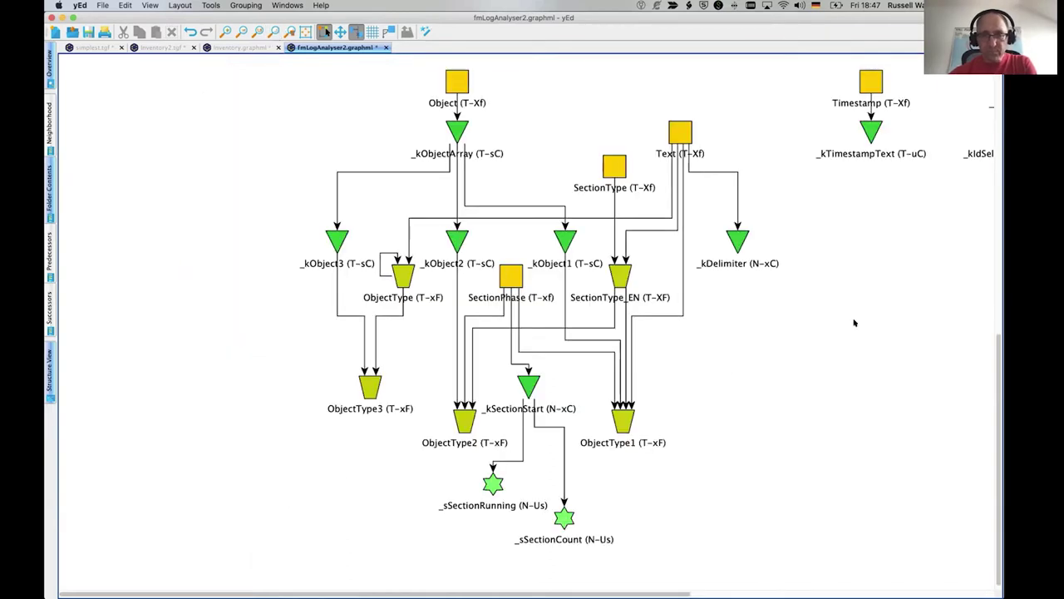
{"action": "left_click", "coordinate": [459, 80]}
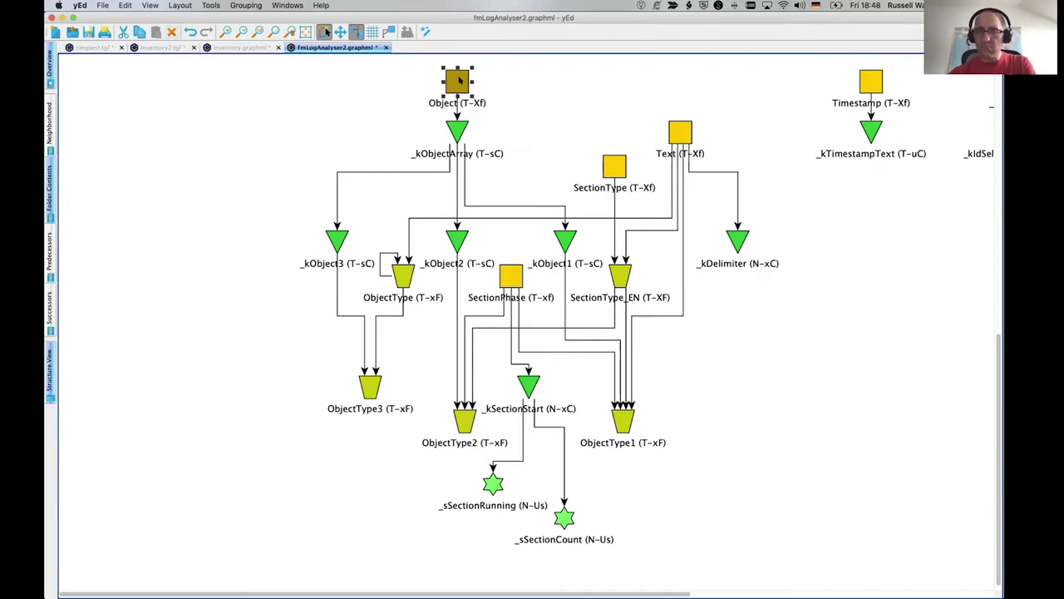
{"action": "left_click", "coordinate": [455, 124]}
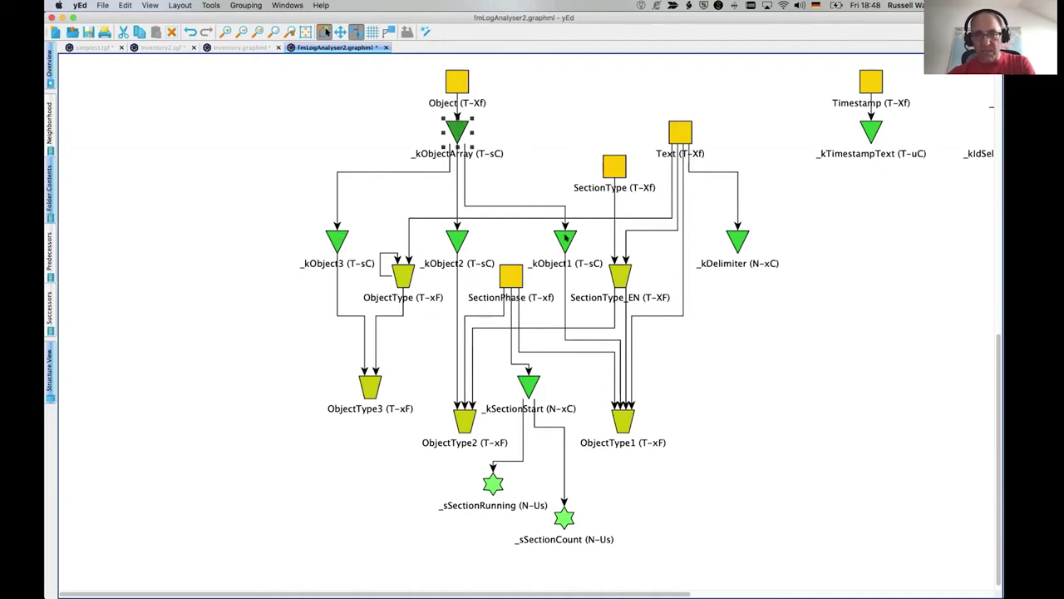
{"action": "left_click", "coordinate": [568, 239]}
{"action": "left_click", "coordinate": [456, 239]}
{"action": "left_click", "coordinate": [334, 239]}
Switch to FileMaker Pro and open fmLogAnalyser from the fmWorkMate tool list
{"action": "key", "text": "super+Tab"}
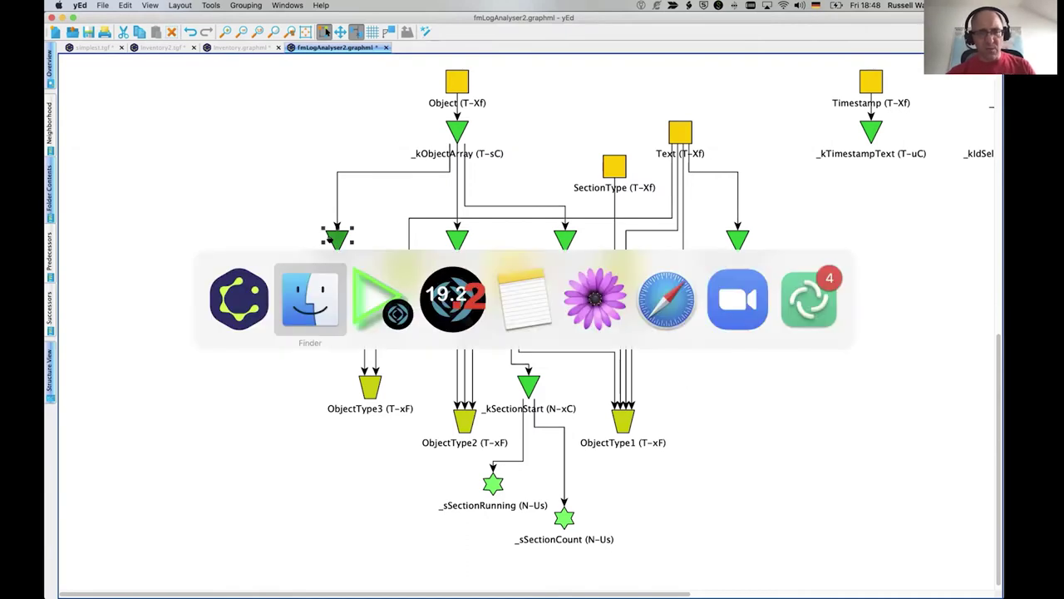
{"action": "key", "text": "super+Tab"}
{"action": "left_click", "coordinate": [155, 5]}
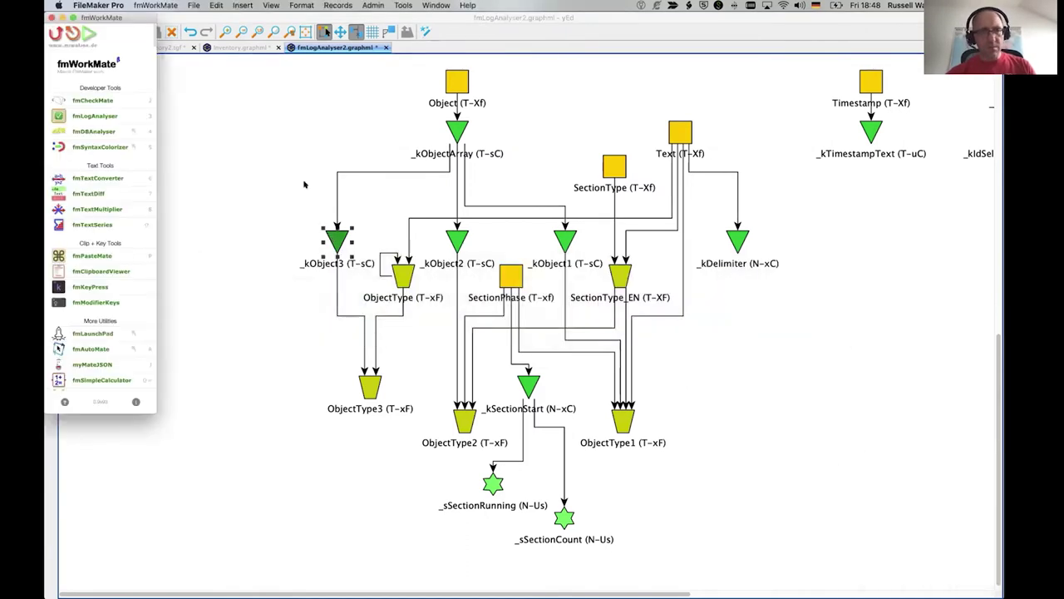
{"action": "left_click", "coordinate": [97, 117]}
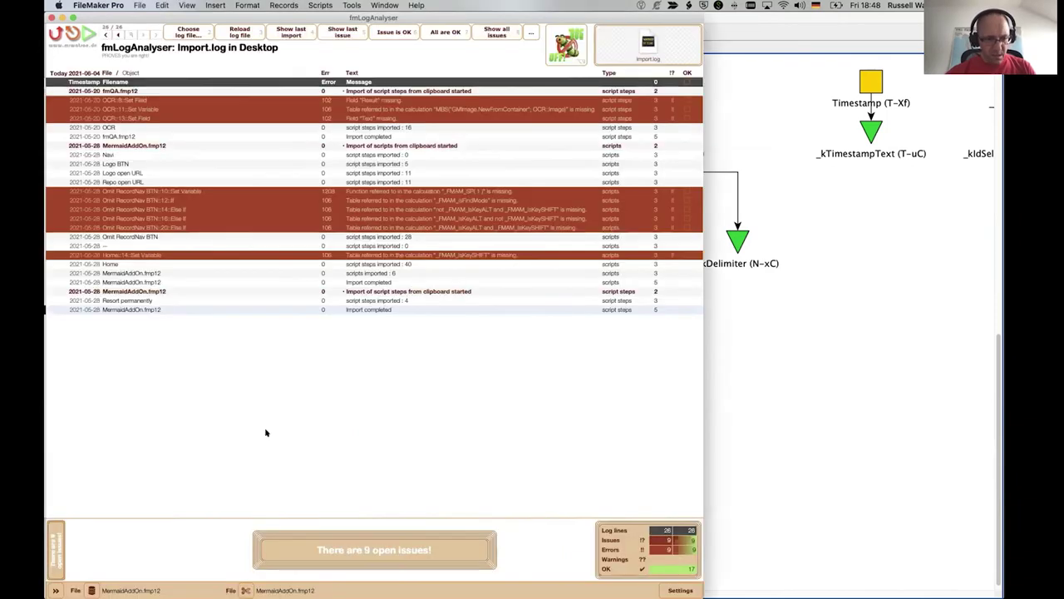
Examine how the object fields in the fmLogAnalyser footer change between the MermaidAddOn.fmp12 import lines and the Omit RecordNav BTN error lines
{"action": "left_click", "coordinate": [158, 589]}
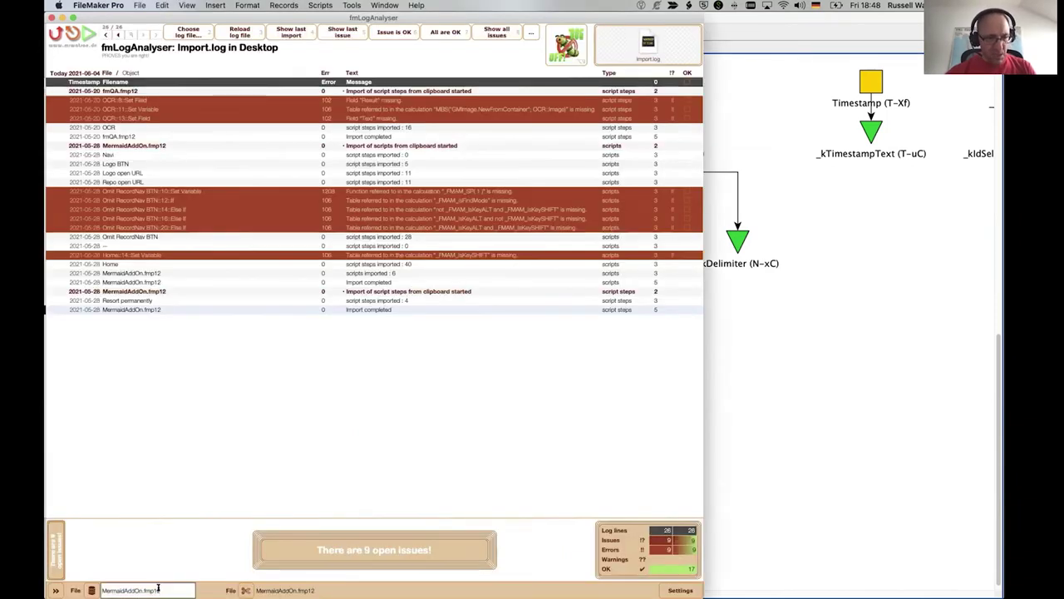
{"action": "left_click", "coordinate": [304, 589]}
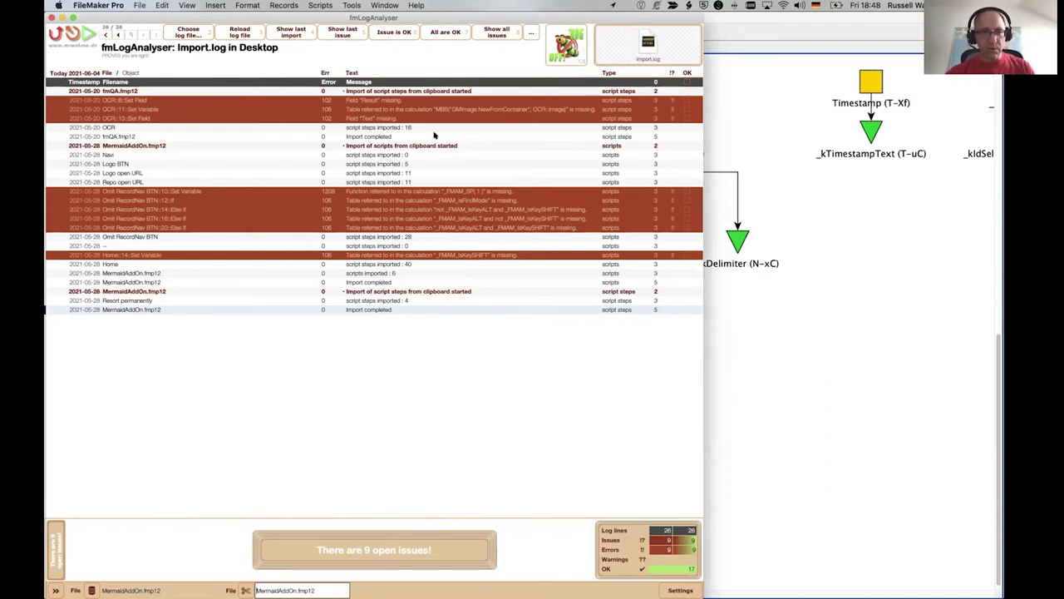
{"action": "left_click", "coordinate": [432, 173]}
{"action": "key", "text": "Down"}
{"action": "key", "text": "Down"}
{"action": "key", "text": "Down"}
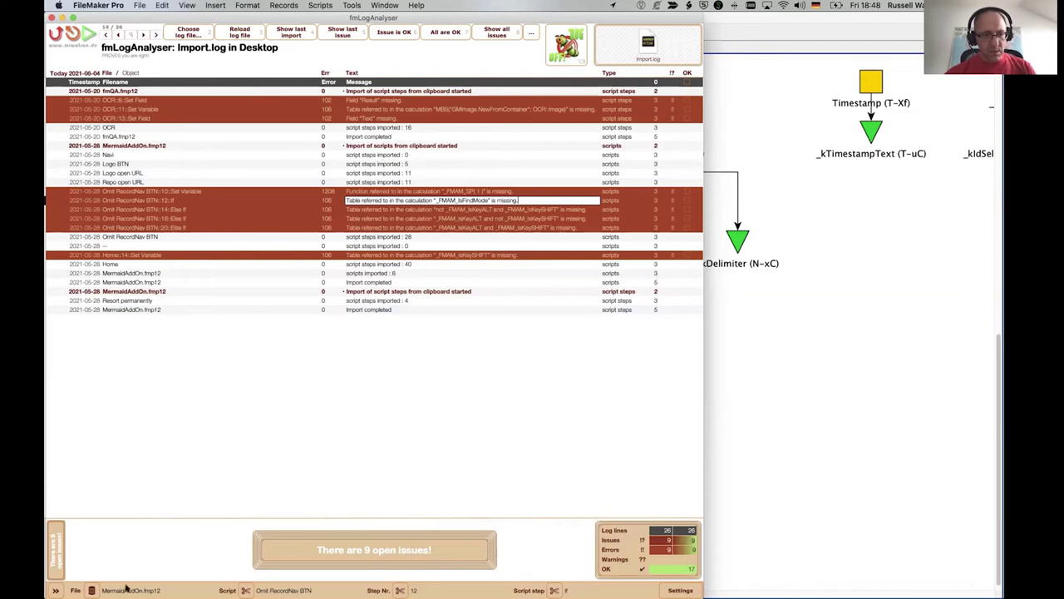
{"action": "left_click", "coordinate": [525, 350]}
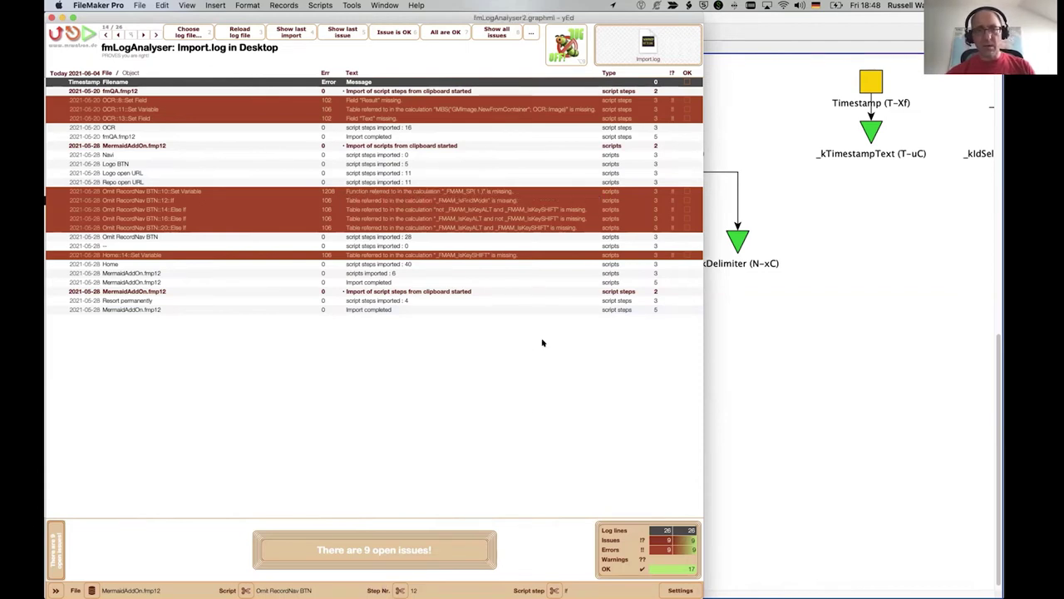
Switch back to yEd and examine the self-referencing ObjectType node and the SectionPhase node in the dependency graph
{"action": "key", "text": "super+Tab"}
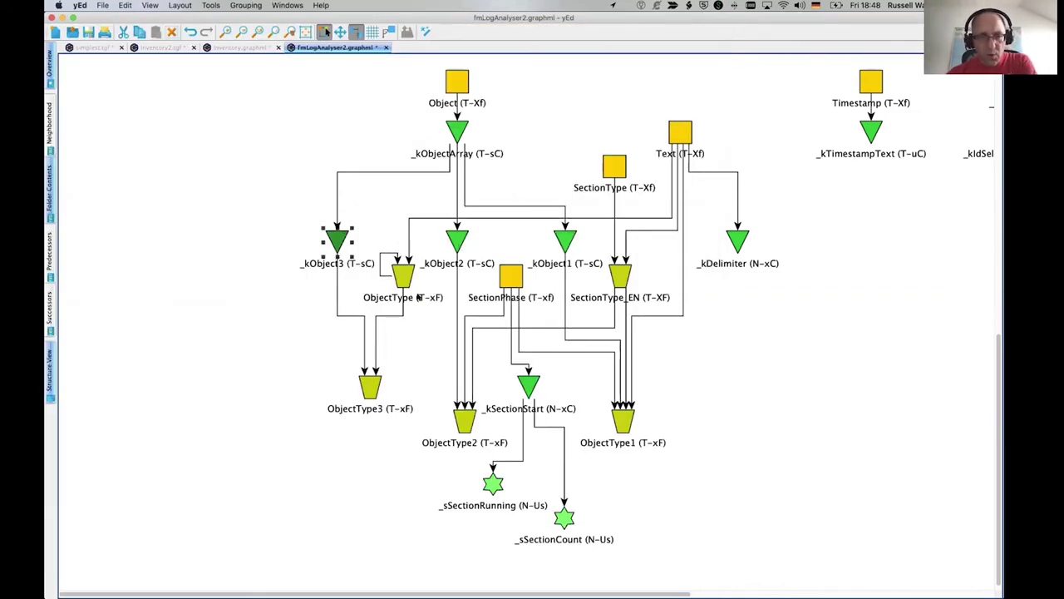
{"action": "left_click", "coordinate": [402, 283]}
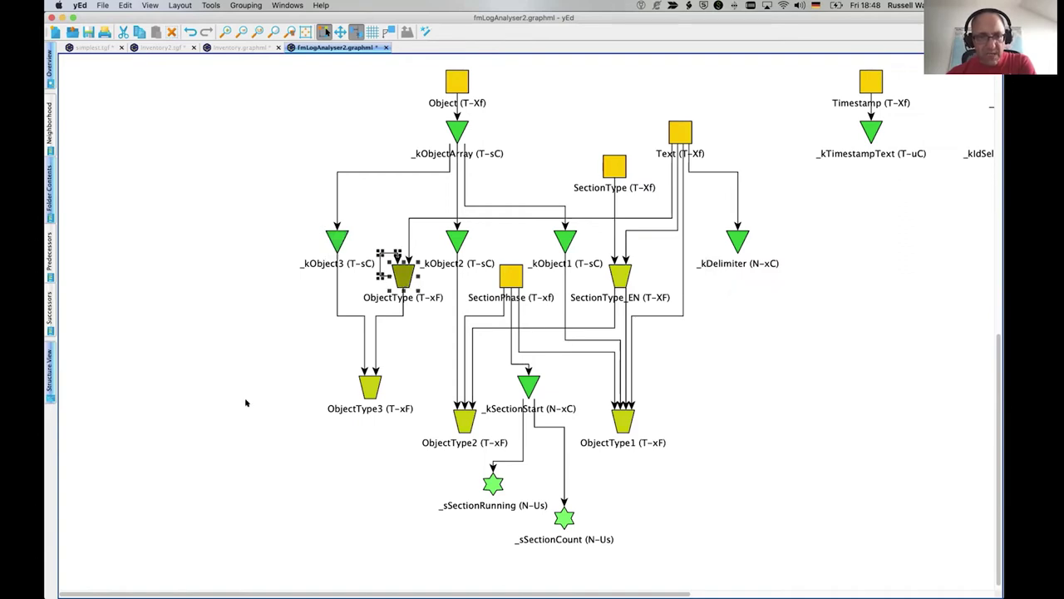
{"action": "left_click", "coordinate": [317, 340]}
{"action": "left_click", "coordinate": [401, 273]}
{"action": "left_click", "coordinate": [256, 301]}
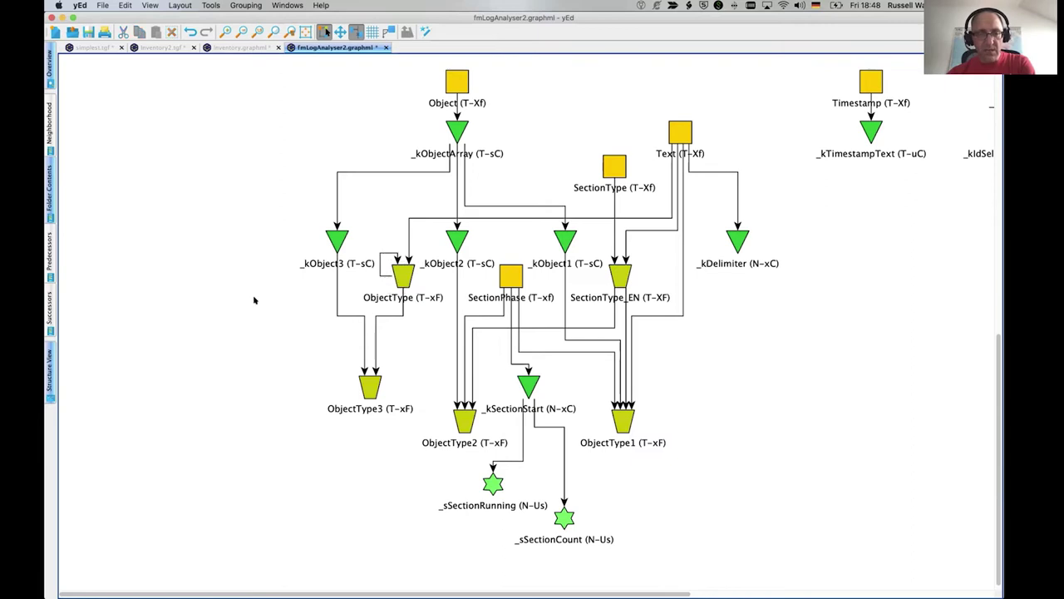
{"action": "left_click_drag", "start_coordinate": [401, 274], "coordinate": [404, 279]}
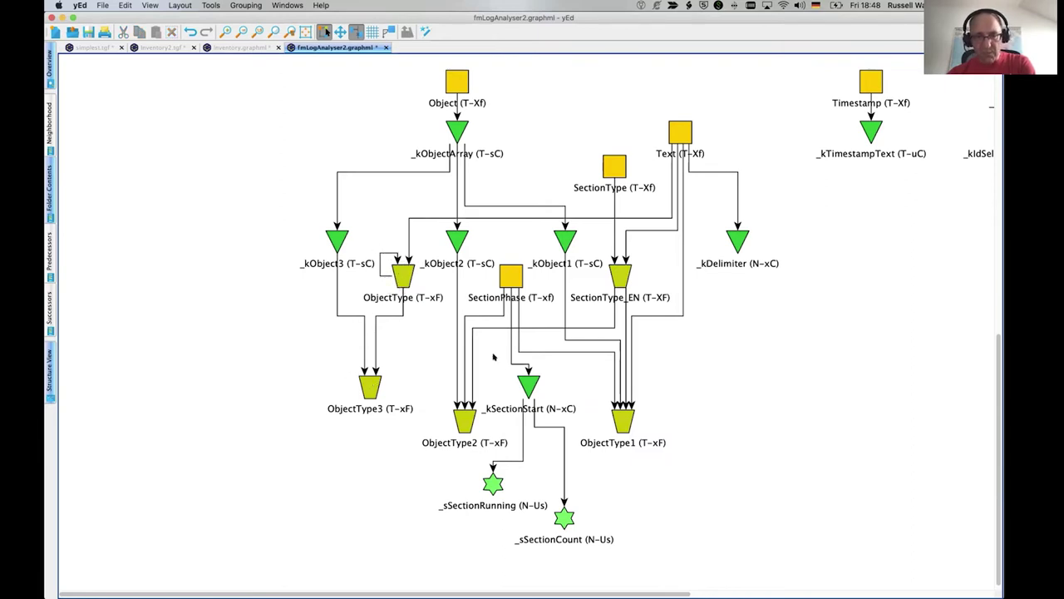
{"action": "left_click", "coordinate": [514, 279]}
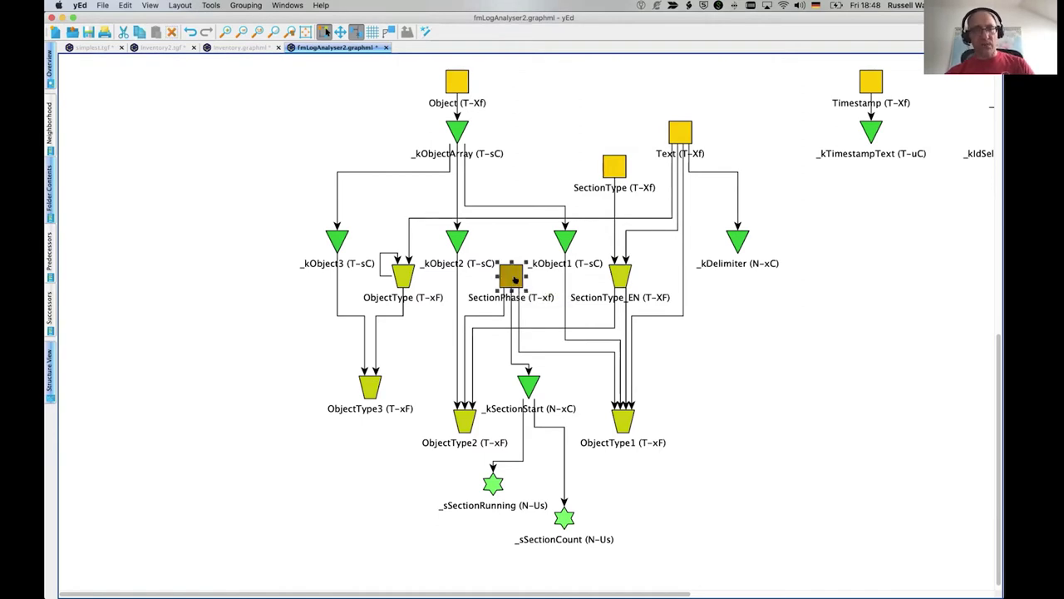
Switch to fmLogAnalyser in FileMaker Pro and examine the phase values of the fmQA.fmp12 import line and its first error line
{"action": "key", "text": "super+Tab"}
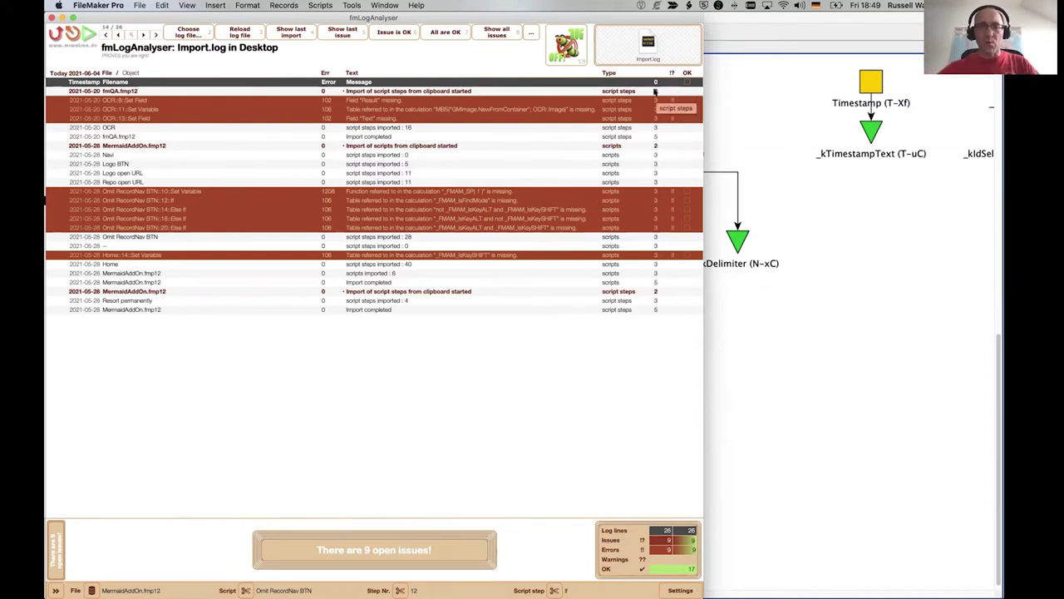
{"action": "left_click", "coordinate": [656, 90]}
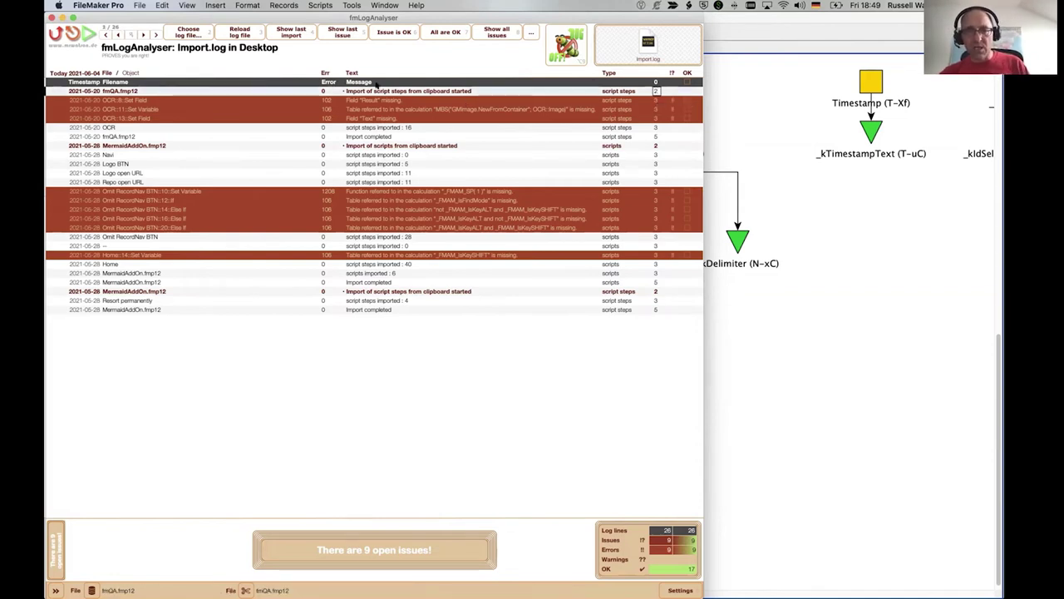
{"action": "left_click", "coordinate": [655, 100]}
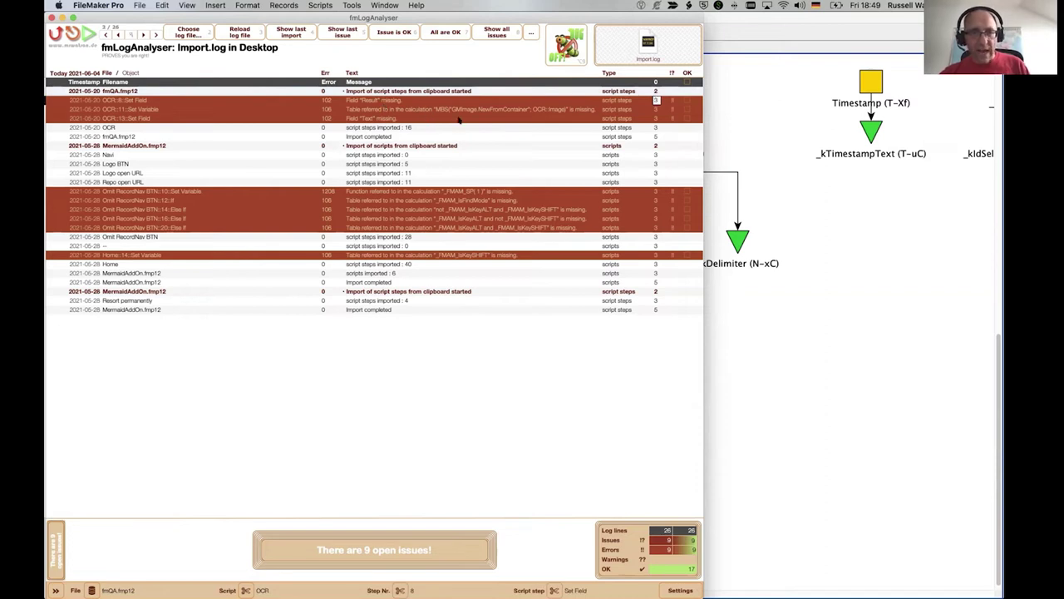
Compare the phase values of the MermaidAddOn.fmp12 scripts import line and the Navi line below it
{"action": "left_click", "coordinate": [656, 145]}
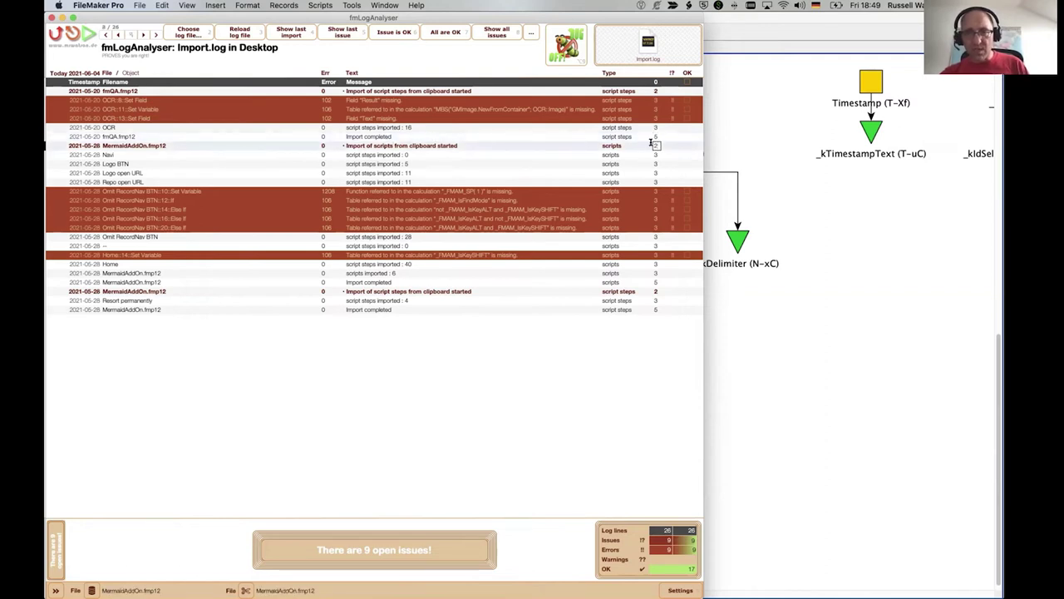
{"action": "left_click", "coordinate": [657, 154]}
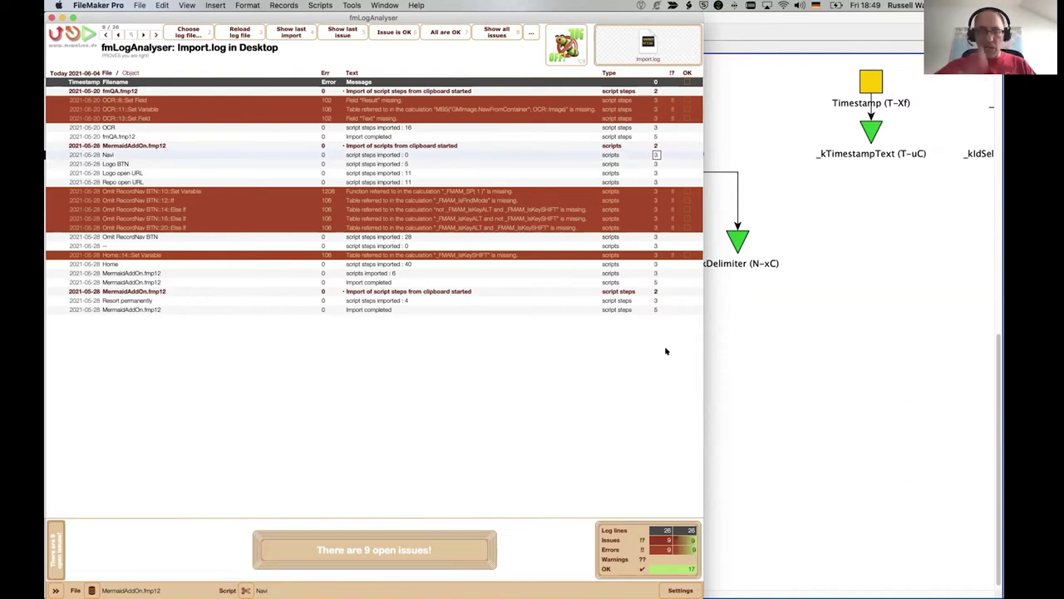
Switch back to yEd and trace SectionPhase through _kSectionStart to the _sSectionRunning and _sSectionCount summary fields
{"action": "key", "text": "super+Tab"}
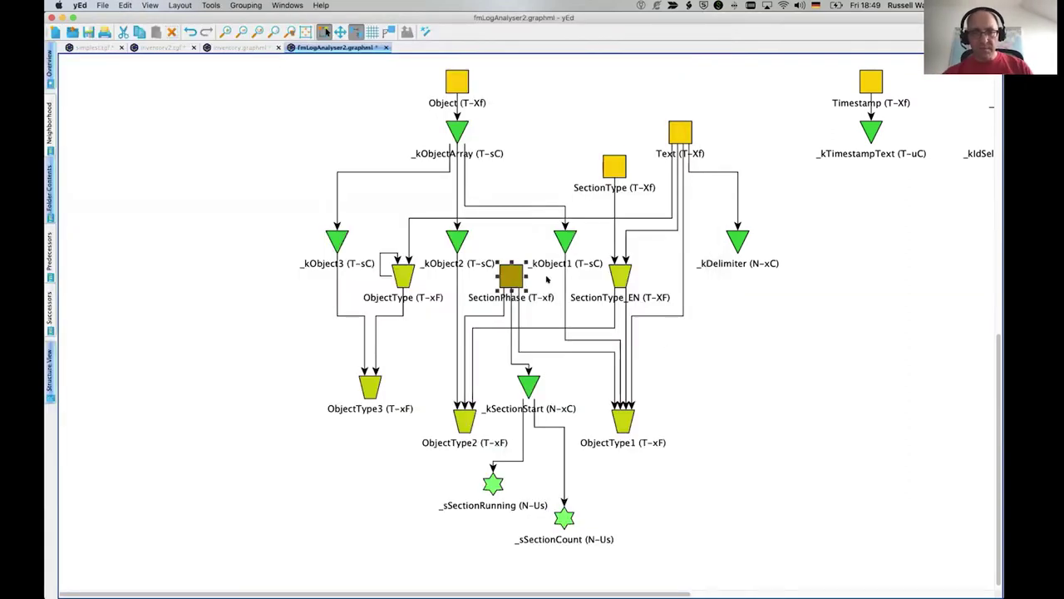
{"action": "left_click", "coordinate": [514, 246]}
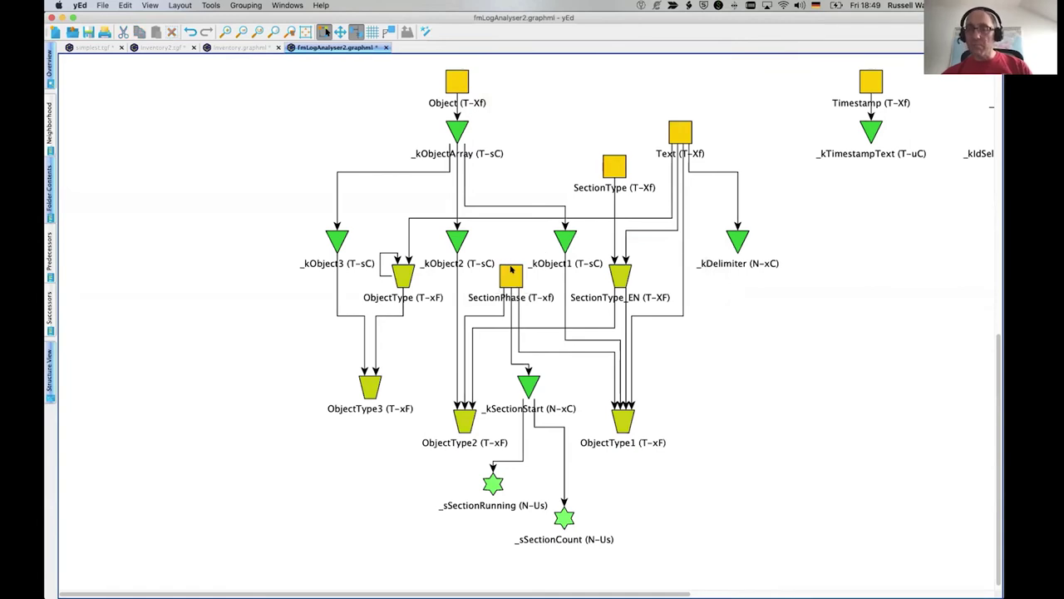
{"action": "left_click", "coordinate": [511, 270]}
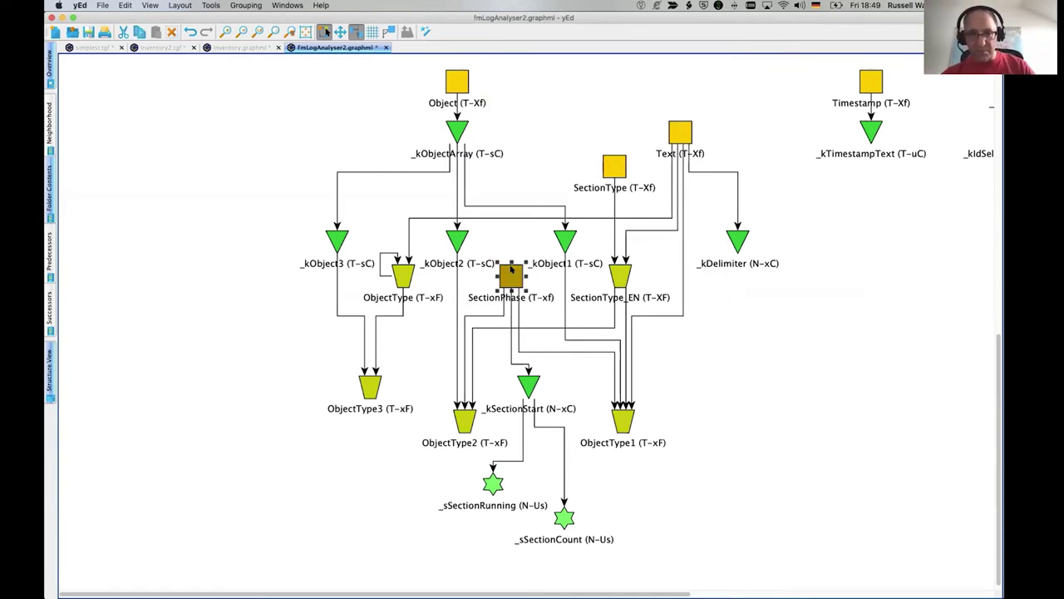
{"action": "left_click", "coordinate": [527, 384]}
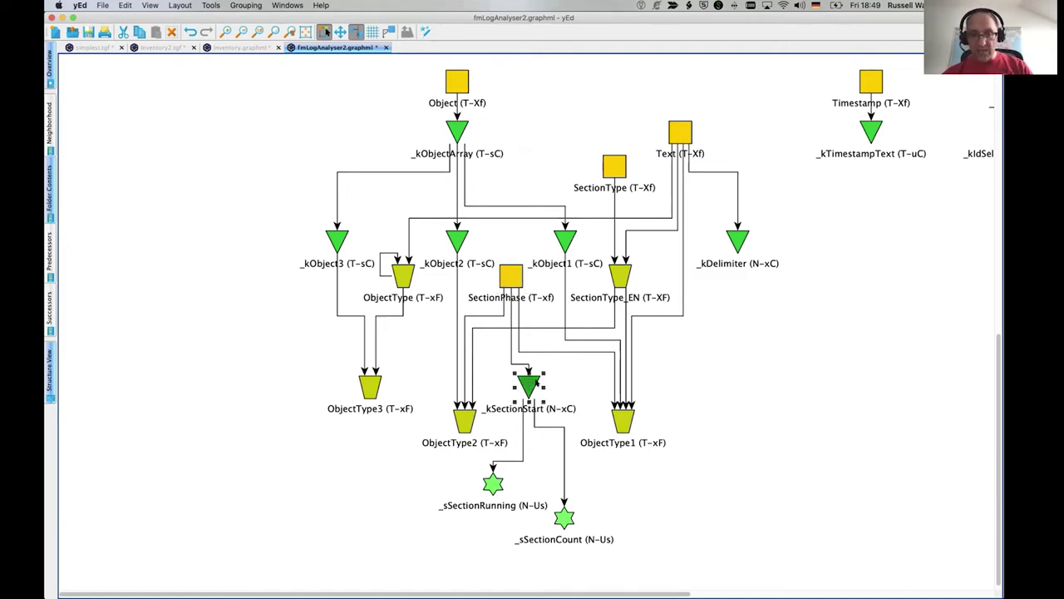
{"action": "left_click", "coordinate": [494, 483]}
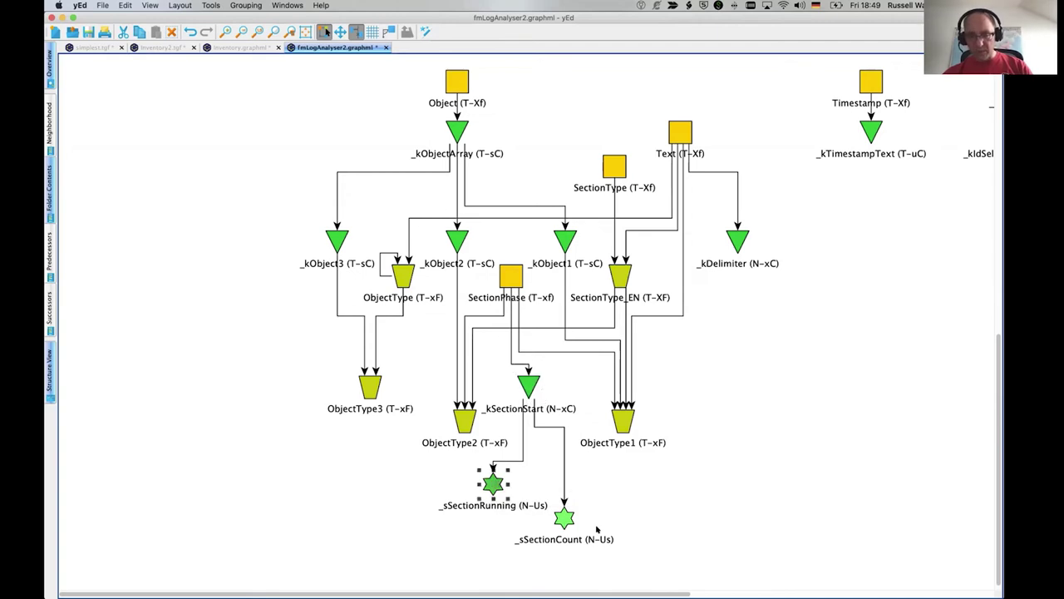
{"action": "left_click", "coordinate": [563, 519]}
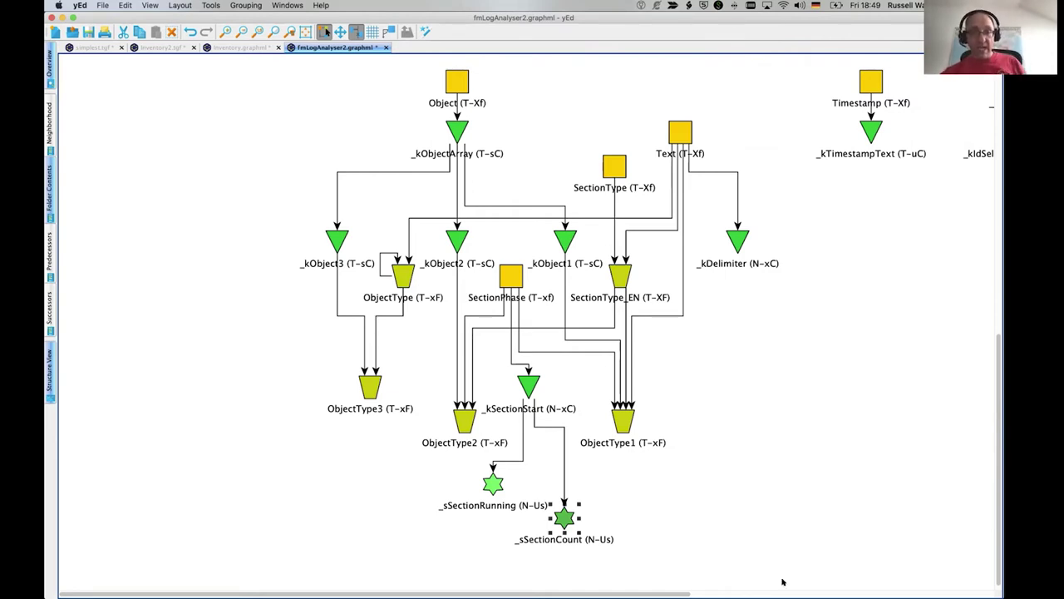
Examine how the ObjectType3 node depends on the self-referencing ObjectType node
{"action": "left_click", "coordinate": [376, 379]}
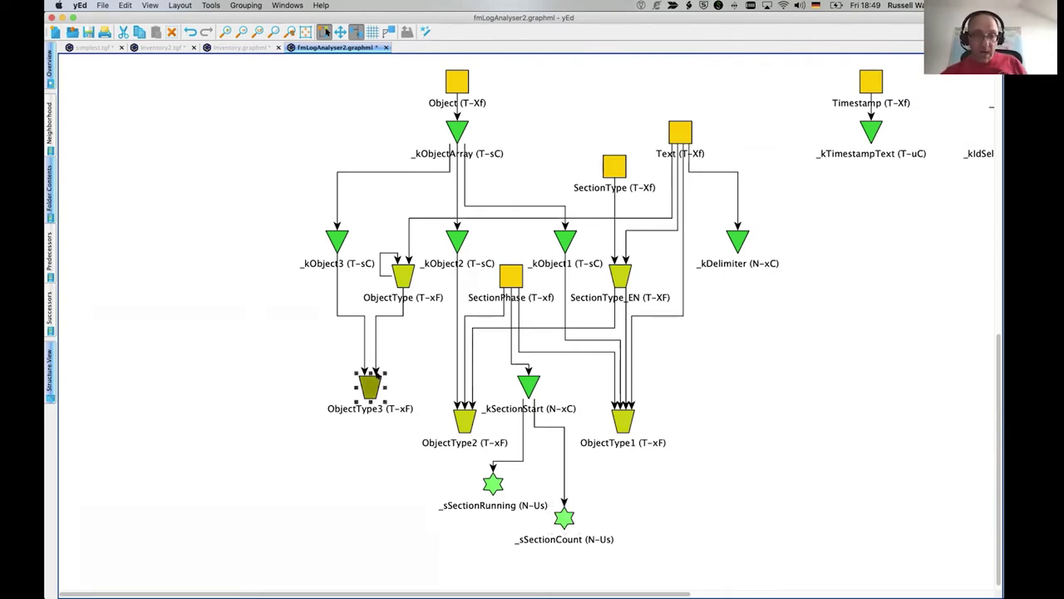
{"action": "left_click", "coordinate": [402, 272]}
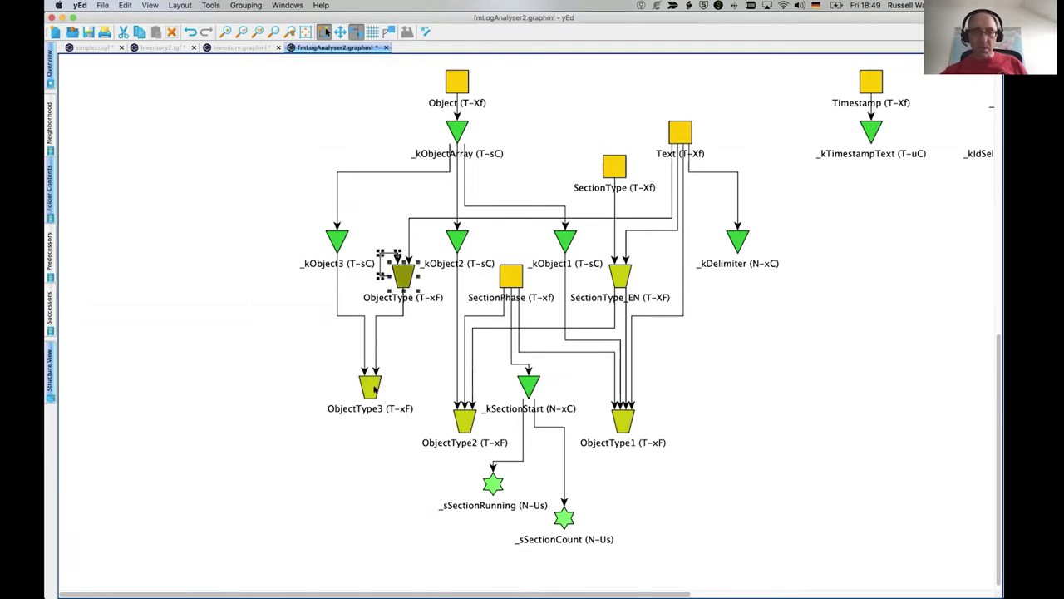
{"action": "left_click", "coordinate": [374, 389]}
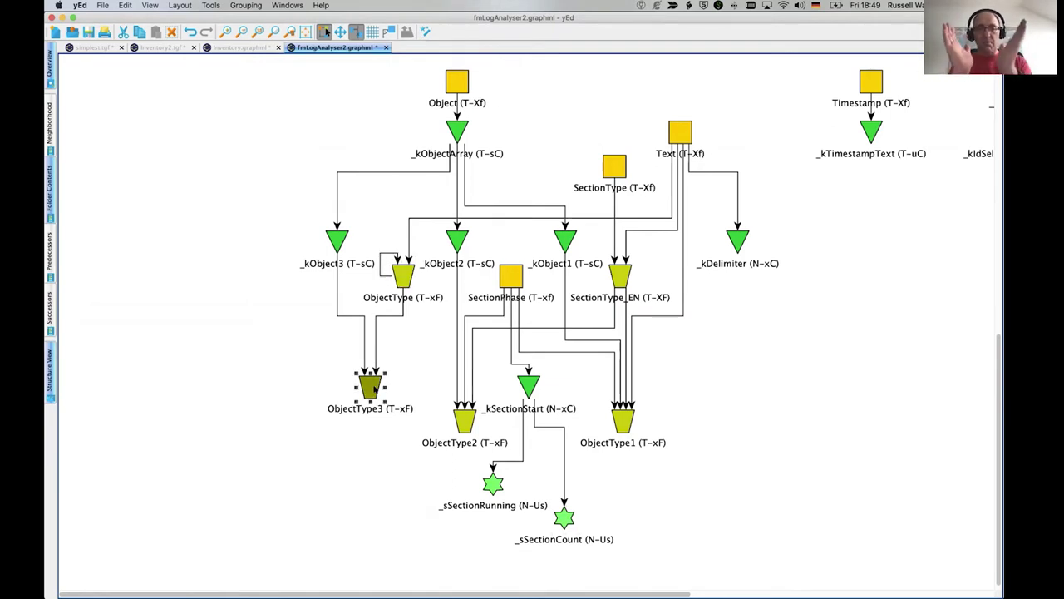
{"action": "left_click", "coordinate": [407, 274]}
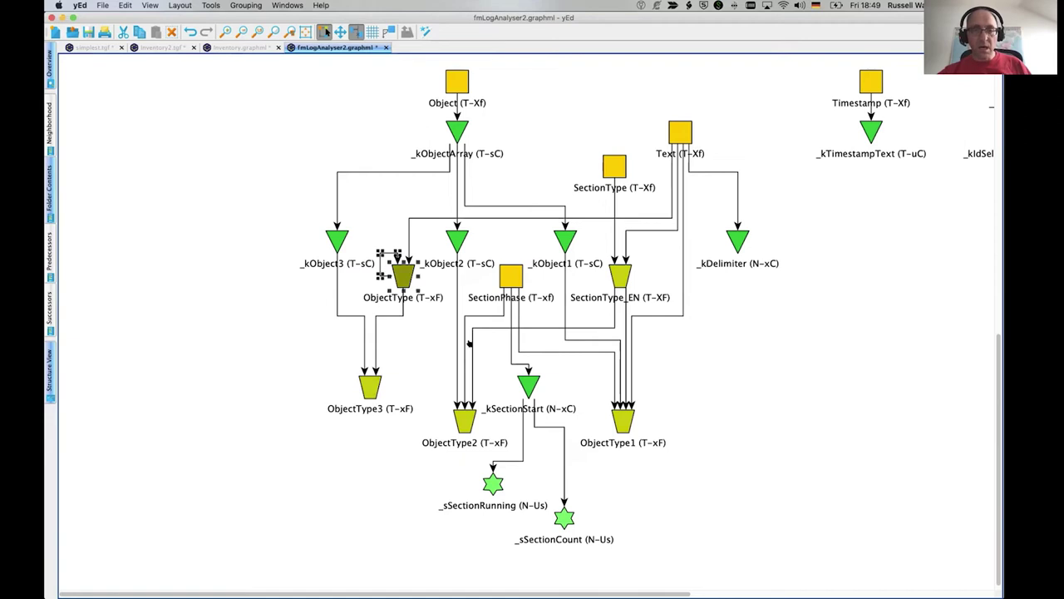
Examine the incoming dependencies of the ObjectType2 node, including the one from SectionType_EN
{"action": "left_click", "coordinate": [468, 419]}
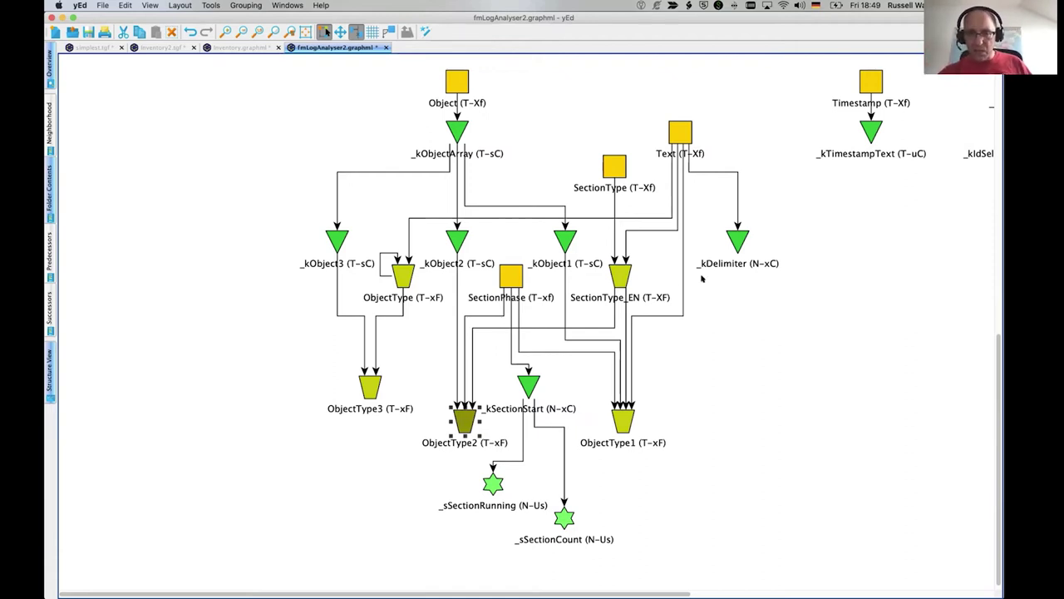
{"action": "left_click", "coordinate": [660, 297]}
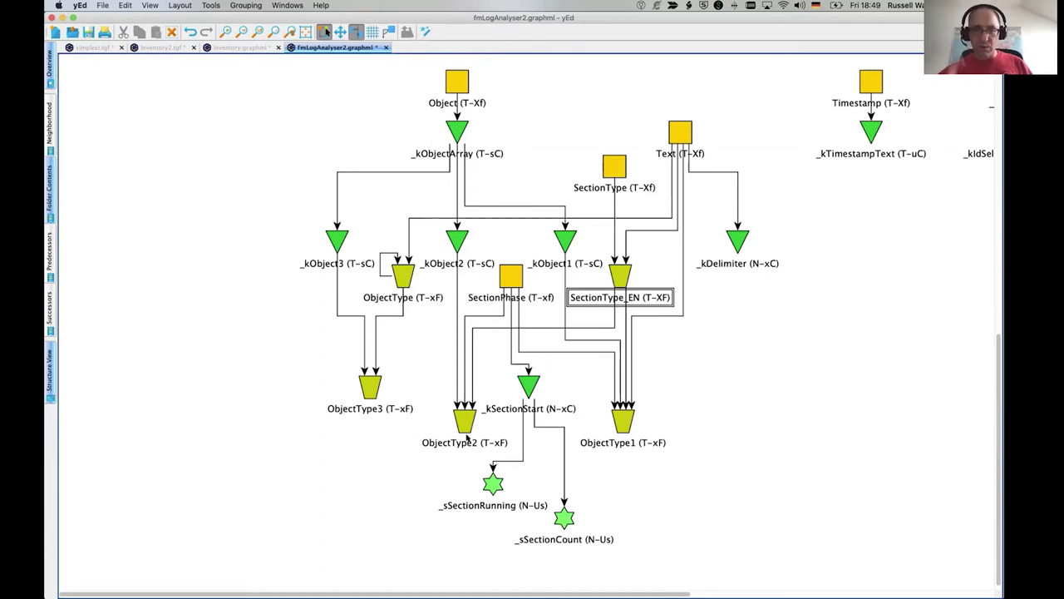
{"action": "left_click", "coordinate": [467, 439]}
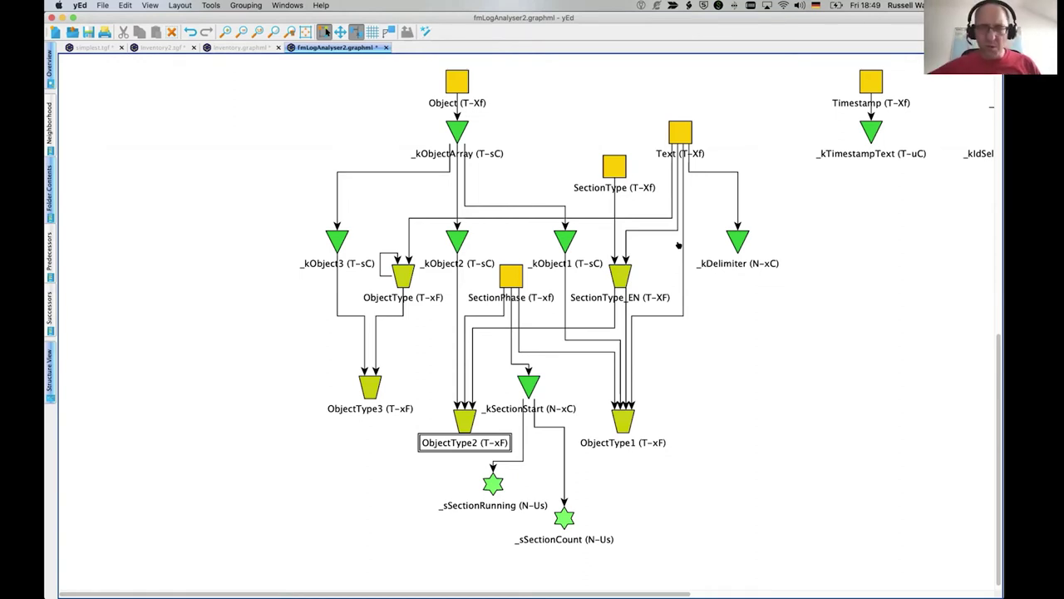
Show the predecessors of ObjectType2 in a maximised Predecessors view and refocus that view on the Object field
{"action": "left_click", "coordinate": [461, 424]}
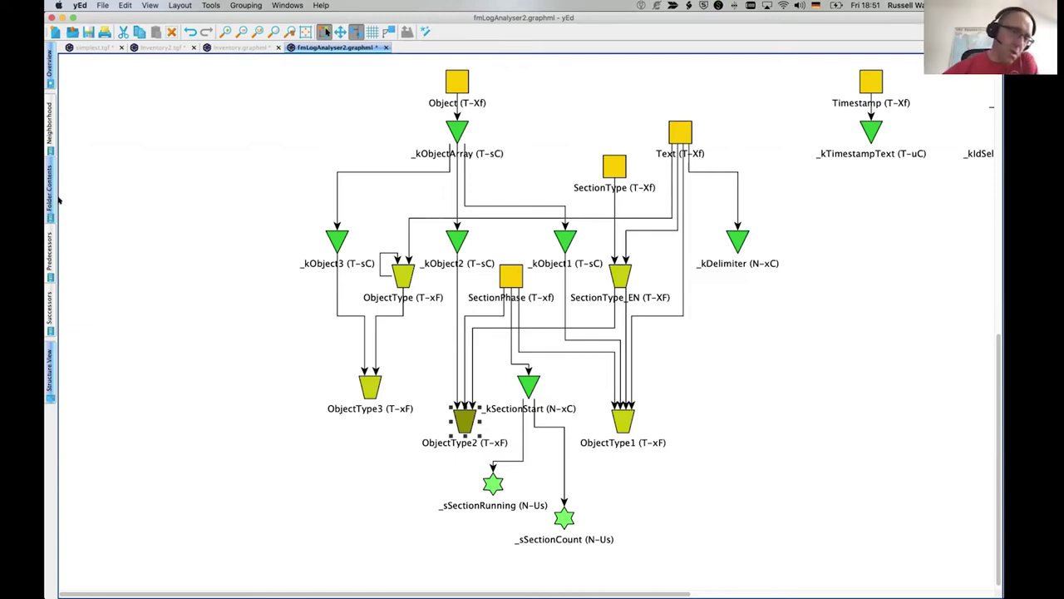
{"action": "left_click", "coordinate": [49, 241]}
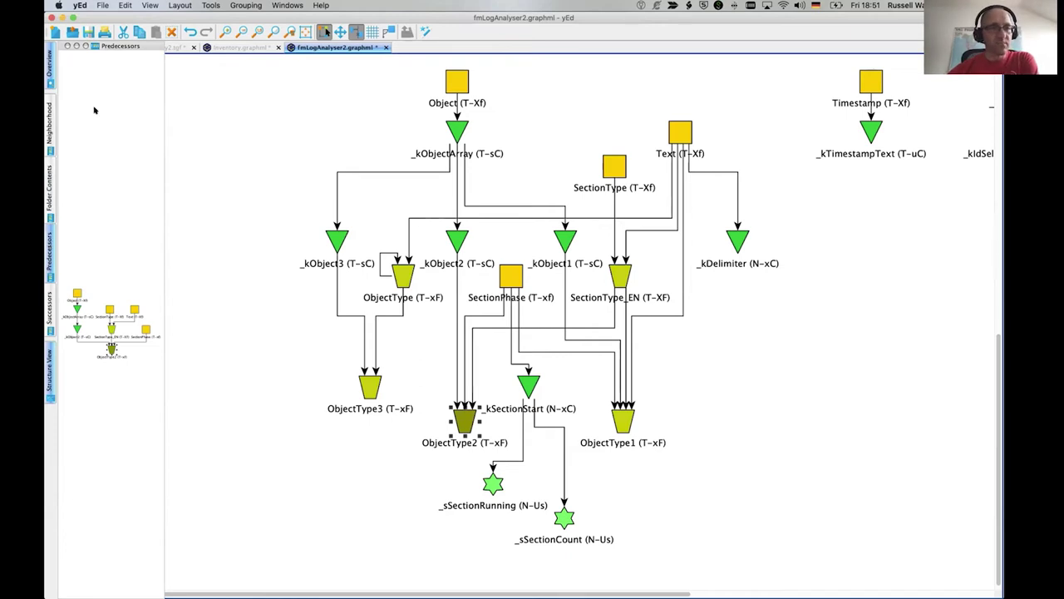
{"action": "left_click", "coordinate": [85, 46]}
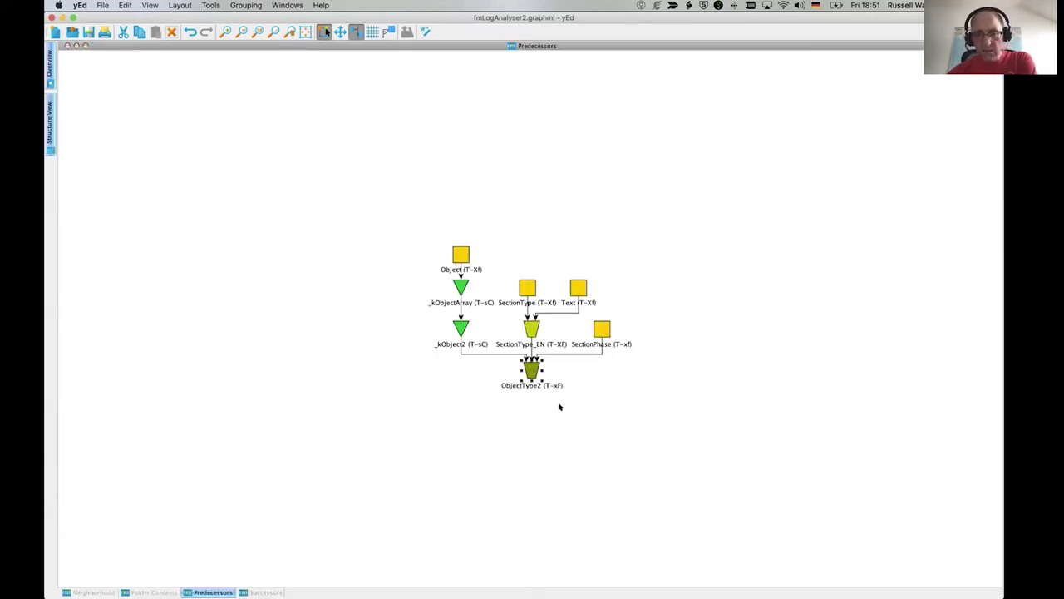
{"action": "left_click", "coordinate": [527, 368]}
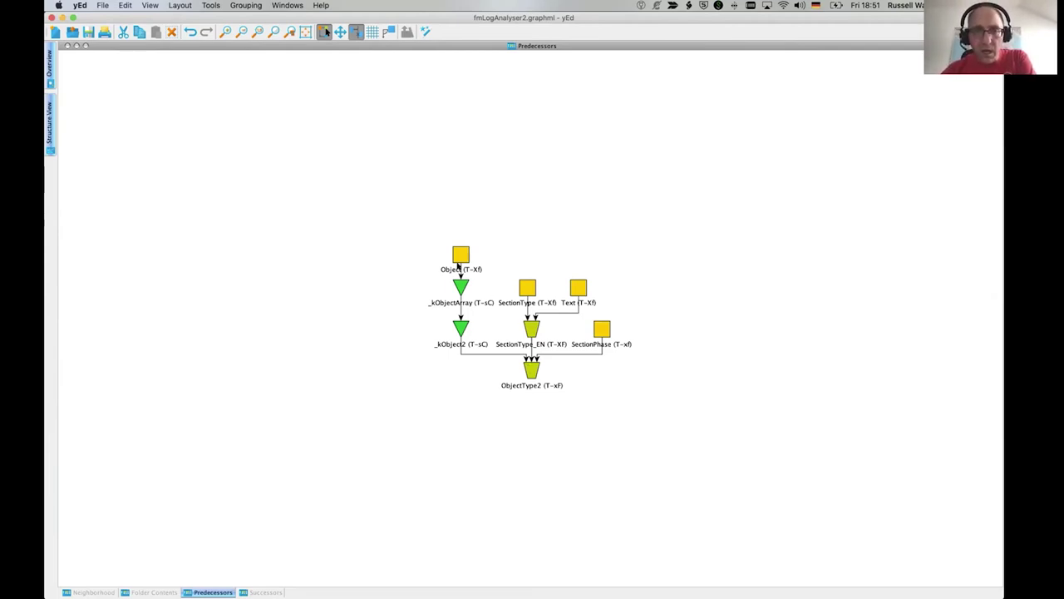
{"action": "left_click", "coordinate": [461, 253]}
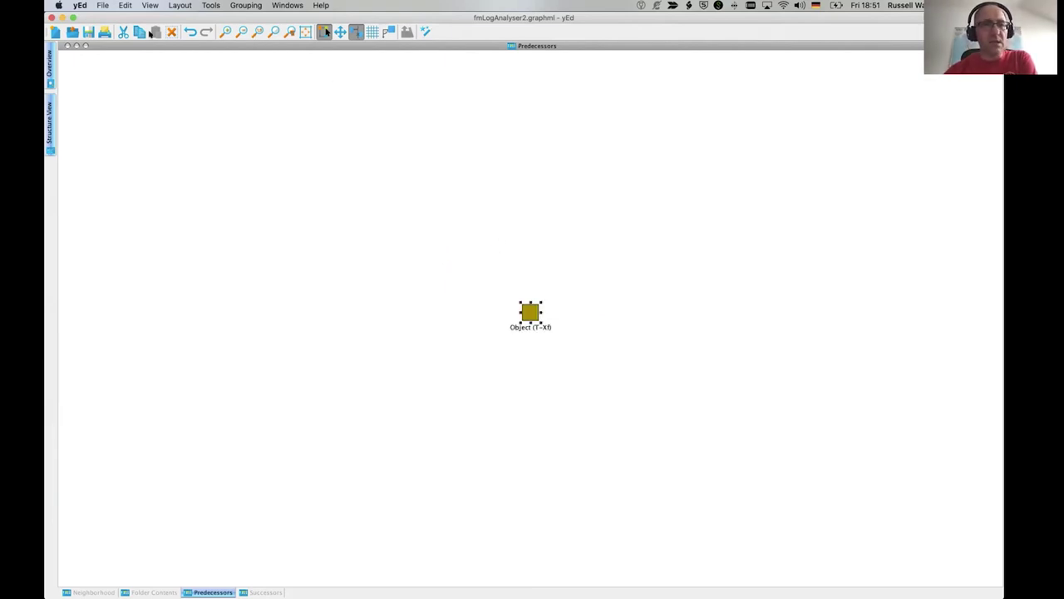
Return to the full graph with the Structure View docked beside it and select ObjectType2 in the field list
{"action": "left_click", "coordinate": [50, 125]}
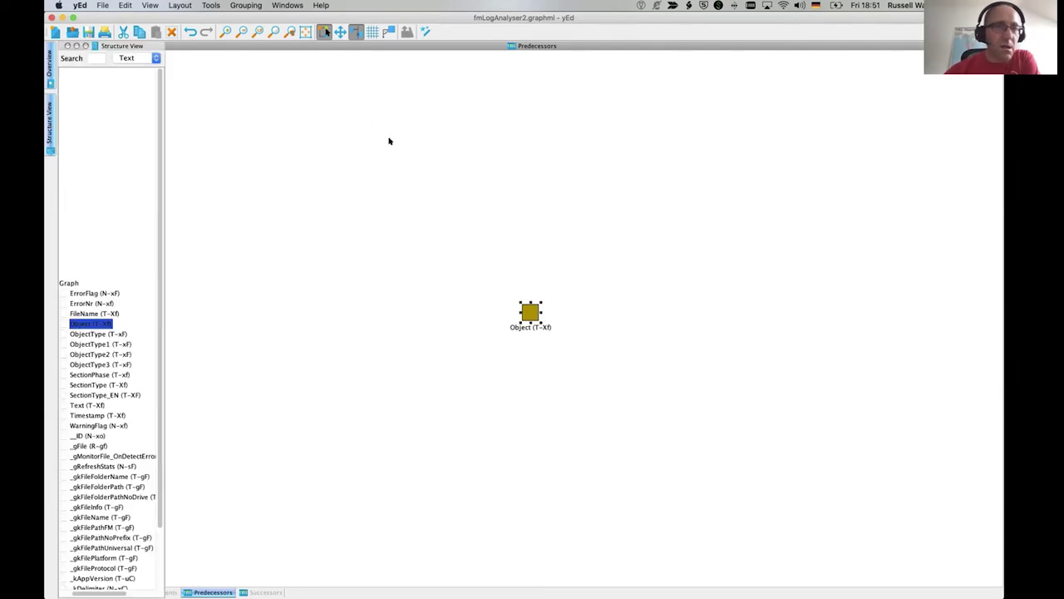
{"action": "left_click", "coordinate": [75, 46]}
{"action": "scroll", "coordinate": [603, 391], "scroll_direction": "down", "scroll_amount": 5}
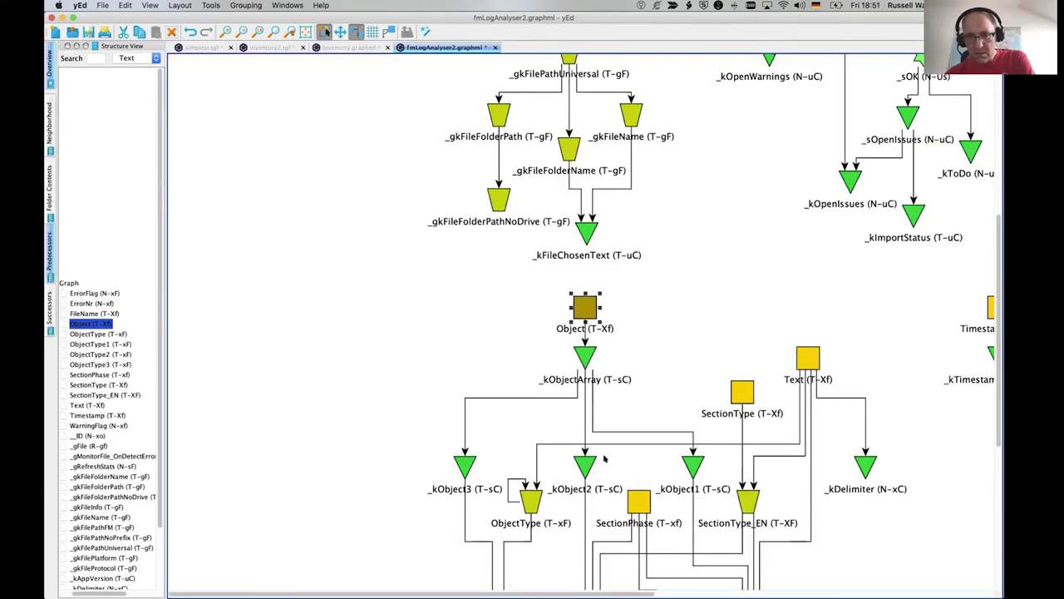
{"action": "key", "text": "Down"}
{"action": "key", "text": "Down"}
{"action": "key", "text": "Down"}
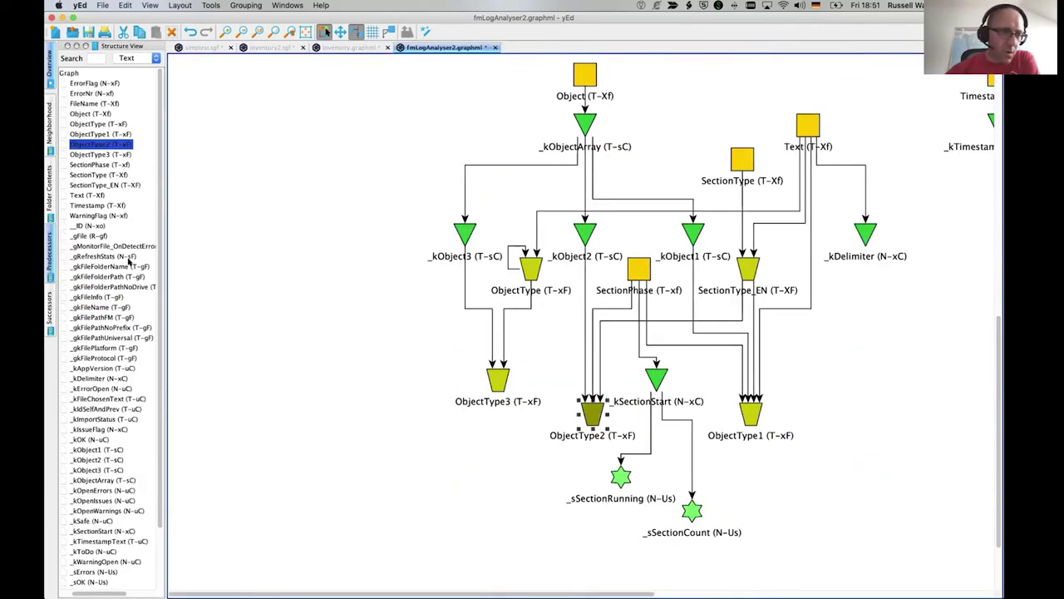
View ObjectType2's predecessors maximised again, return to the full graph, clear the selection and view the _gFile and WarningFlag branches
{"action": "left_click", "coordinate": [48, 248]}
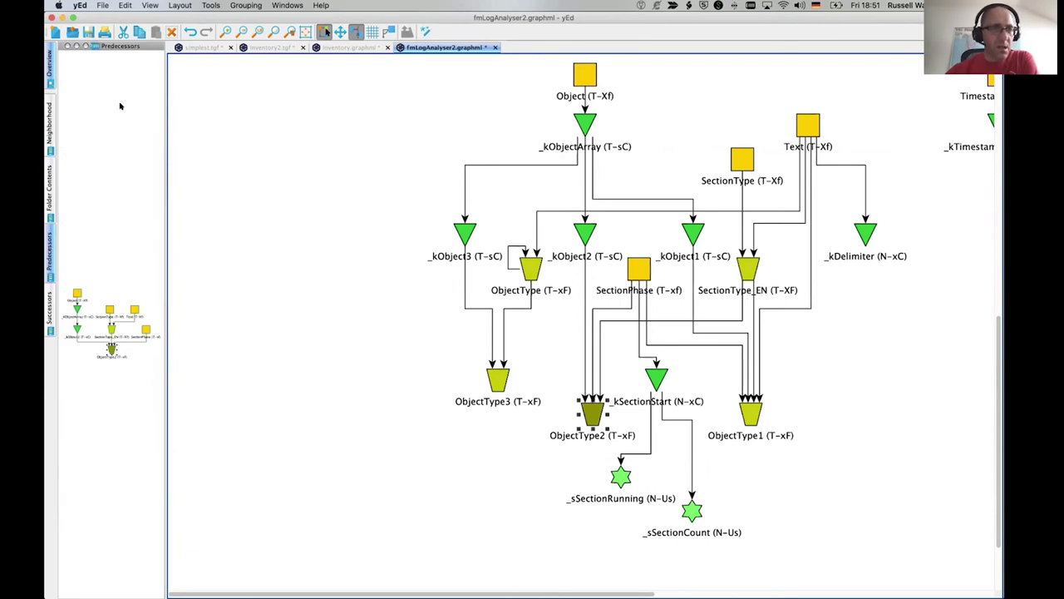
{"action": "left_click", "coordinate": [81, 46]}
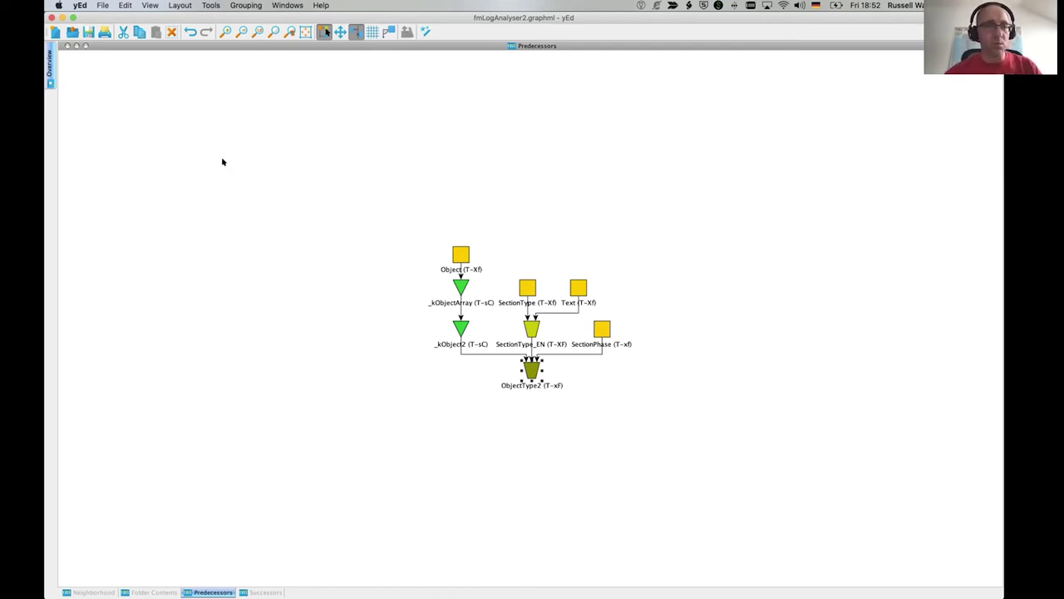
{"action": "left_click", "coordinate": [74, 47]}
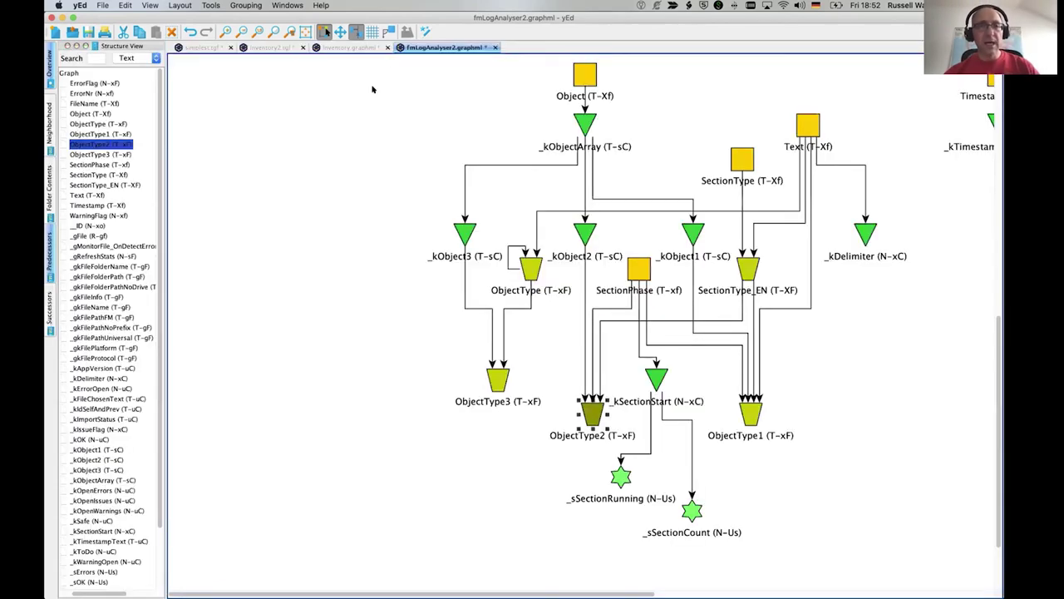
{"action": "left_click", "coordinate": [373, 88]}
{"action": "scroll", "coordinate": [372, 89], "scroll_direction": "up", "scroll_amount": 3}
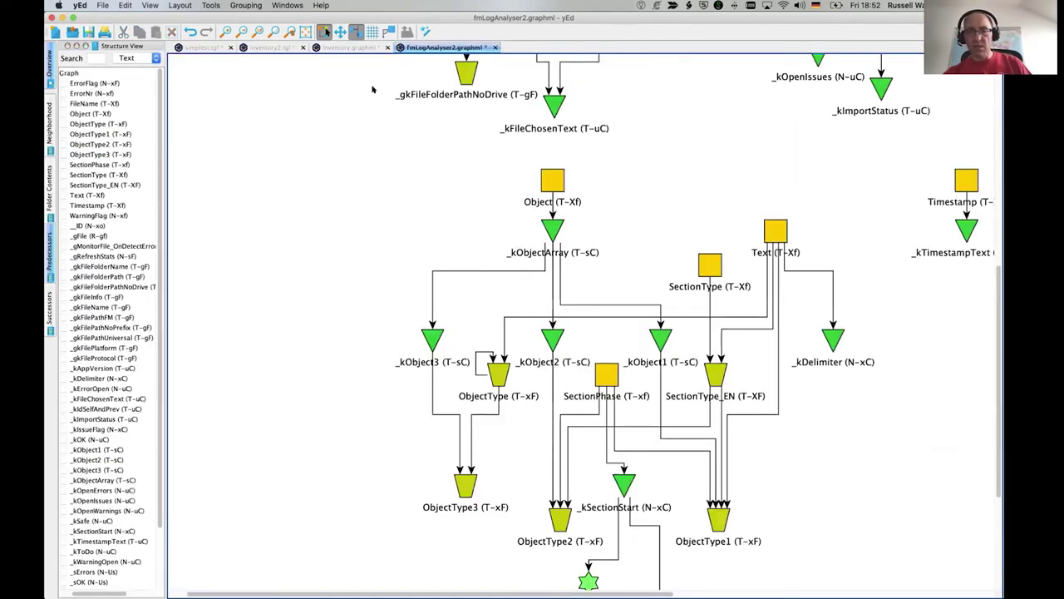
{"action": "scroll", "coordinate": [372, 89], "scroll_direction": "up", "scroll_amount": 10}
{"action": "scroll", "coordinate": [372, 89], "scroll_direction": "up", "scroll_amount": 2}
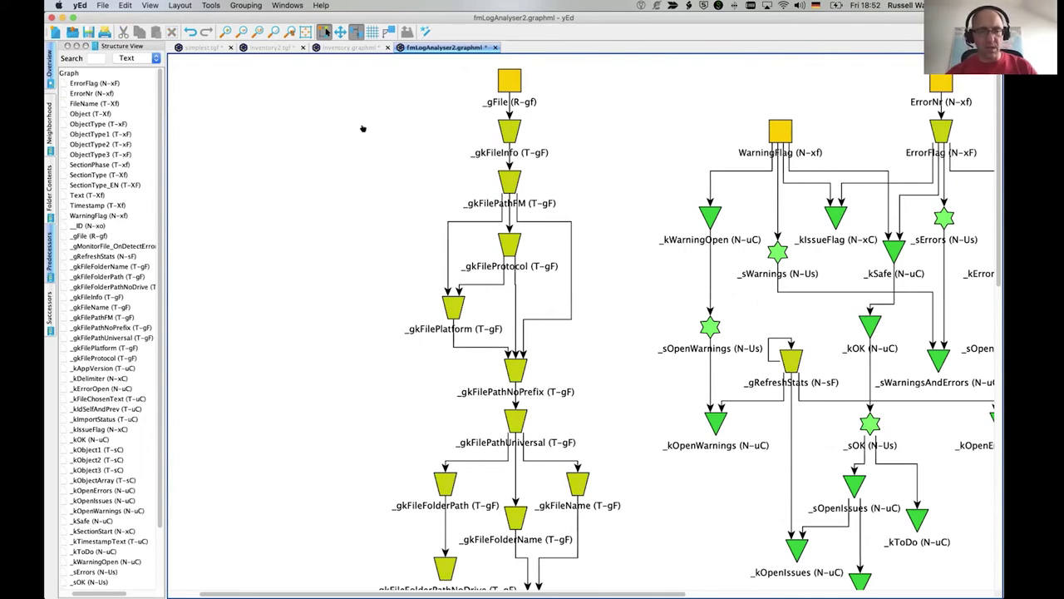
{"action": "key", "text": "super+Tab"}
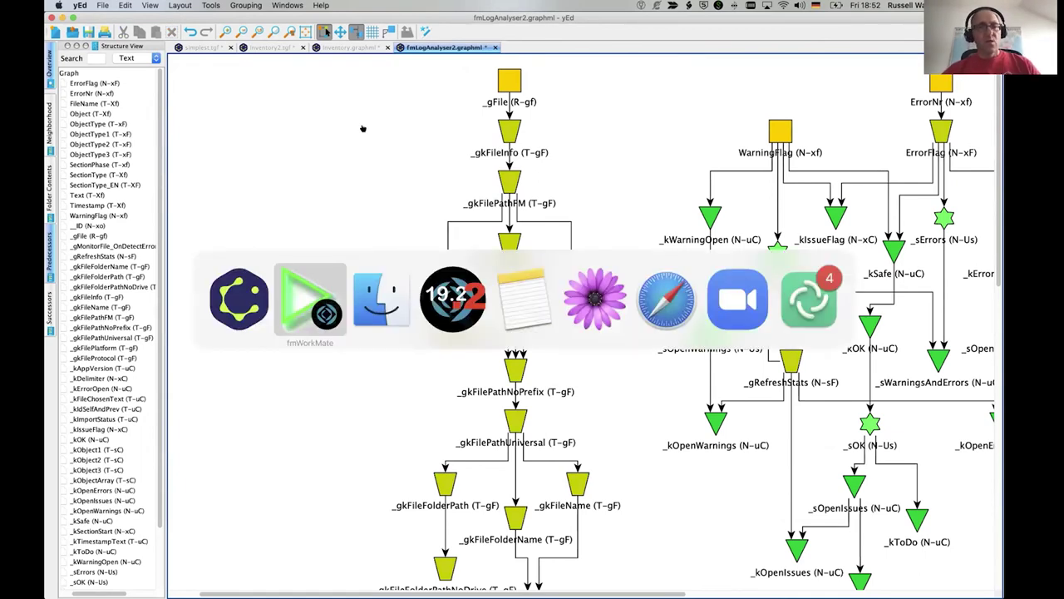
{"action": "key", "text": "Tab"}
{"action": "key", "text": "Tab"}
{"action": "key", "text": "super+Tab"}
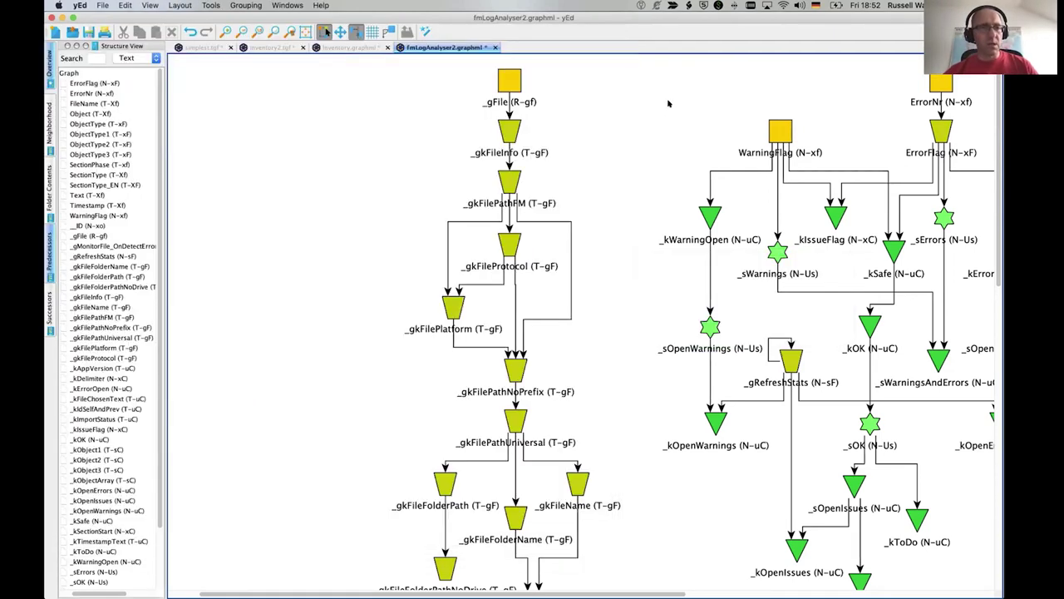
Switch to fmCheckMate in FileMaker Pro and copy all field definitions of its _fmCheckMate table from Manage Database
{"action": "key", "text": "super+Tab"}
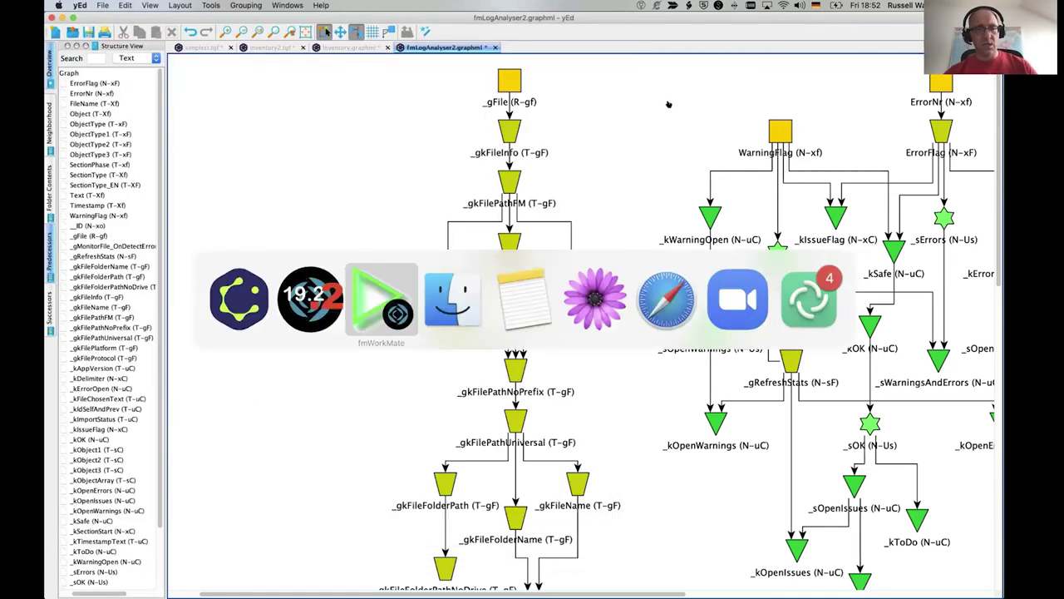
{"action": "key", "text": "super+Tab"}
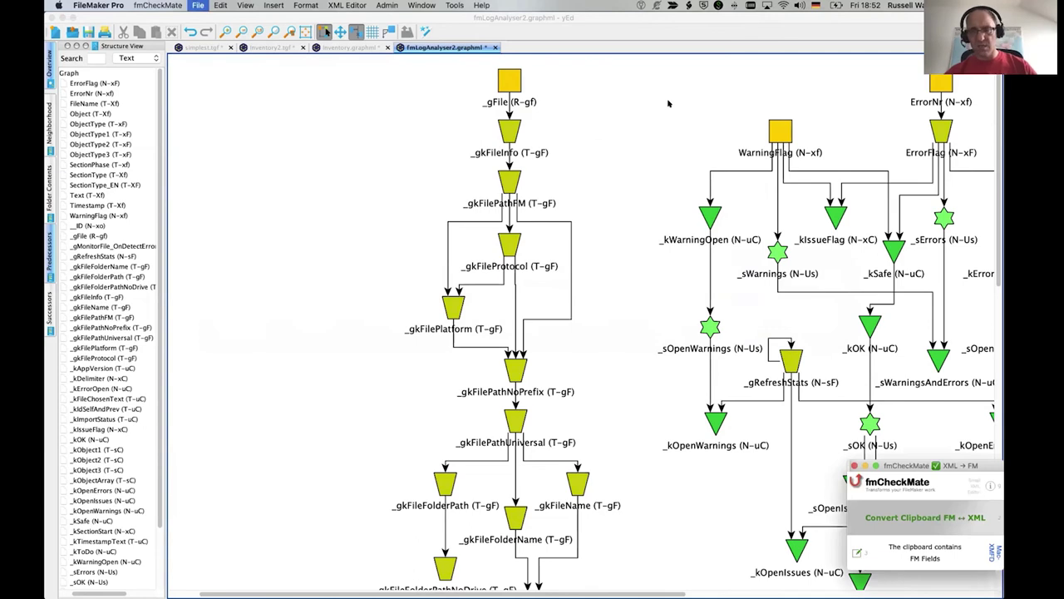
{"action": "key", "text": "super+shift+d"}
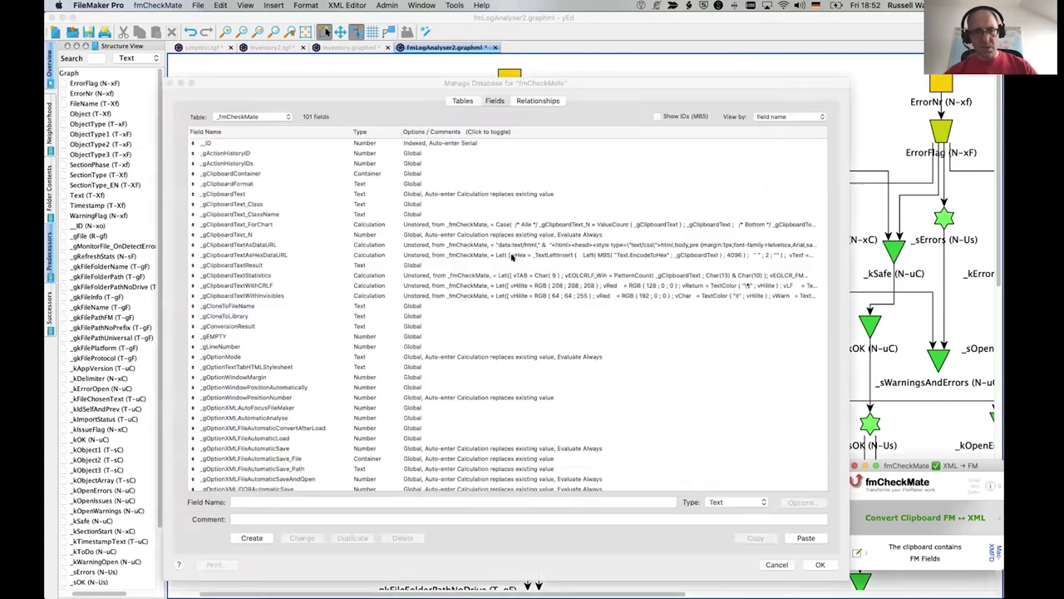
{"action": "left_click", "coordinate": [511, 255]}
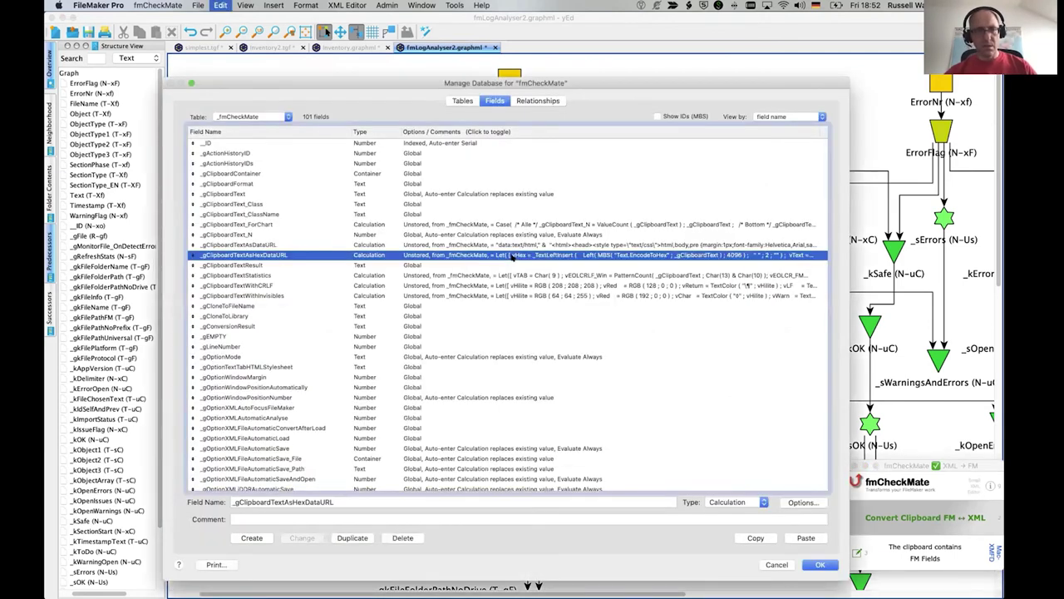
{"action": "key", "text": "super+a"}
{"action": "key", "text": "super+c"}
{"action": "key", "text": "Escape"}
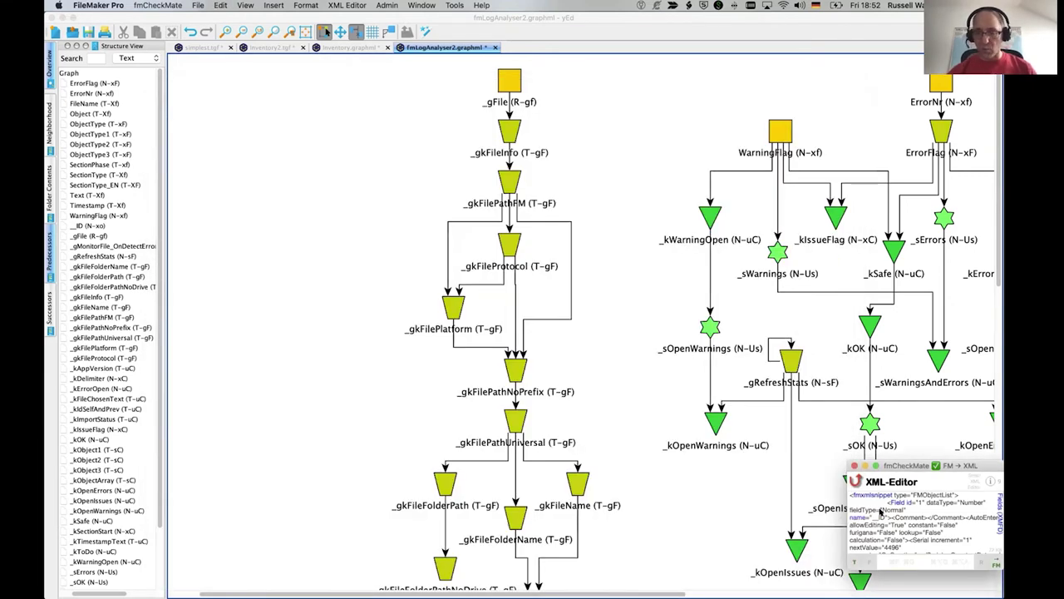
Transform the copied fields with "Create field dependencies graph advanced" and save the result as fmCheckMate.graphml in the Examples folder
{"action": "key", "text": "super+t"}
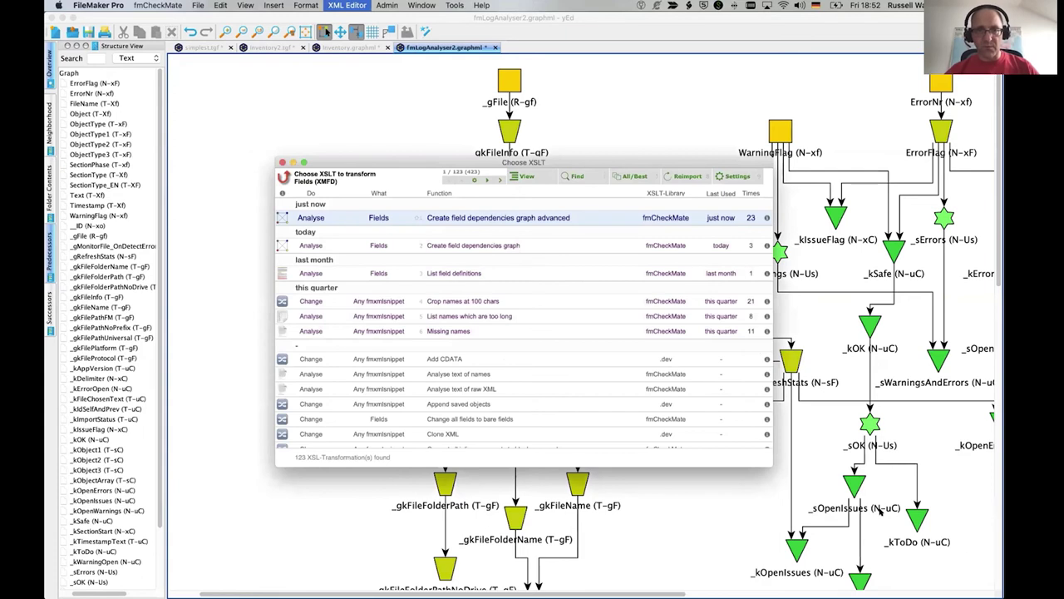
{"action": "key", "text": "Return"}
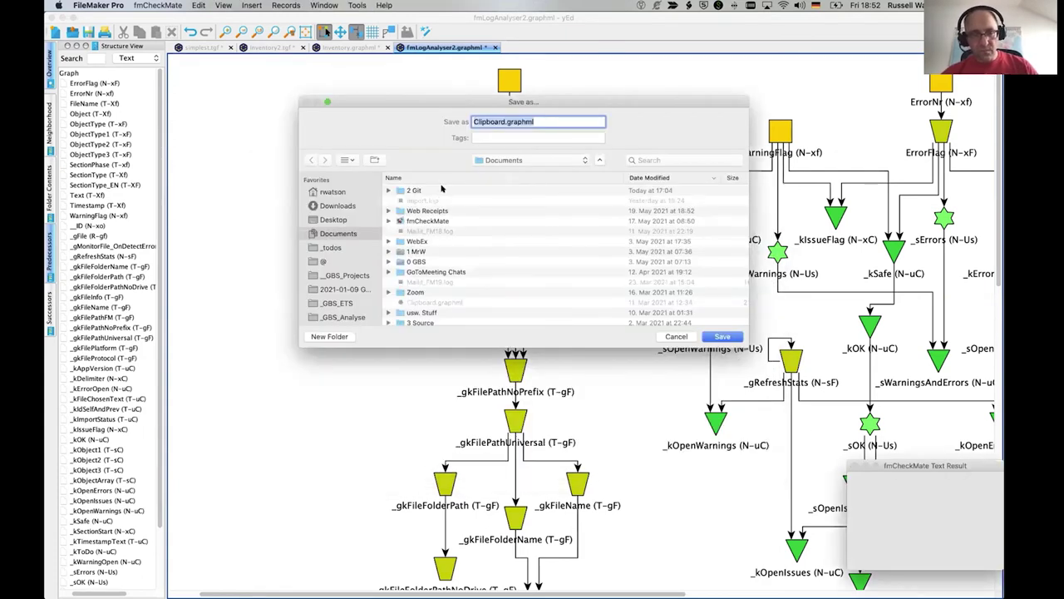
{"action": "key", "text": "super+shift+d"}
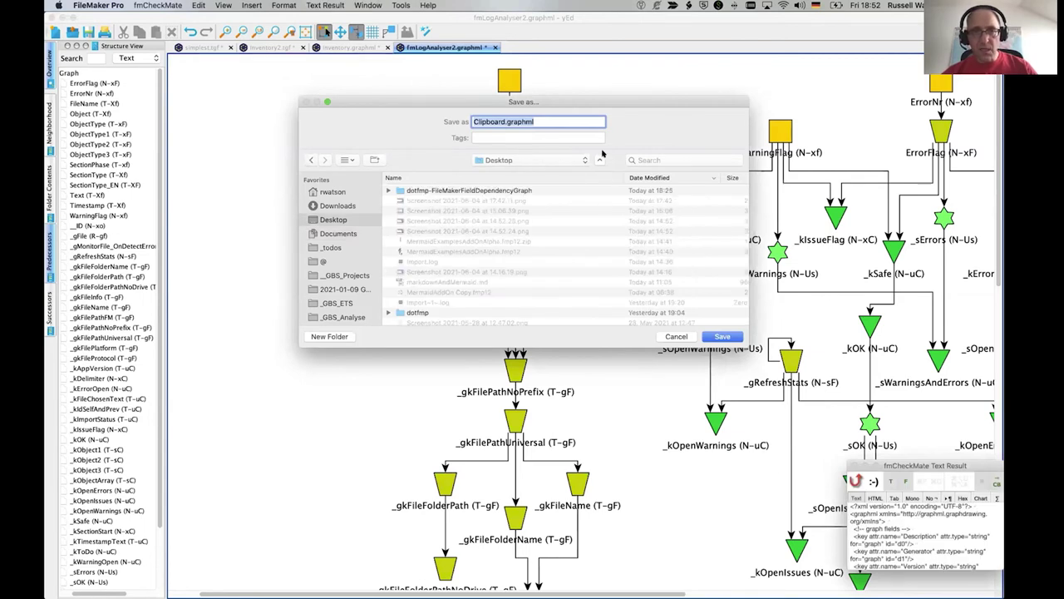
{"action": "left_click", "coordinate": [504, 122]}
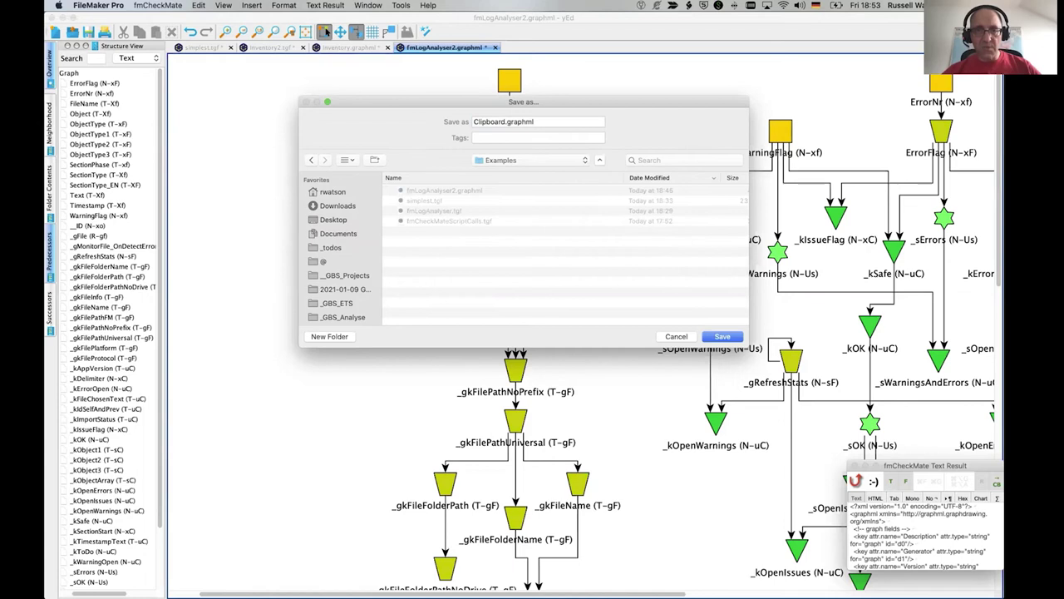
{"action": "key", "text": "alt+BackSpace"}
{"action": "type", "text": "fmCheckMate"}
{"action": "key", "text": "Return"}
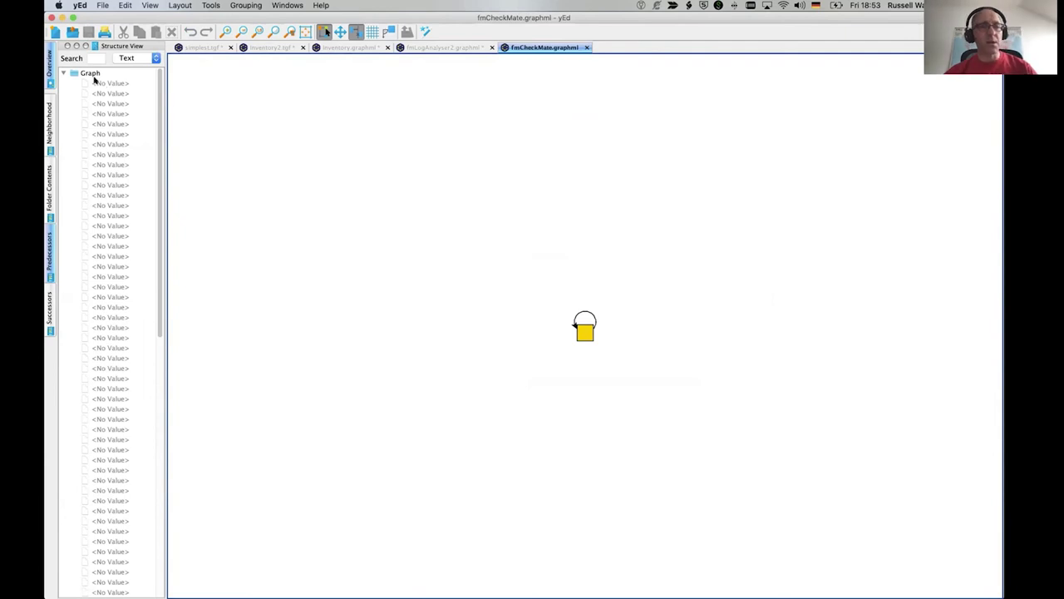
Apply the FDG:Template=Default node configuration from the Properties Mapper to the fmCheckMate graph in yEd
{"action": "left_click", "coordinate": [109, 47]}
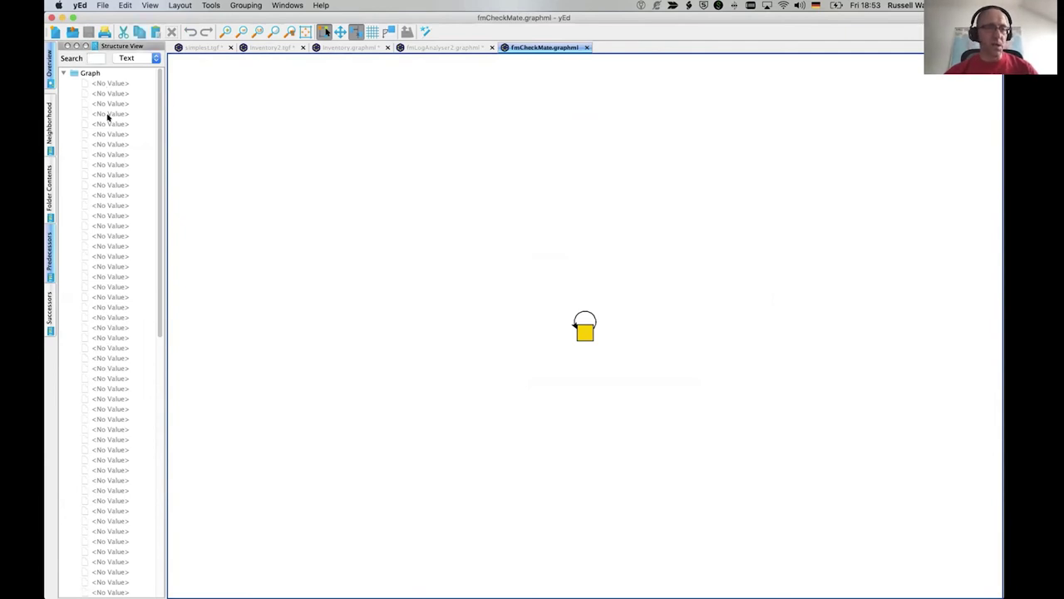
{"action": "scroll", "coordinate": [103, 270], "scroll_direction": "down", "scroll_amount": 5}
{"action": "scroll", "coordinate": [103, 271], "scroll_direction": "up", "scroll_amount": 5}
{"action": "scroll", "coordinate": [103, 270], "scroll_direction": "down", "scroll_amount": 5}
{"action": "scroll", "coordinate": [104, 270], "scroll_direction": "up", "scroll_amount": 5}
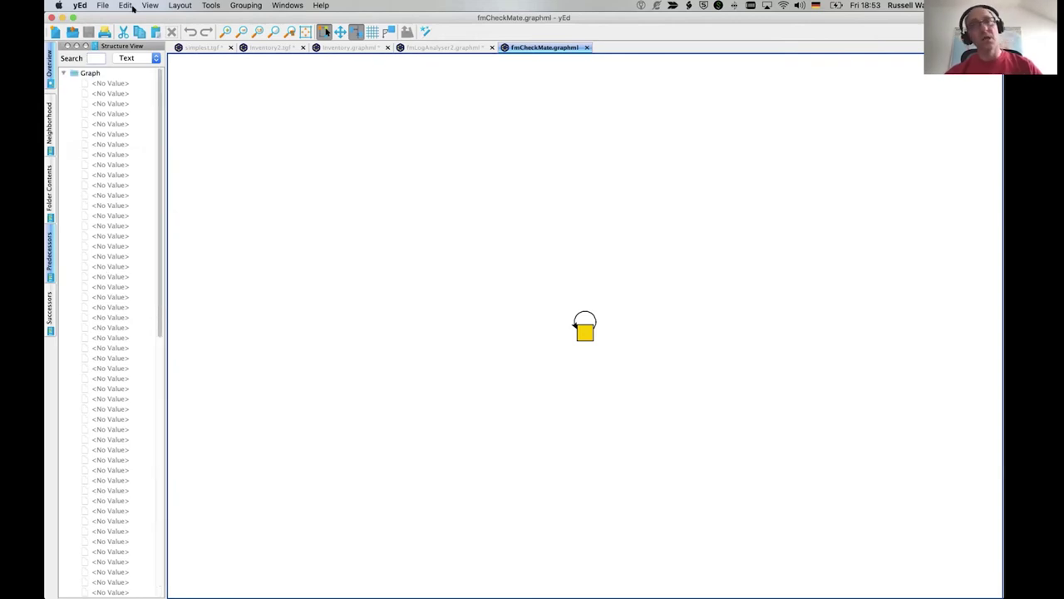
{"action": "left_click", "coordinate": [126, 6]}
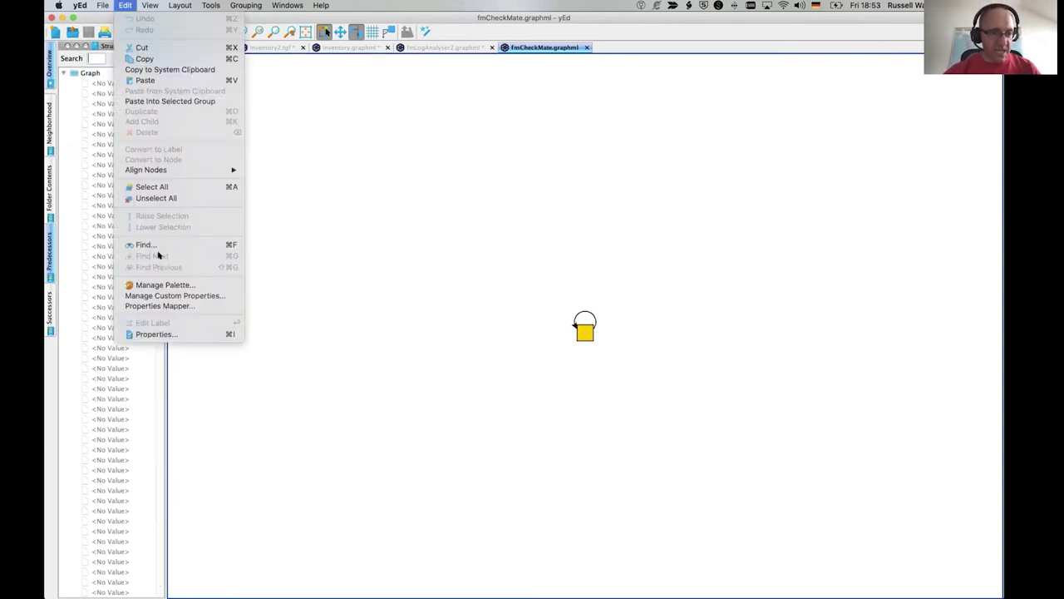
{"action": "left_click", "coordinate": [162, 305]}
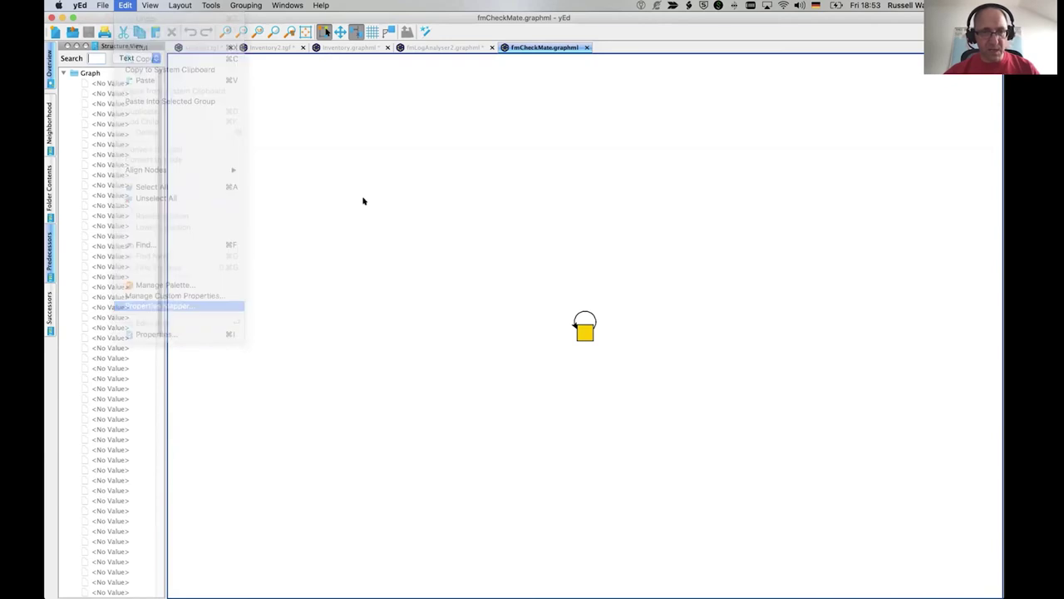
{"action": "key", "text": "Down"}
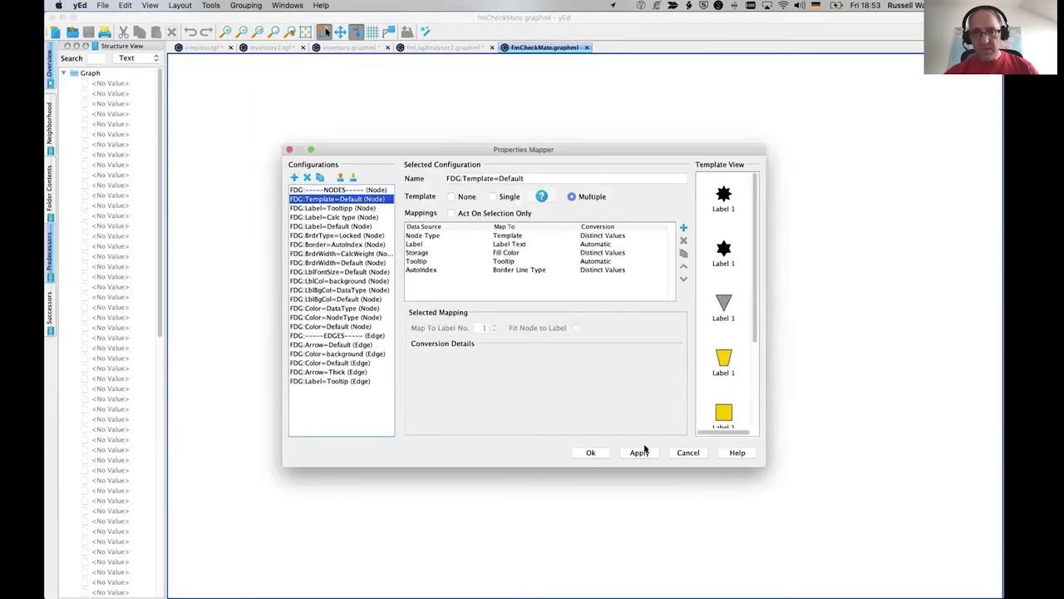
{"action": "left_click", "coordinate": [591, 452]}
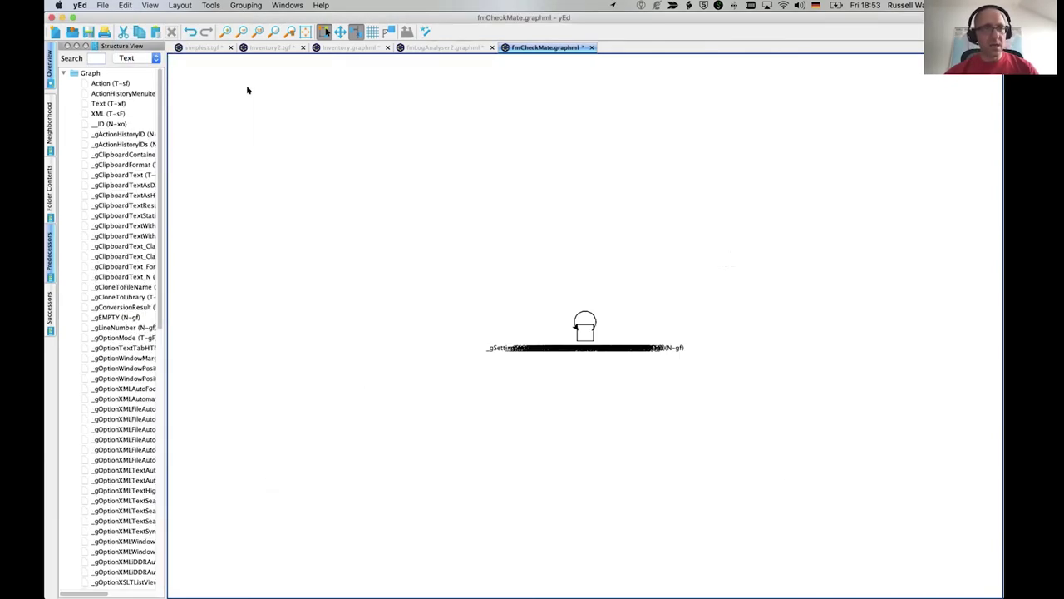
Colour the nodes by applying the FDG:Color=NodeType configuration from the Properties Mapper
{"action": "left_click", "coordinate": [148, 6]}
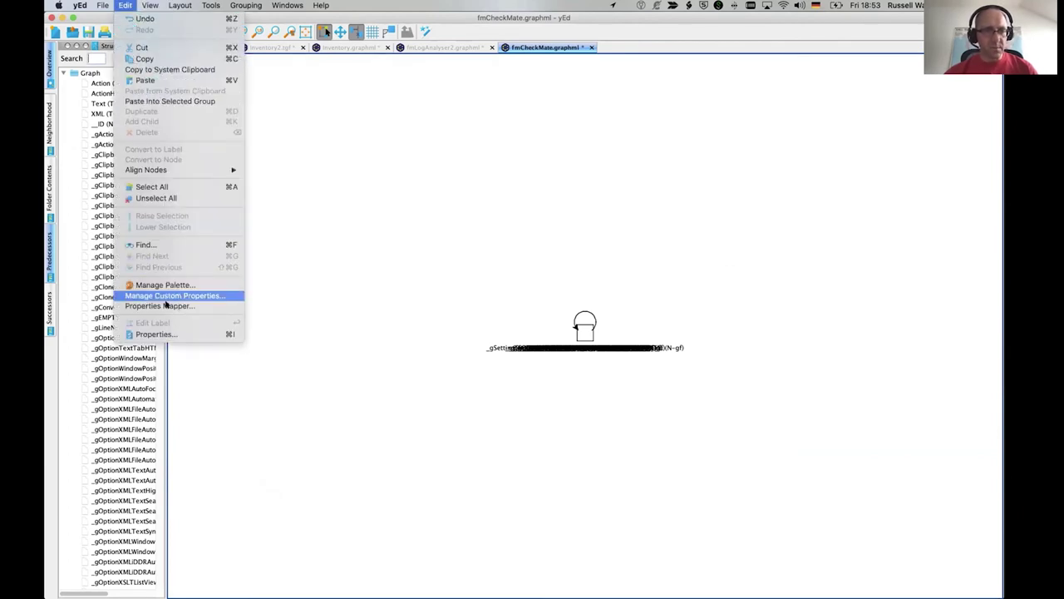
{"action": "key", "text": "Down"}
{"action": "key", "text": "Return"}
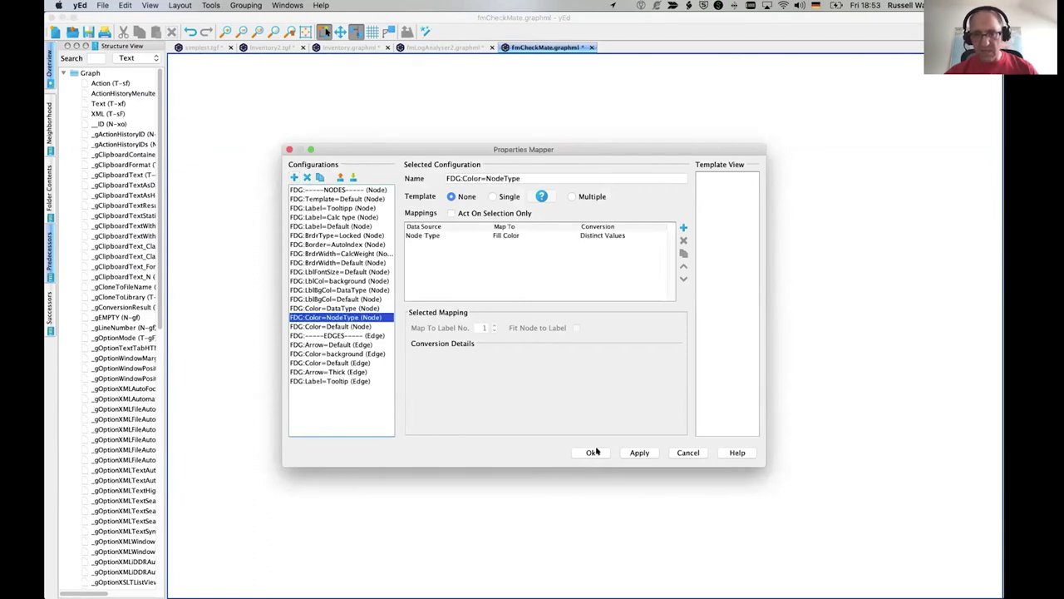
{"action": "key", "text": "Return"}
Try a top-to-bottom hierarchical layout and an organic layout on the fmCheckMate graph
{"action": "left_click", "coordinate": [171, 5]}
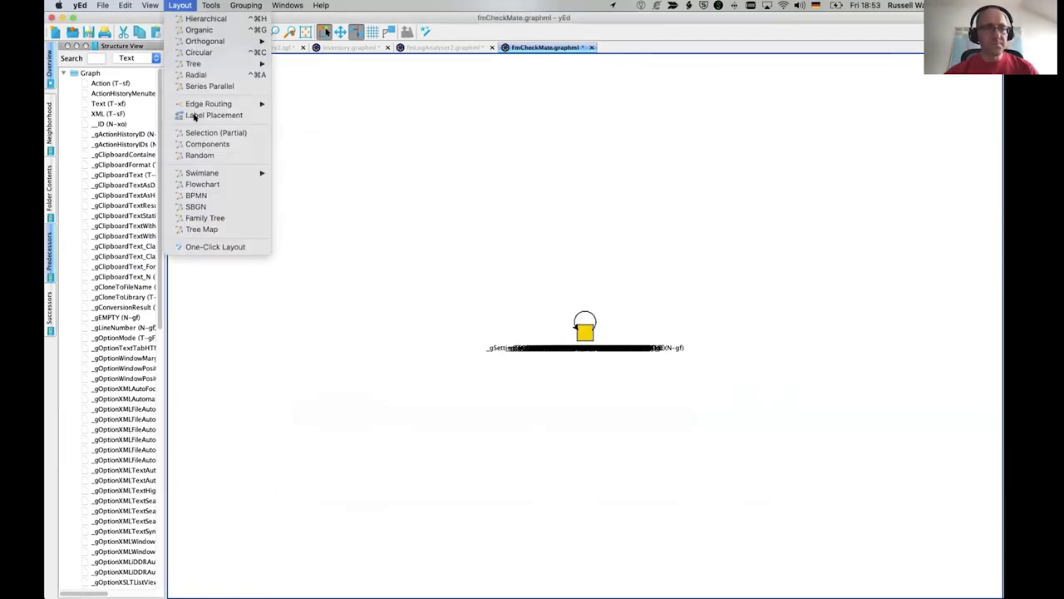
{"action": "left_click", "coordinate": [211, 19]}
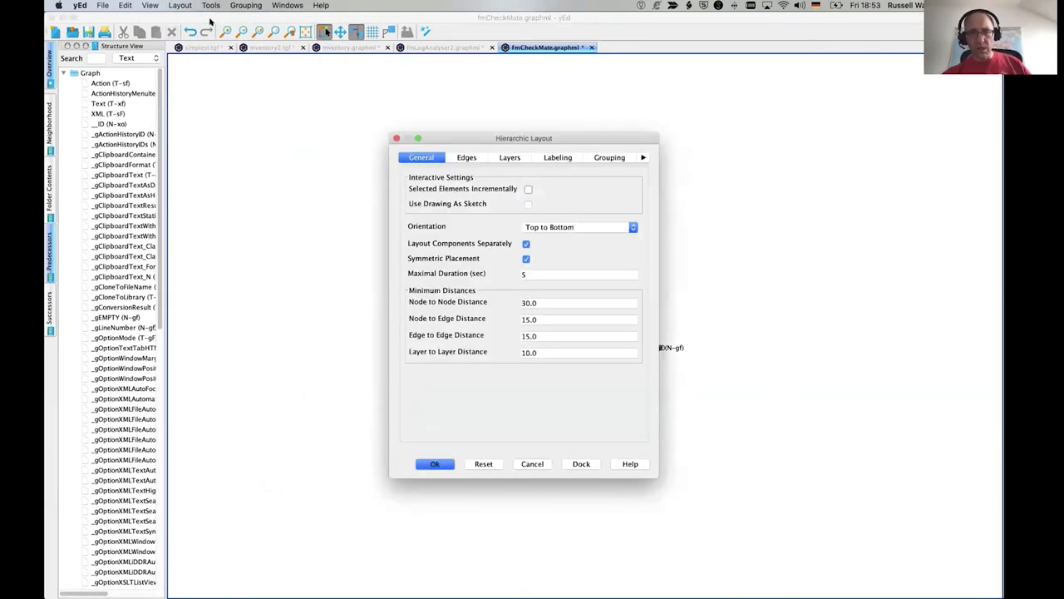
{"action": "key", "text": "Return"}
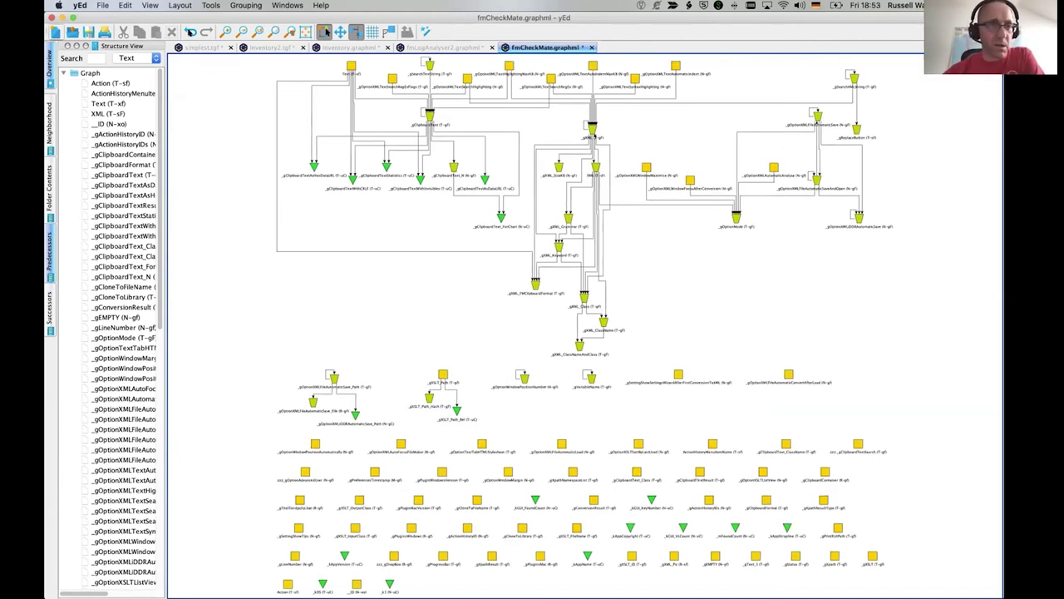
{"action": "left_click", "coordinate": [171, 6]}
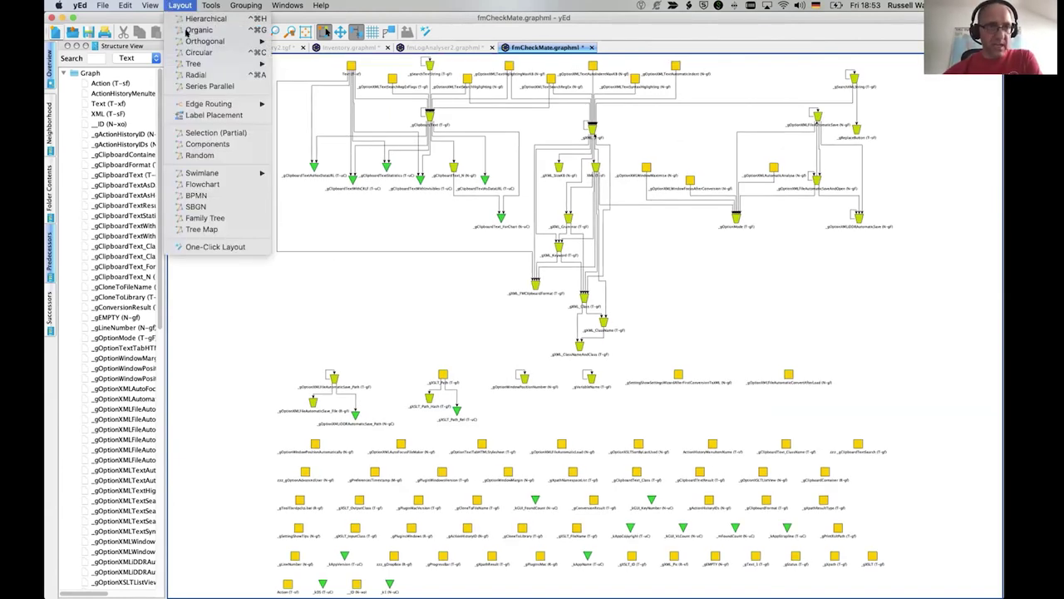
{"action": "left_click", "coordinate": [191, 31]}
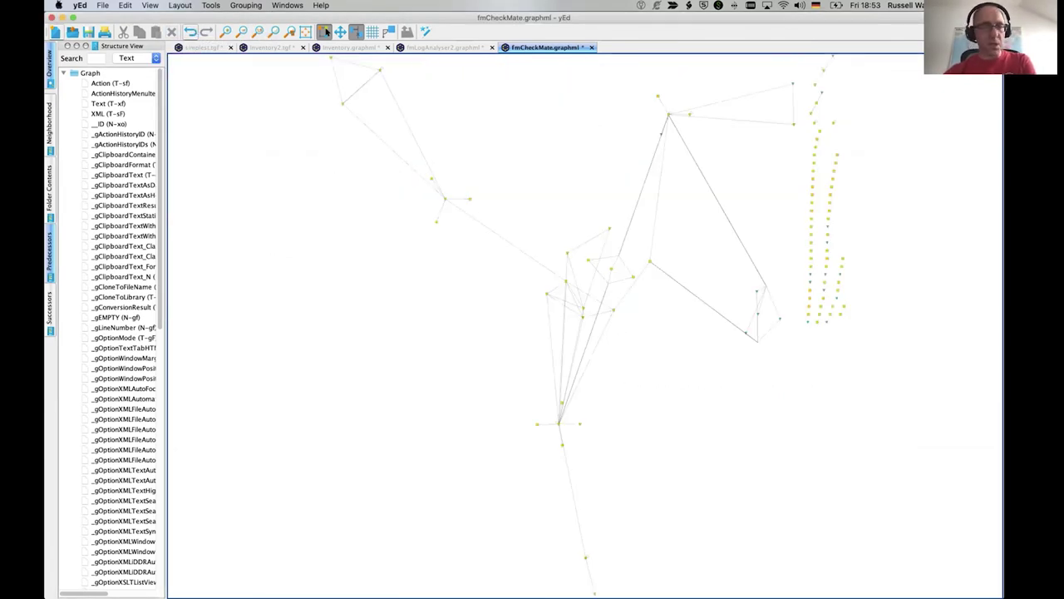
Arrange the fmCheckMate graph with the circular layout
{"action": "left_click", "coordinate": [175, 5]}
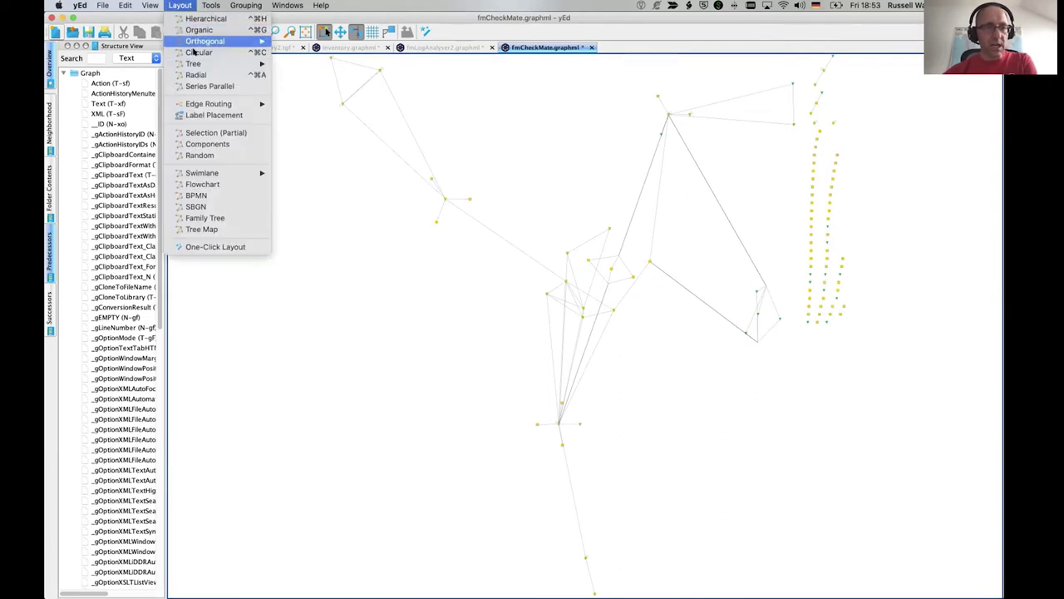
{"action": "left_click", "coordinate": [193, 52]}
{"action": "key", "text": "Return"}
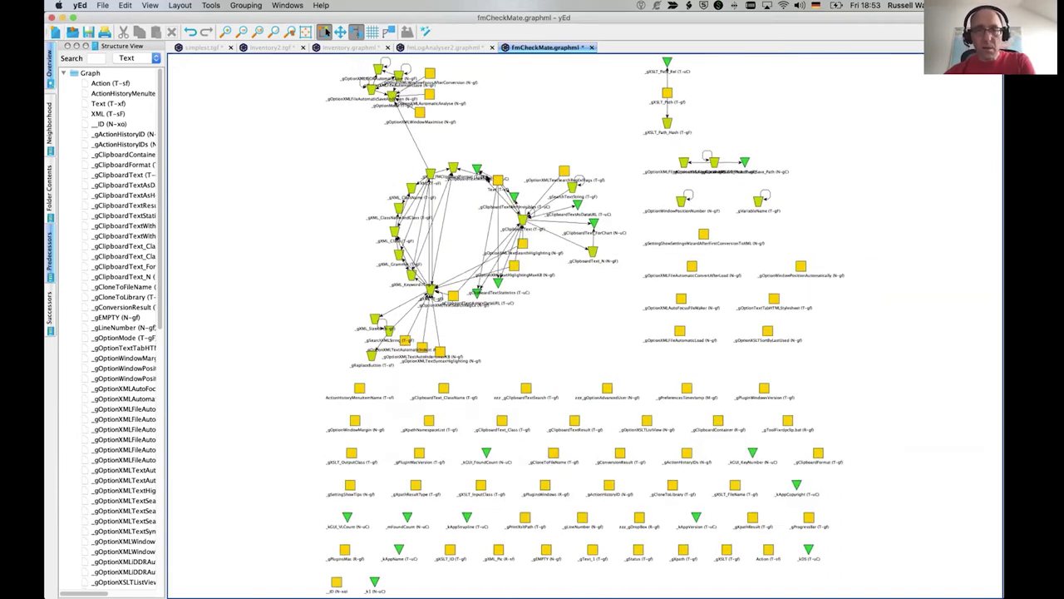
Select the _gClipboardText node and examine it close up with its connected fields in the graph
{"action": "left_click", "coordinate": [491, 184]}
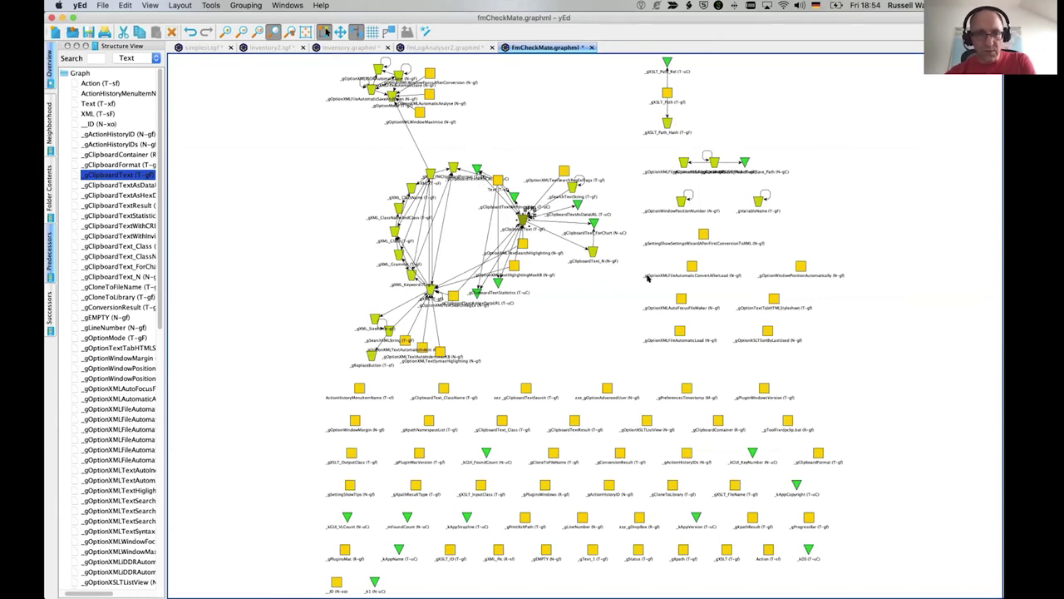
{"action": "left_click_drag", "start_coordinate": [625, 276], "coordinate": [474, 154]}
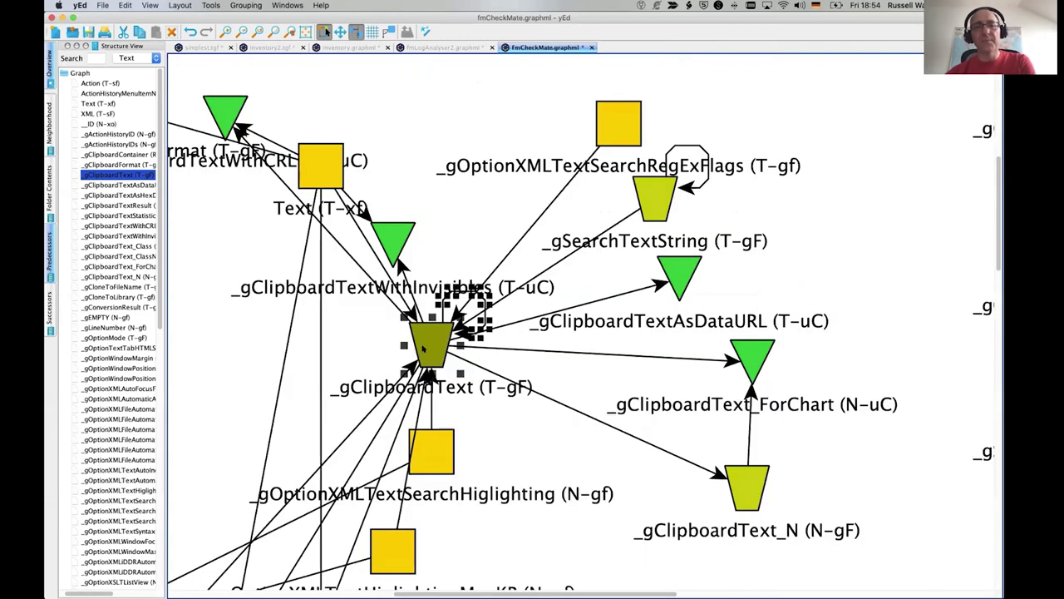
{"action": "key", "text": "Escape"}
{"action": "left_click", "coordinate": [424, 349]}
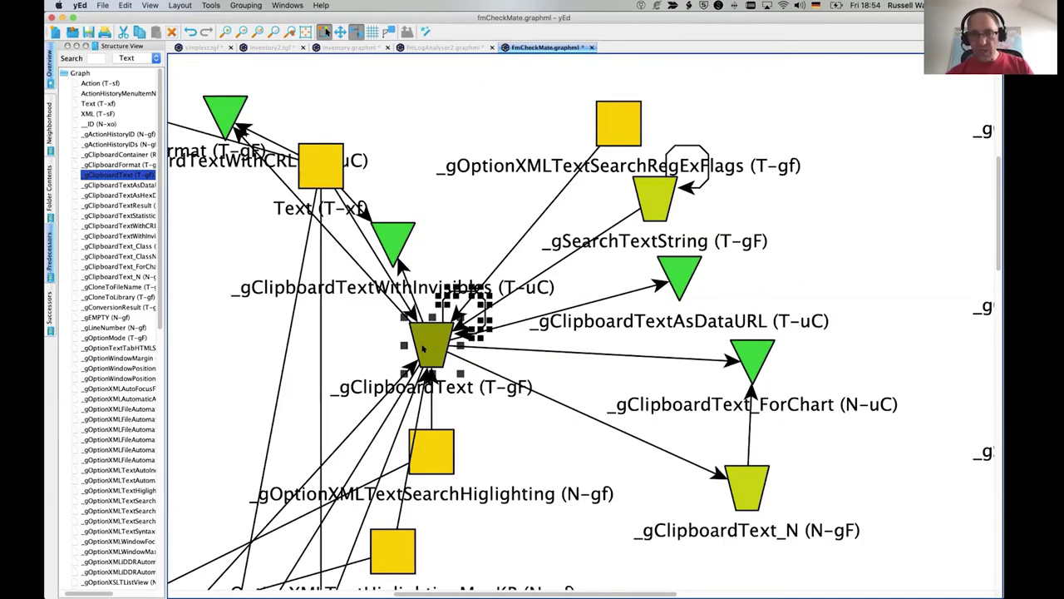
{"action": "key", "text": "super+Tab"}
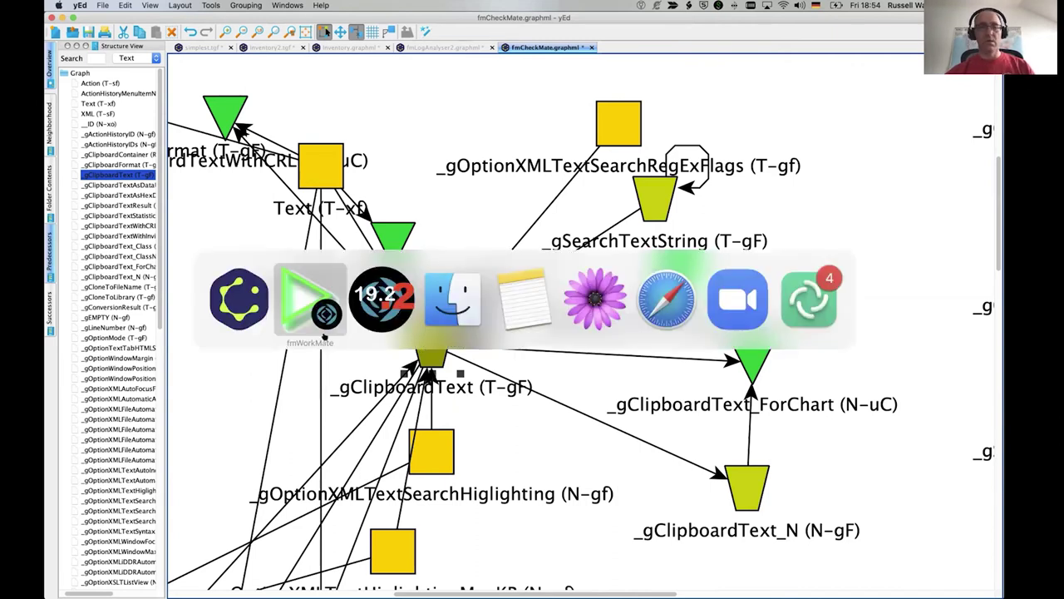
{"action": "key", "text": "Escape"}
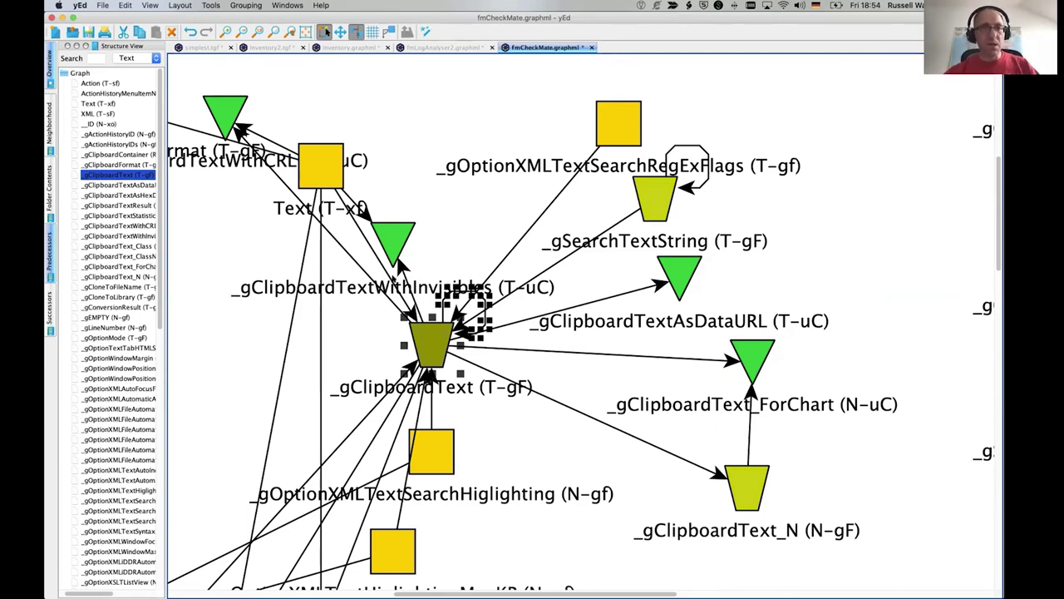
{"action": "left_click", "coordinate": [242, 32]}
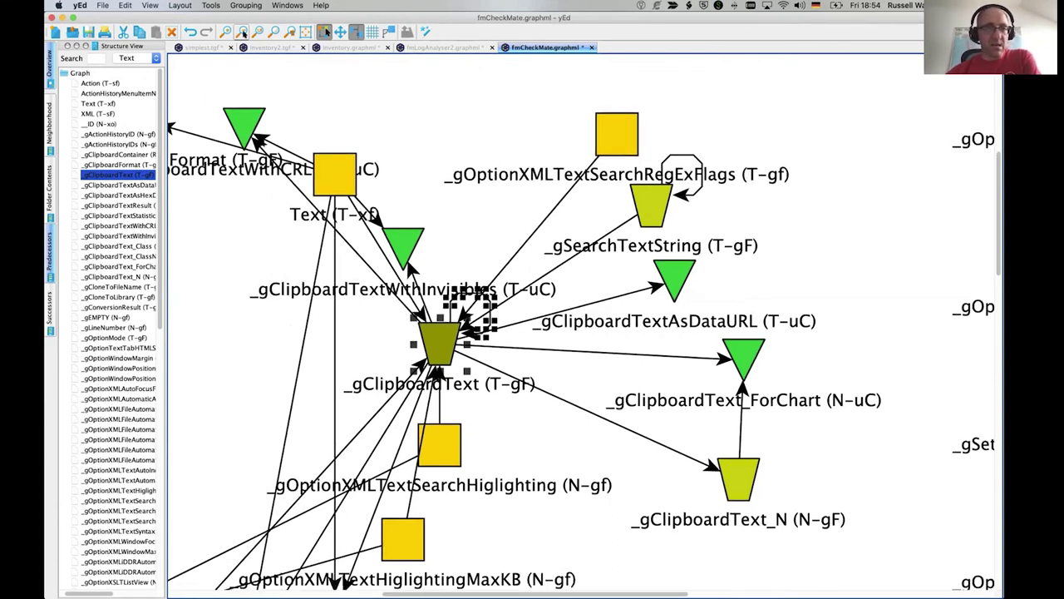
{"action": "left_click", "coordinate": [244, 34]}
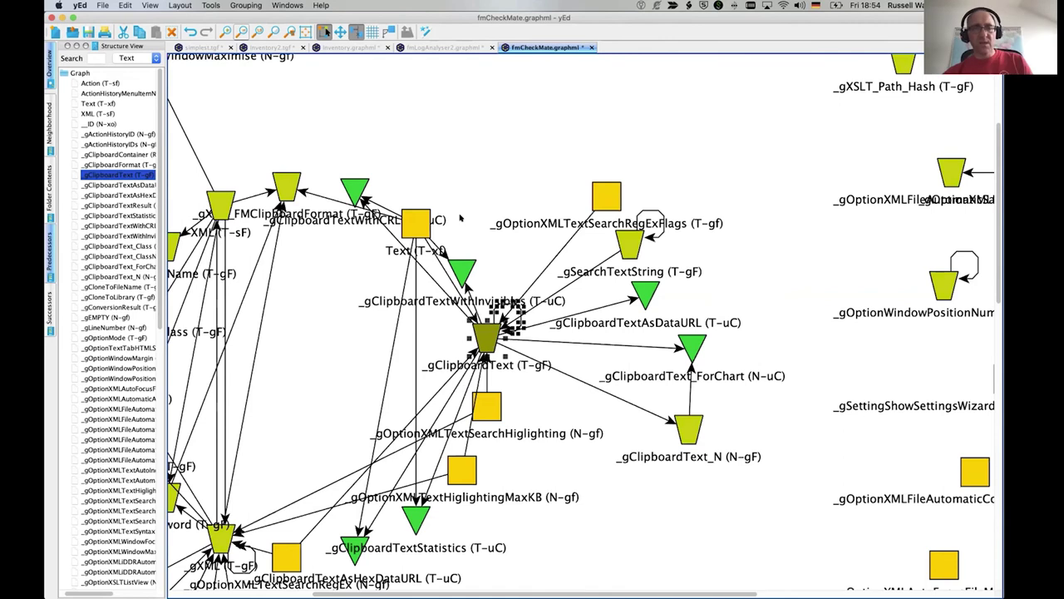
{"action": "key", "text": "super+z"}
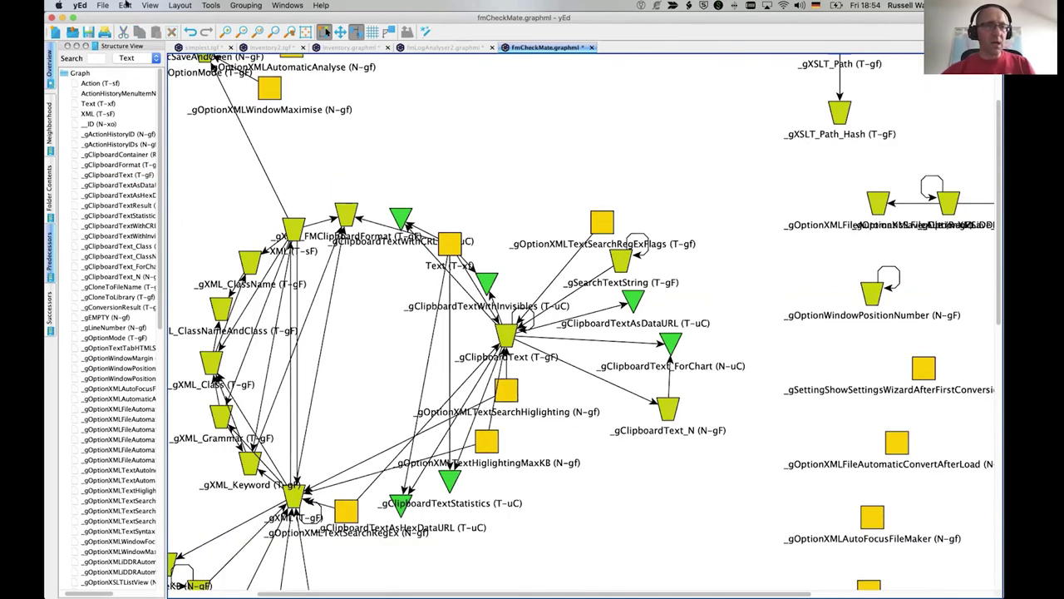
Map calculation weight to the nodes' border width by applying the FDG:BrdrWidth=CalcWeight configuration from the Properties Mapper
{"action": "left_click", "coordinate": [125, 5]}
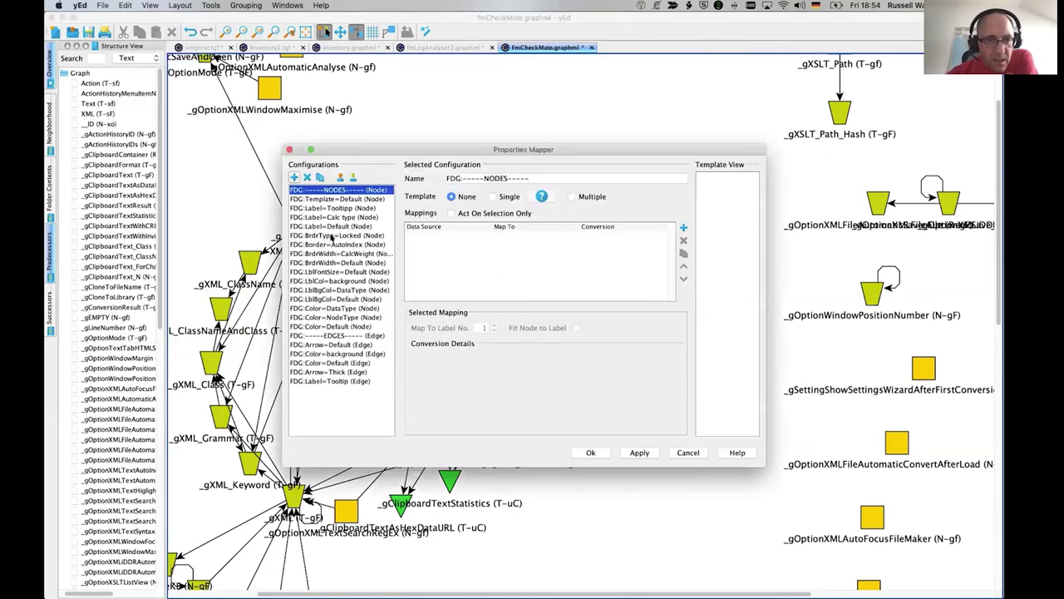
{"action": "left_click", "coordinate": [325, 236]}
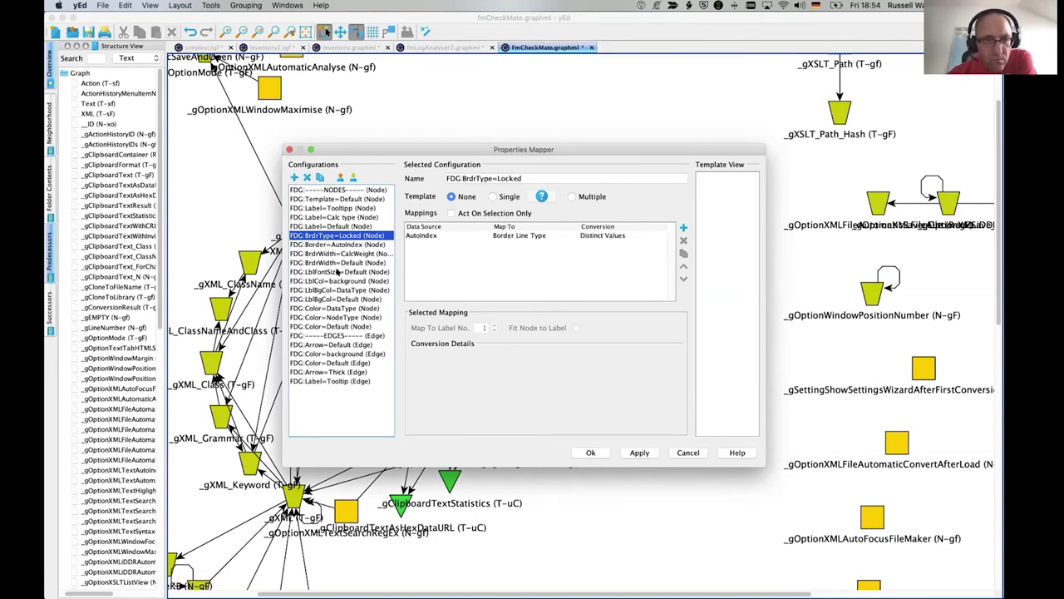
{"action": "left_click", "coordinate": [337, 271]}
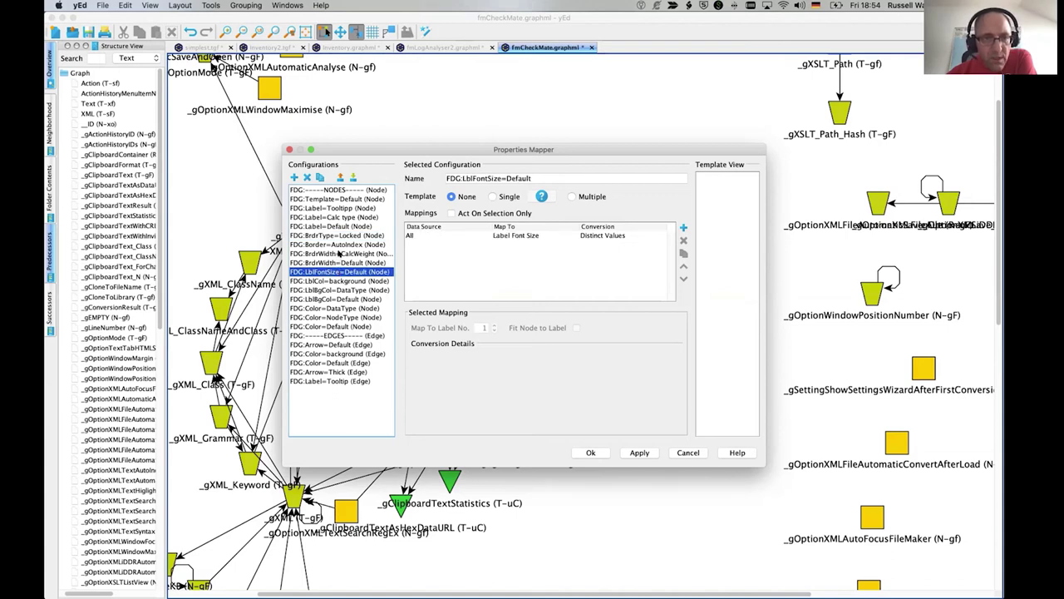
{"action": "left_click", "coordinate": [338, 253]}
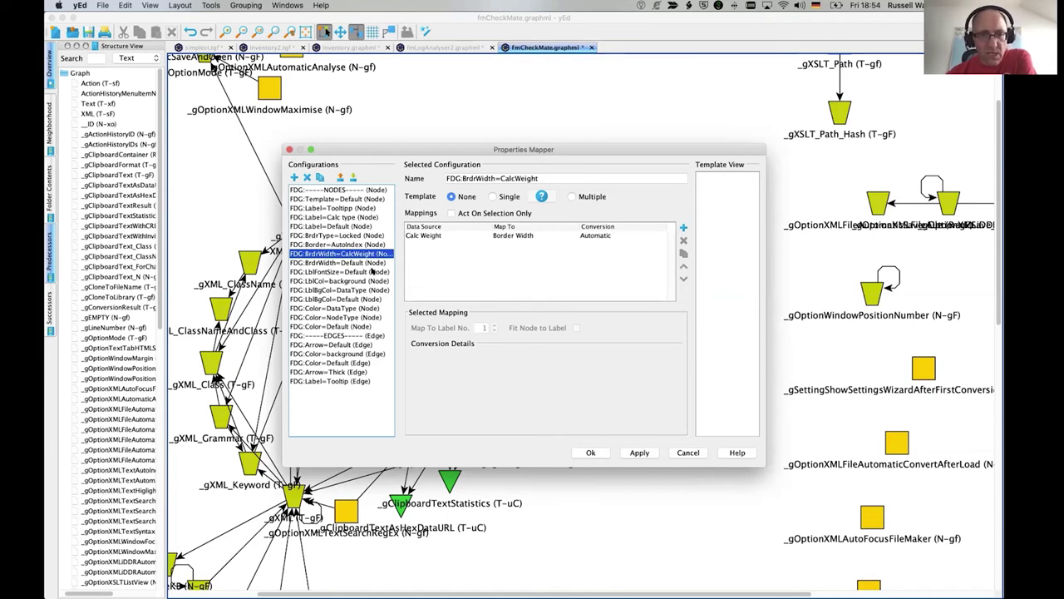
{"action": "left_click", "coordinate": [637, 453]}
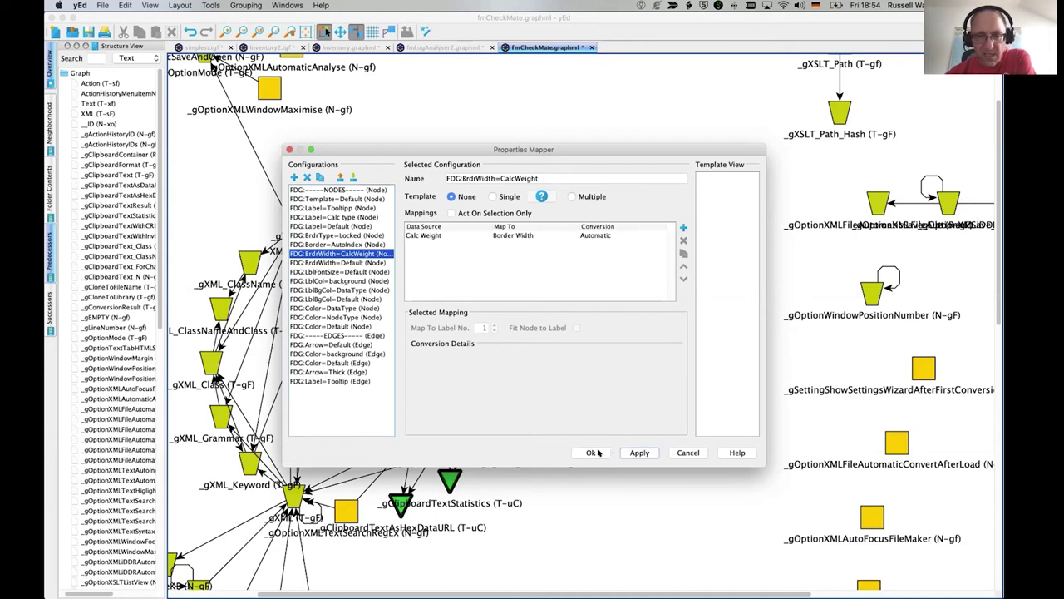
{"action": "left_click", "coordinate": [596, 453]}
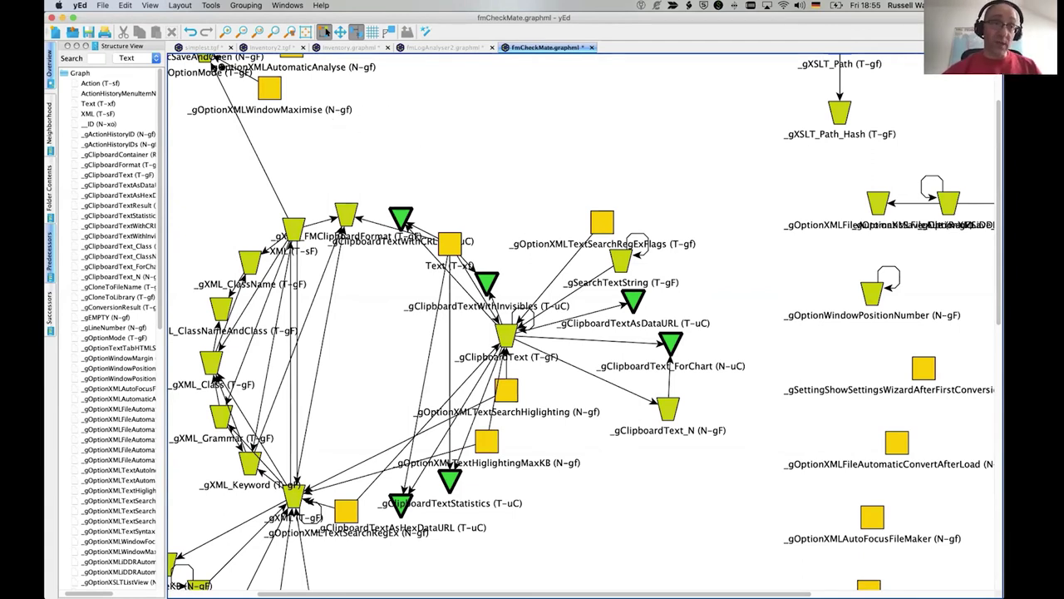
Export the graph in SVG format as fmCheckMate.svg to the Examples folder, with descriptions exported as tooltips
{"action": "left_click", "coordinate": [101, 6]}
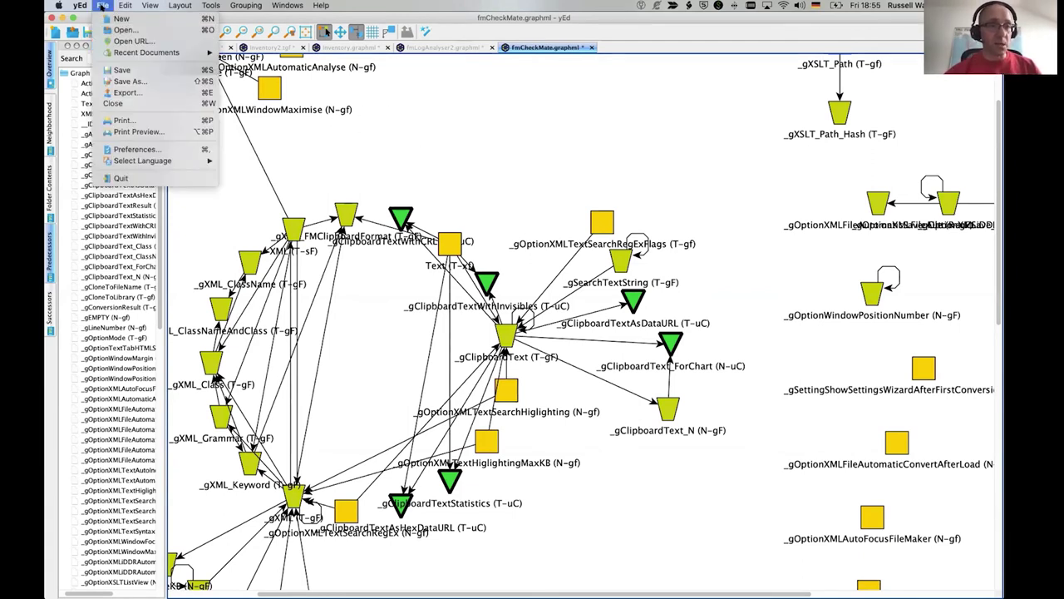
{"action": "left_click", "coordinate": [126, 93]}
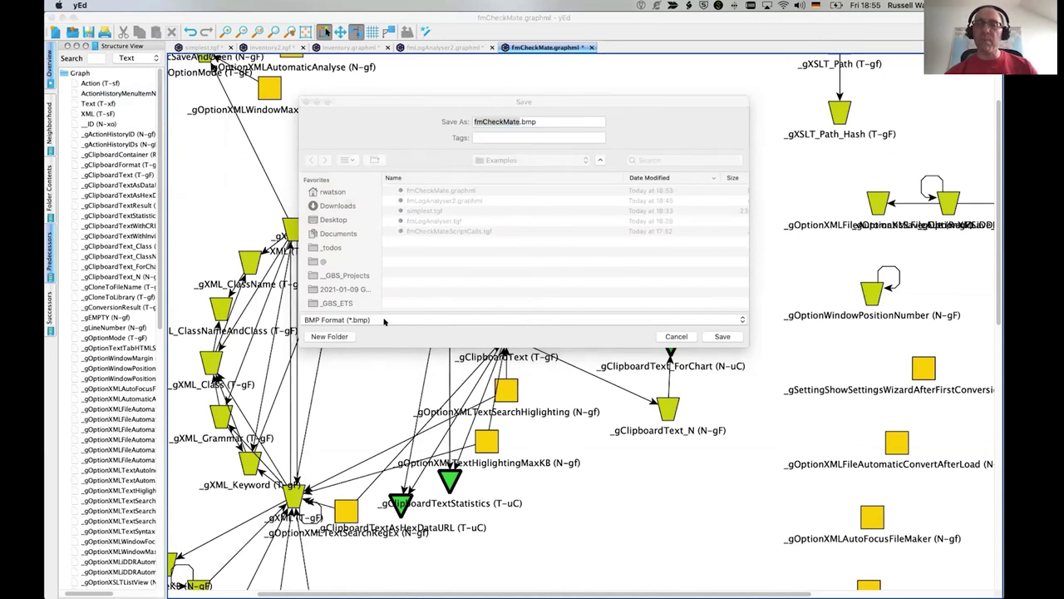
{"action": "left_click", "coordinate": [385, 321]}
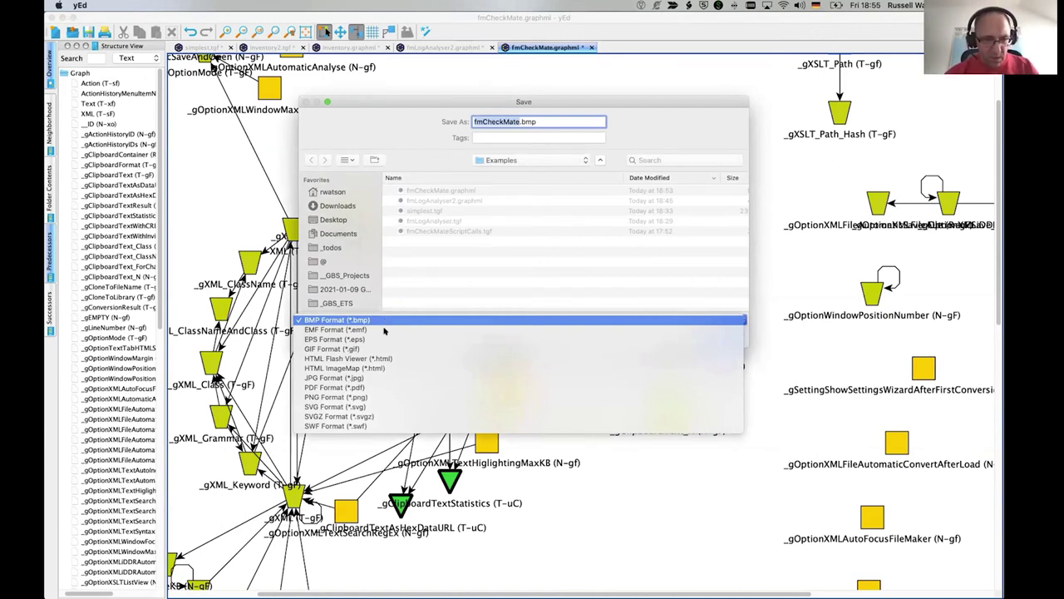
{"action": "left_click", "coordinate": [376, 405]}
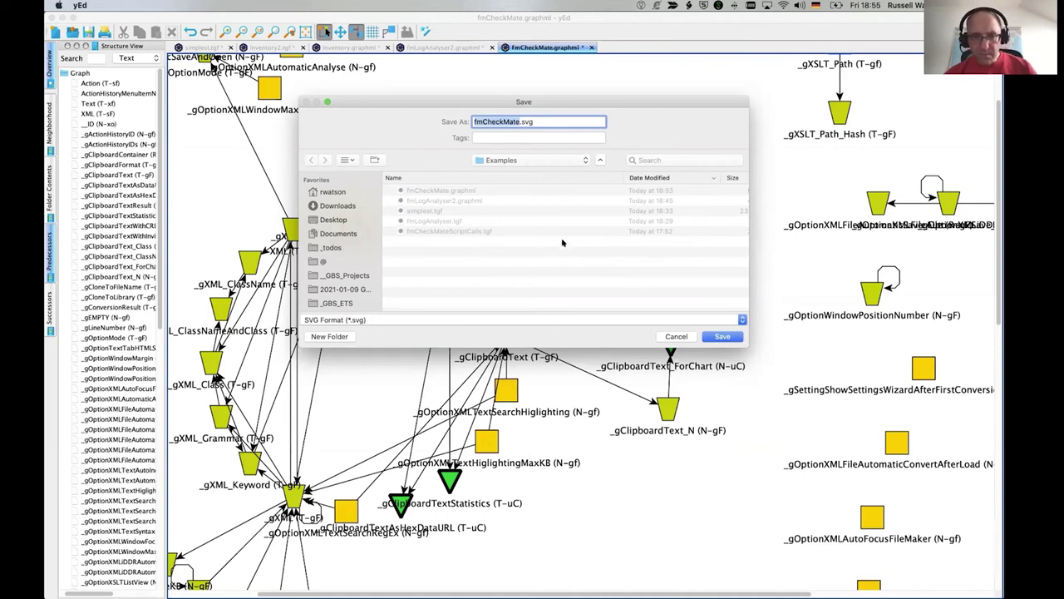
{"action": "key", "text": "Return"}
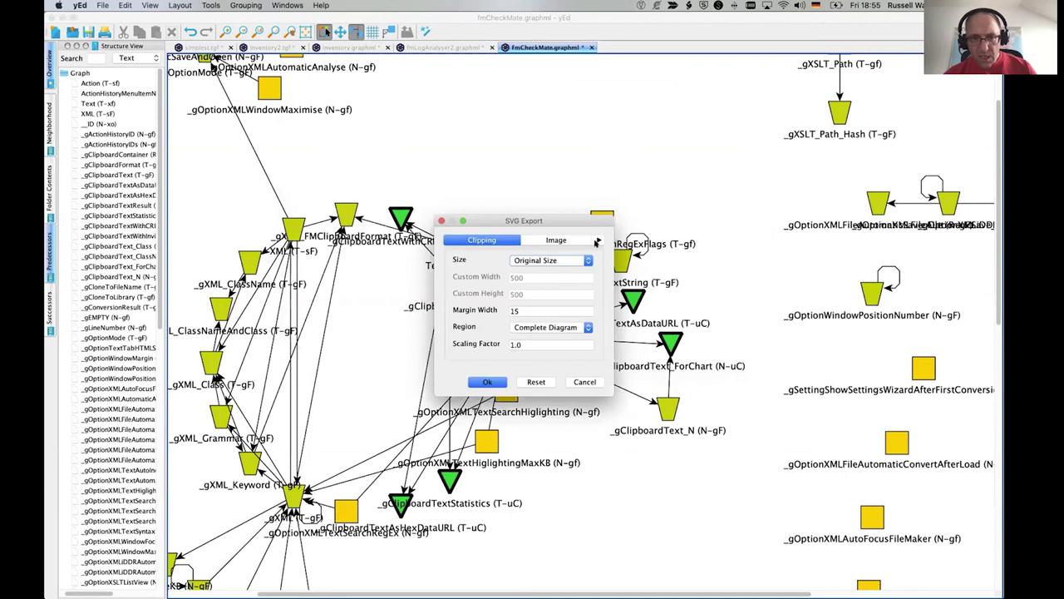
{"action": "left_click", "coordinate": [593, 241]}
{"action": "left_click", "coordinate": [597, 241]}
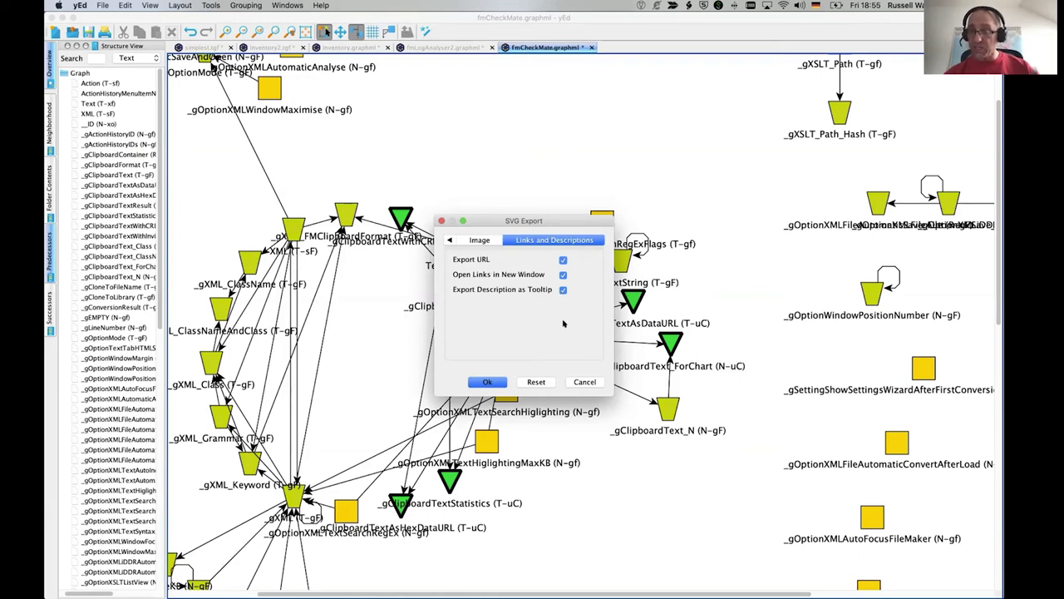
{"action": "left_click", "coordinate": [487, 382]}
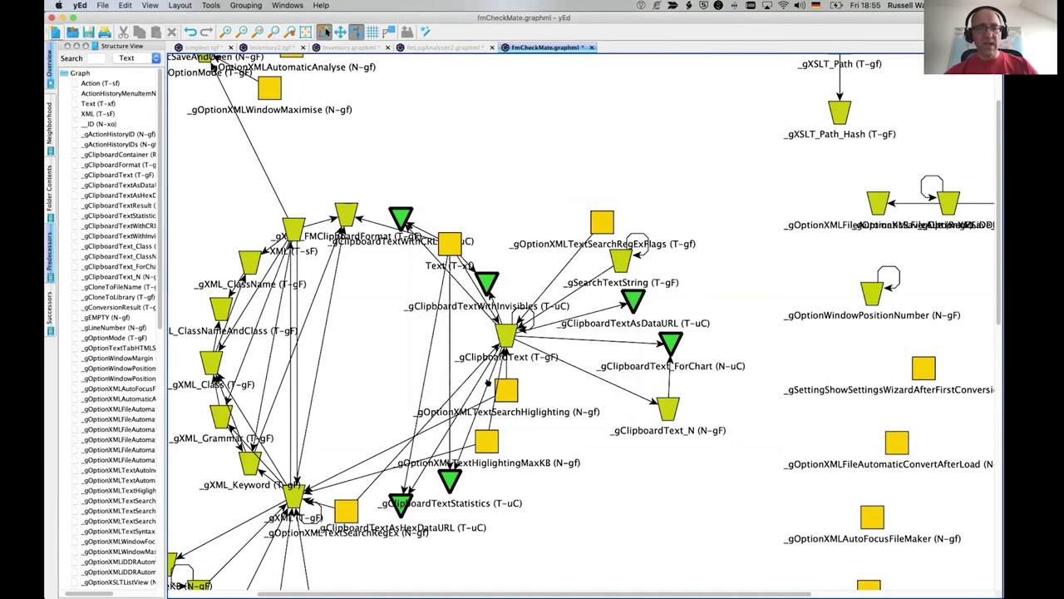
Switch to Finder and select the exported fmCheckMate.svg in the Examples folder
{"action": "key", "text": "super+Tab"}
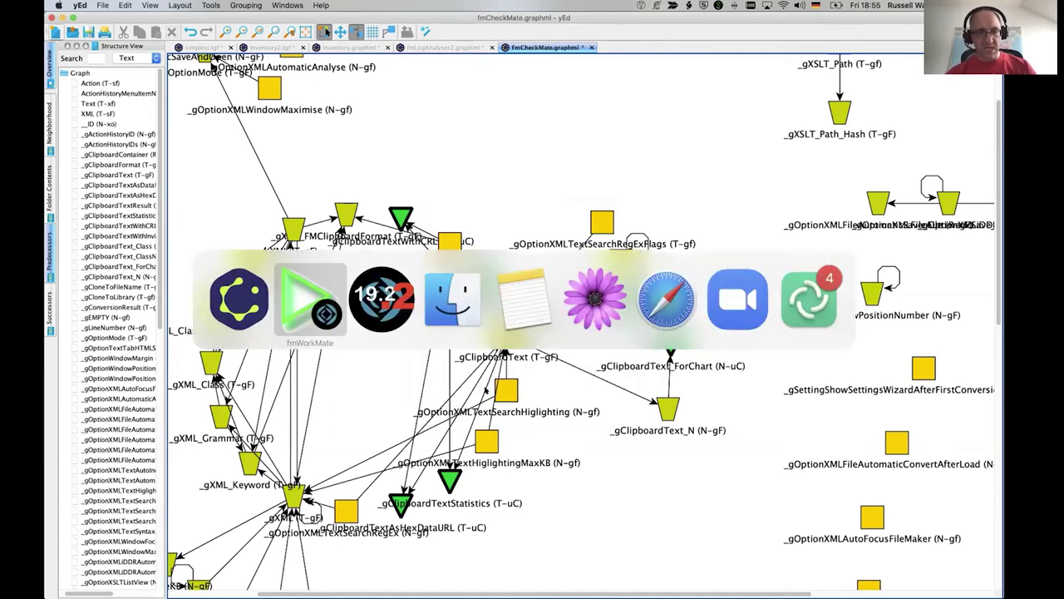
{"action": "key", "text": "super+Tab"}
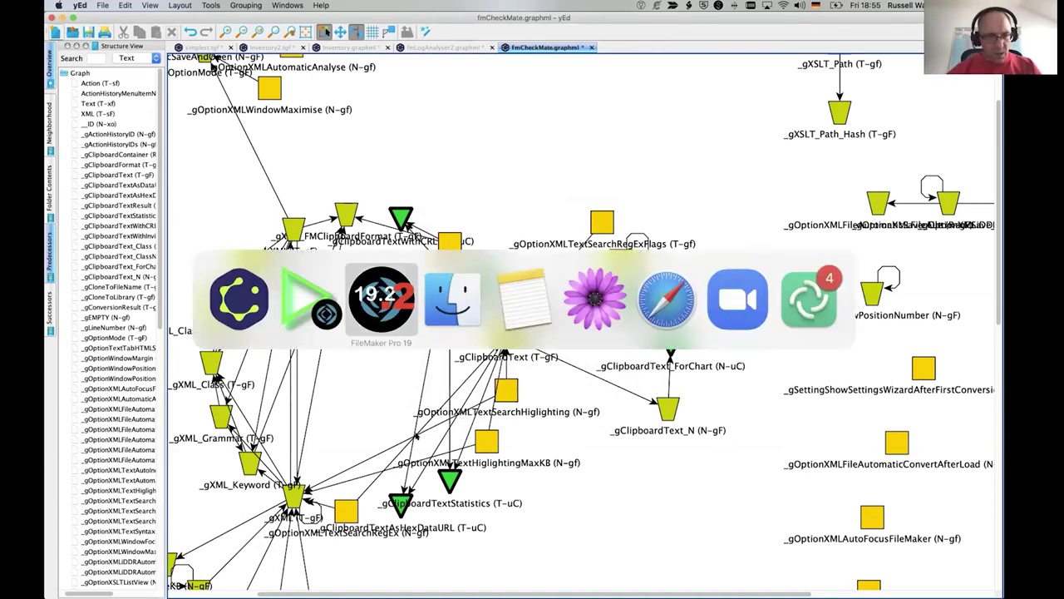
{"action": "key", "text": "super+Tab"}
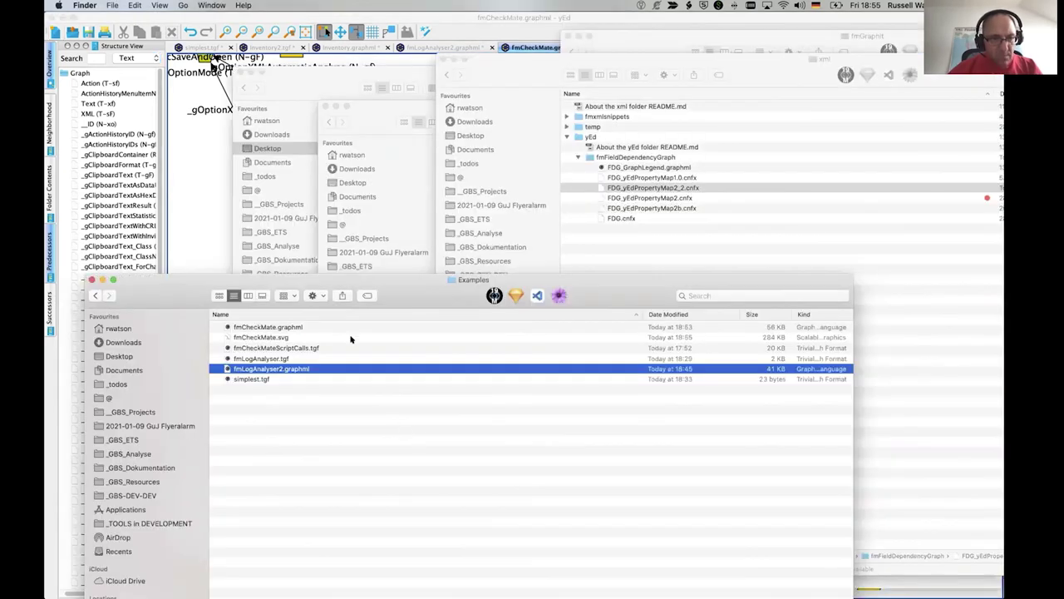
{"action": "left_click", "coordinate": [274, 338]}
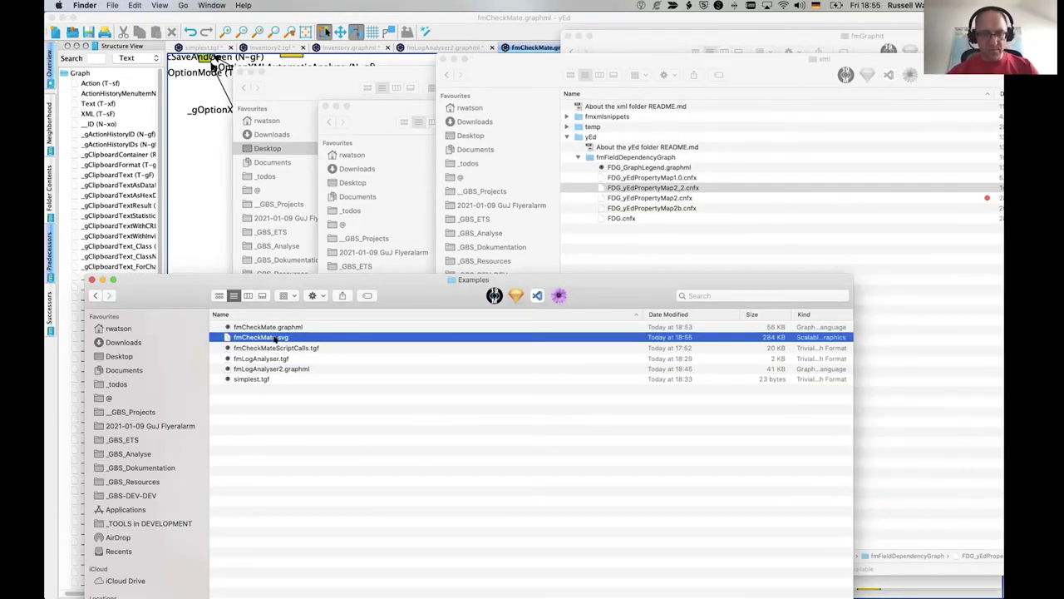
Launch Google Chrome, open fmCheckMate.svg from the Examples folder and view the calculation tooltip of a field node
{"action": "key", "text": "super+space"}
{"action": "type", "text": "chro"}
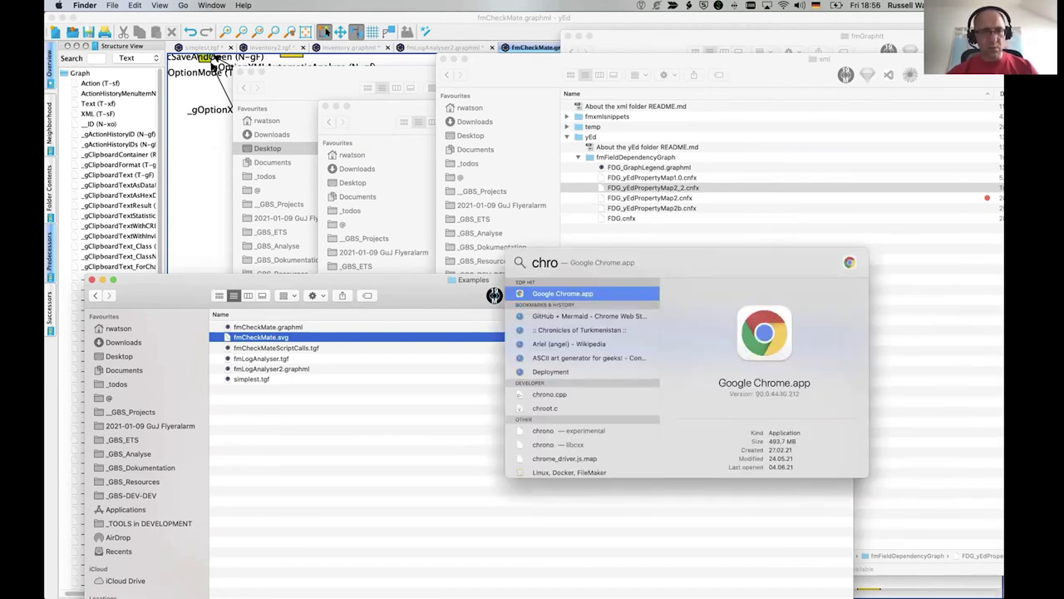
{"action": "key", "text": "Return"}
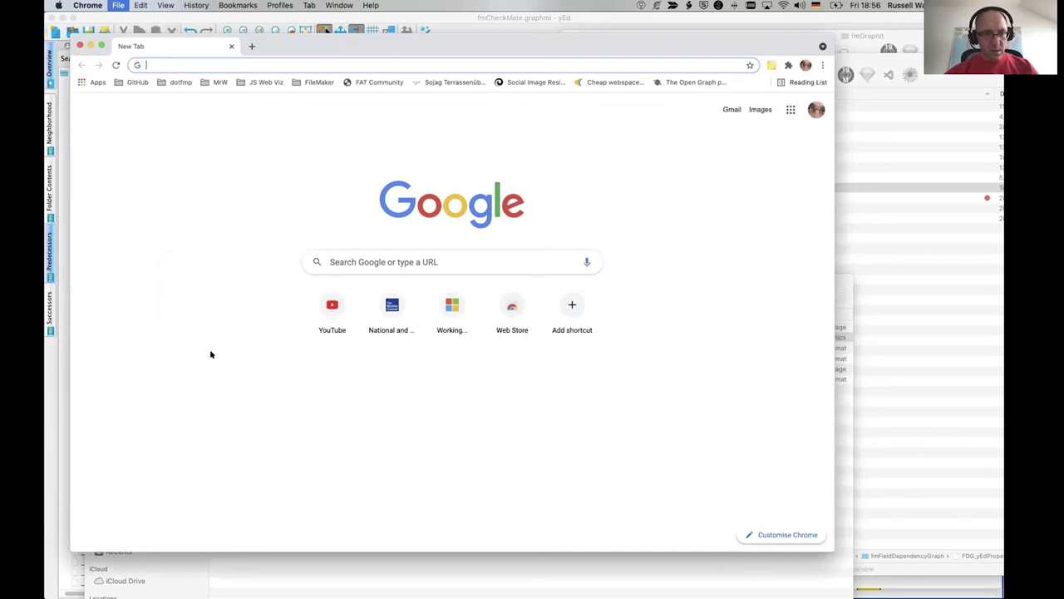
{"action": "key", "text": "super+Tab"}
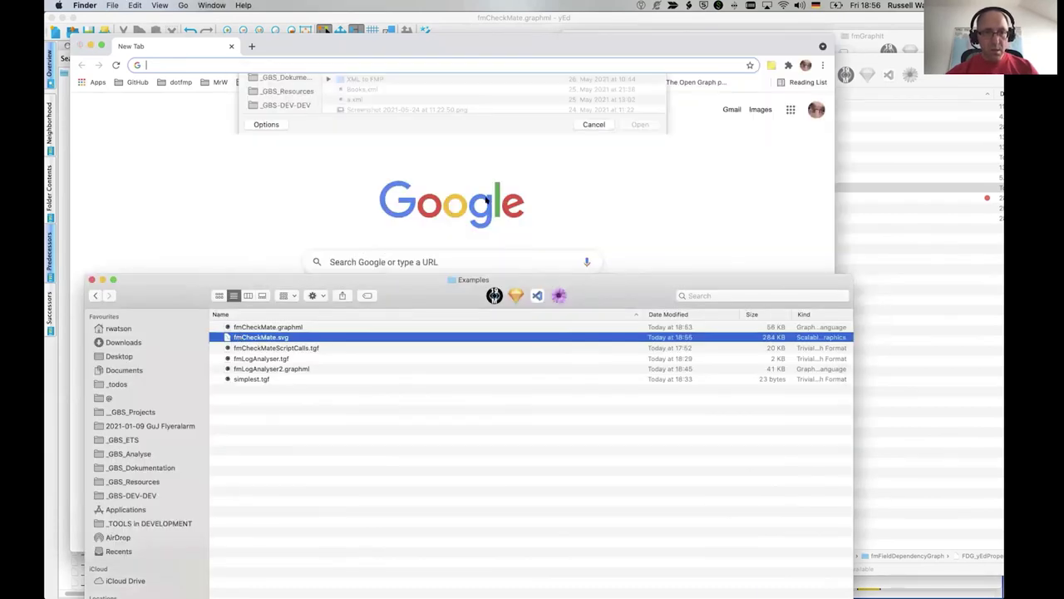
{"action": "left_click_drag", "start_coordinate": [485, 199], "coordinate": [485, 200]}
{"action": "key", "text": "Return"}
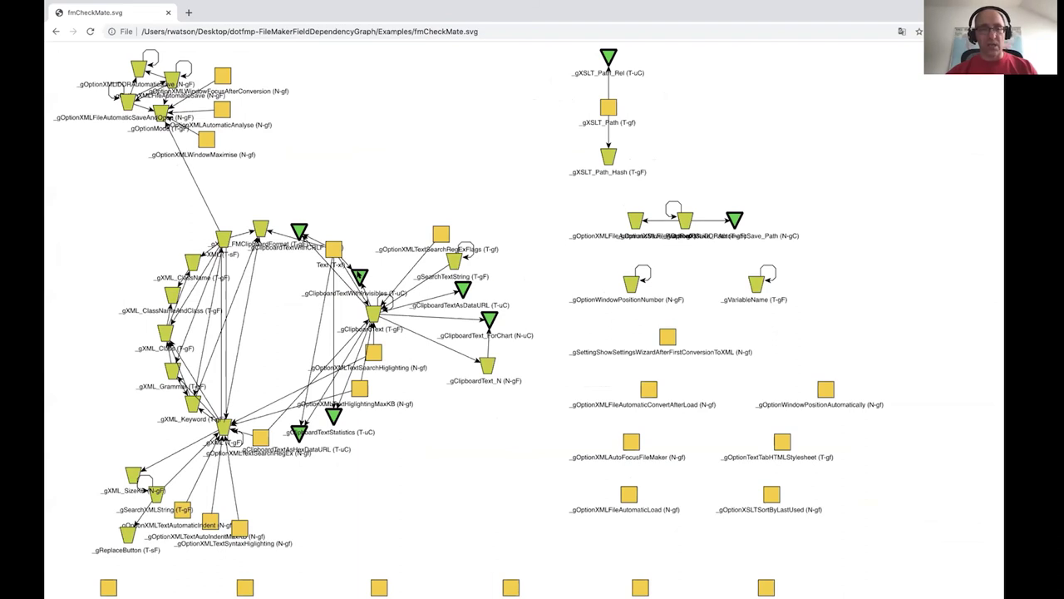
{"action": "mouse_move", "coordinate": [359, 274]}
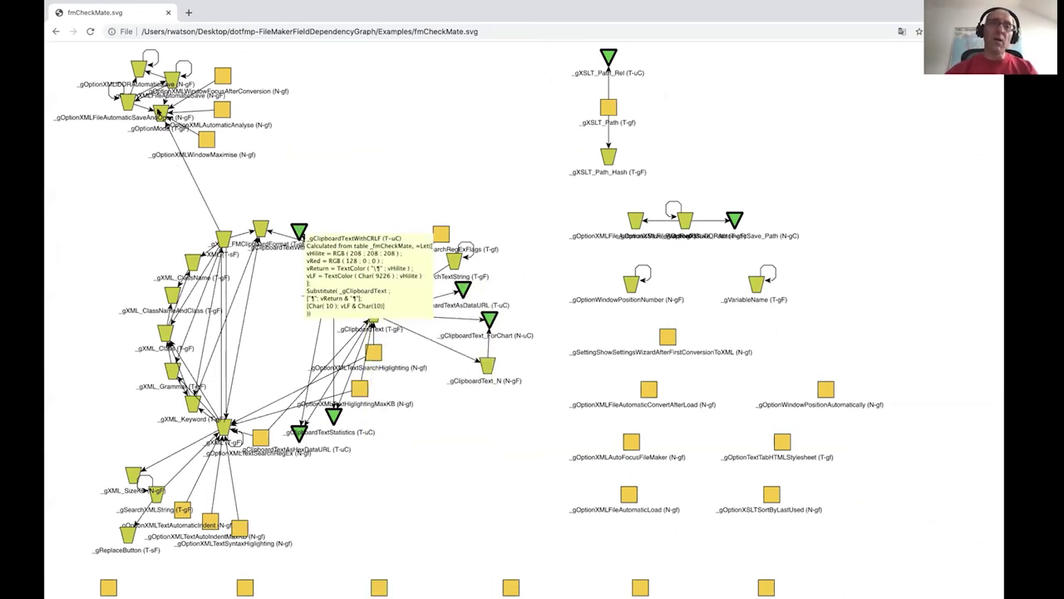
{"action": "mouse_move", "coordinate": [159, 110]}
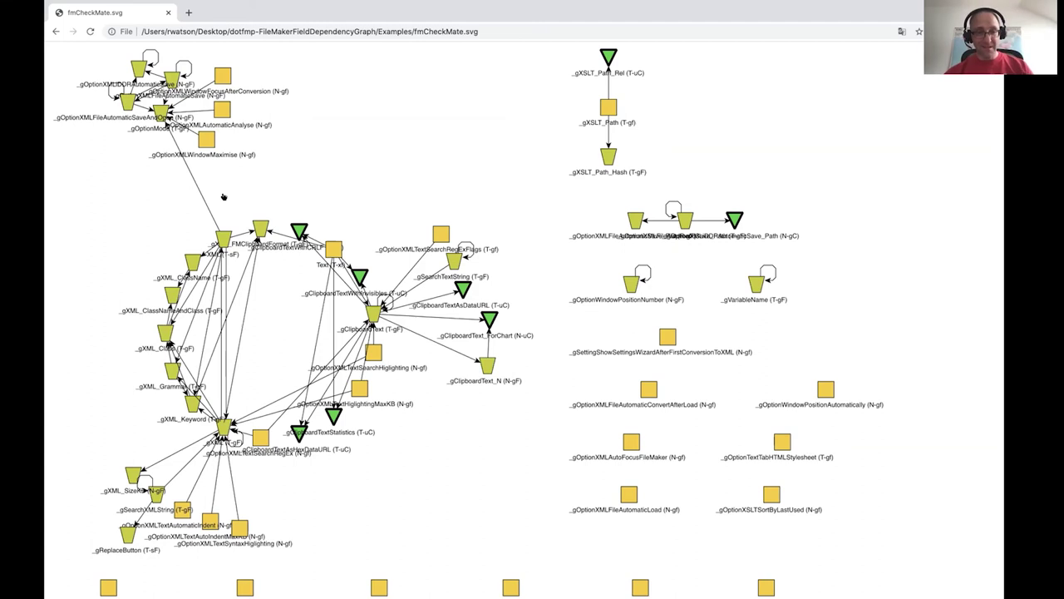
{"action": "key", "text": "super+Tab"}
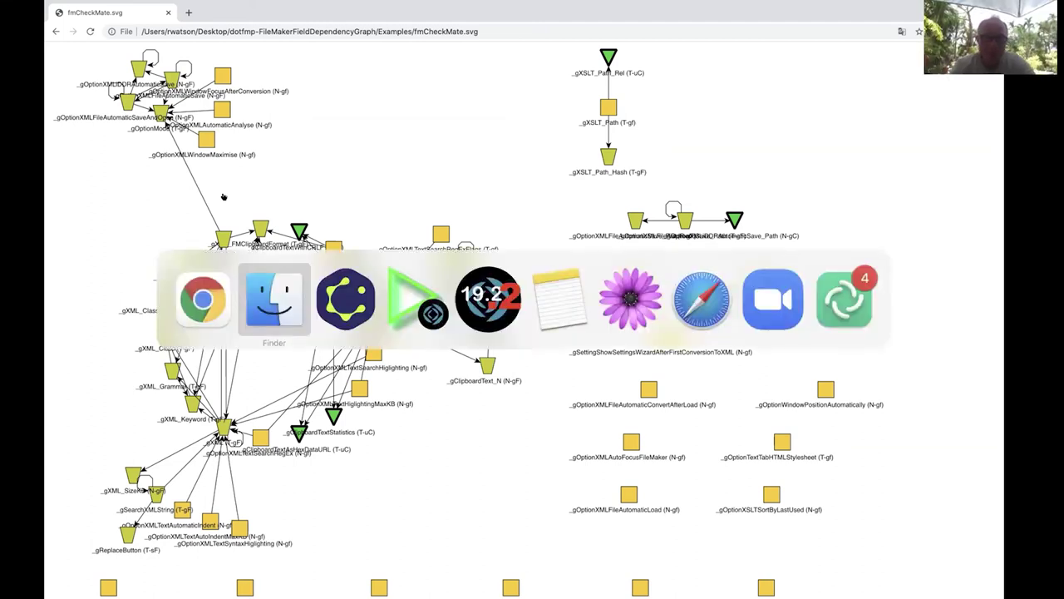
{"action": "key", "text": "Escape"}
{"action": "key", "text": "super+Tab"}
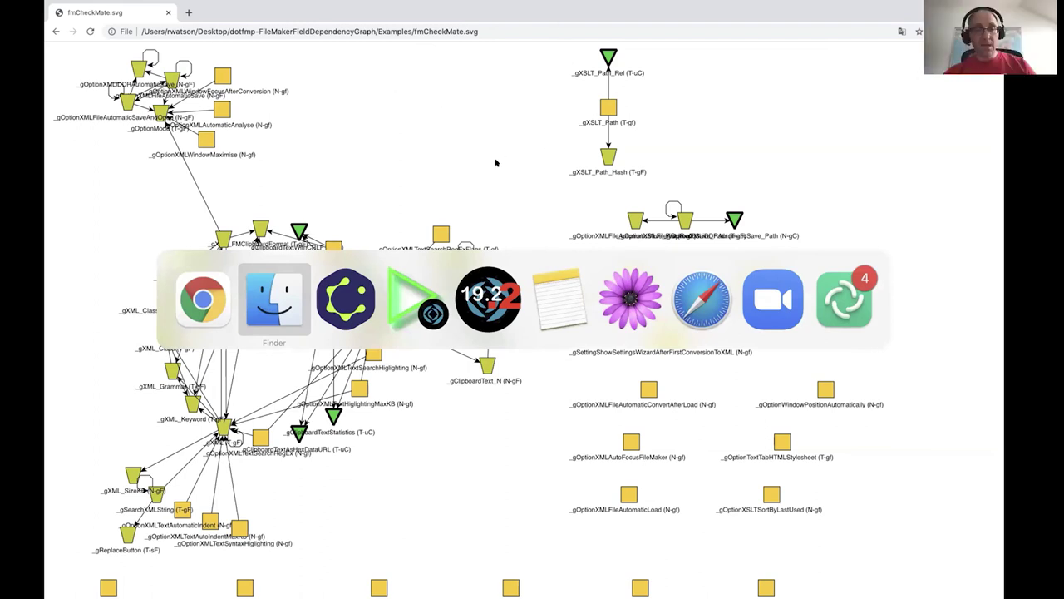
{"action": "key", "text": "Escape"}
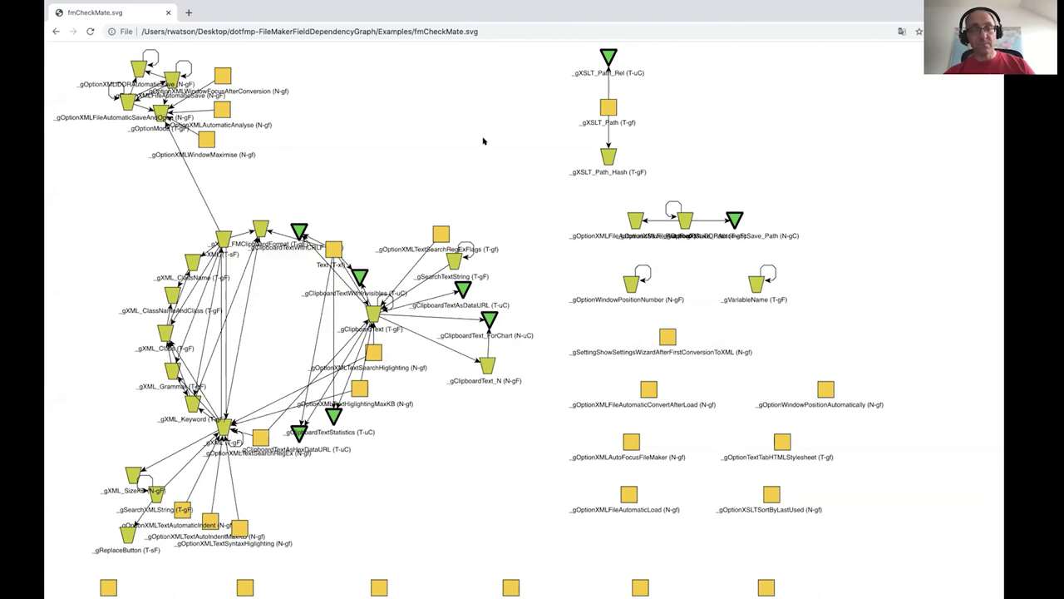
{"action": "key", "text": "super+Tab"}
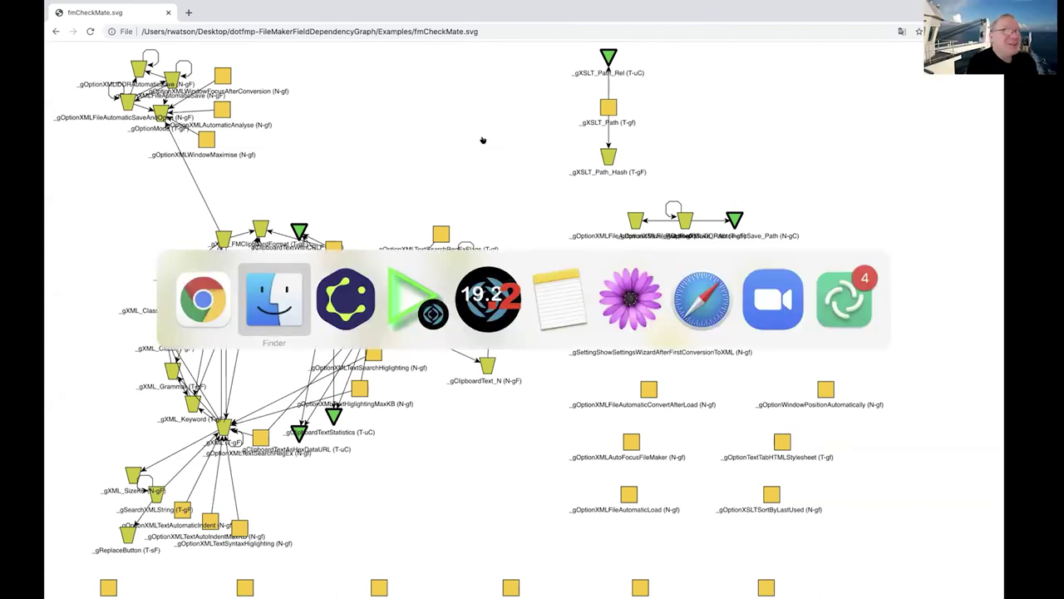
{"action": "key", "text": "Escape"}
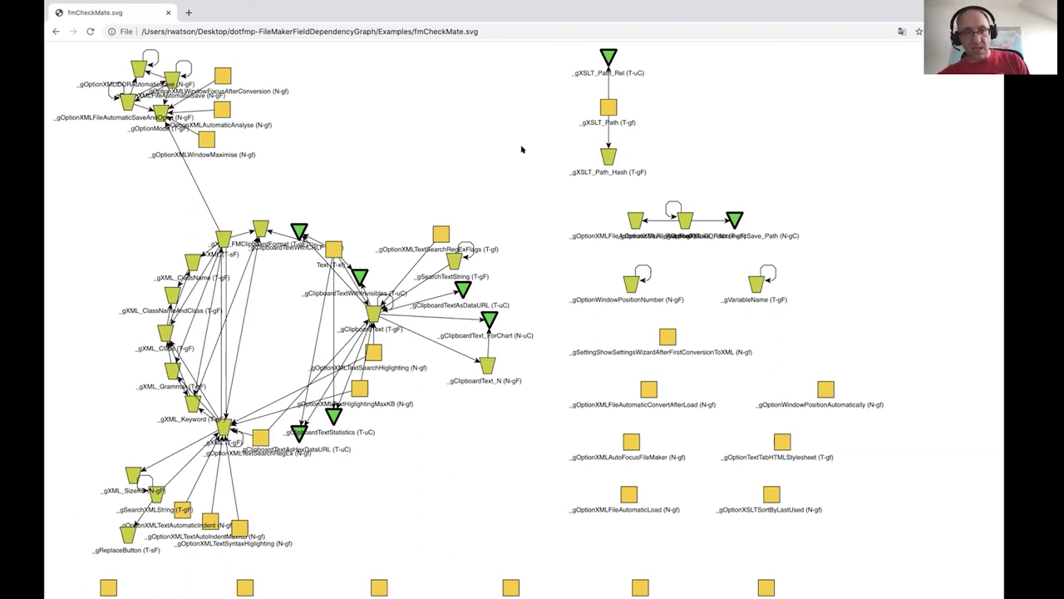
Switch back to yEd and open the node criteria of Select Elements for the fmCheckMate graph
{"action": "key", "text": "super+Tab"}
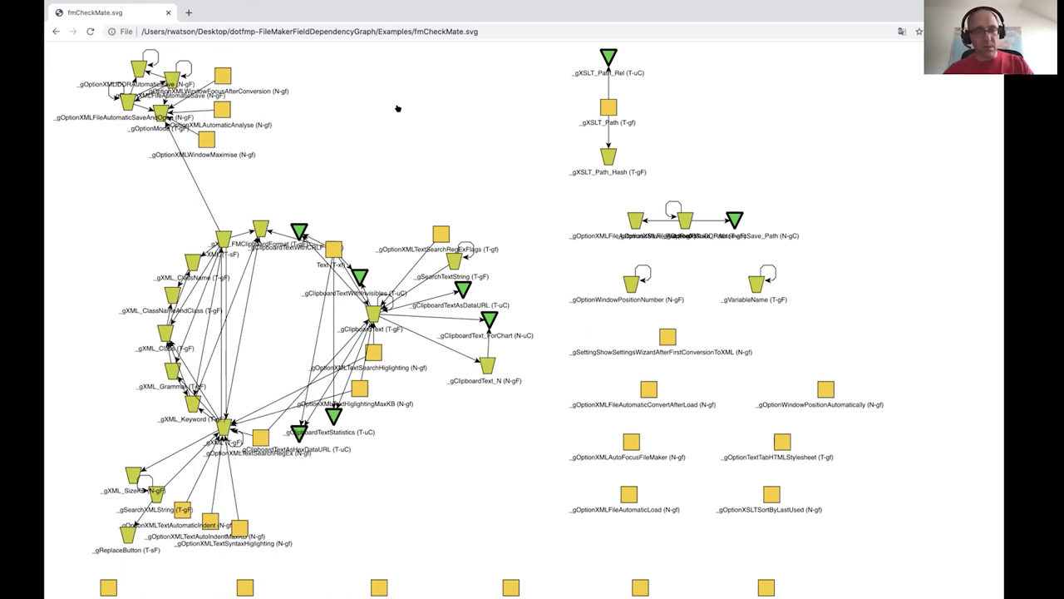
{"action": "key", "text": "super+Tab"}
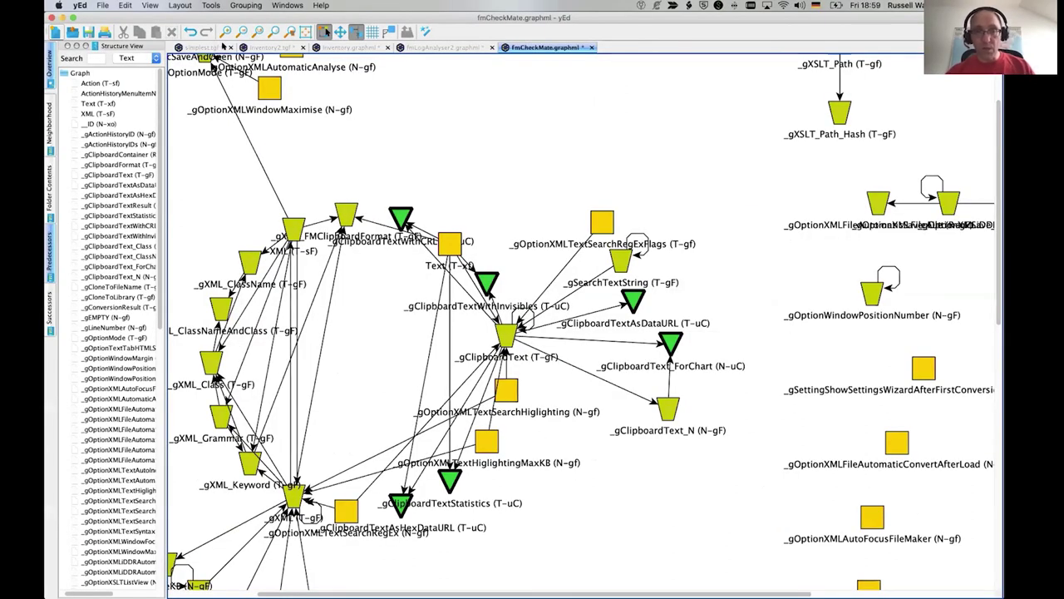
{"action": "left_click", "coordinate": [211, 5]}
{"action": "left_click", "coordinate": [250, 40]}
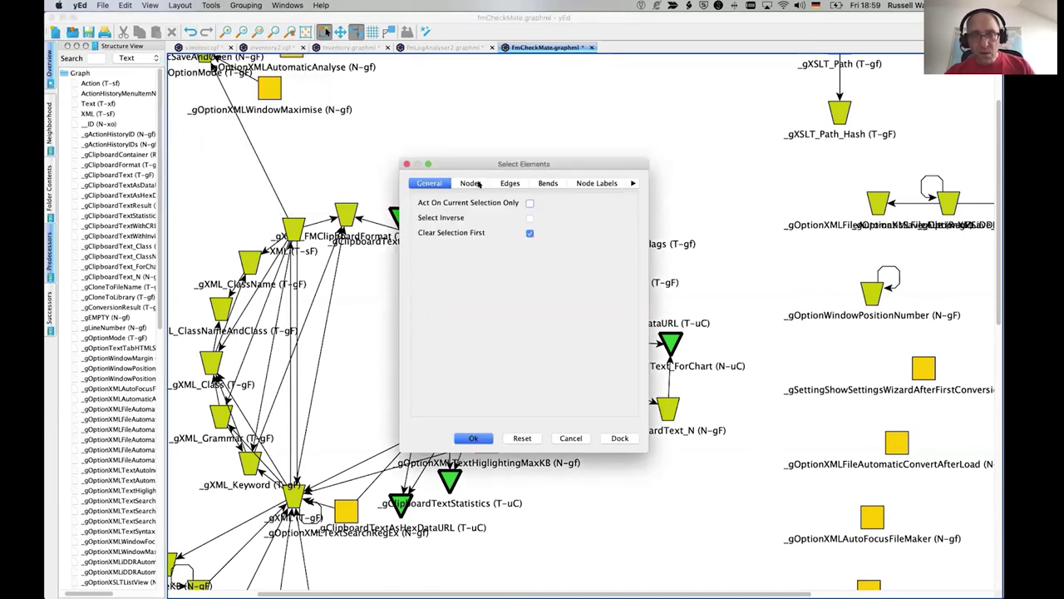
{"action": "left_click", "coordinate": [470, 183]}
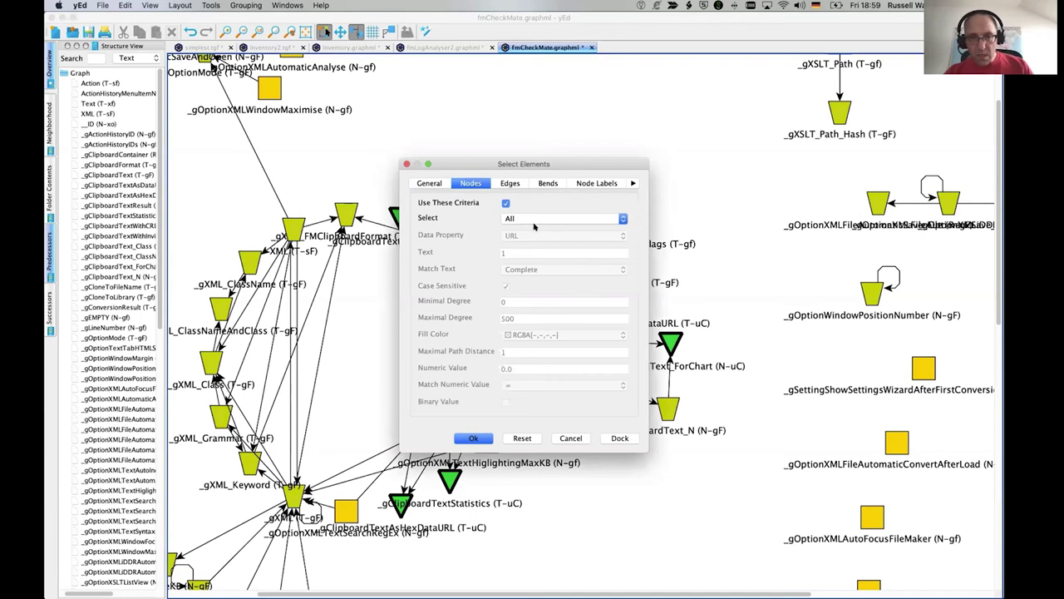
Set the node selection criterion to Indegree
{"action": "left_click", "coordinate": [535, 220]}
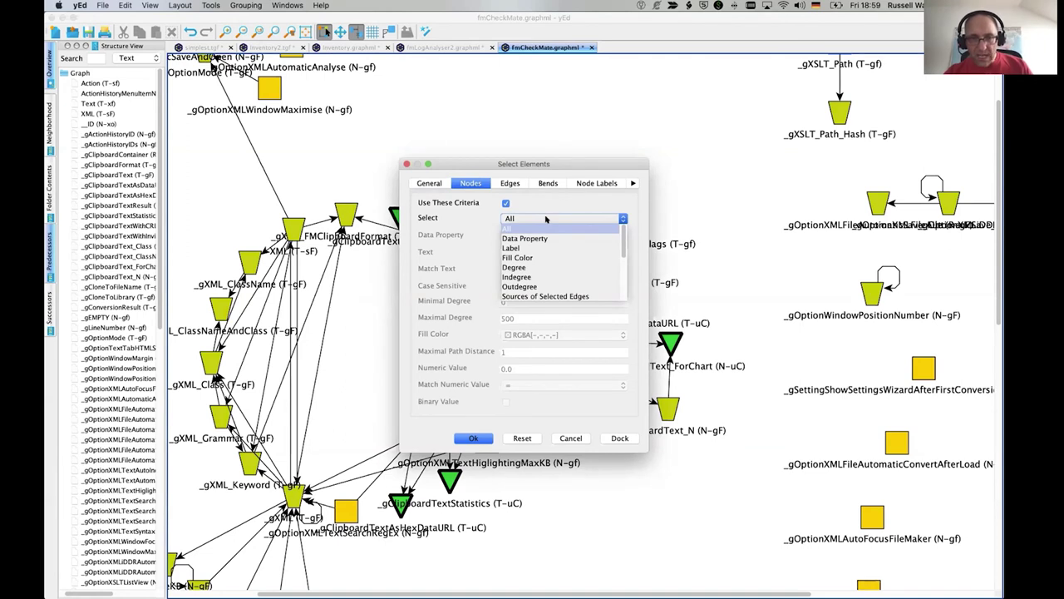
{"action": "key", "text": "i"}
{"action": "key", "text": "Return"}
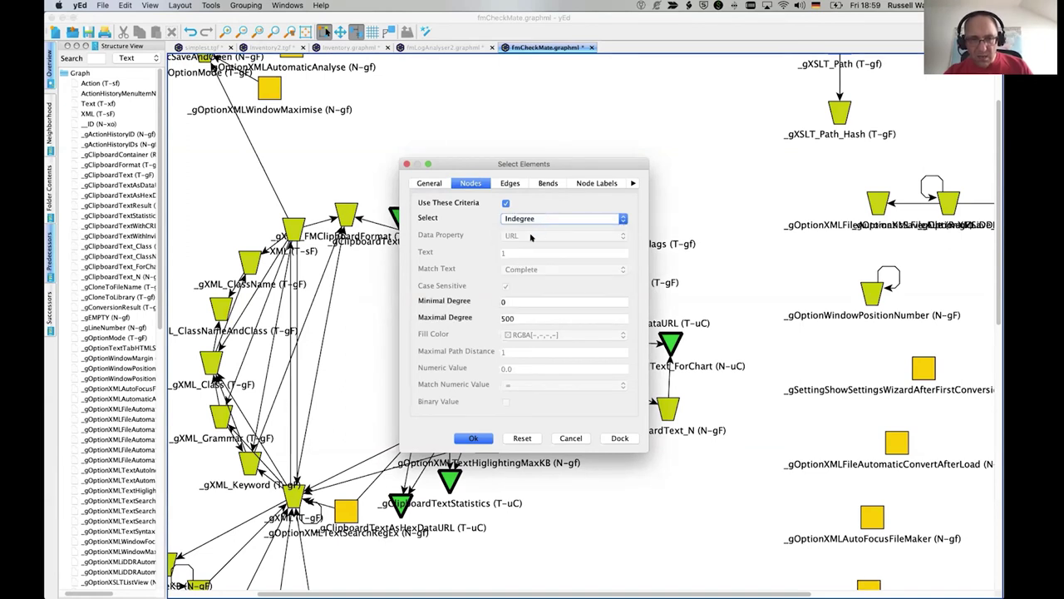
{"action": "left_click", "coordinate": [551, 219]}
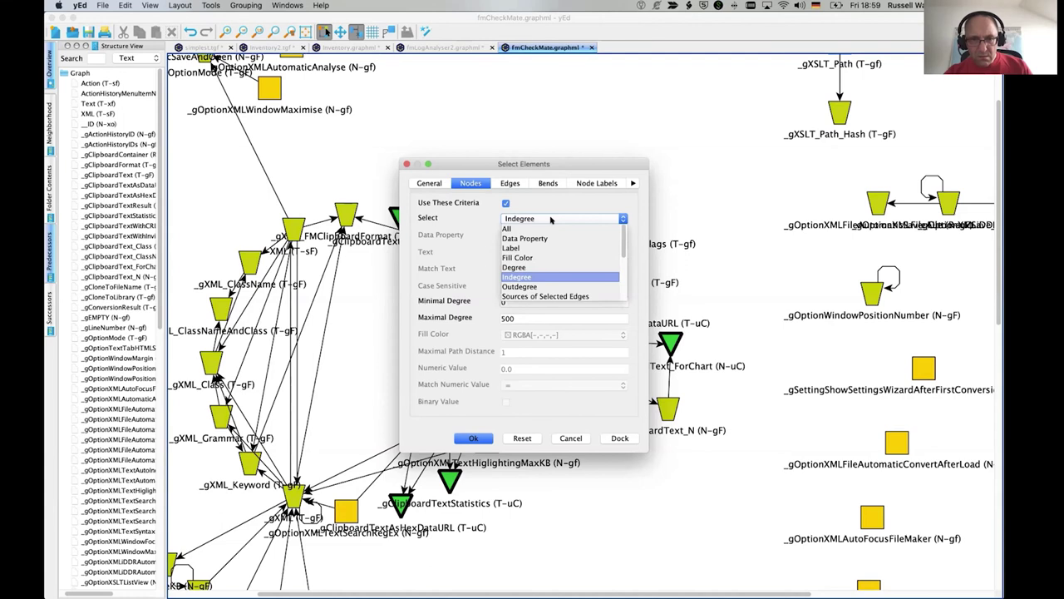
{"action": "left_click", "coordinate": [528, 268]}
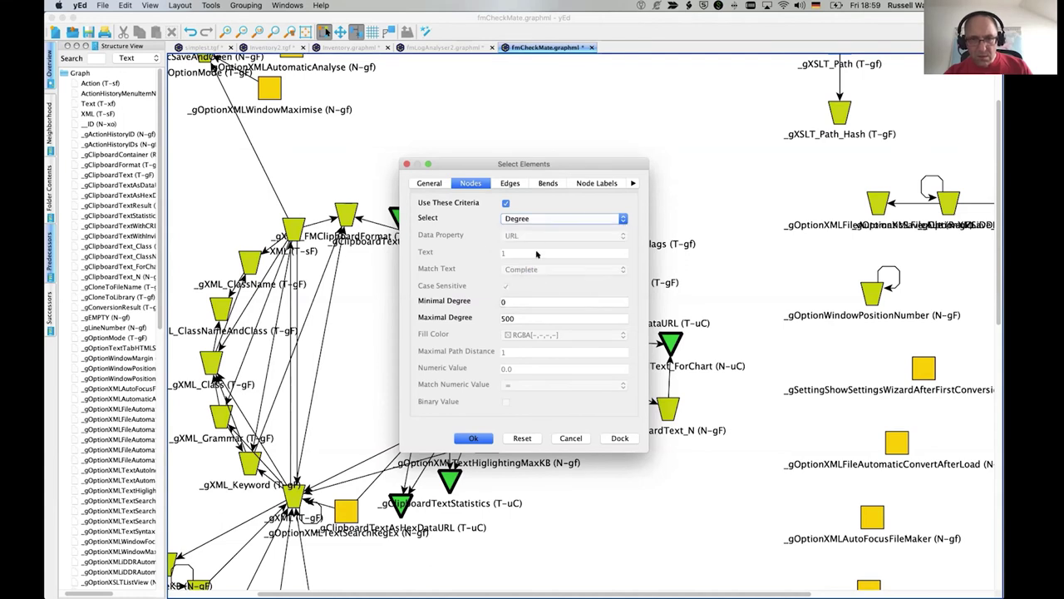
{"action": "left_click", "coordinate": [565, 218]}
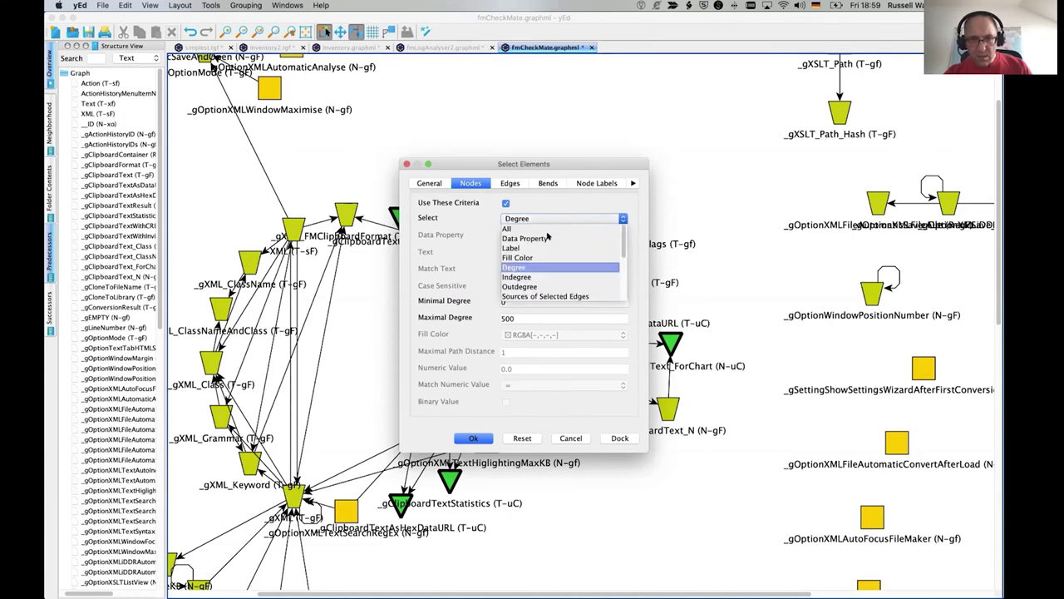
{"action": "left_click", "coordinate": [536, 276]}
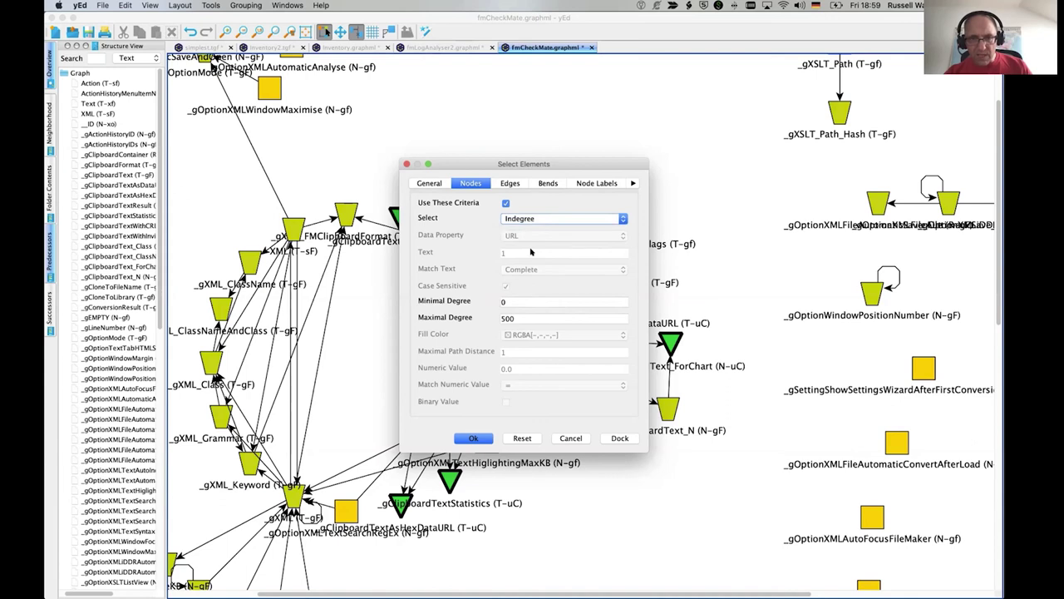
Limit the node selection to an indegree of 0 by setting the maximal degree to 0
{"action": "left_click", "coordinate": [520, 302]}
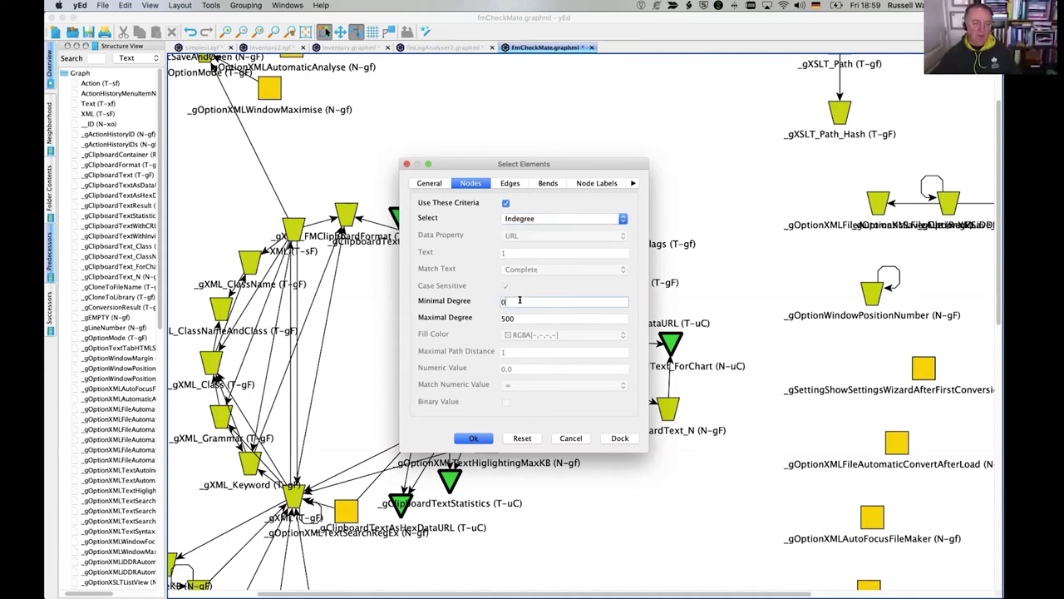
{"action": "left_click", "coordinate": [526, 319]}
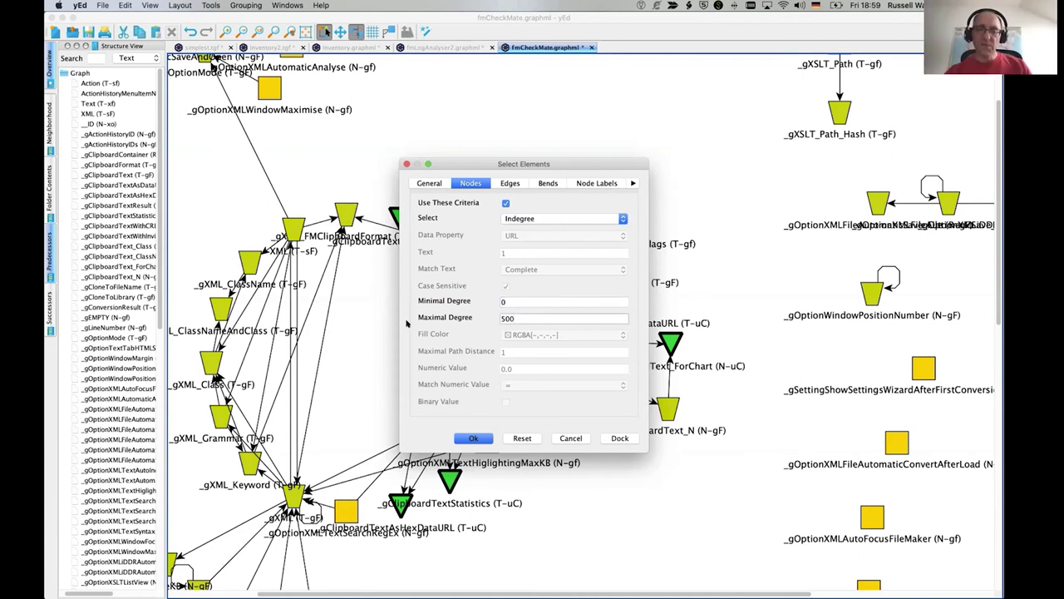
{"action": "key", "text": "BackSpace"}
{"action": "key", "text": "BackSpace"}
{"action": "key", "text": "BackSpace"}
{"action": "type", "text": "0"}
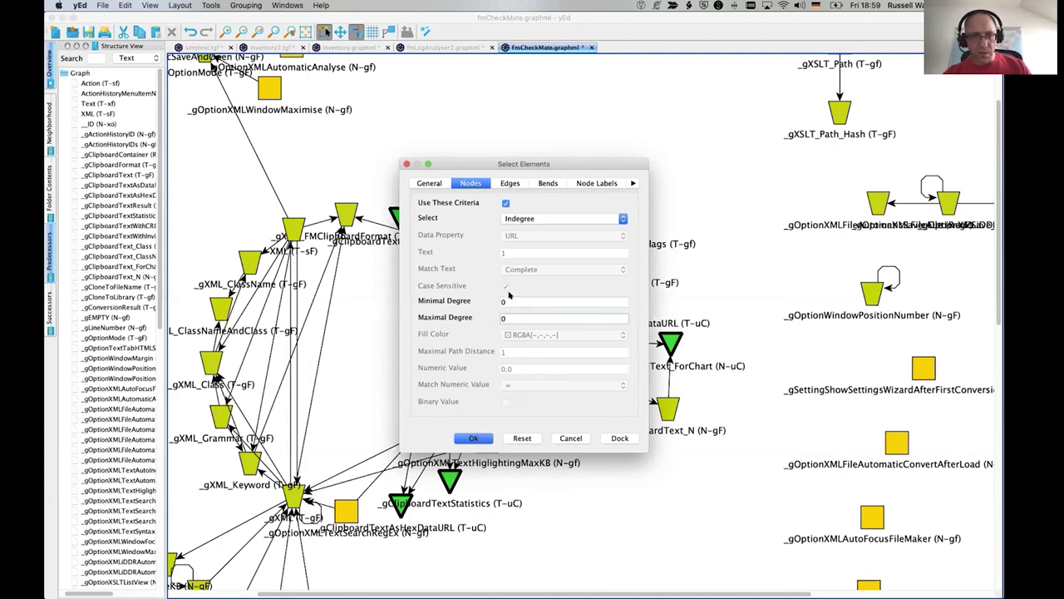
Select all nodes matching the indegree 0 criterion and delete them from the graph
{"action": "key", "text": "ctrl+Page_Up"}
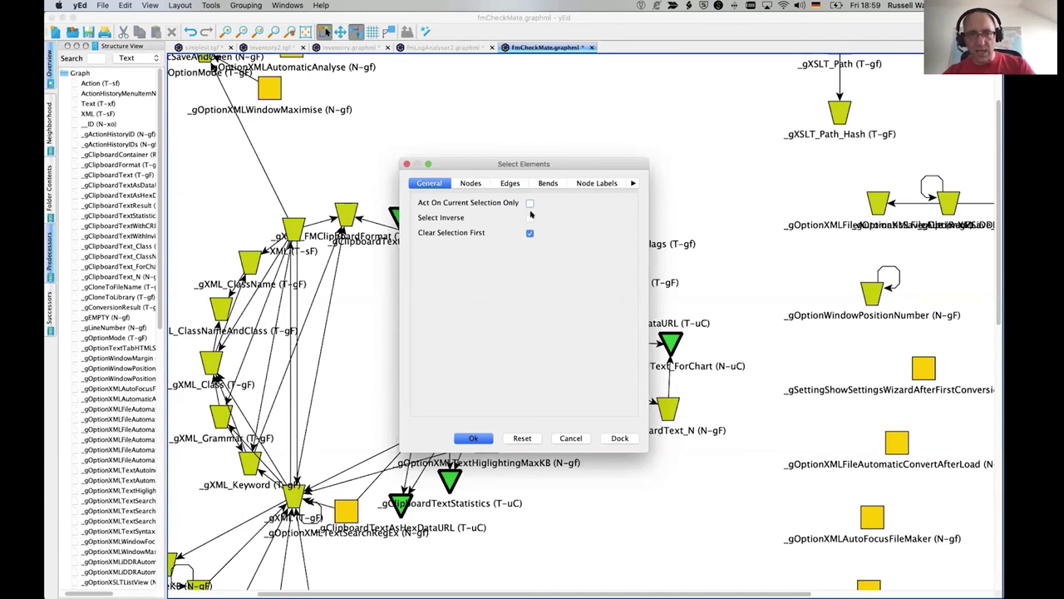
{"action": "key", "text": "ctrl+Page_Down"}
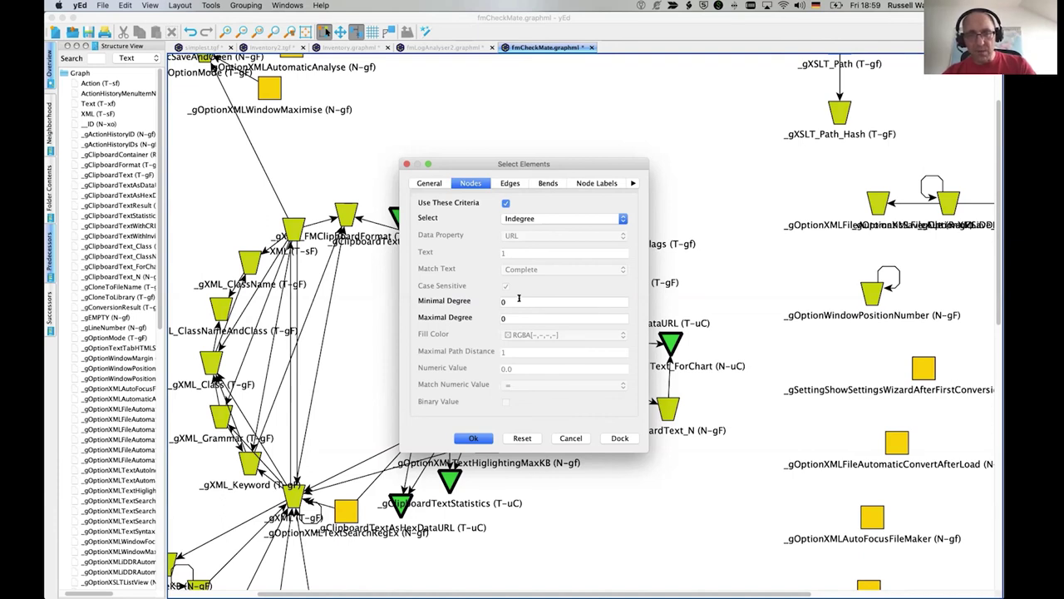
{"action": "left_click", "coordinate": [487, 438]}
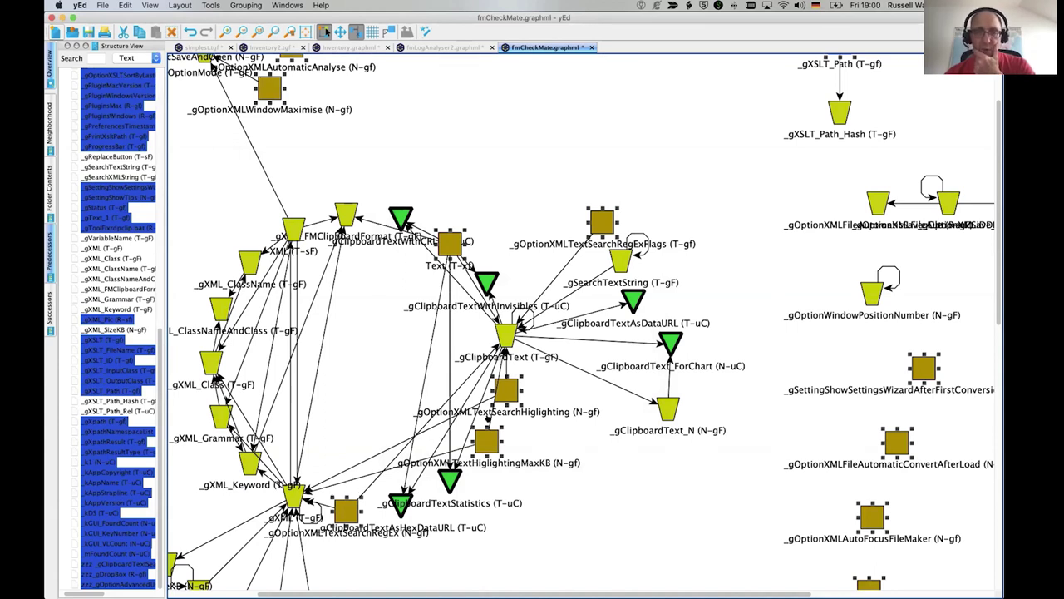
{"action": "key", "text": "Delete"}
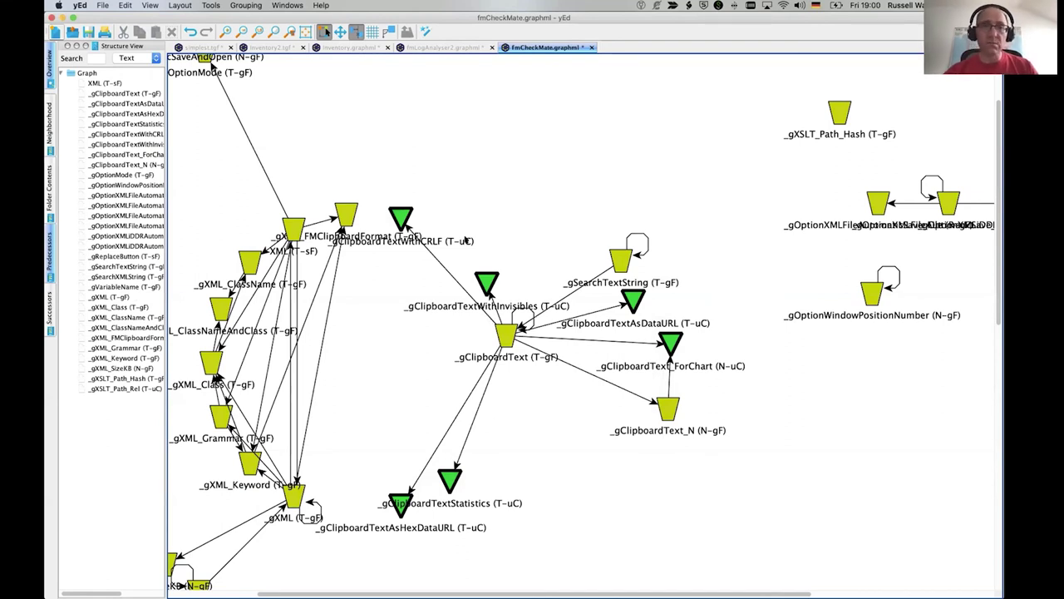
Run Centrality Measures on the graph using Number of Connected Edges with both incoming and outgoing edges considered
{"action": "left_click", "coordinate": [212, 6]}
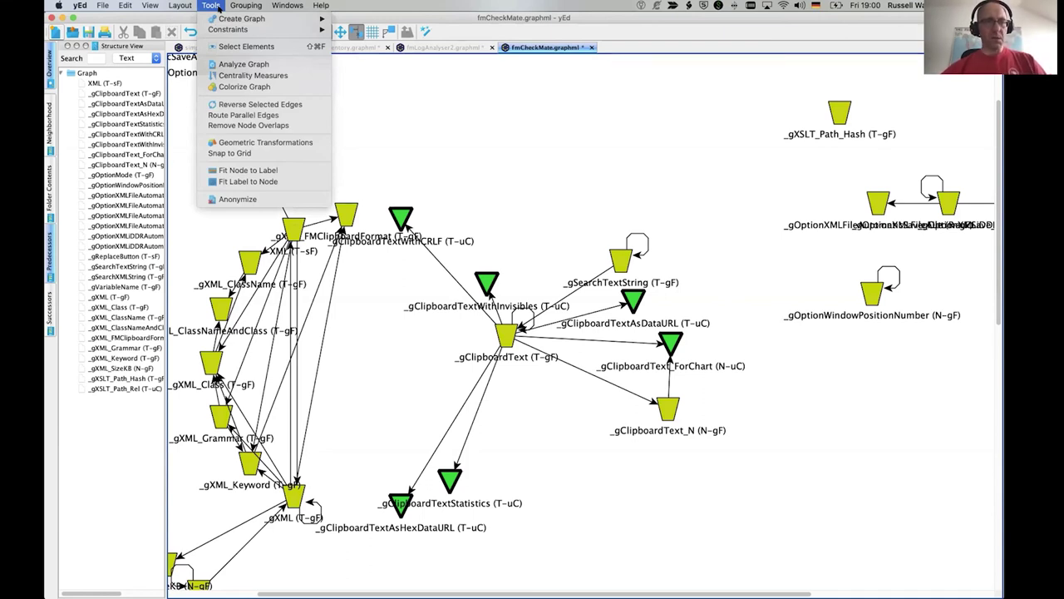
{"action": "left_click", "coordinate": [252, 76]}
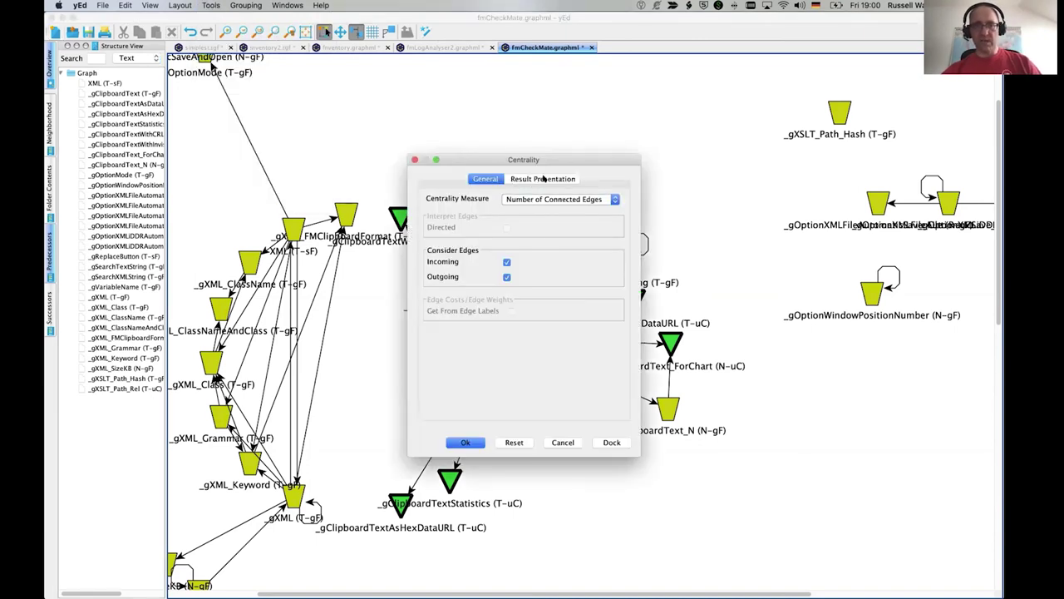
{"action": "left_click", "coordinate": [544, 179]}
{"action": "left_click", "coordinate": [492, 178]}
{"action": "left_click", "coordinate": [465, 443]}
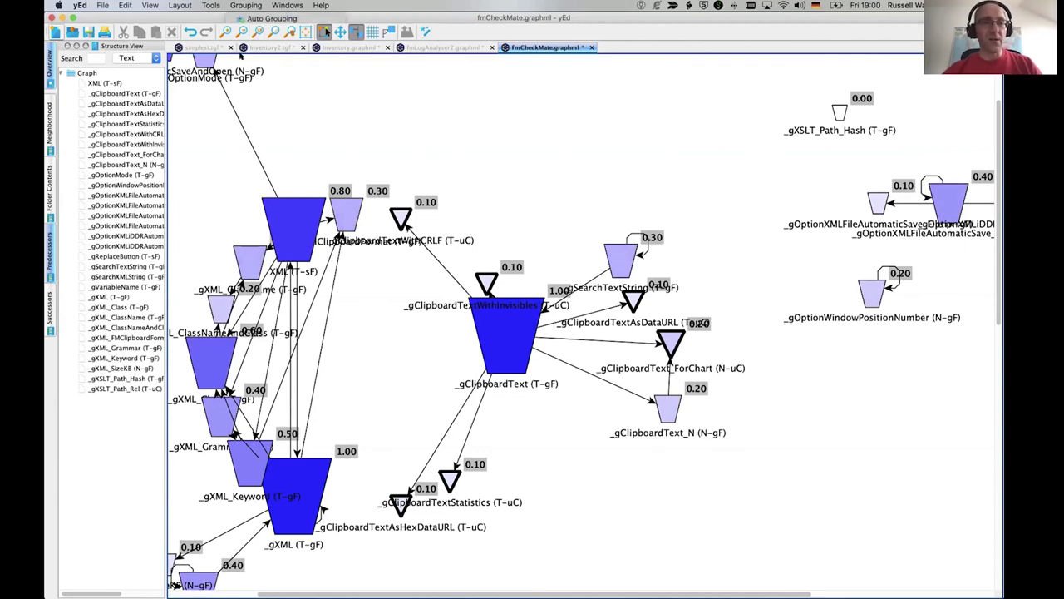
{"action": "left_click", "coordinate": [245, 5]}
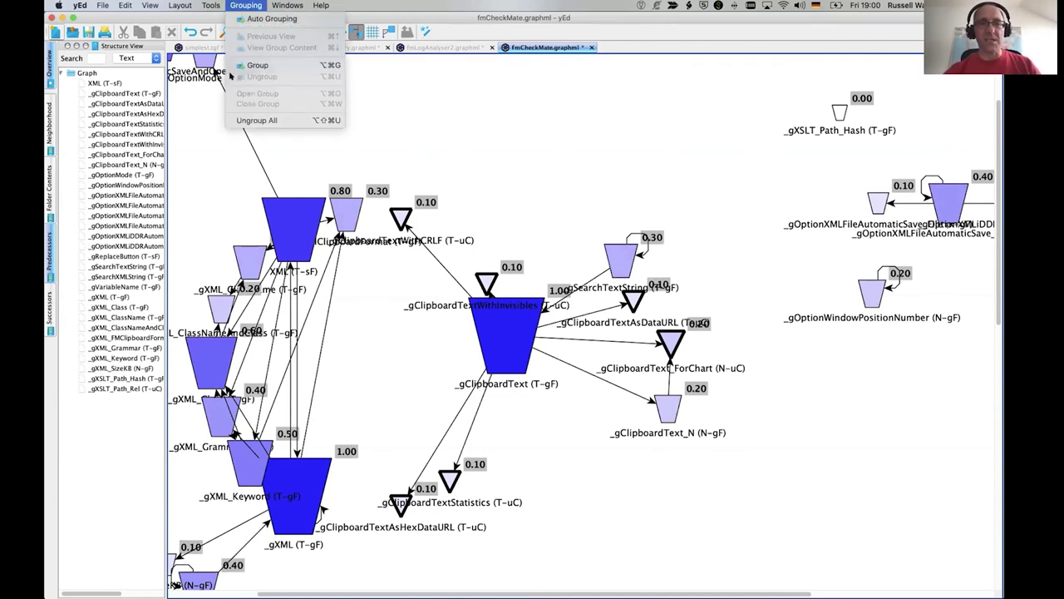
{"action": "mouse_move", "coordinate": [210, 5]}
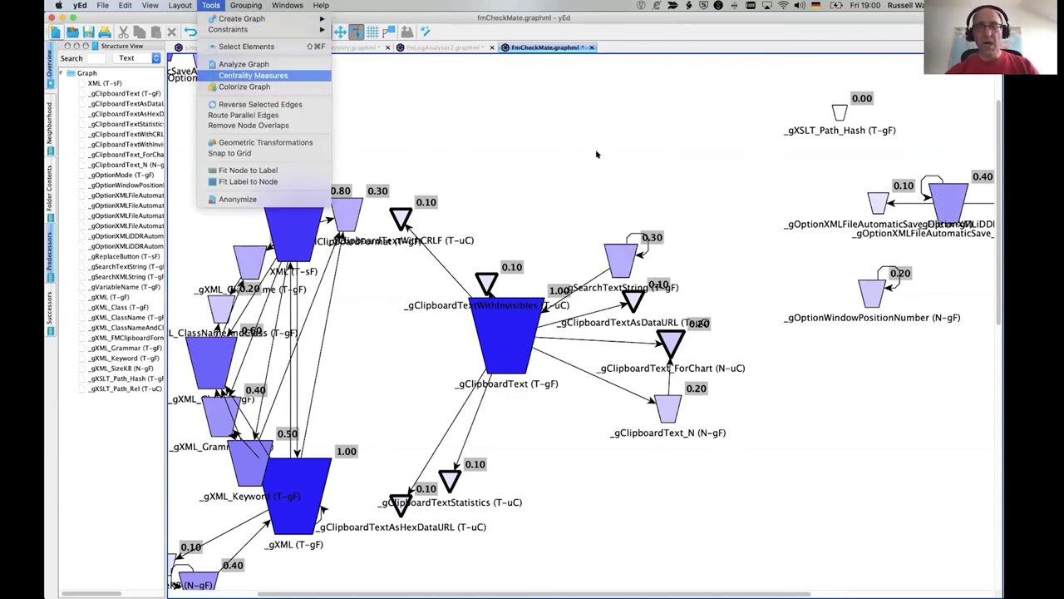
{"action": "left_click", "coordinate": [510, 263]}
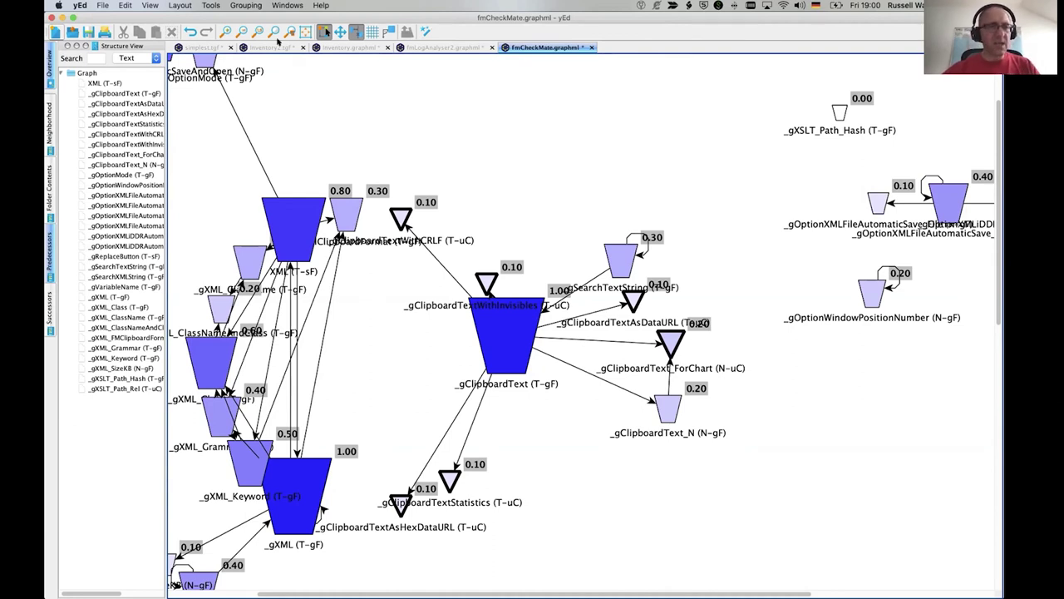
Review the Smart Organic Layout settings and apply the layout to all nodes with node labels considered
{"action": "left_click", "coordinate": [184, 7]}
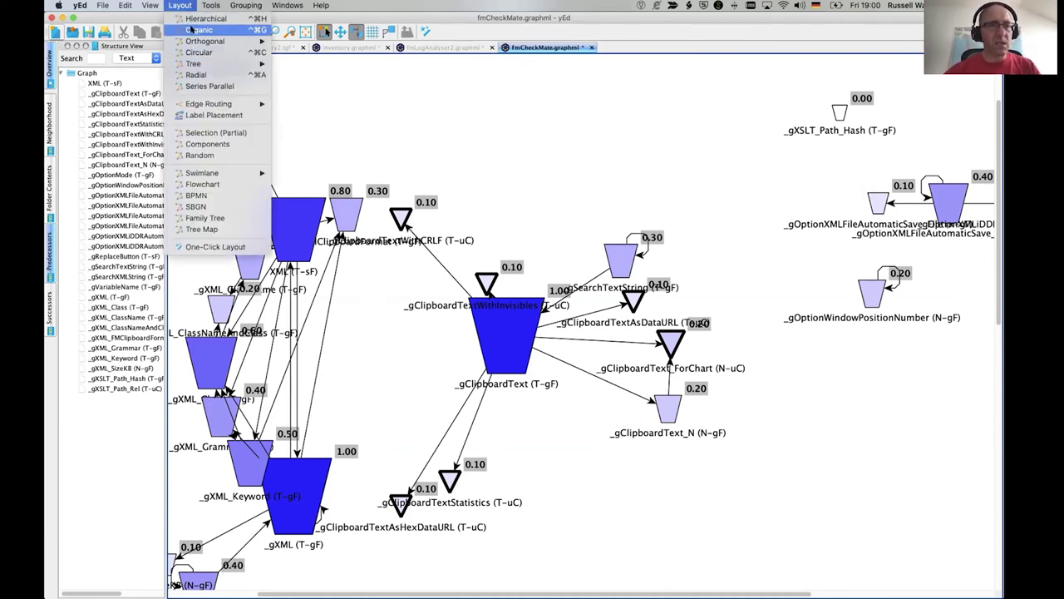
{"action": "left_click", "coordinate": [190, 30]}
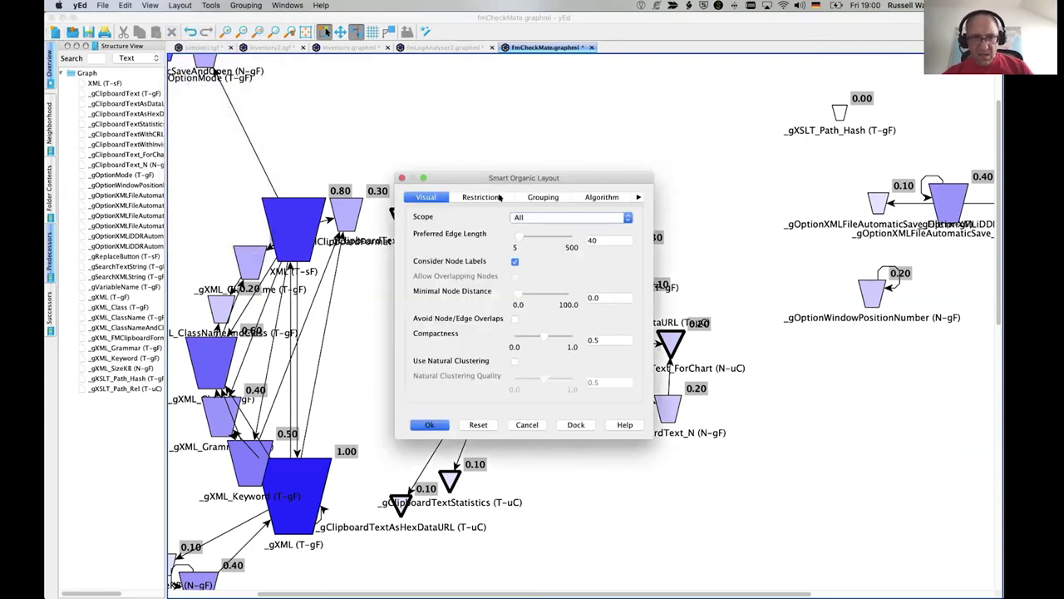
{"action": "left_click", "coordinate": [500, 197]}
{"action": "left_click", "coordinate": [536, 198]}
{"action": "left_click", "coordinate": [589, 196]}
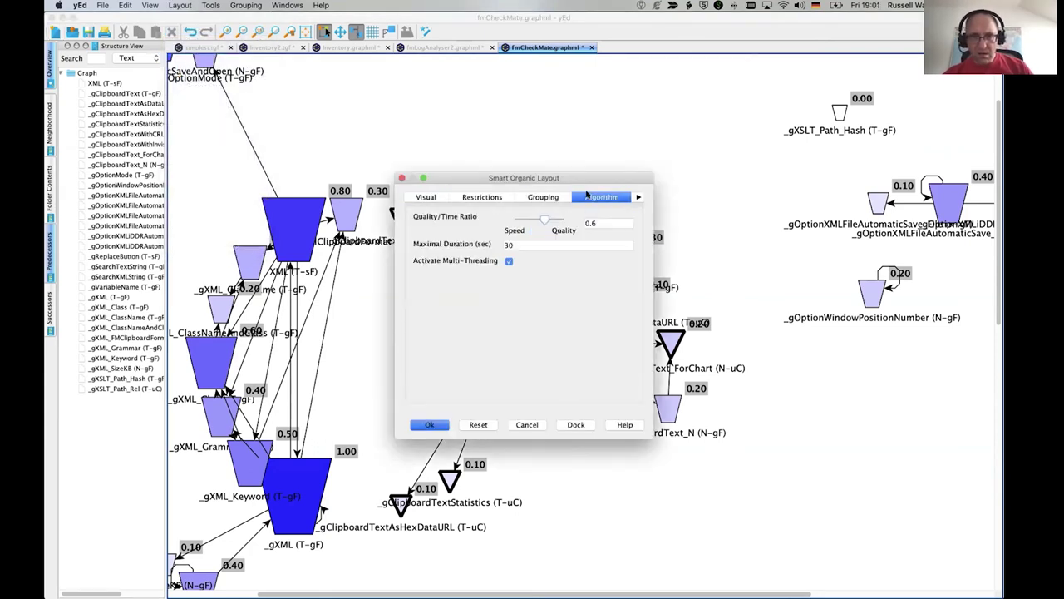
{"action": "left_click", "coordinate": [426, 196]}
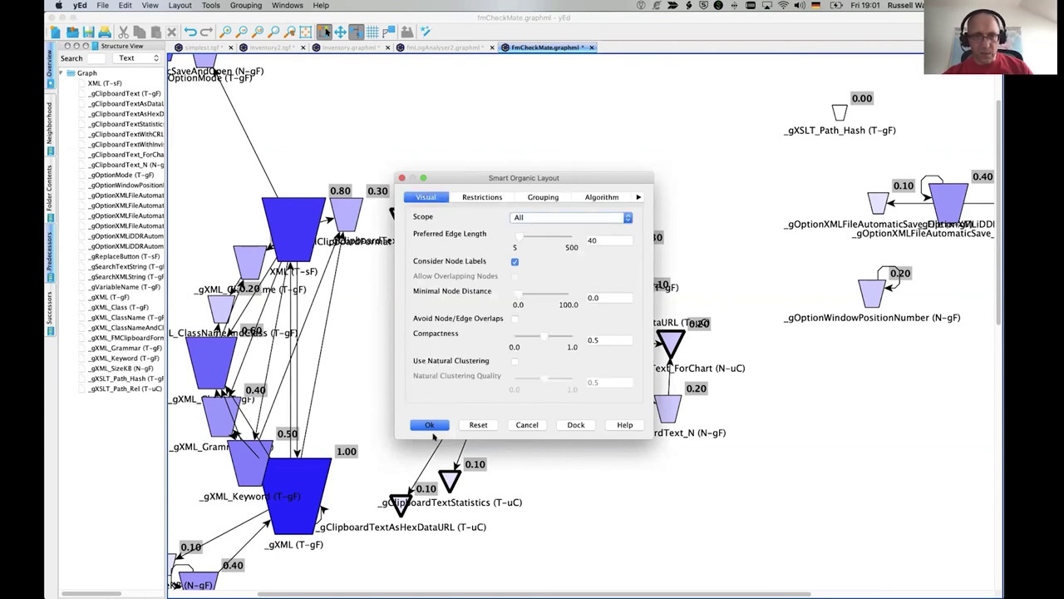
{"action": "left_click", "coordinate": [430, 425]}
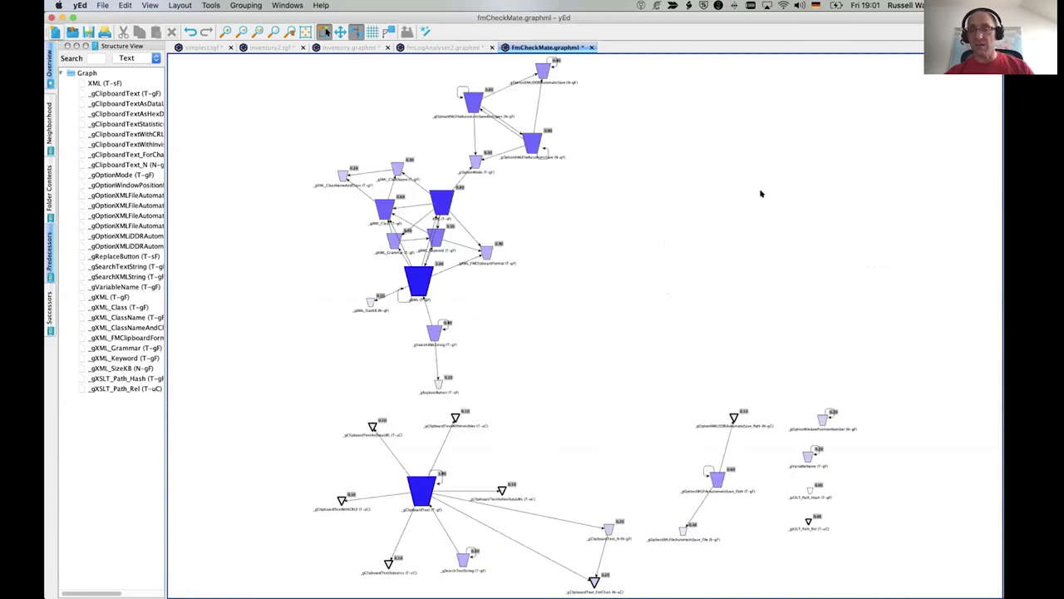
{"action": "left_click", "coordinate": [244, 6]}
{"action": "mouse_move", "coordinate": [210, 6]}
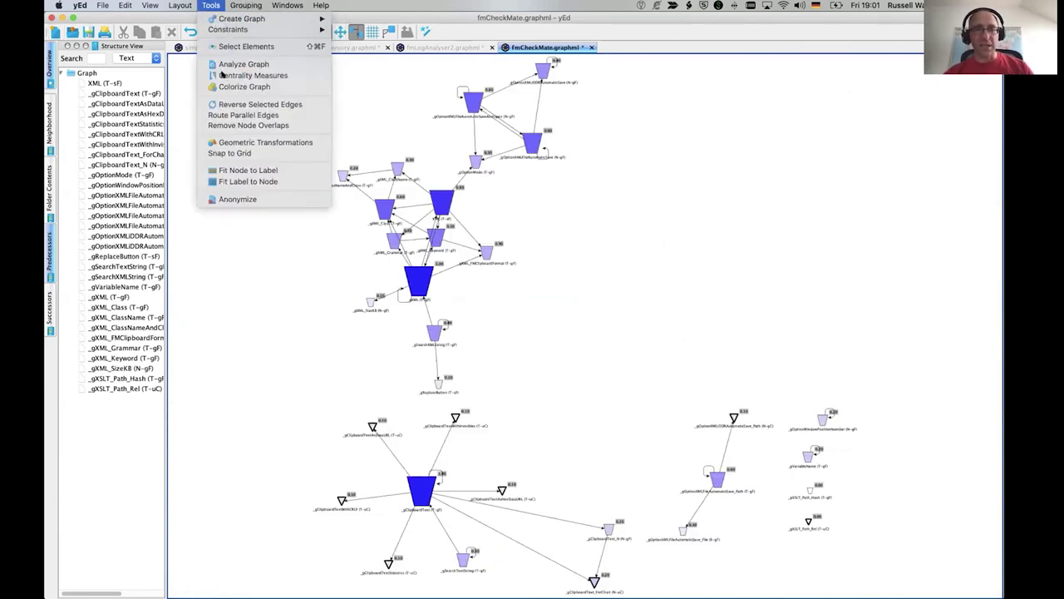
{"action": "left_click", "coordinate": [607, 232]}
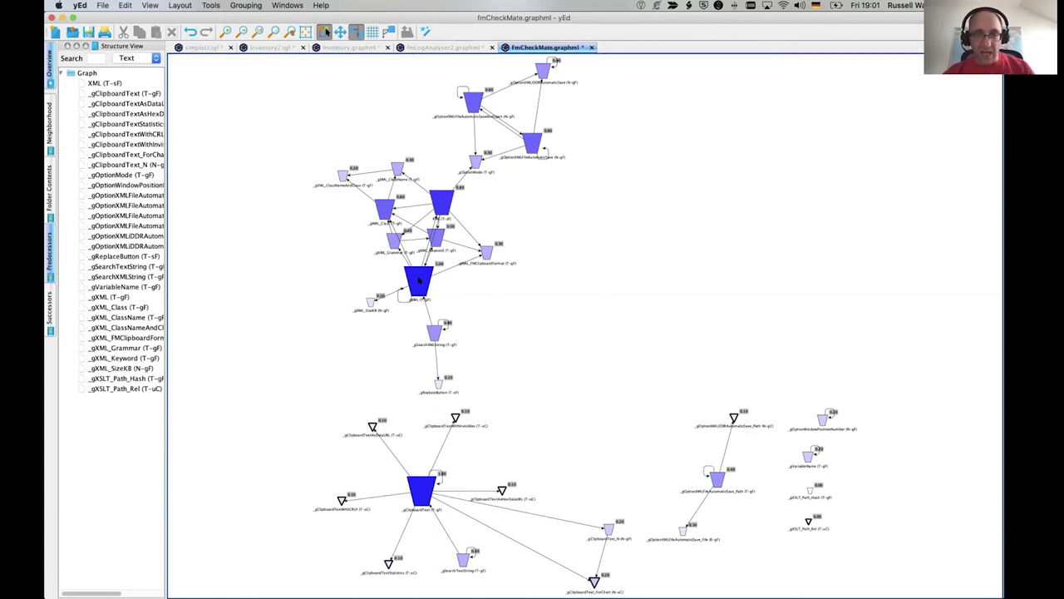
Examine the _gXML and _gClipboardText nodes, switching to FileMaker Pro and back to yEd for each
{"action": "left_click", "coordinate": [418, 281]}
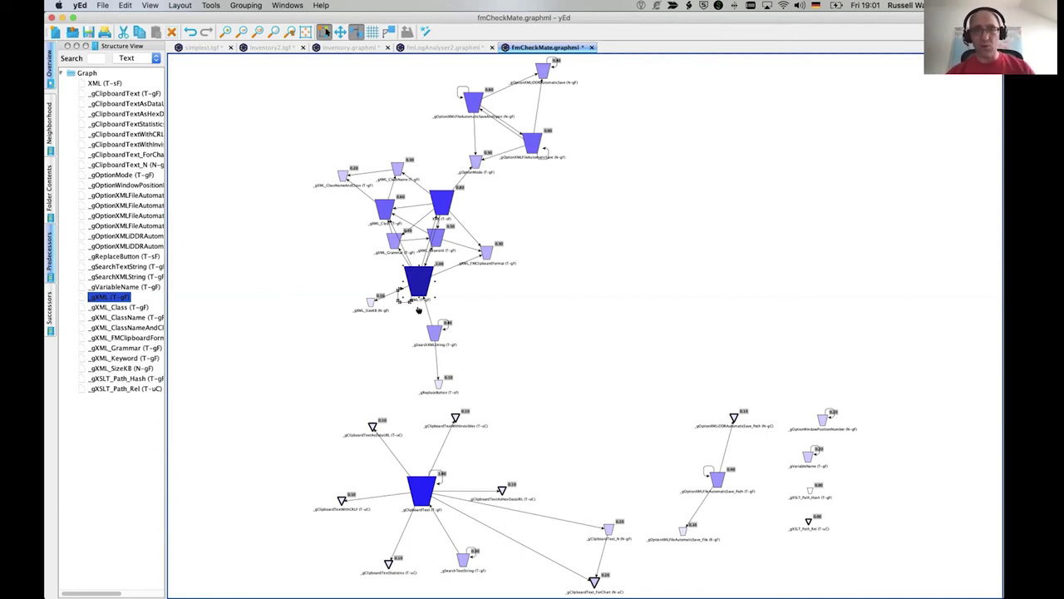
{"action": "key", "text": "super+Tab"}
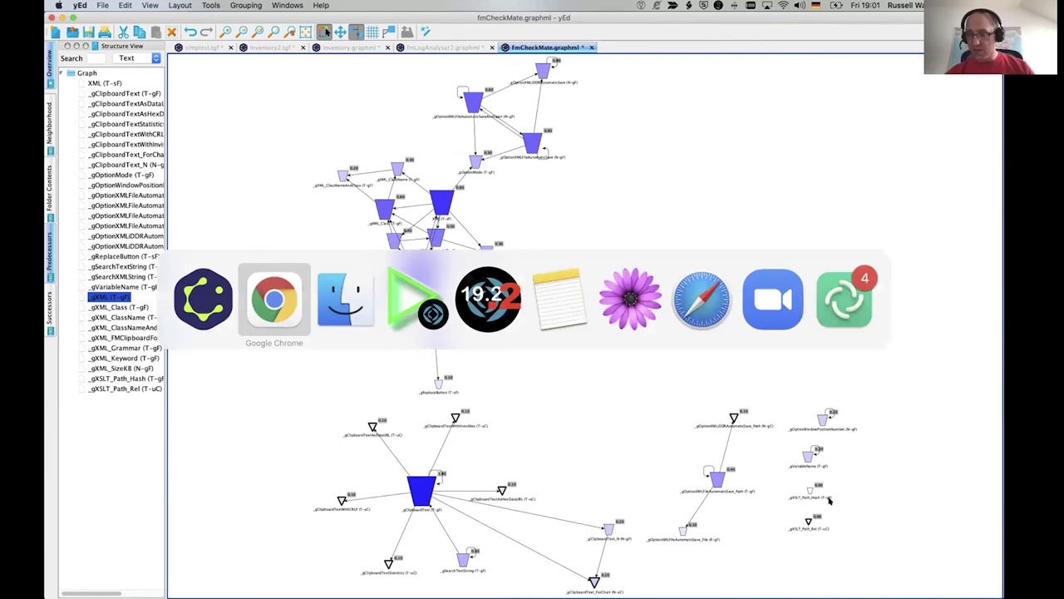
{"action": "key", "text": "super+Tab"}
{"action": "key", "text": "super+Tab"}
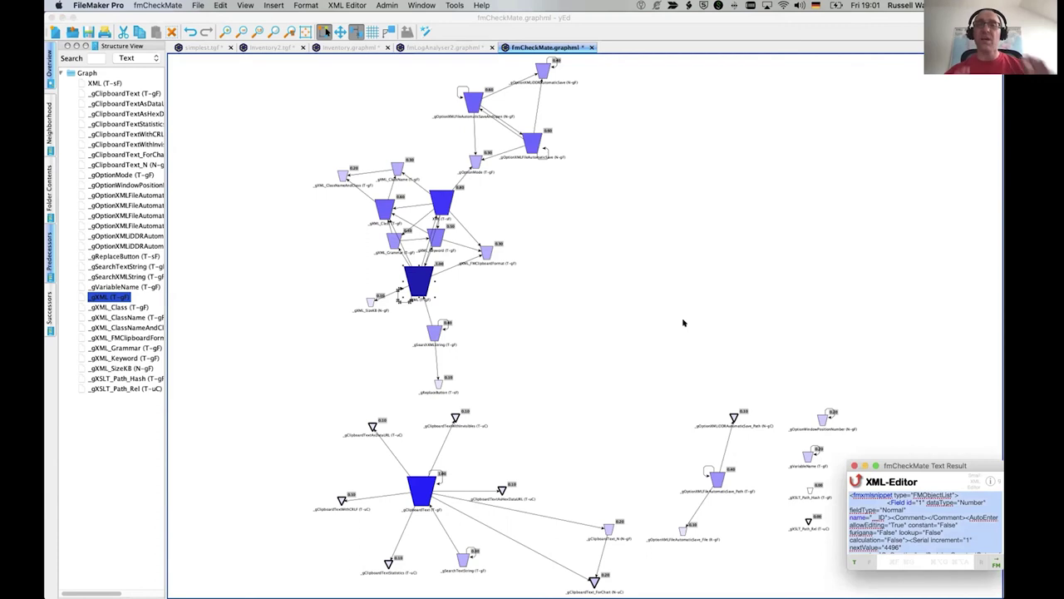
{"action": "left_click", "coordinate": [699, 197]}
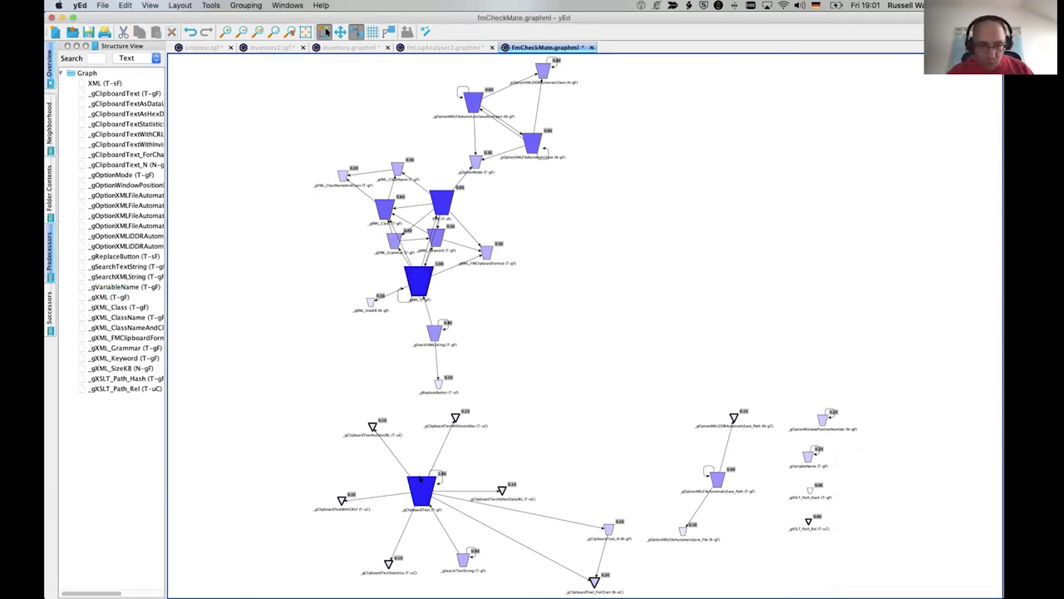
{"action": "left_click", "coordinate": [439, 475]}
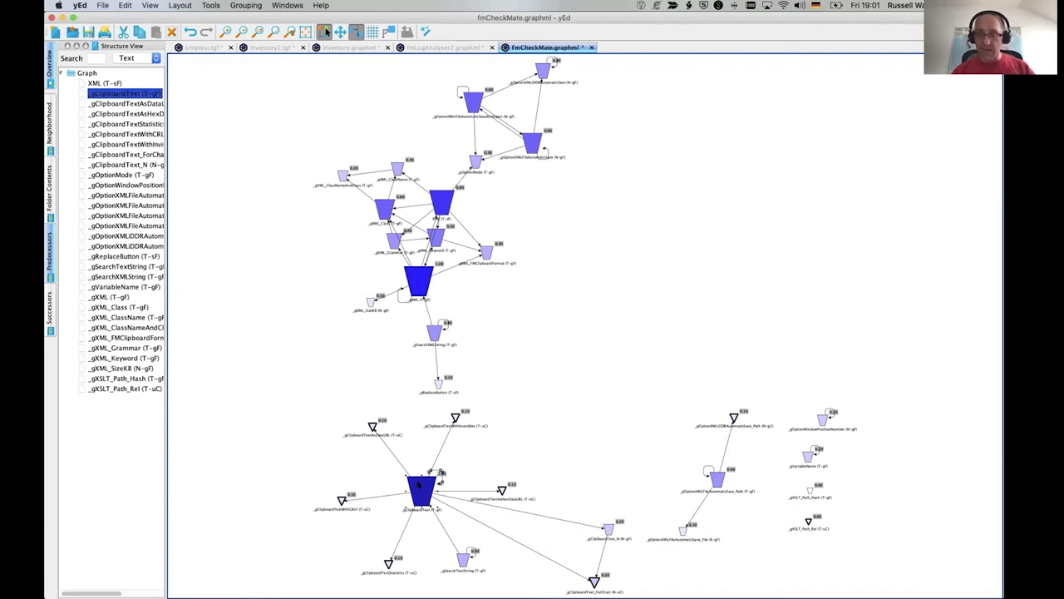
{"action": "left_click", "coordinate": [756, 329]}
{"action": "key", "text": "super+Tab"}
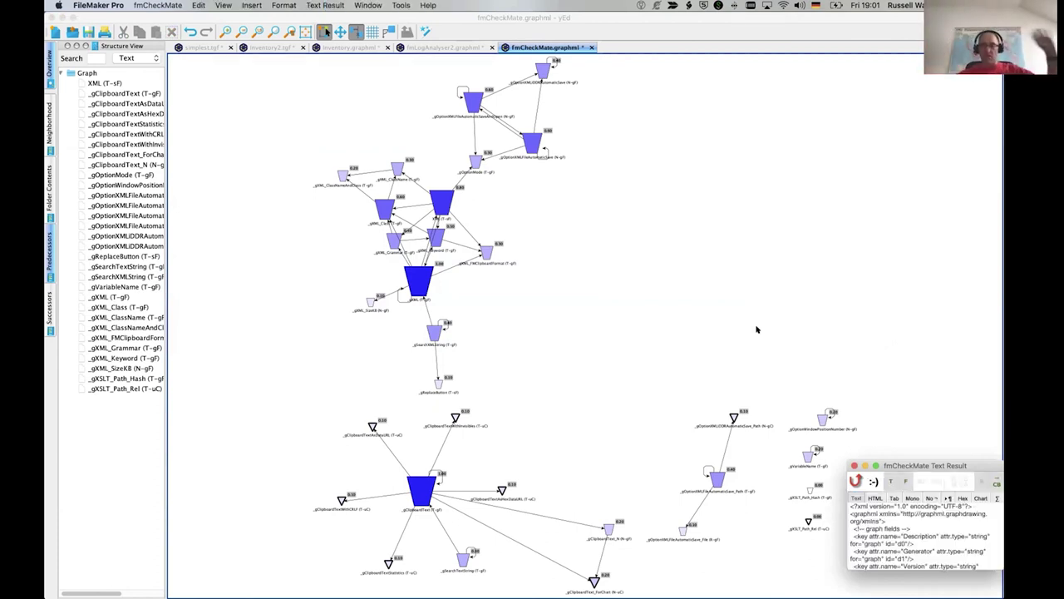
{"action": "left_click", "coordinate": [713, 286]}
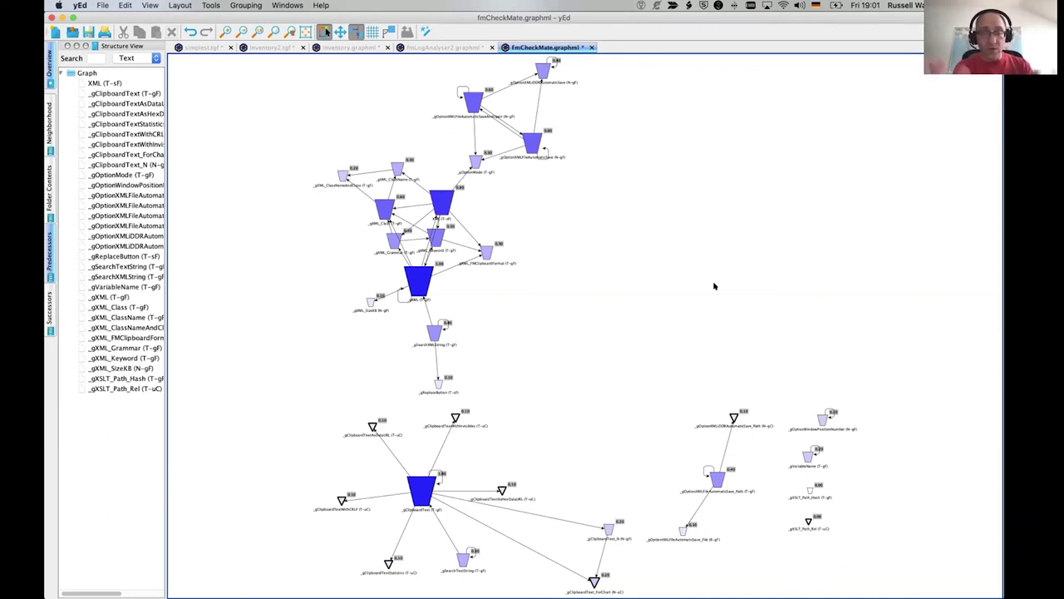
{"action": "left_click", "coordinate": [125, 5]}
{"action": "mouse_move", "coordinate": [149, 5]}
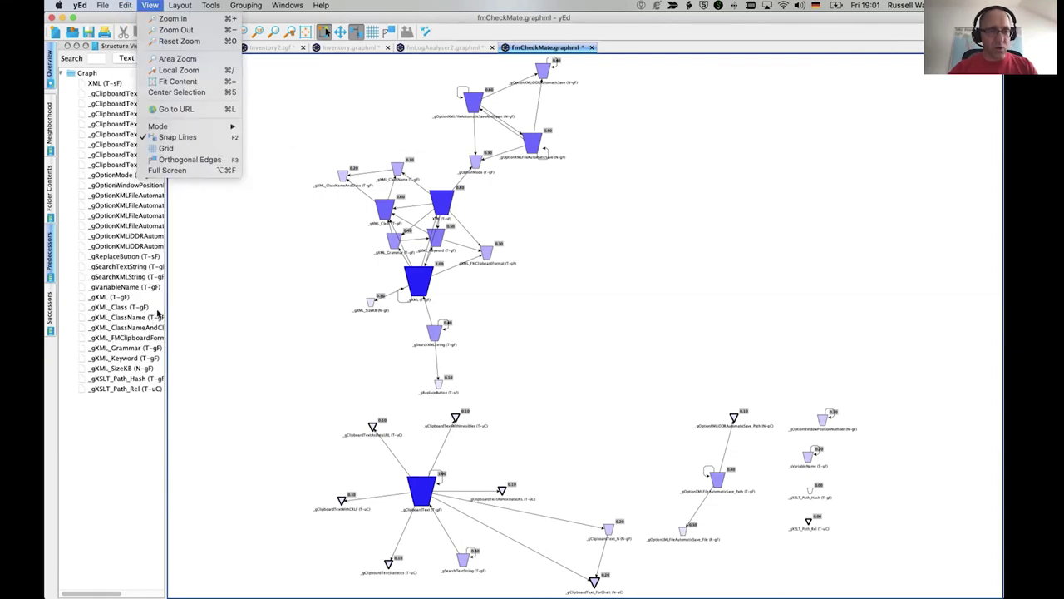
{"action": "key", "text": "Left"}
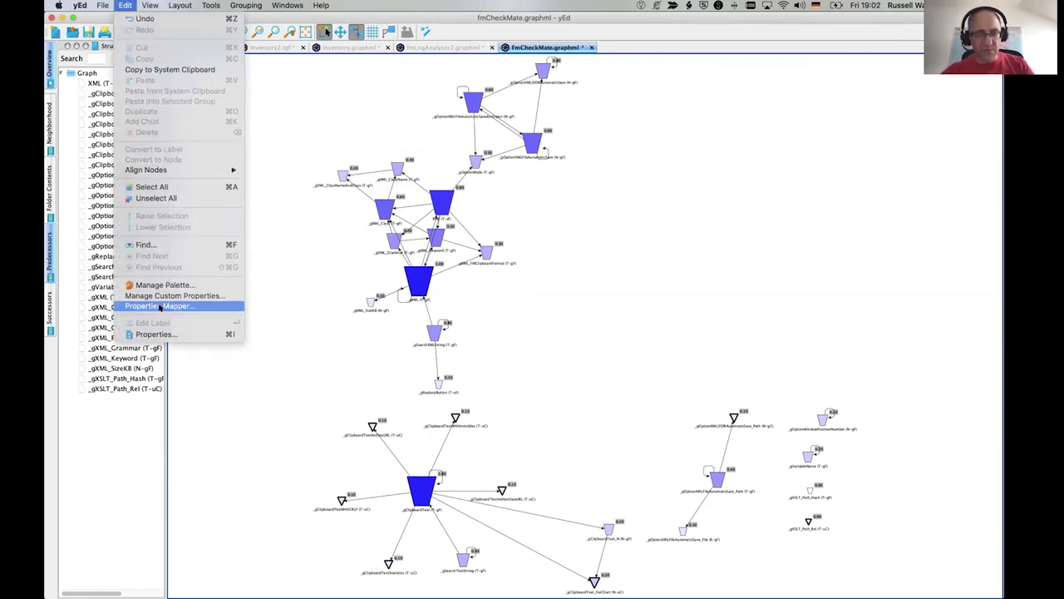
{"action": "left_click", "coordinate": [586, 289]}
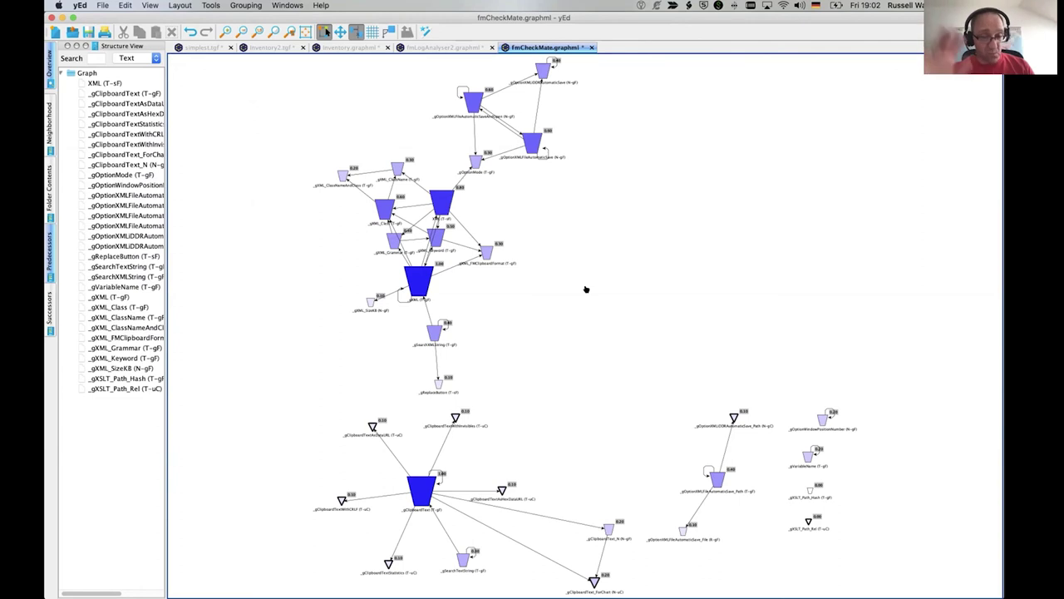
Switch to Finder, enlarge the window and open the fmCheckMate folder in Documents
{"action": "key", "text": "super+Tab"}
{"action": "key", "text": "super+Tab"}
{"action": "key", "text": "super+Tab"}
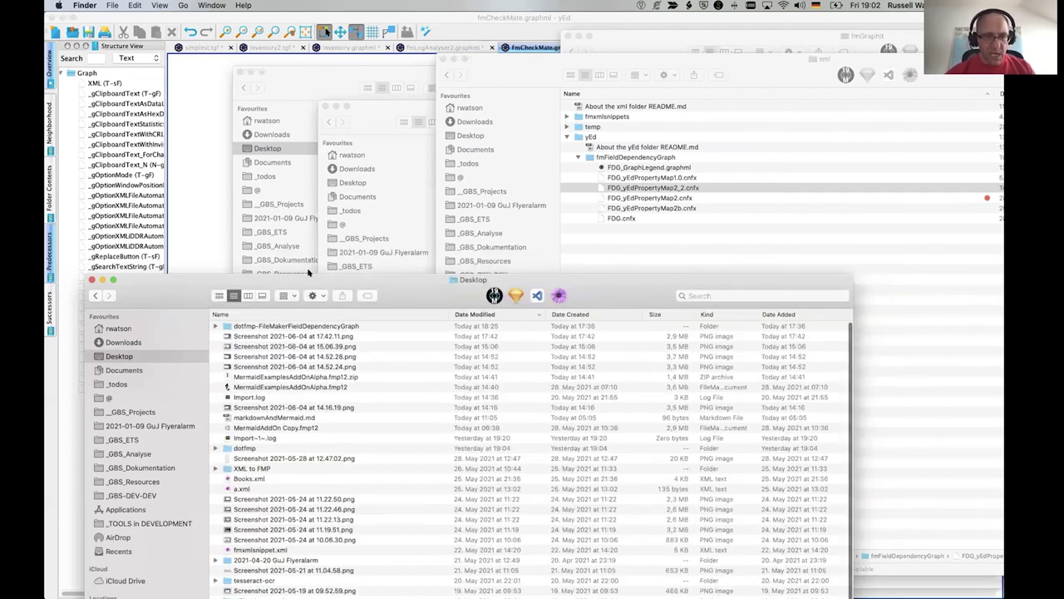
{"action": "key", "text": "super+shift+o"}
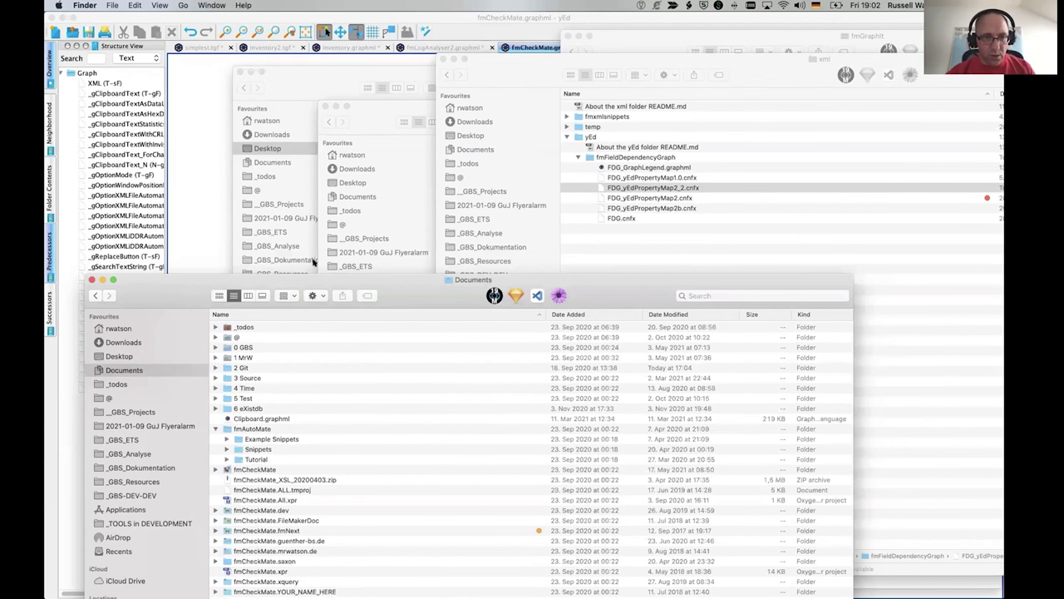
{"action": "key", "text": "ctrl+alt+Return"}
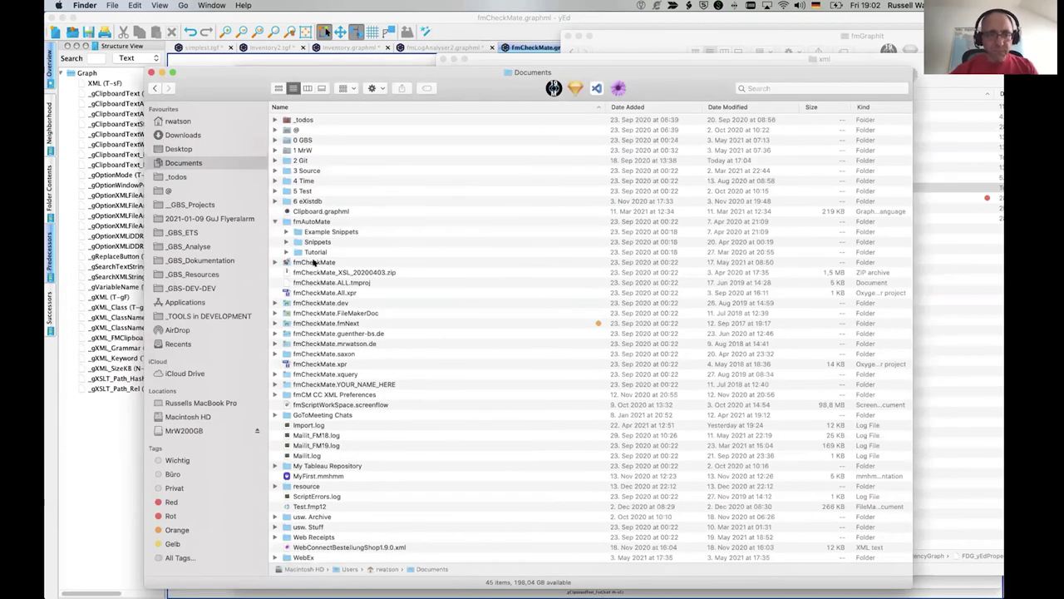
{"action": "left_click", "coordinate": [315, 262]}
{"action": "double_click", "coordinate": [314, 262]}
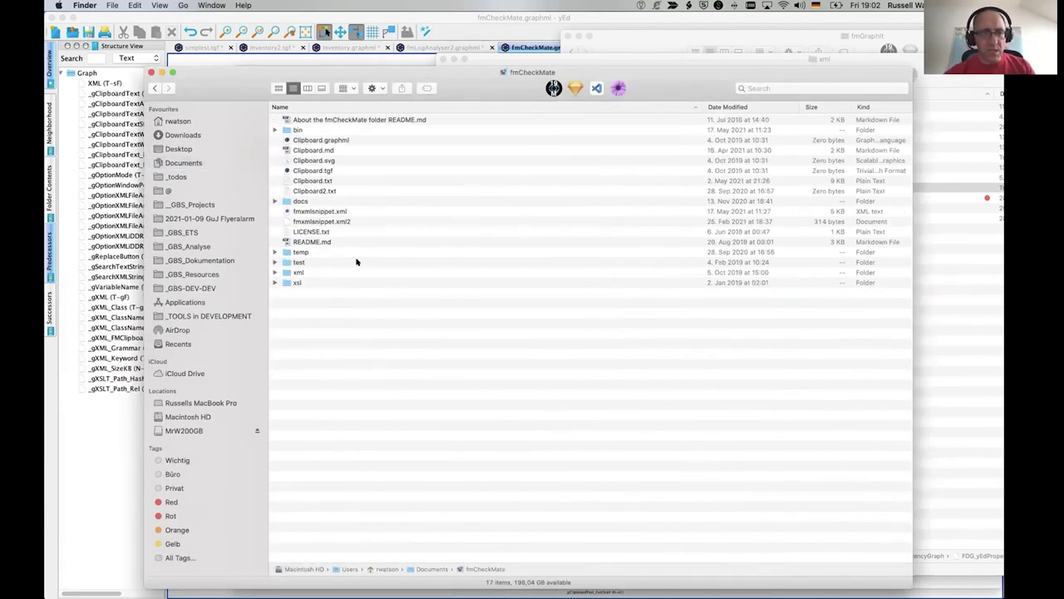
Expand the xsl folder and its fmxmlsnippet subfolder and look through the XSL stylesheets they contain
{"action": "left_click", "coordinate": [299, 283]}
{"action": "left_click", "coordinate": [276, 283]}
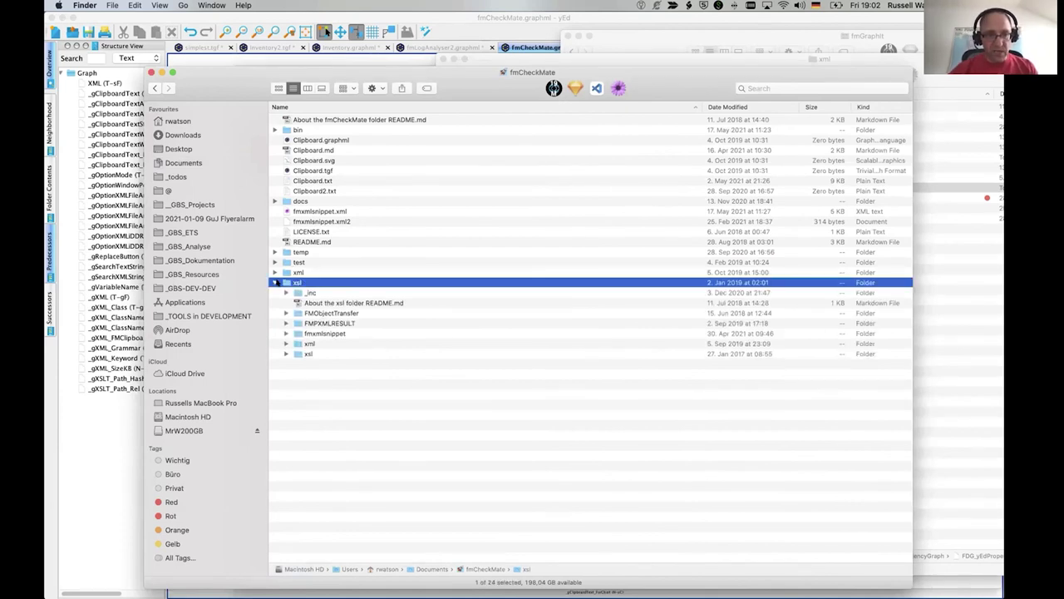
{"action": "key", "text": "Down"}
{"action": "key", "text": "Down"}
{"action": "key", "text": "Down"}
{"action": "key", "text": "Down"}
{"action": "key", "text": "Down"}
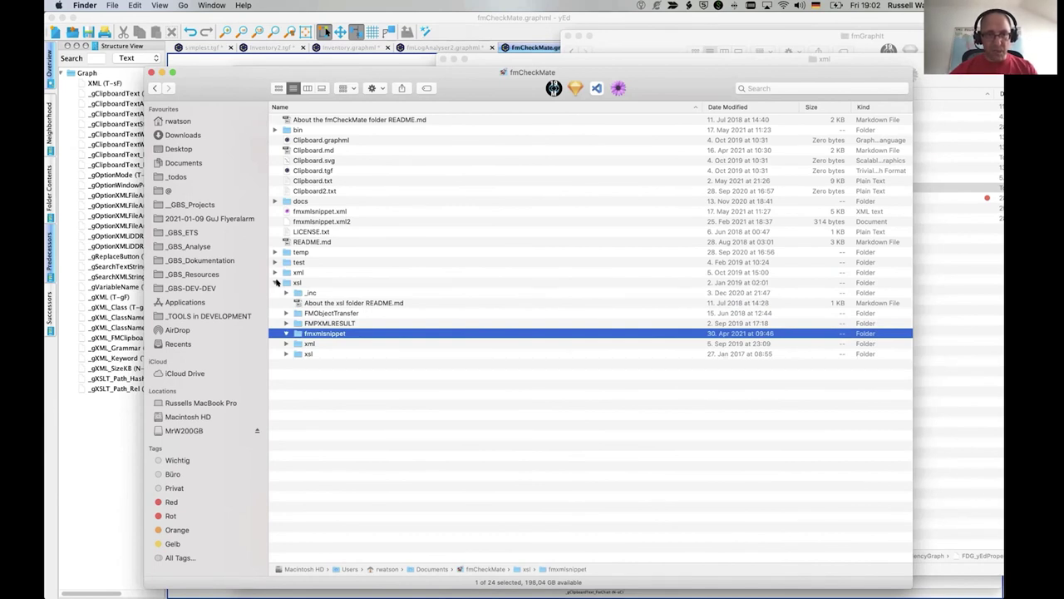
{"action": "key", "text": "Right"}
{"action": "key", "text": "Down"}
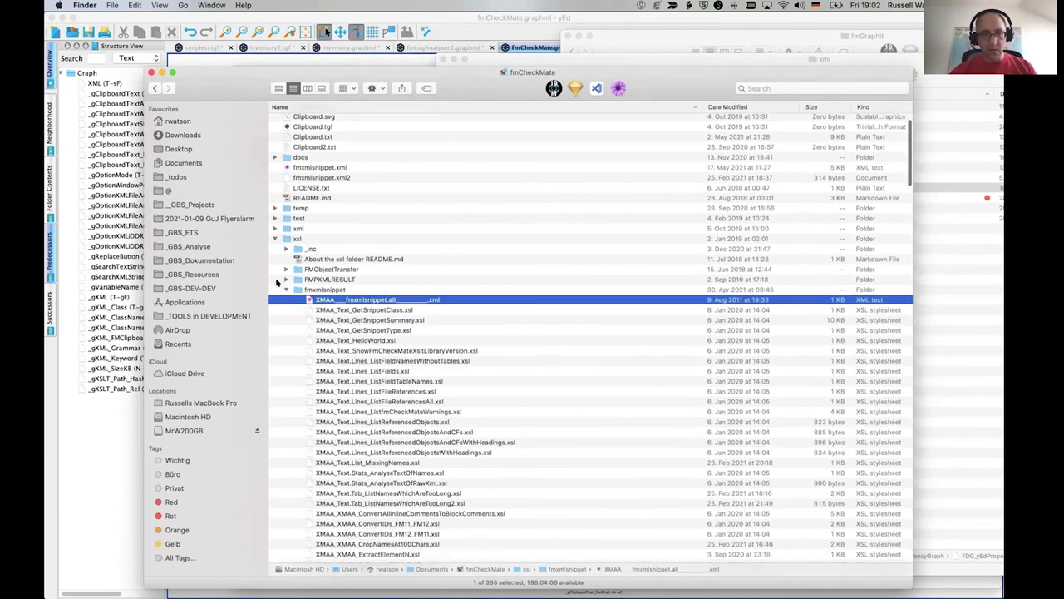
{"action": "scroll", "coordinate": [277, 283], "scroll_direction": "down", "scroll_amount": 10}
{"action": "scroll", "coordinate": [276, 283], "scroll_direction": "up", "scroll_amount": 5}
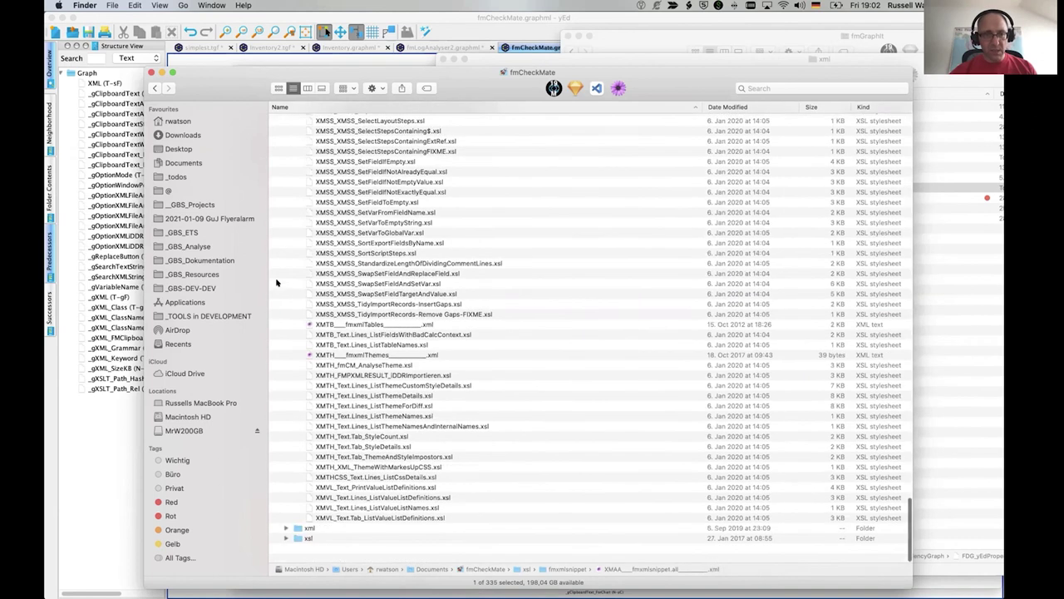
{"action": "scroll", "coordinate": [283, 349], "scroll_direction": "up", "scroll_amount": 5}
{"action": "scroll", "coordinate": [280, 341], "scroll_direction": "up", "scroll_amount": 10}
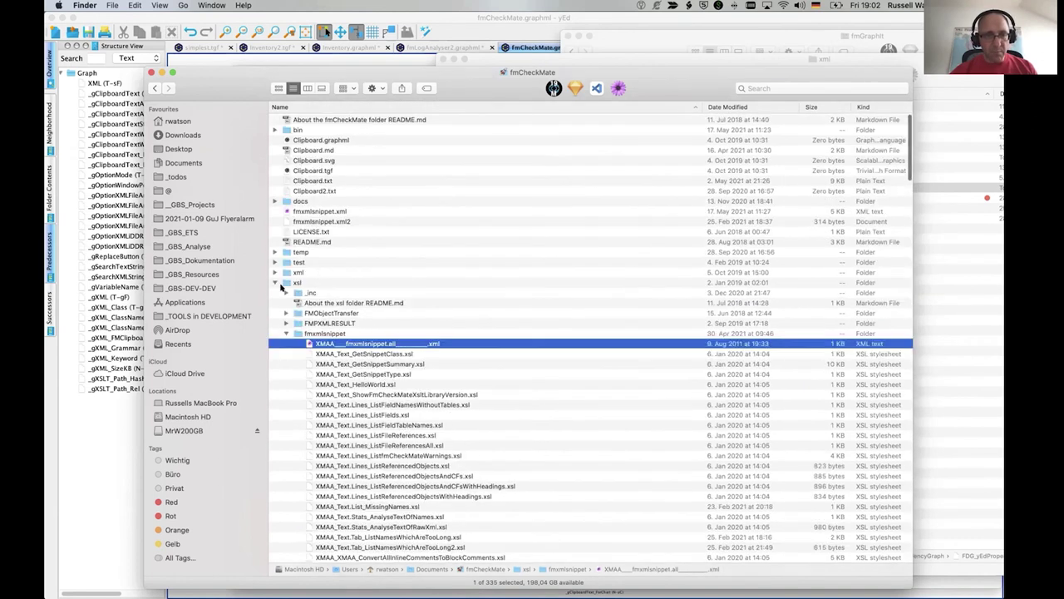
Collapse the xsl folder, expand the xml folder and inspect the yEd README, the fmFieldDependencyGraph folder and FDG_yEdPropertyMap2b.cnfx
{"action": "left_click", "coordinate": [275, 272]}
{"action": "left_click", "coordinate": [274, 272]}
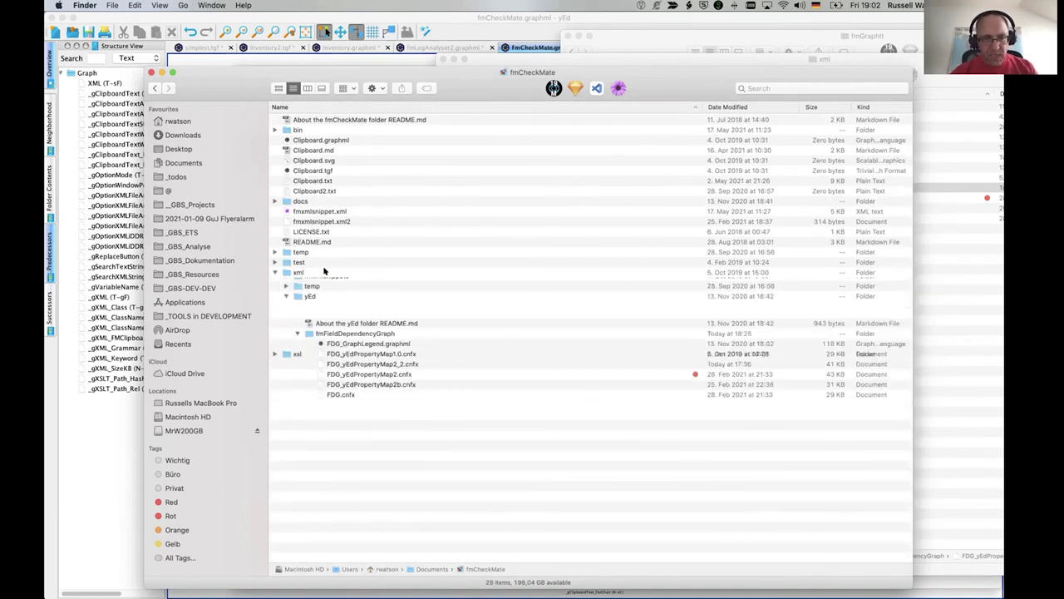
{"action": "left_click", "coordinate": [297, 314]}
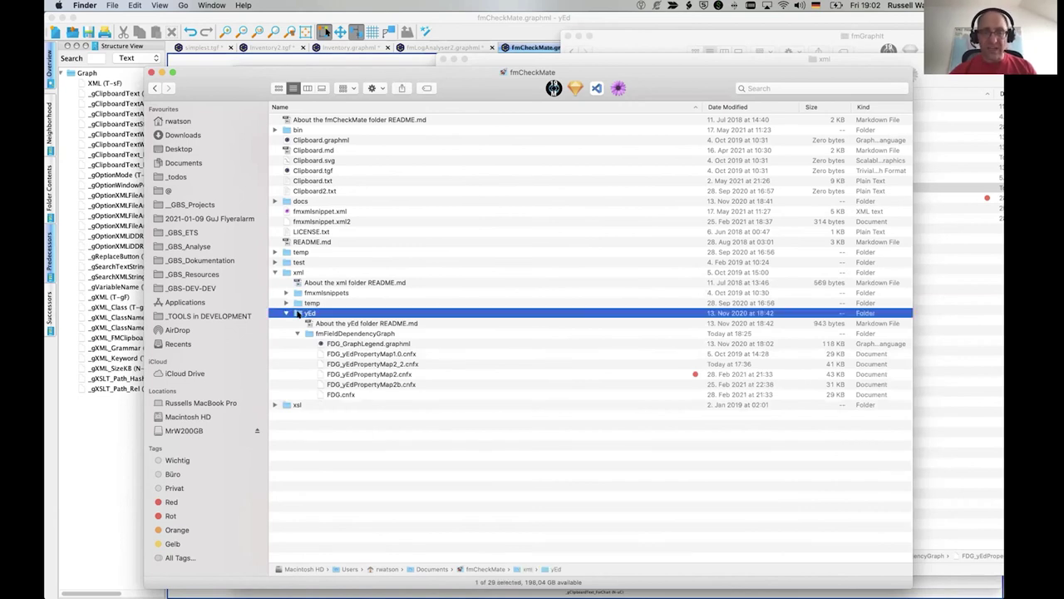
{"action": "left_click", "coordinate": [337, 323]}
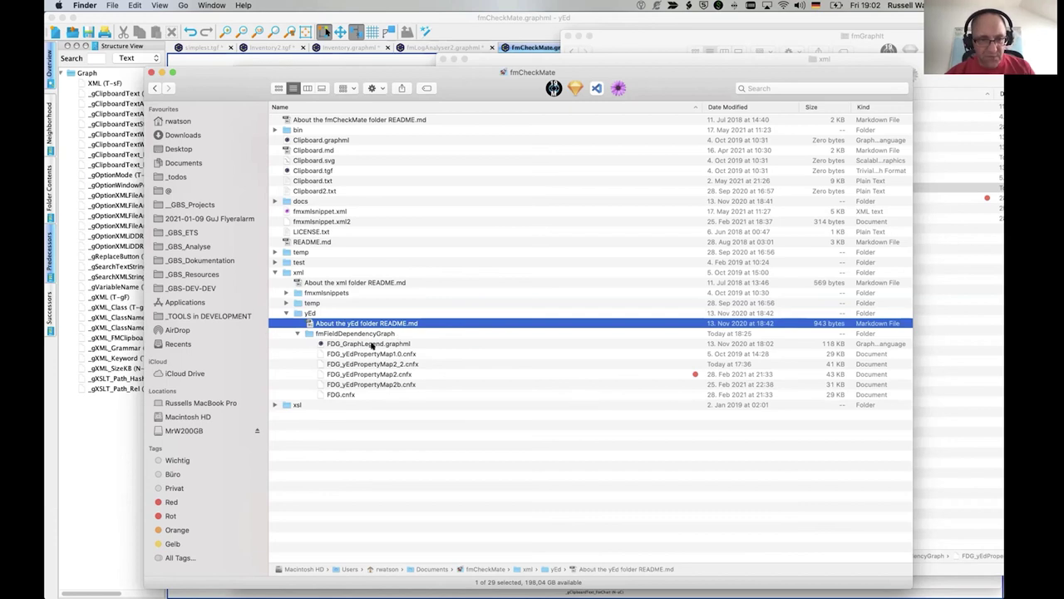
{"action": "left_click", "coordinate": [342, 334]}
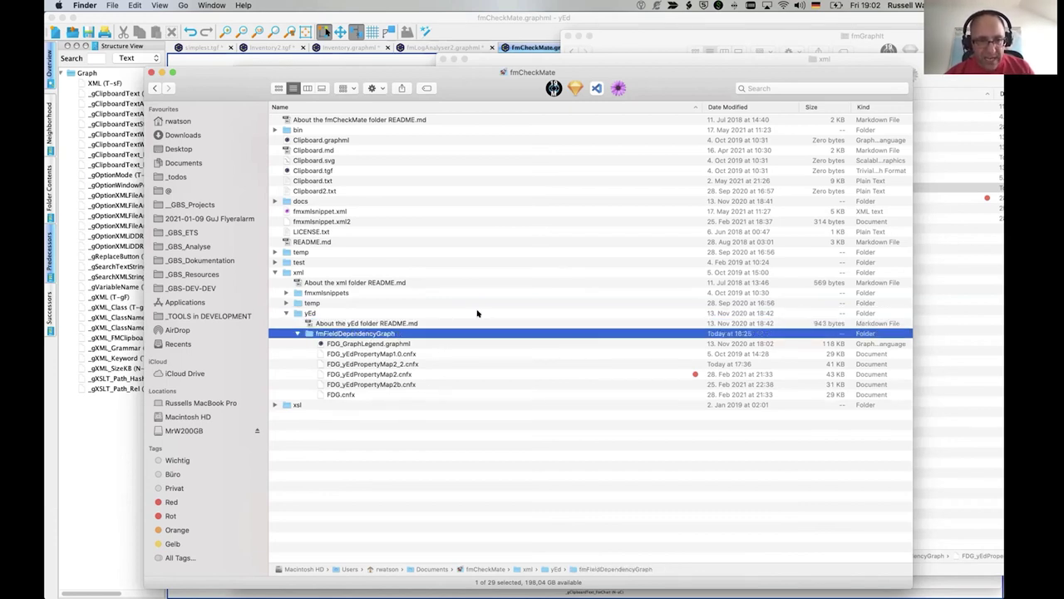
{"action": "left_click", "coordinate": [403, 385]}
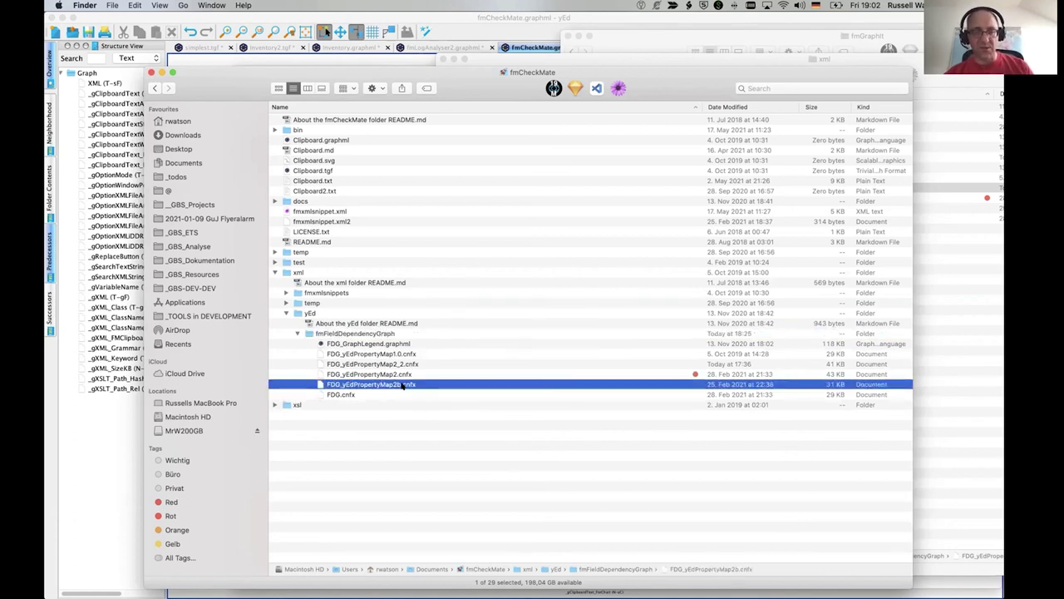
Switch to yEd and view the Properties Mapper's file chooser for importing additional configurations, leaving without importing anything
{"action": "key", "text": "super+Tab"}
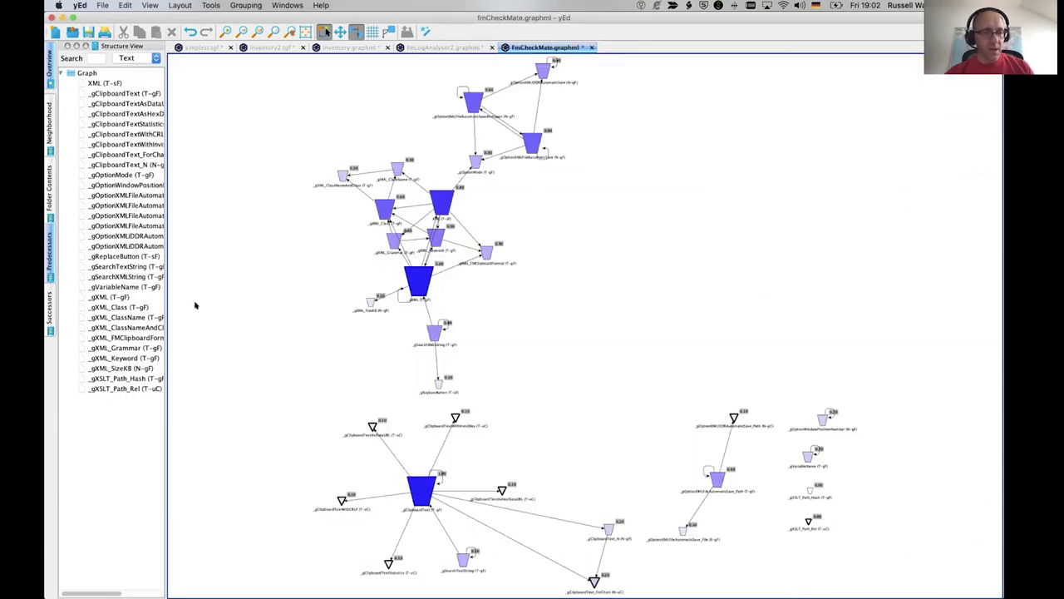
{"action": "left_click", "coordinate": [196, 306]}
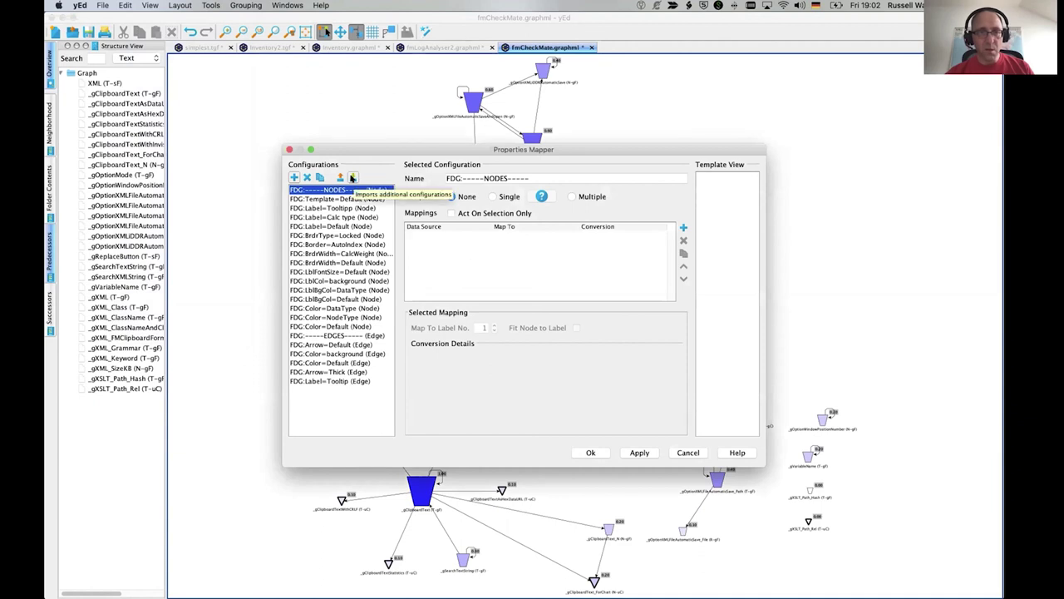
{"action": "left_click", "coordinate": [352, 178]}
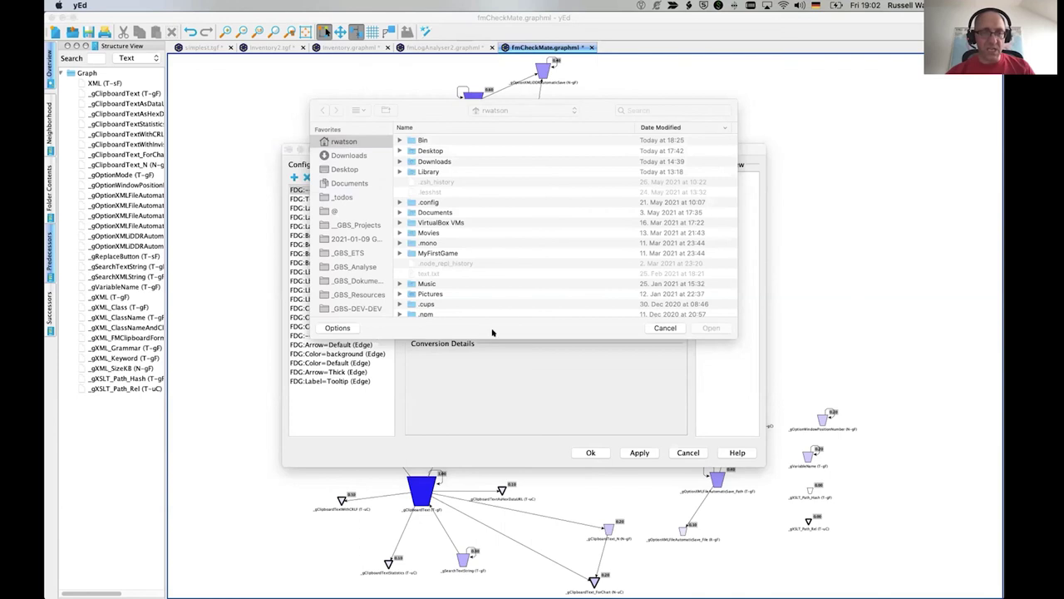
{"action": "key", "text": "Escape"}
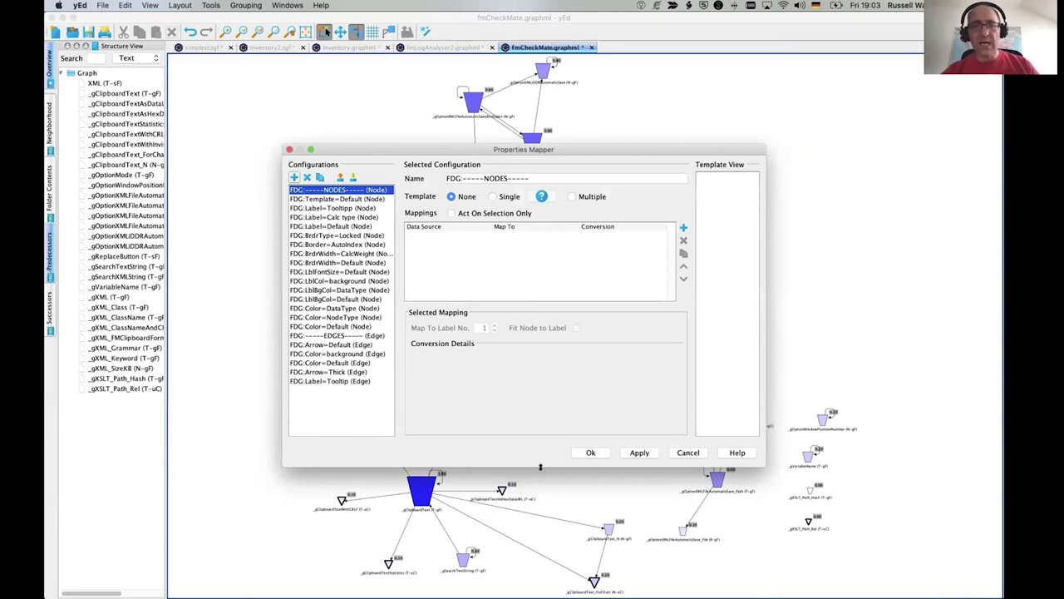
{"action": "left_click", "coordinate": [689, 453]}
Switch from yEd to Safari
{"action": "key", "text": "super+Tab"}
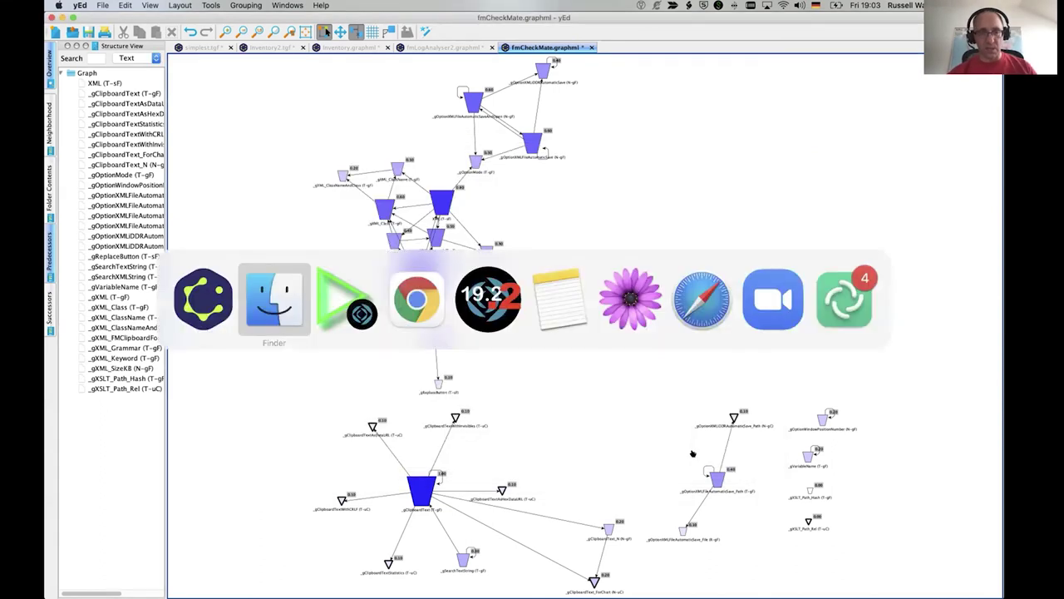
{"action": "key", "text": "super+Tab"}
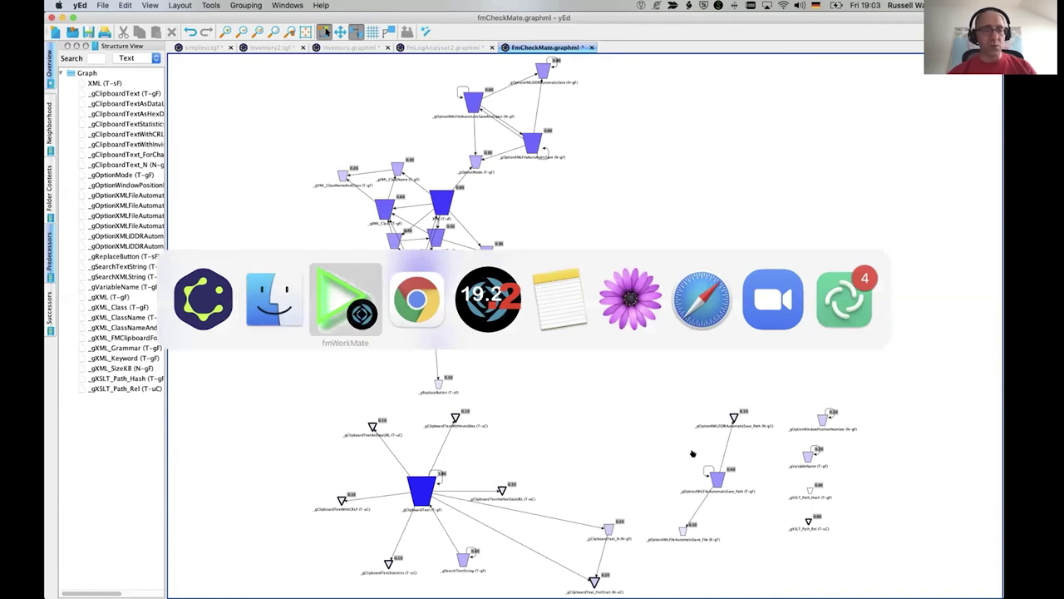
{"action": "mouse_move", "coordinate": [686, 320]}
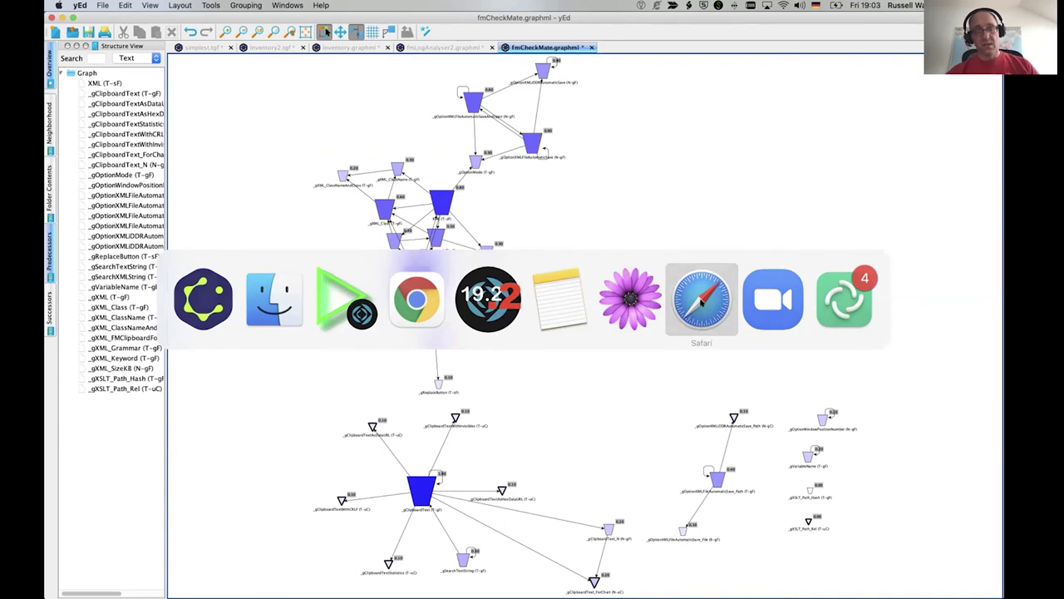
{"action": "key", "text": "super"}
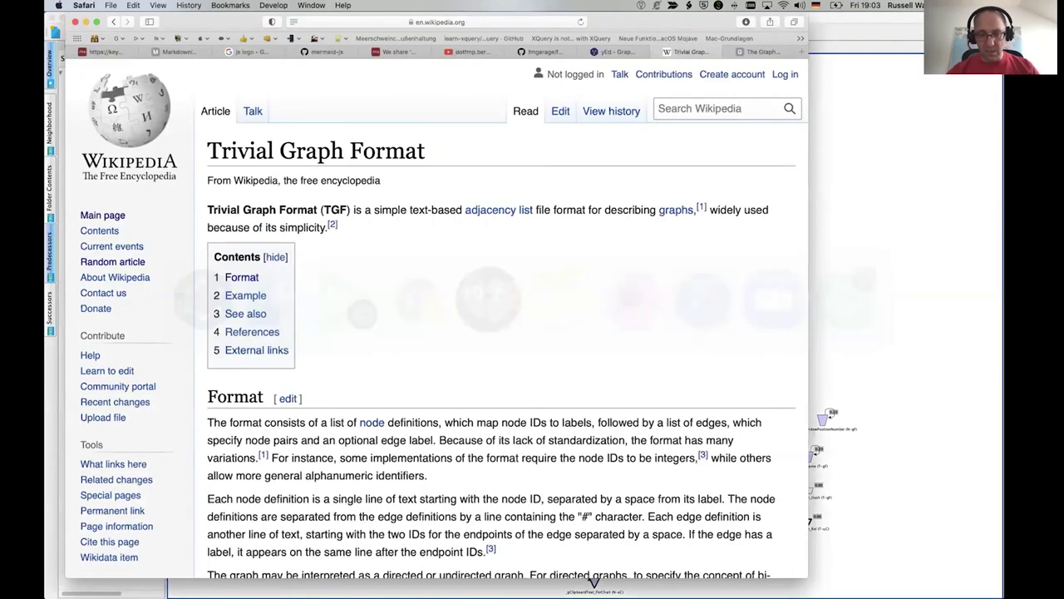
Try to load fmworkmate.com in a new browser tab
{"action": "key", "text": "super+t"}
{"action": "type", "text": "fmworkmate.com"}
{"action": "key", "text": "Return"}
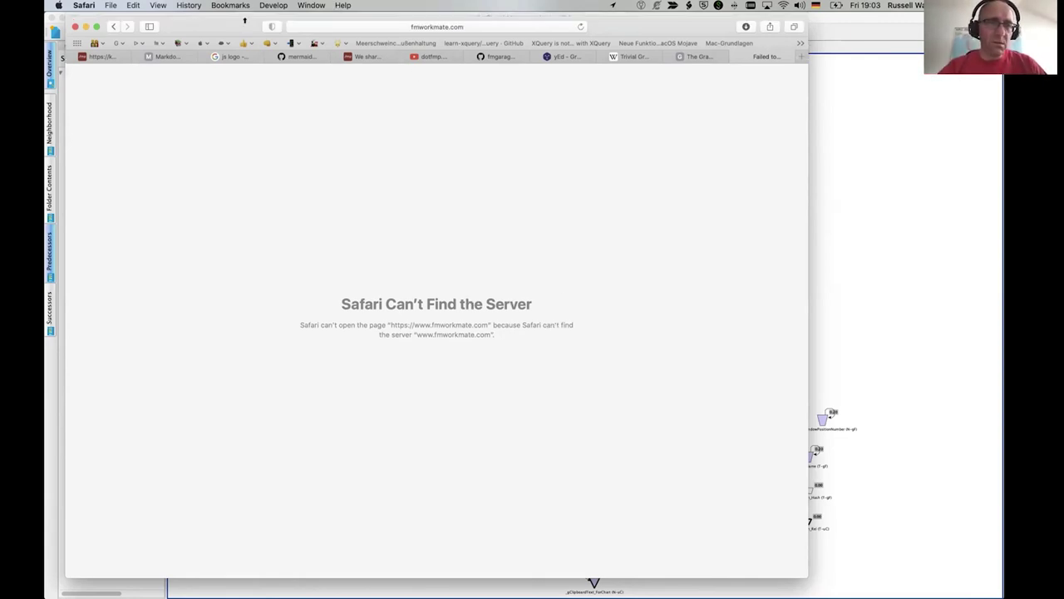
Lower the browser window, try to load mrwatson.de in the same tab, and close that tab
{"action": "left_click_drag", "start_coordinate": [244, 21], "coordinate": [243, 67]}
{"action": "left_click", "coordinate": [376, 67]}
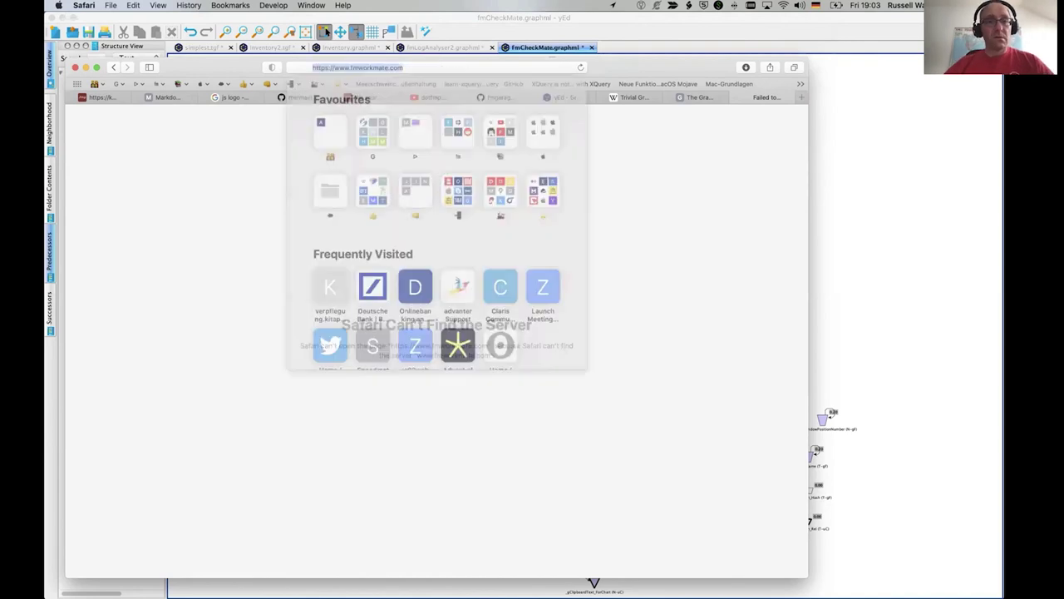
{"action": "left_click", "coordinate": [377, 68]}
{"action": "key", "text": "Left"}
{"action": "key", "text": "shift+super+Right"}
{"action": "type", "text": "mrwat"}
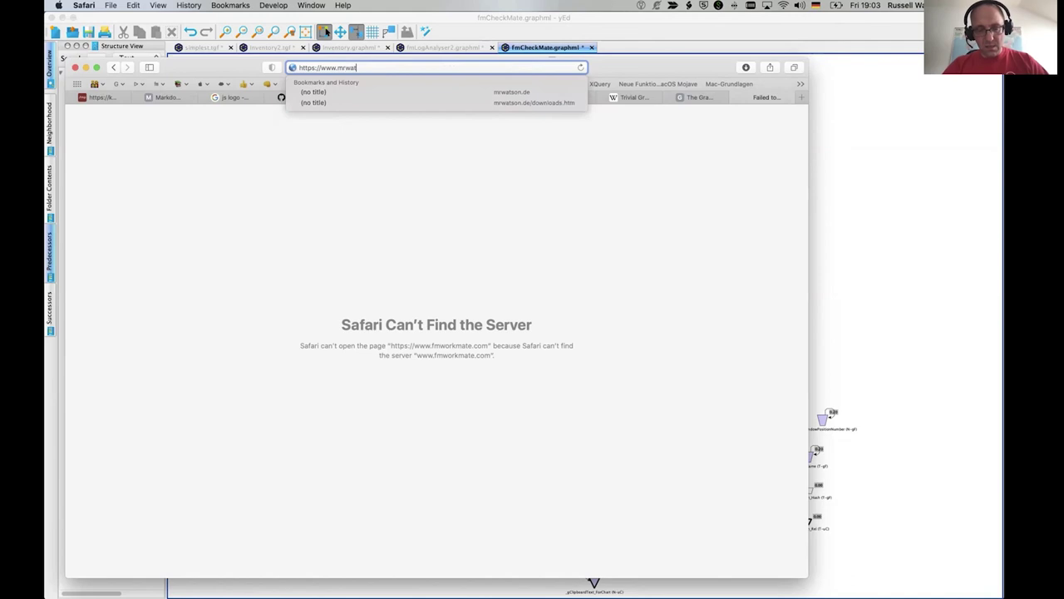
{"action": "type", "text": "son.de"}
{"action": "key", "text": "Return"}
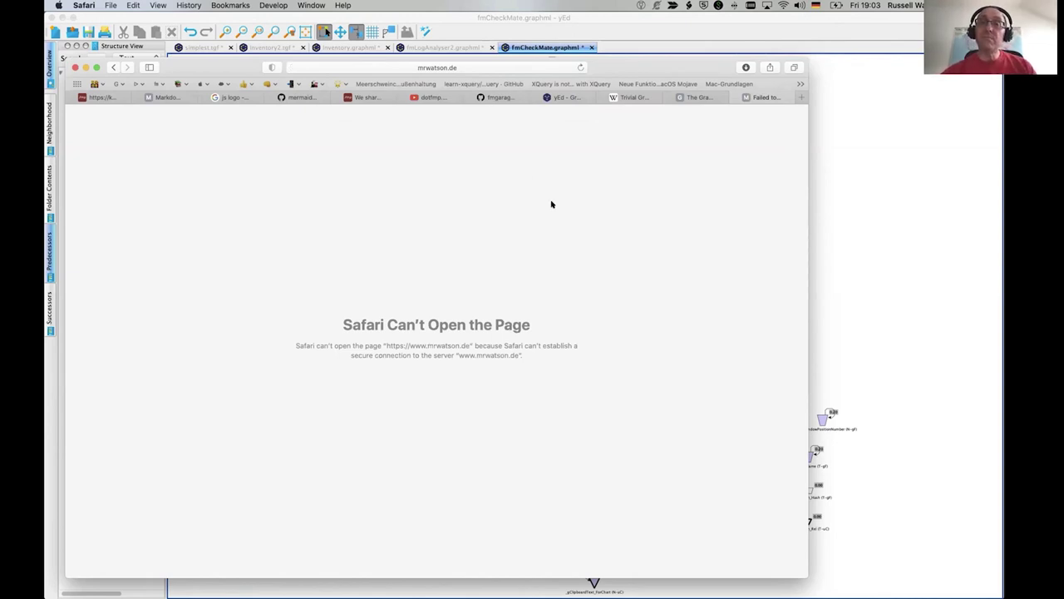
{"action": "key", "text": "super+l"}
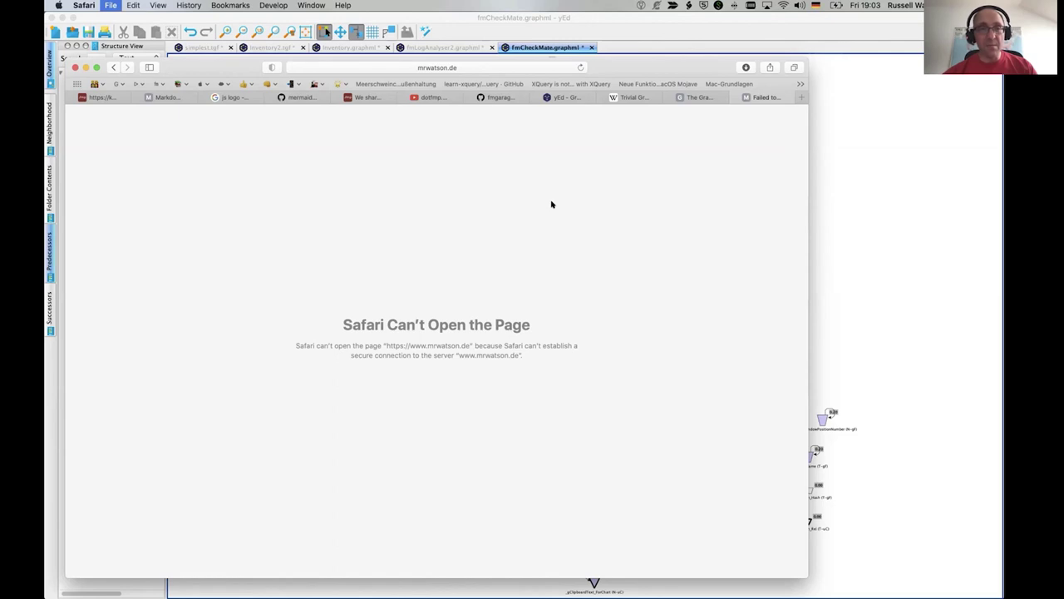
{"action": "key", "text": "super+w"}
Open github.com in a new browser tab
{"action": "key", "text": "super+t"}
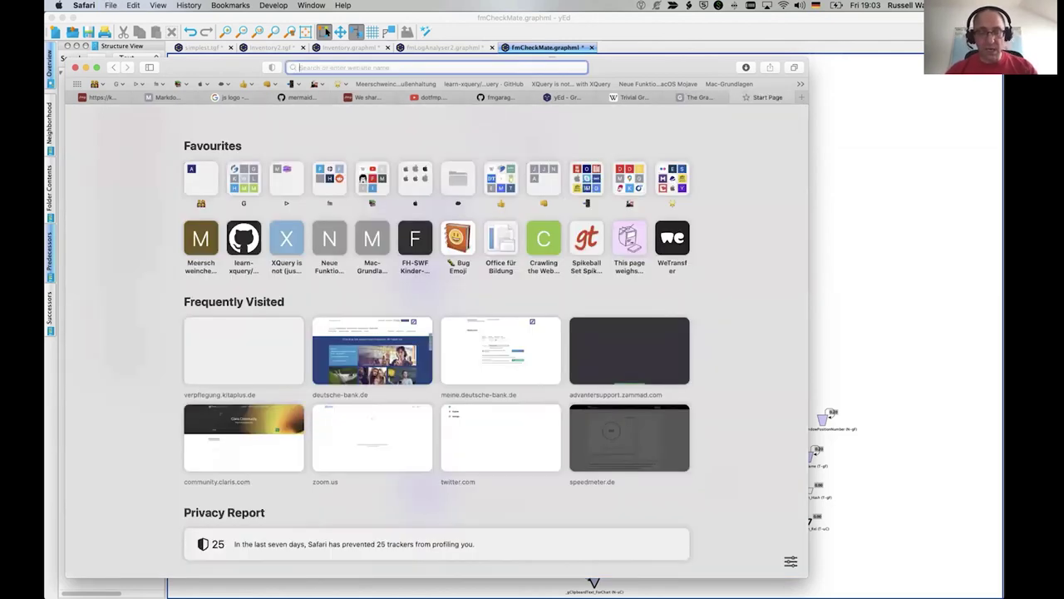
{"action": "type", "text": "github.com"}
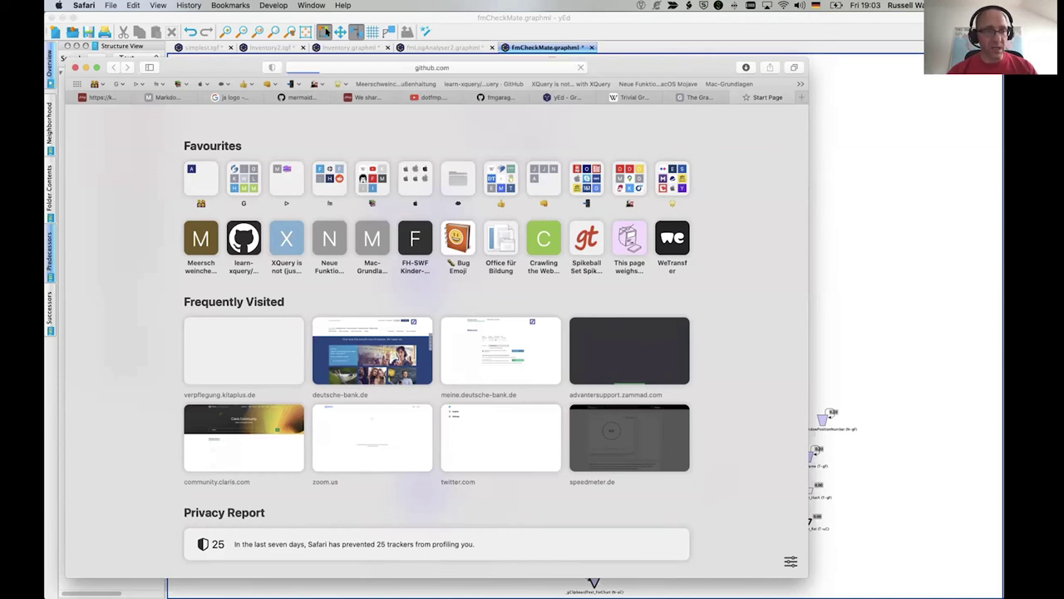
{"action": "key", "text": "Return"}
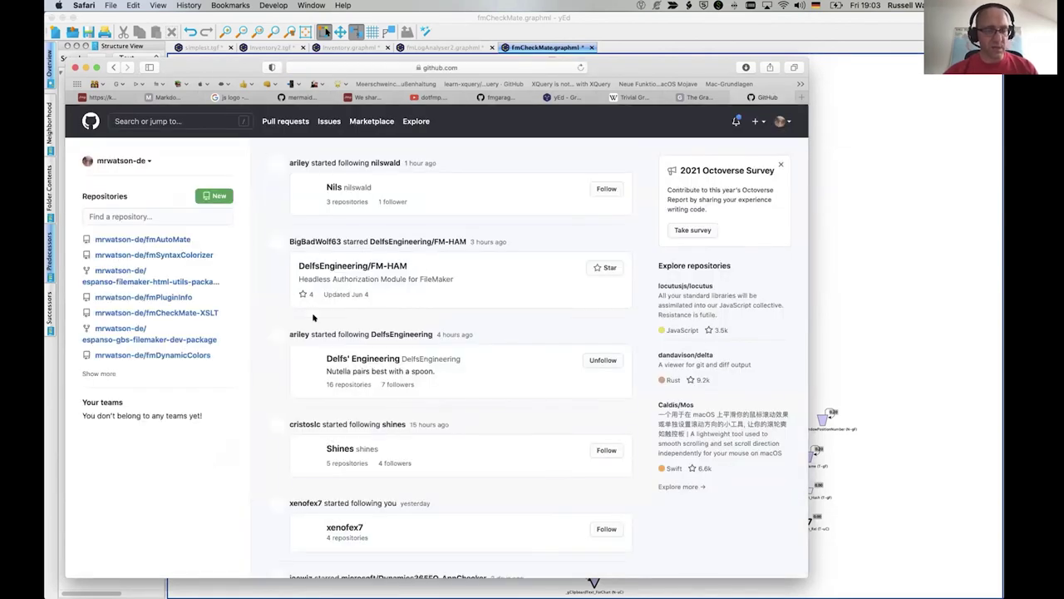